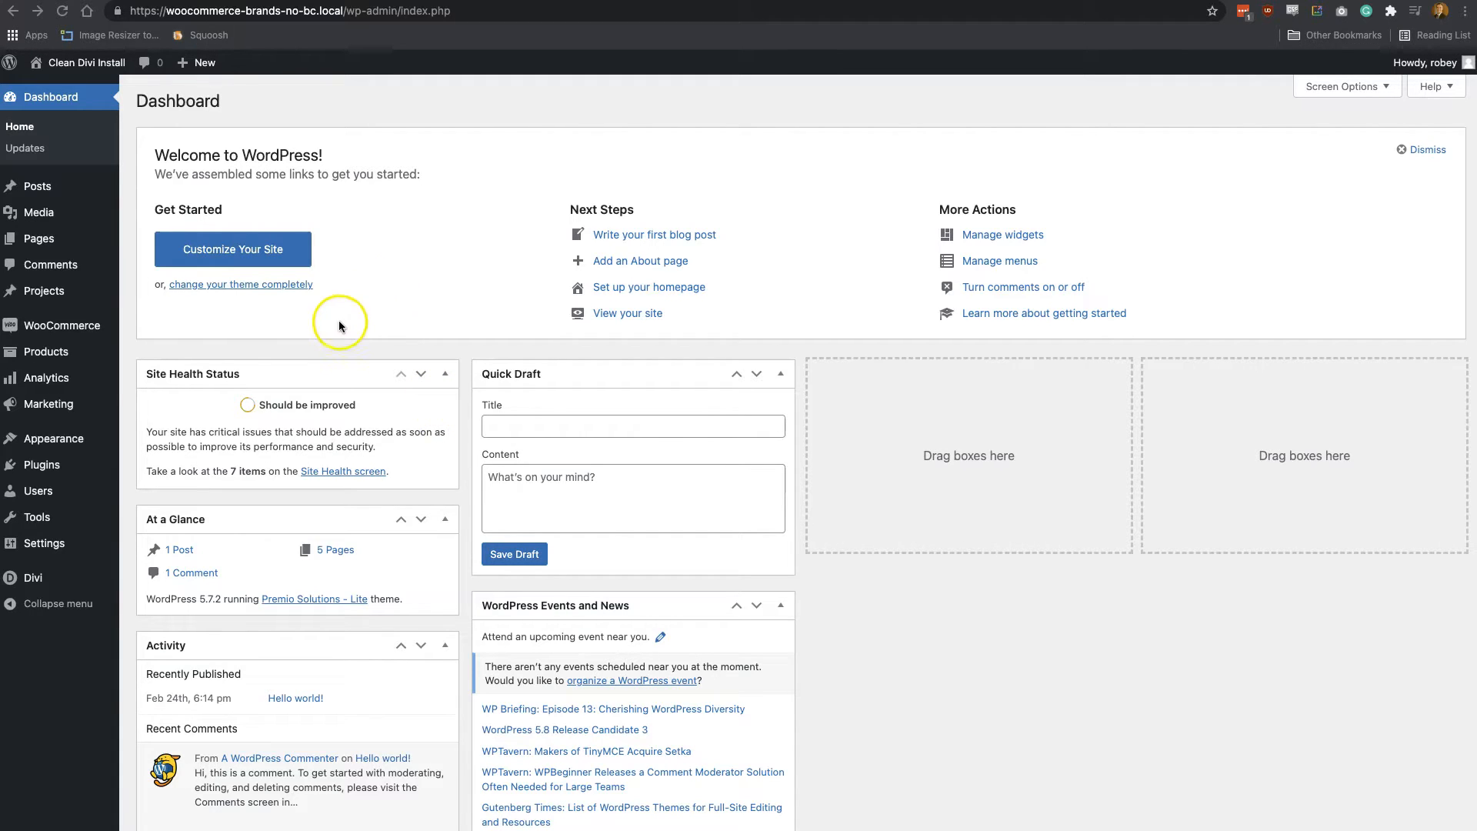
# Create a product attribute named Brands with archives enabled
pyautogui.moveTo(62, 361)
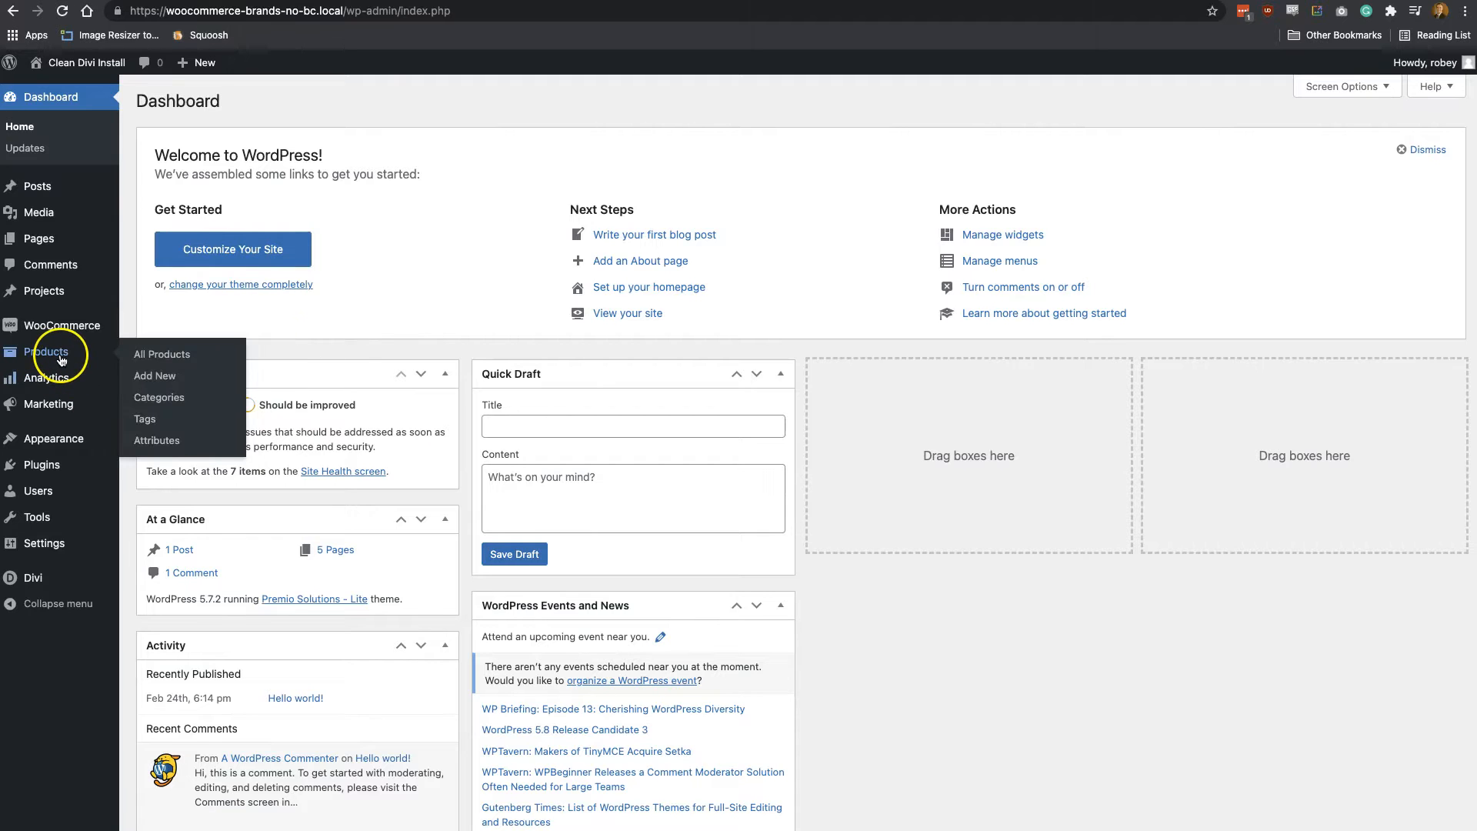
pyautogui.click(165, 450)
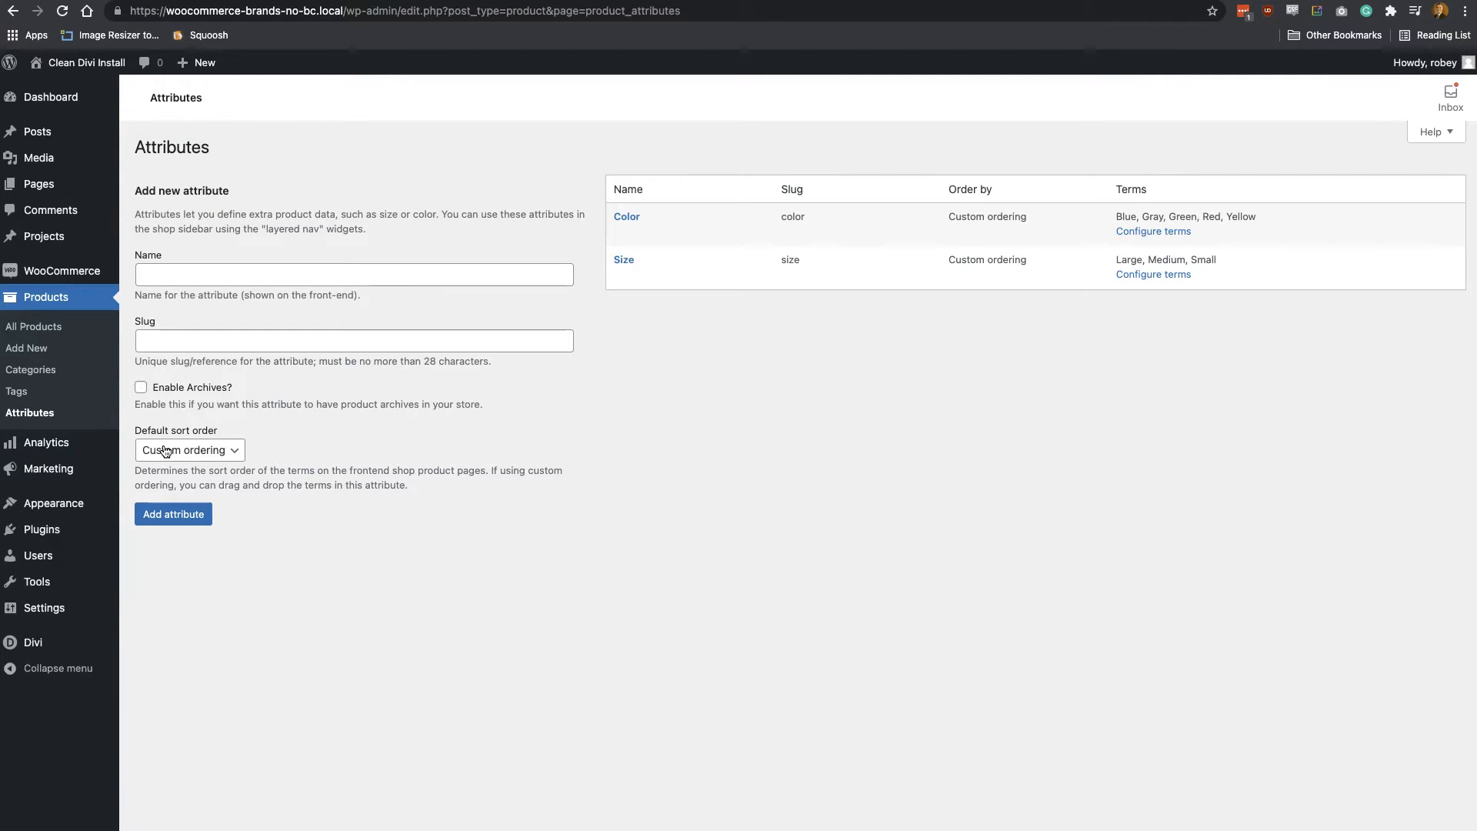
pyautogui.click(166, 277)
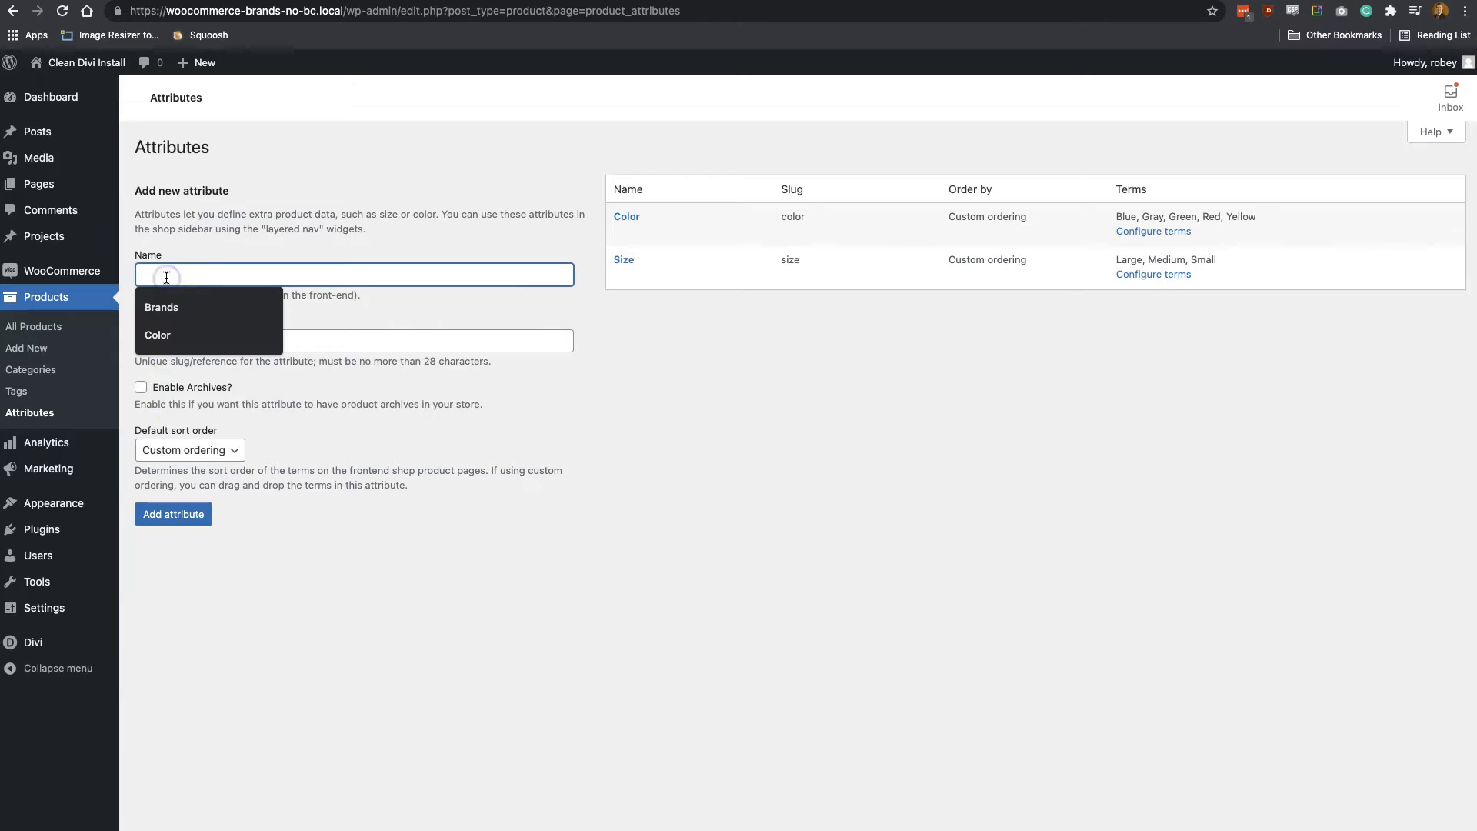
pyautogui.write('Brands')
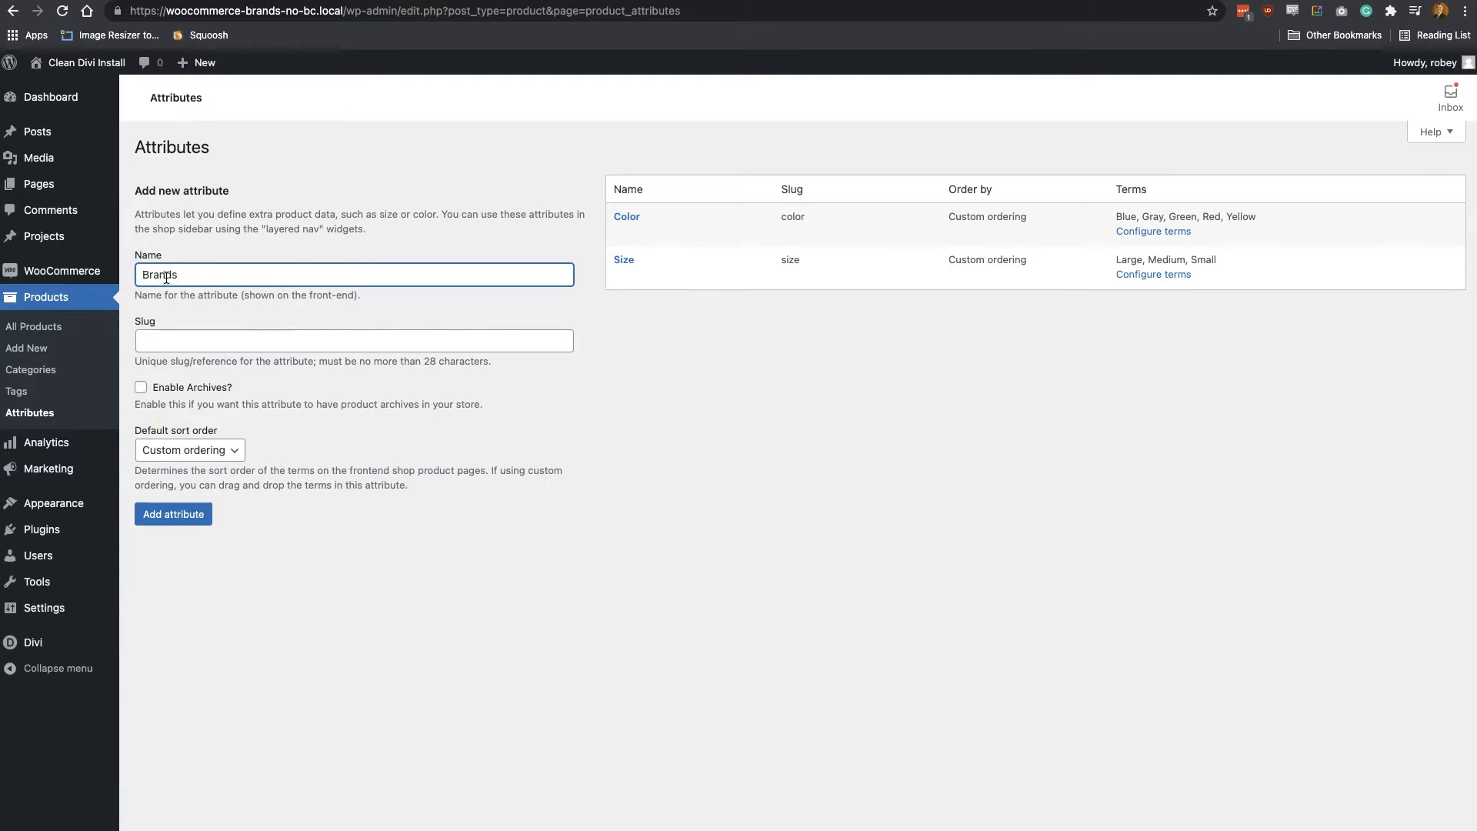
pyautogui.click(229, 332)
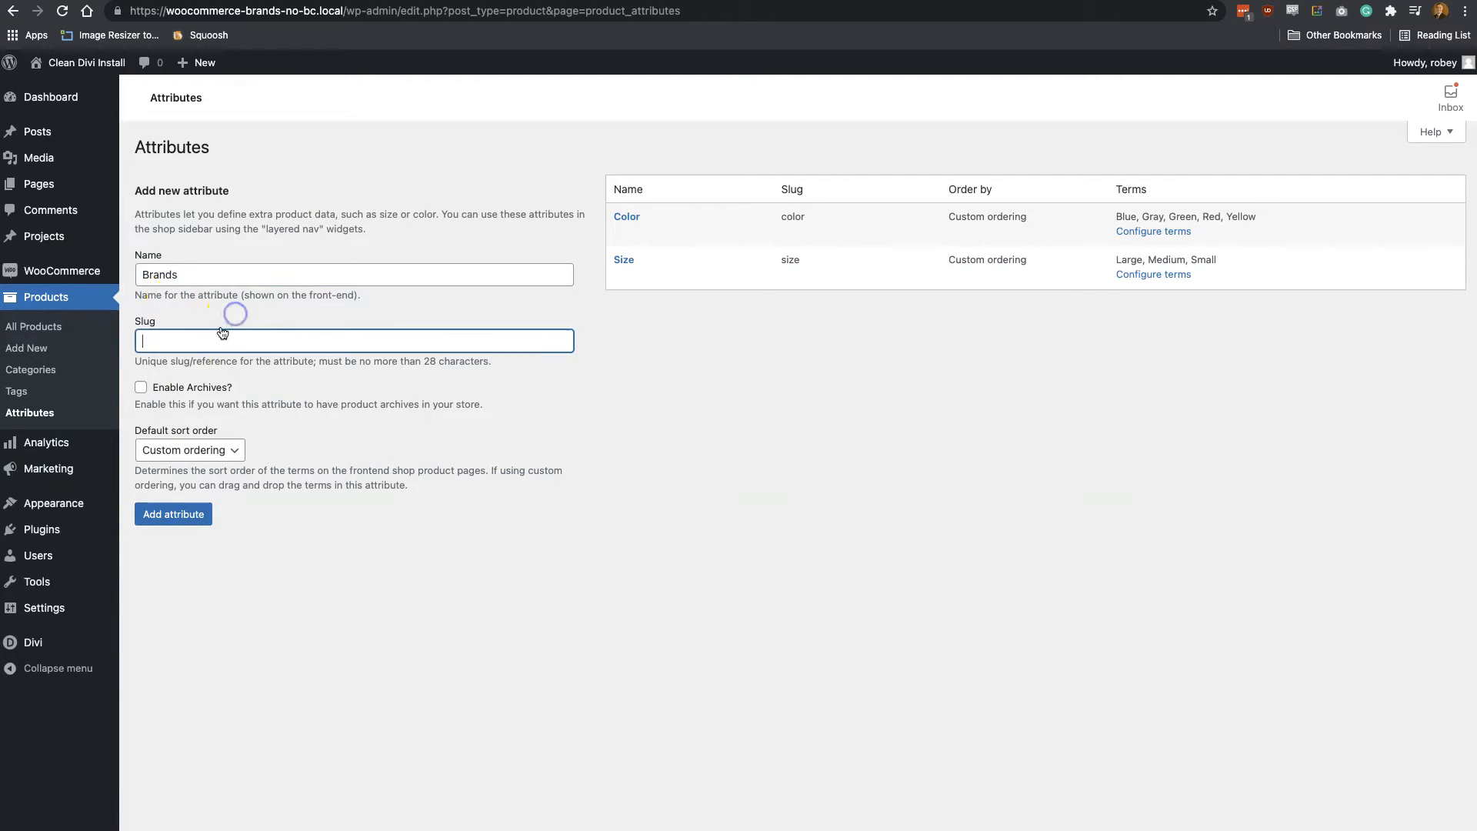
pyautogui.click(158, 392)
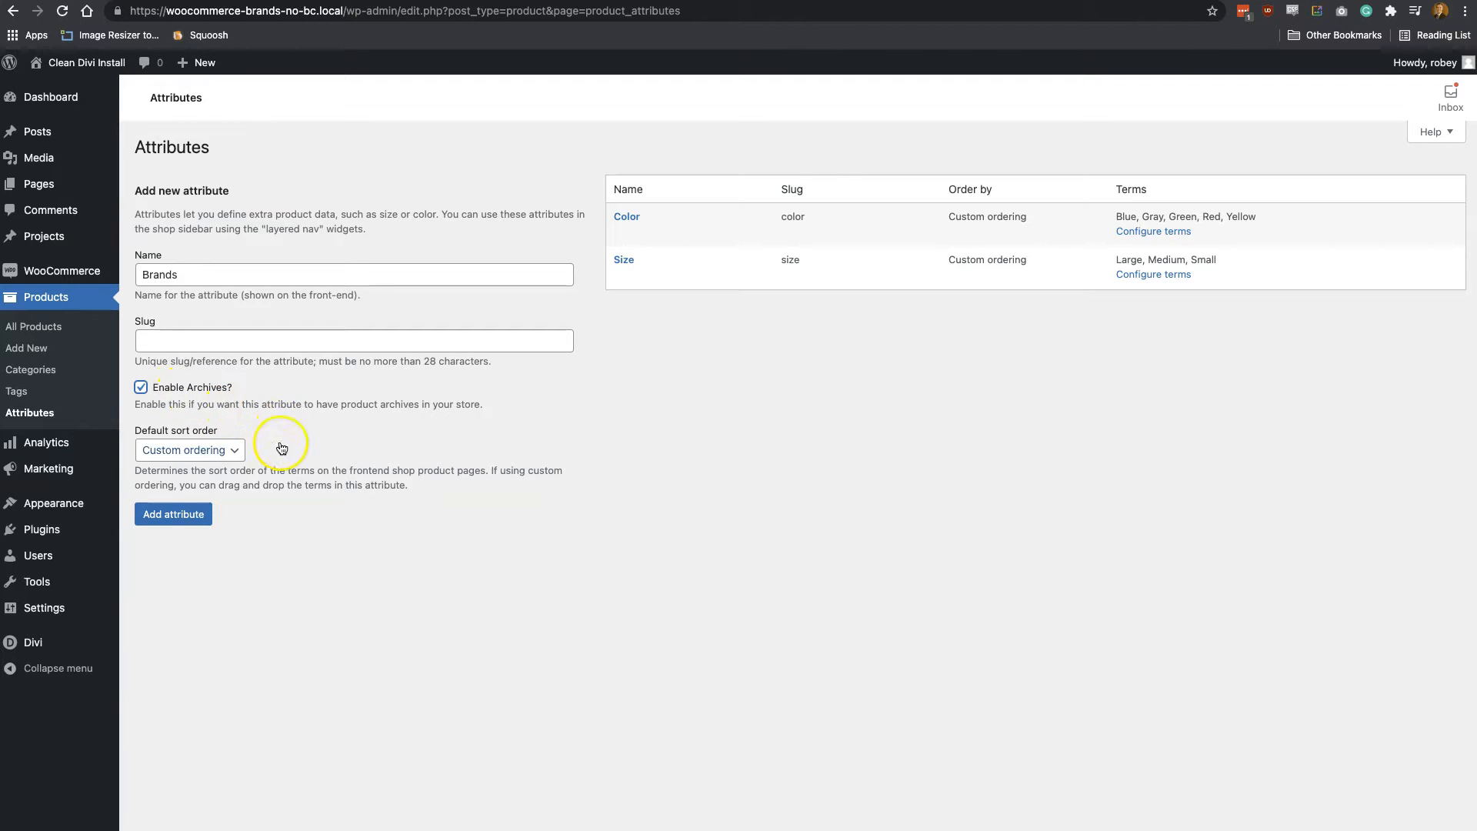
pyautogui.click(195, 515)
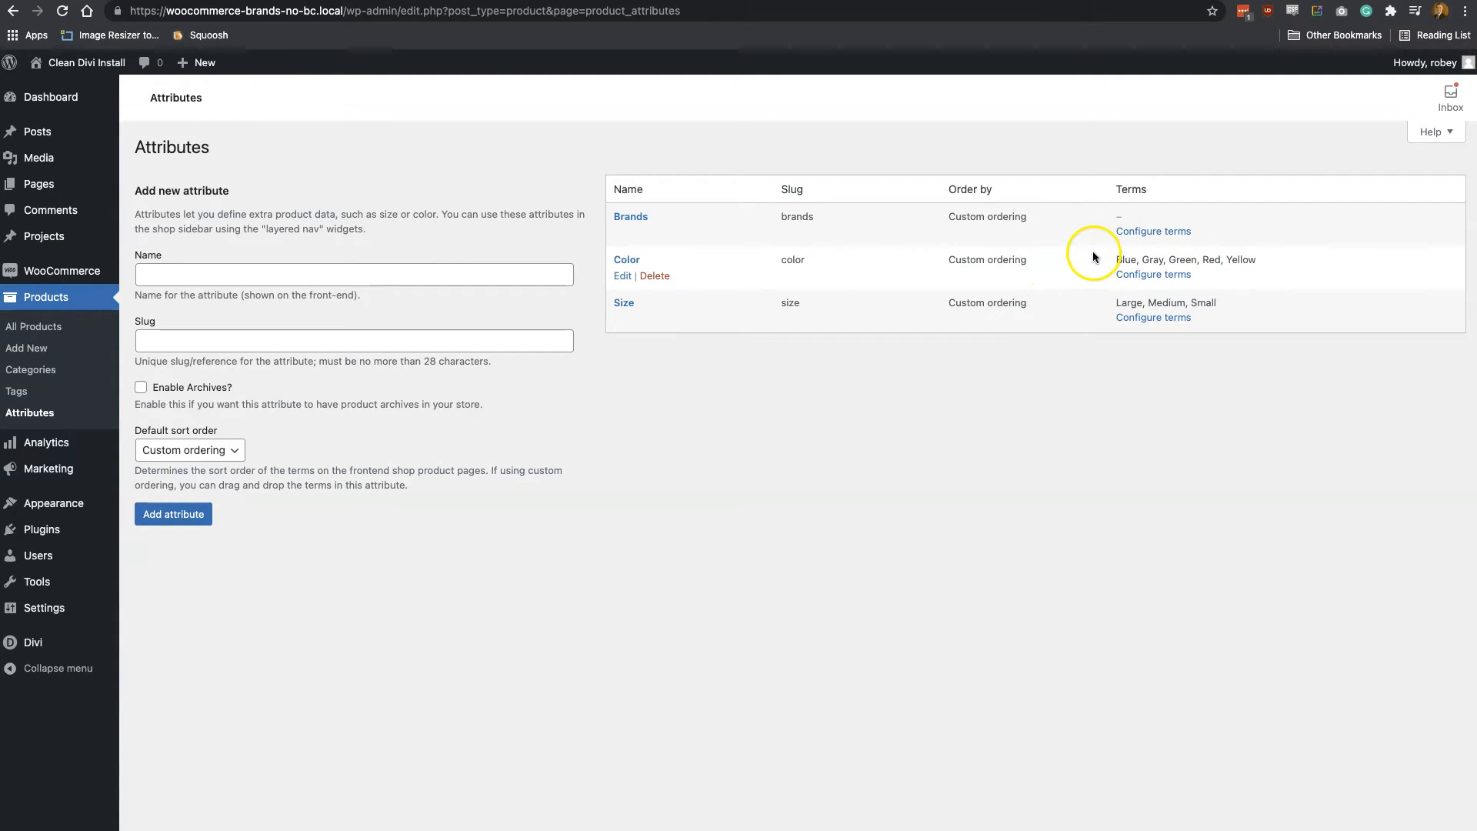
# Add the term Nike to the Brands attribute with the description "This is a description"
pyautogui.click(1133, 235)
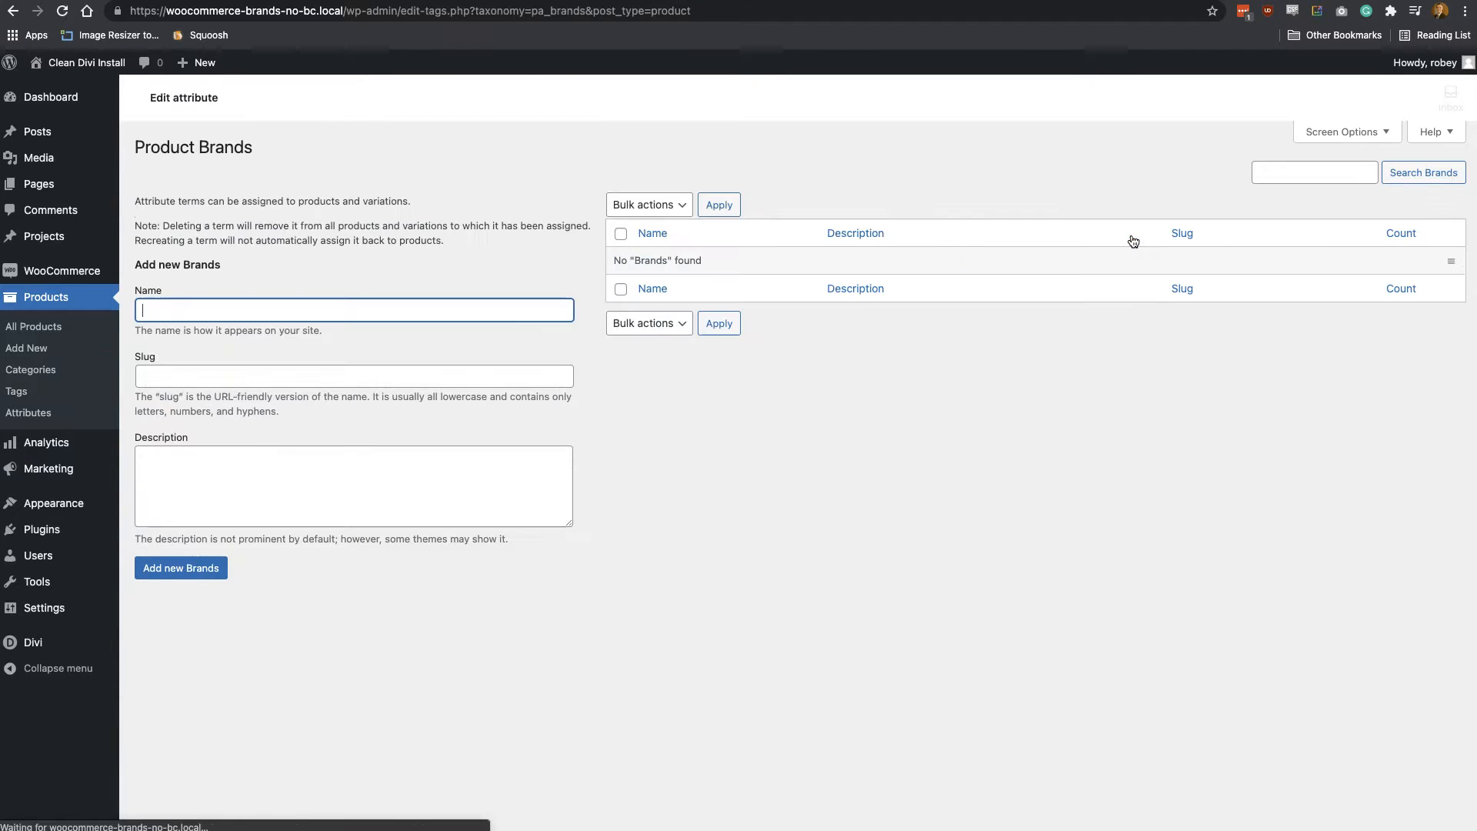
pyautogui.click(357, 316)
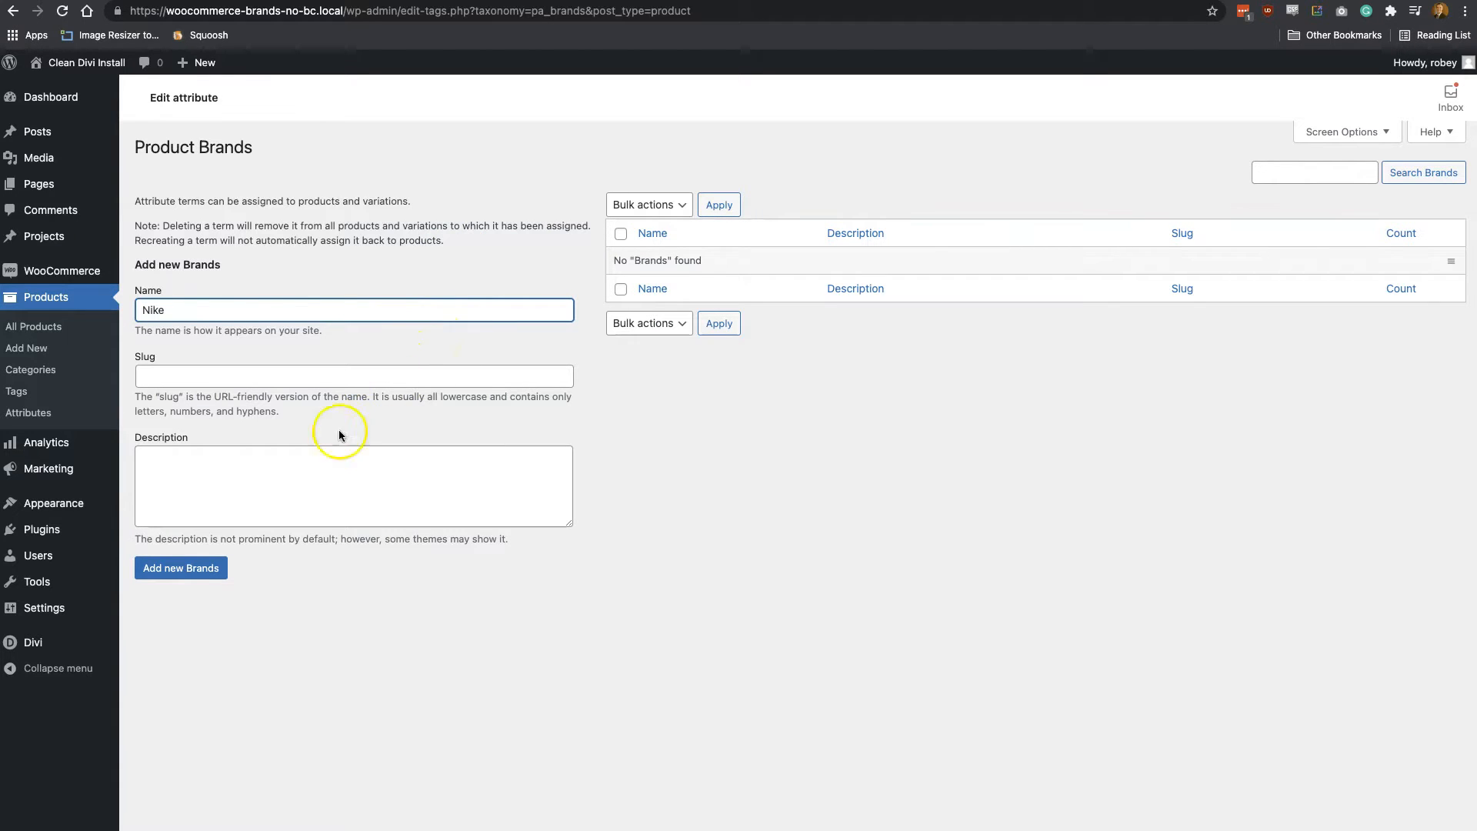
pyautogui.click(220, 495)
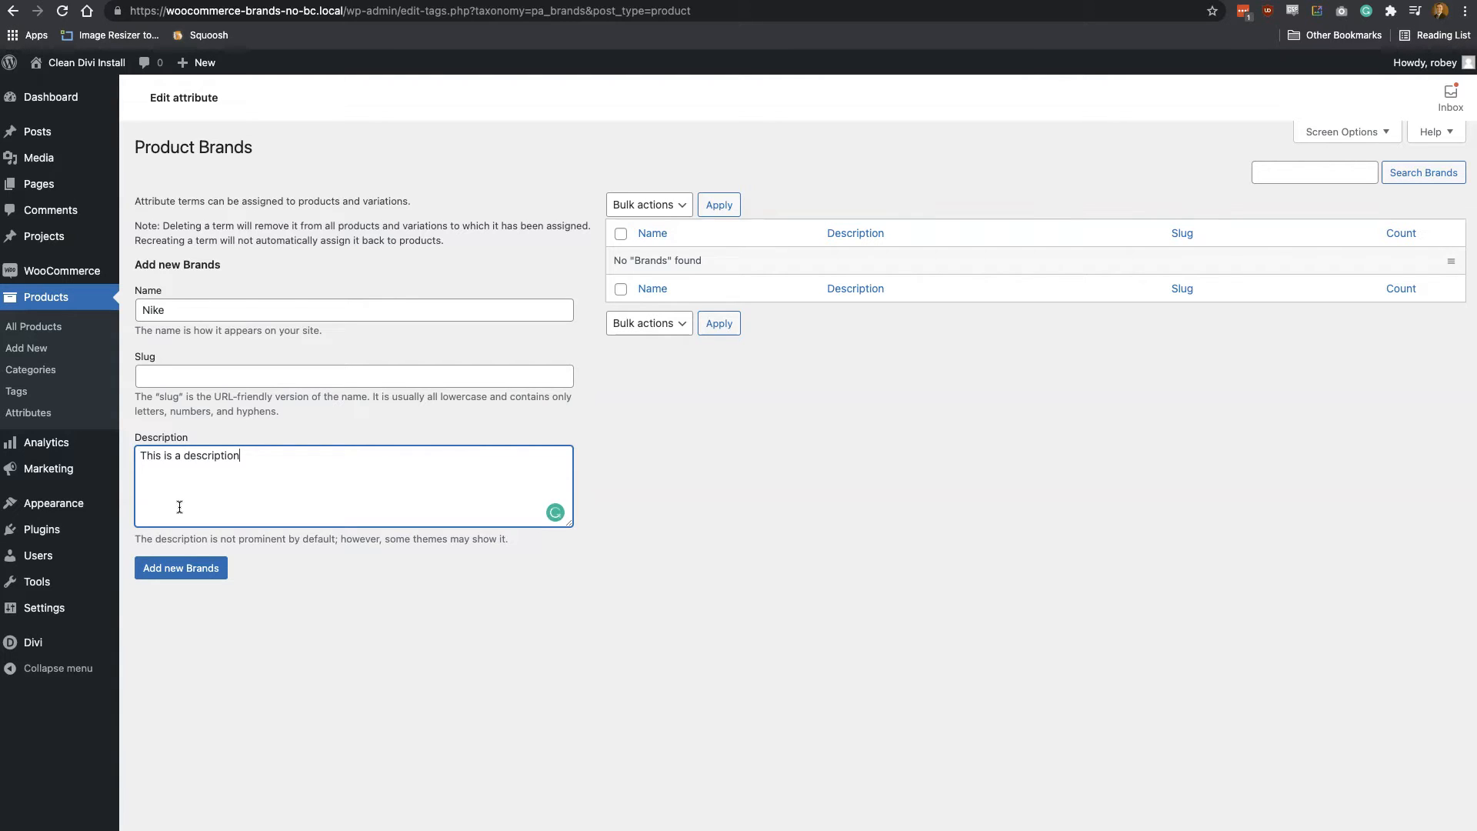
pyautogui.click(182, 574)
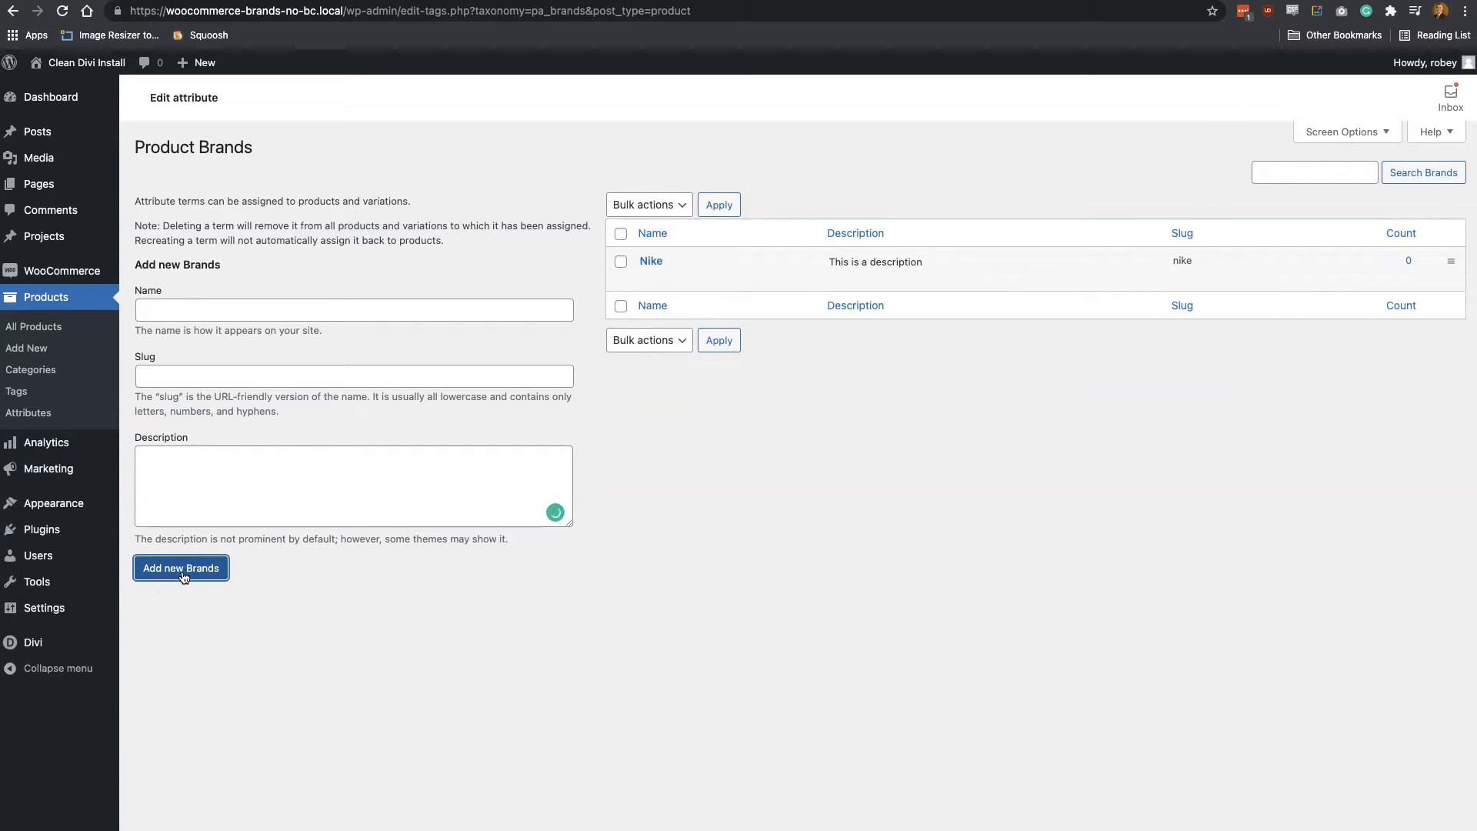
# Add the term Reebok to the Brands attribute with the description "This is a description"
pyautogui.click(220, 314)
pyautogui.write('Reebok')
pyautogui.click(193, 471)
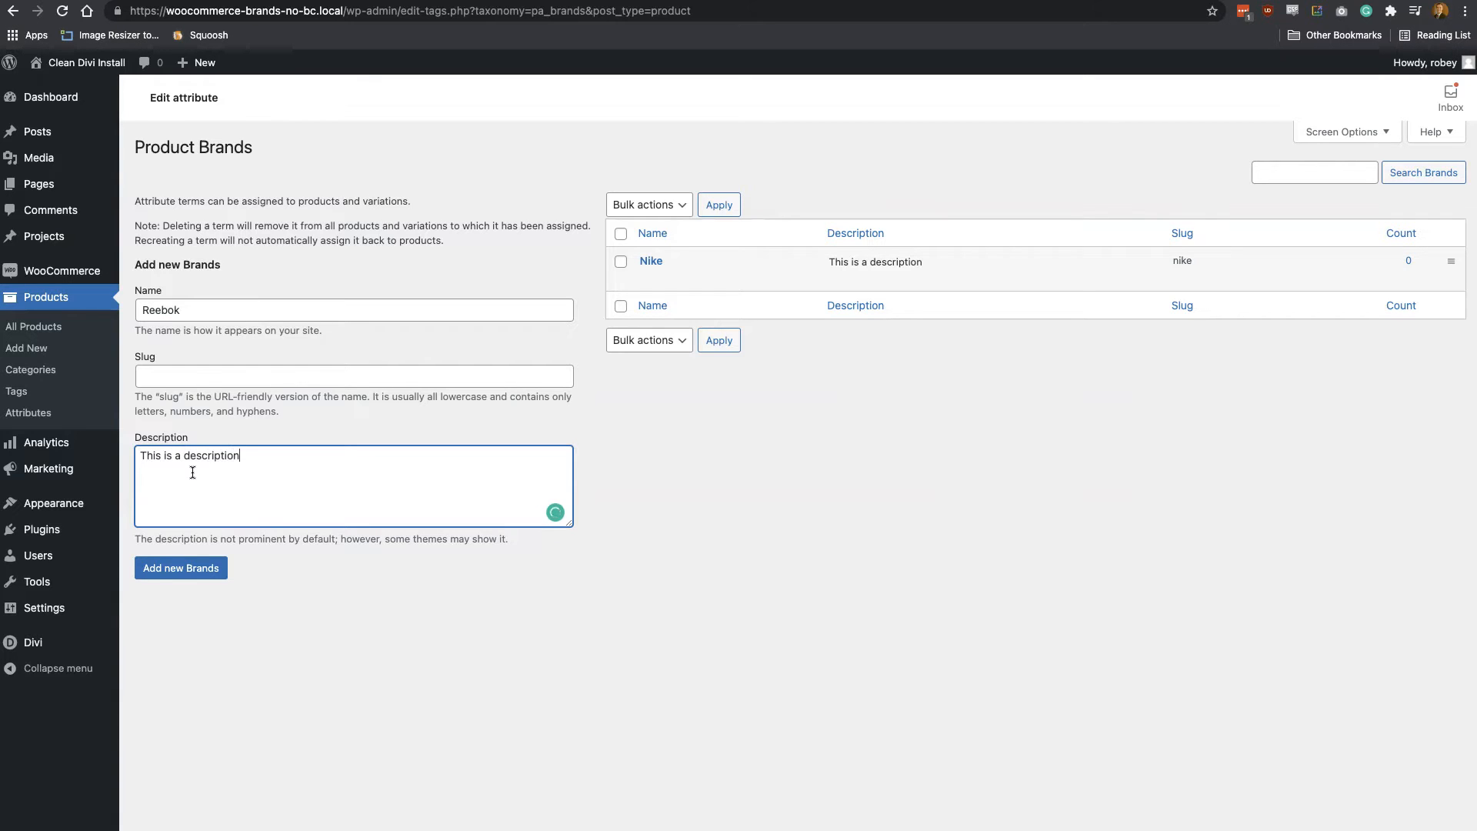
pyautogui.click(158, 573)
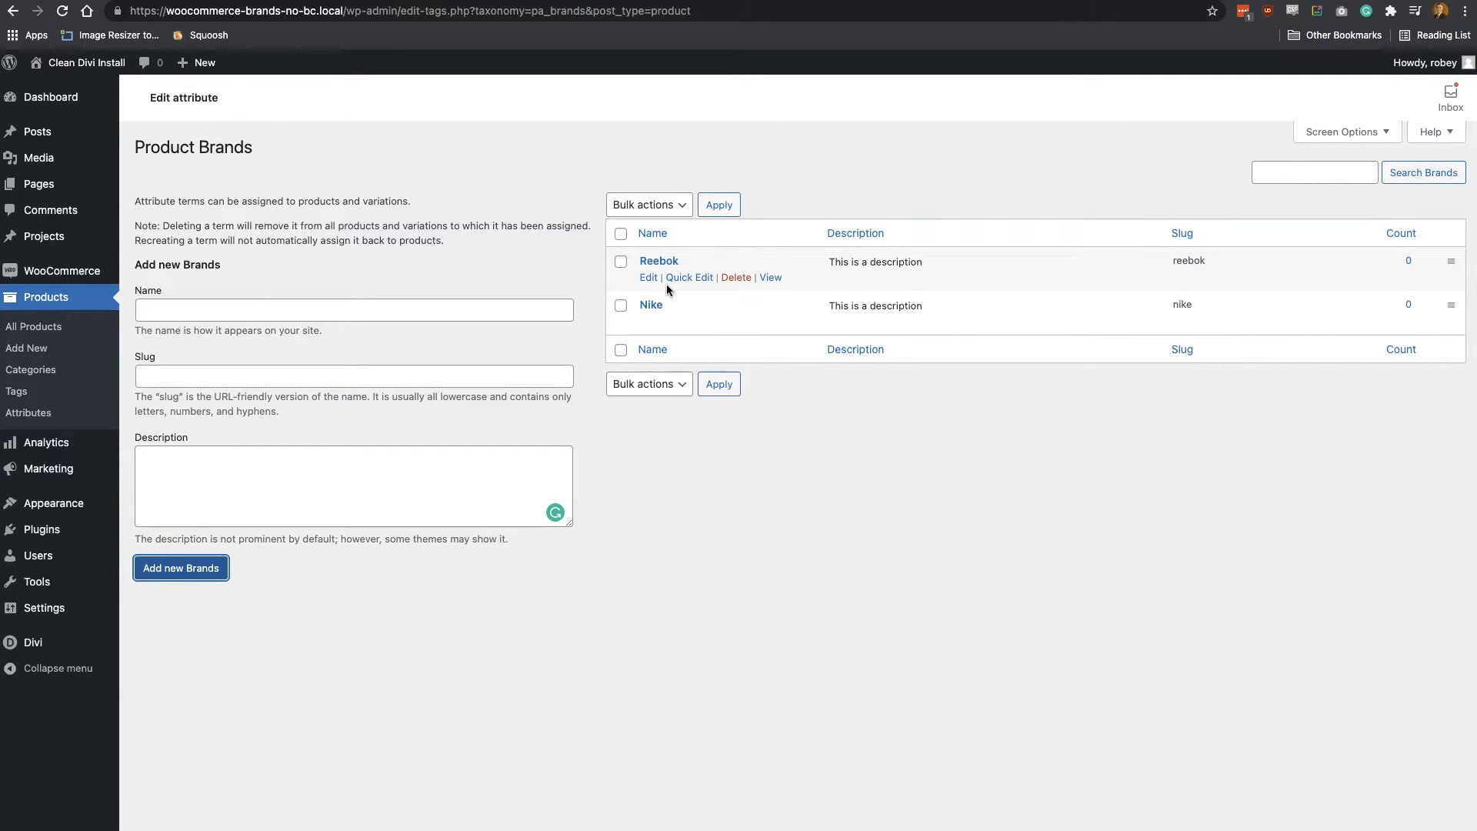
# Open the Sunglasses product for editing and remove its existing Brands attribute
pyautogui.click(51, 329)
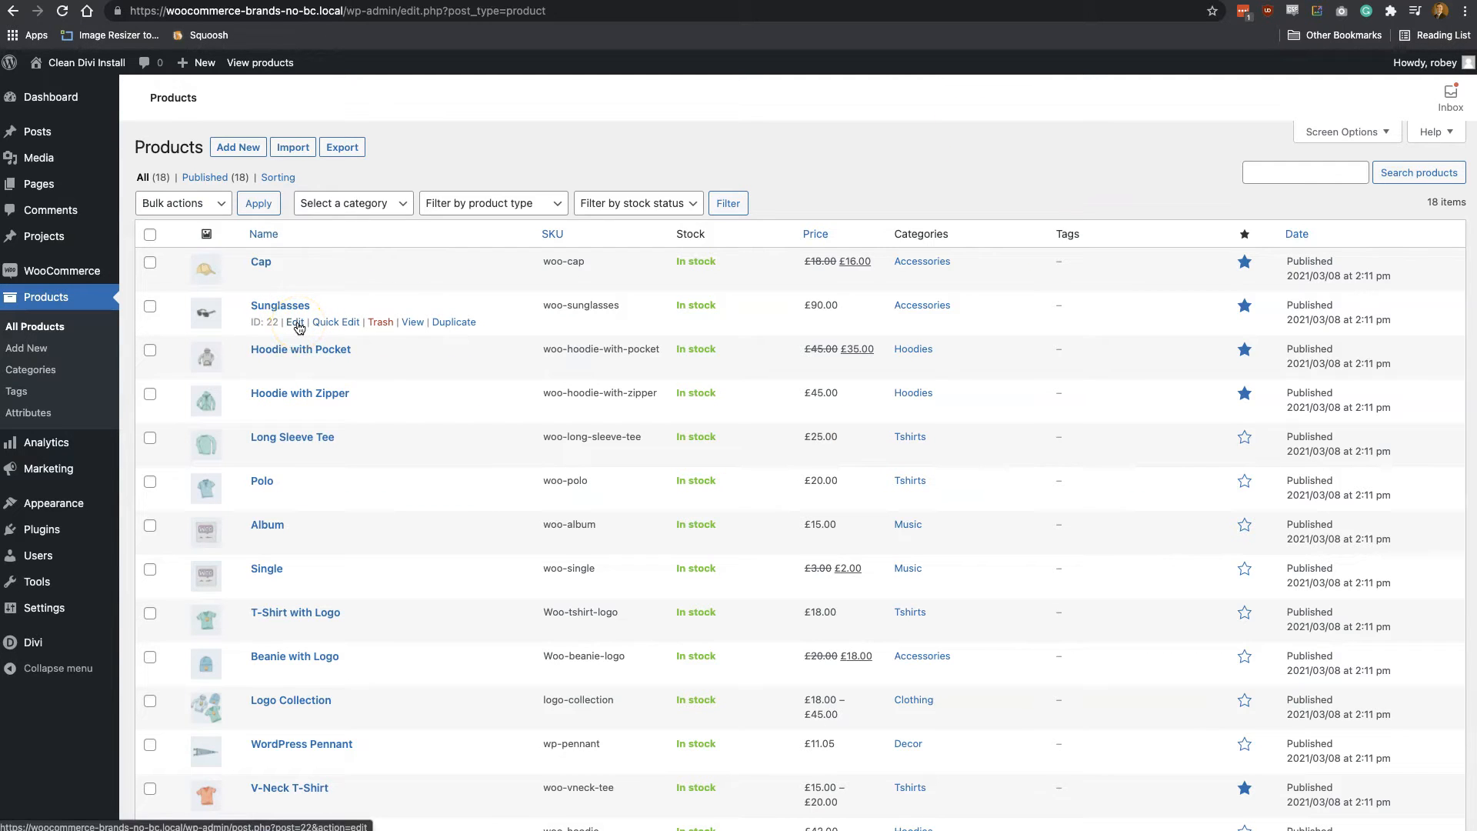
pyautogui.click(296, 323)
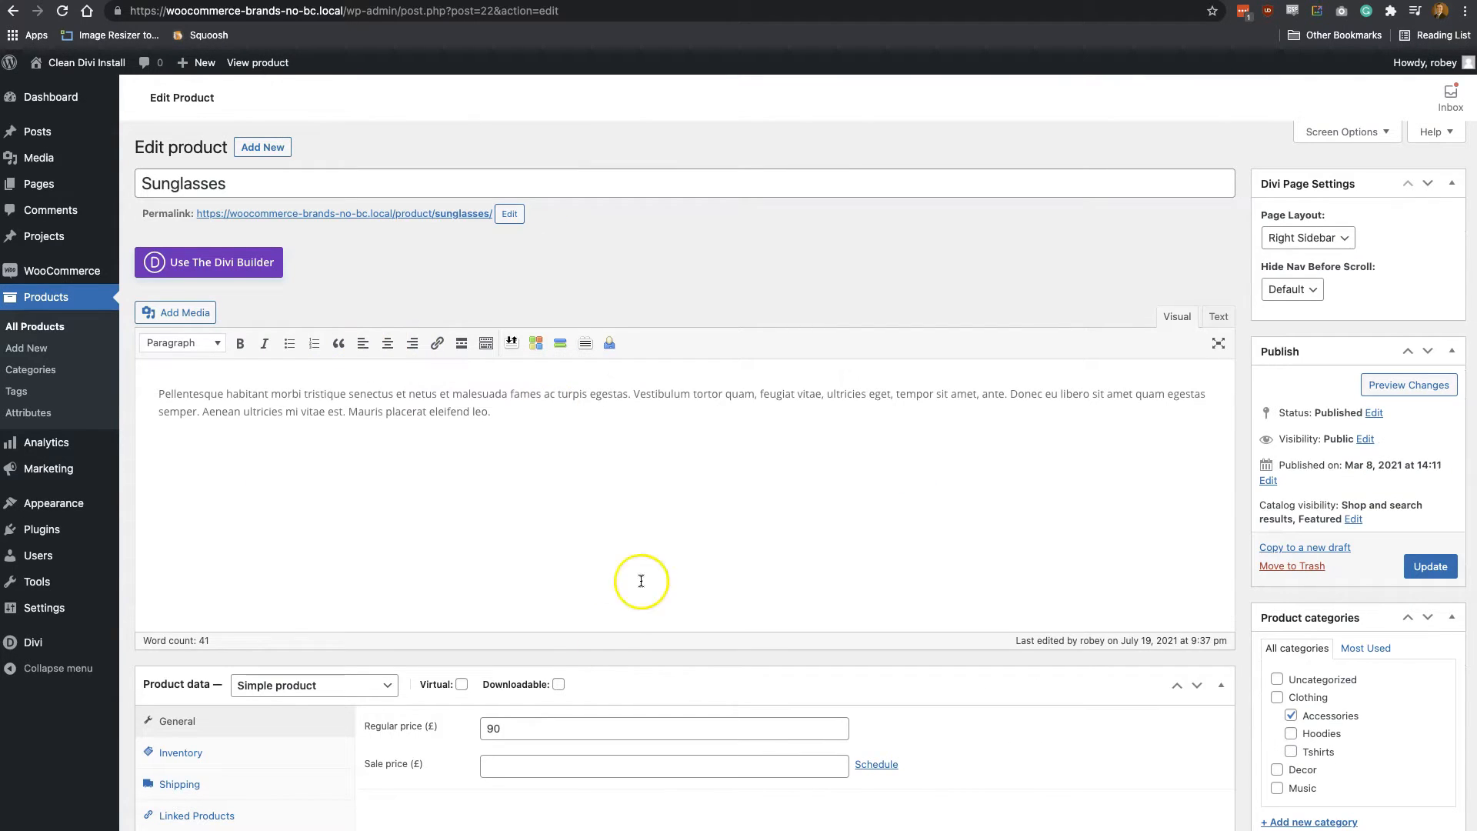
pyautogui.scroll(-5, 571, 659)
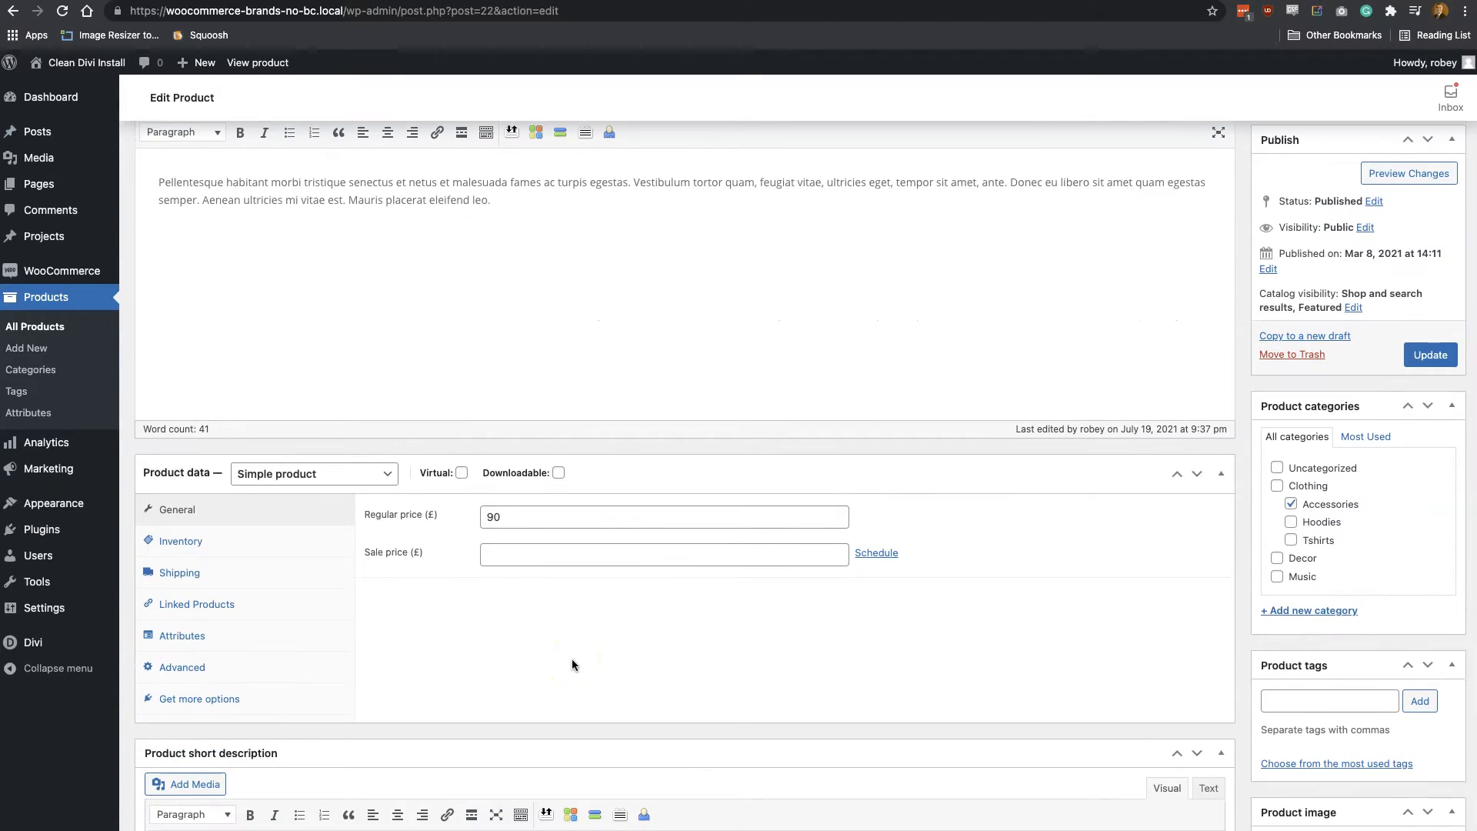
pyautogui.scroll(-4, 571, 659)
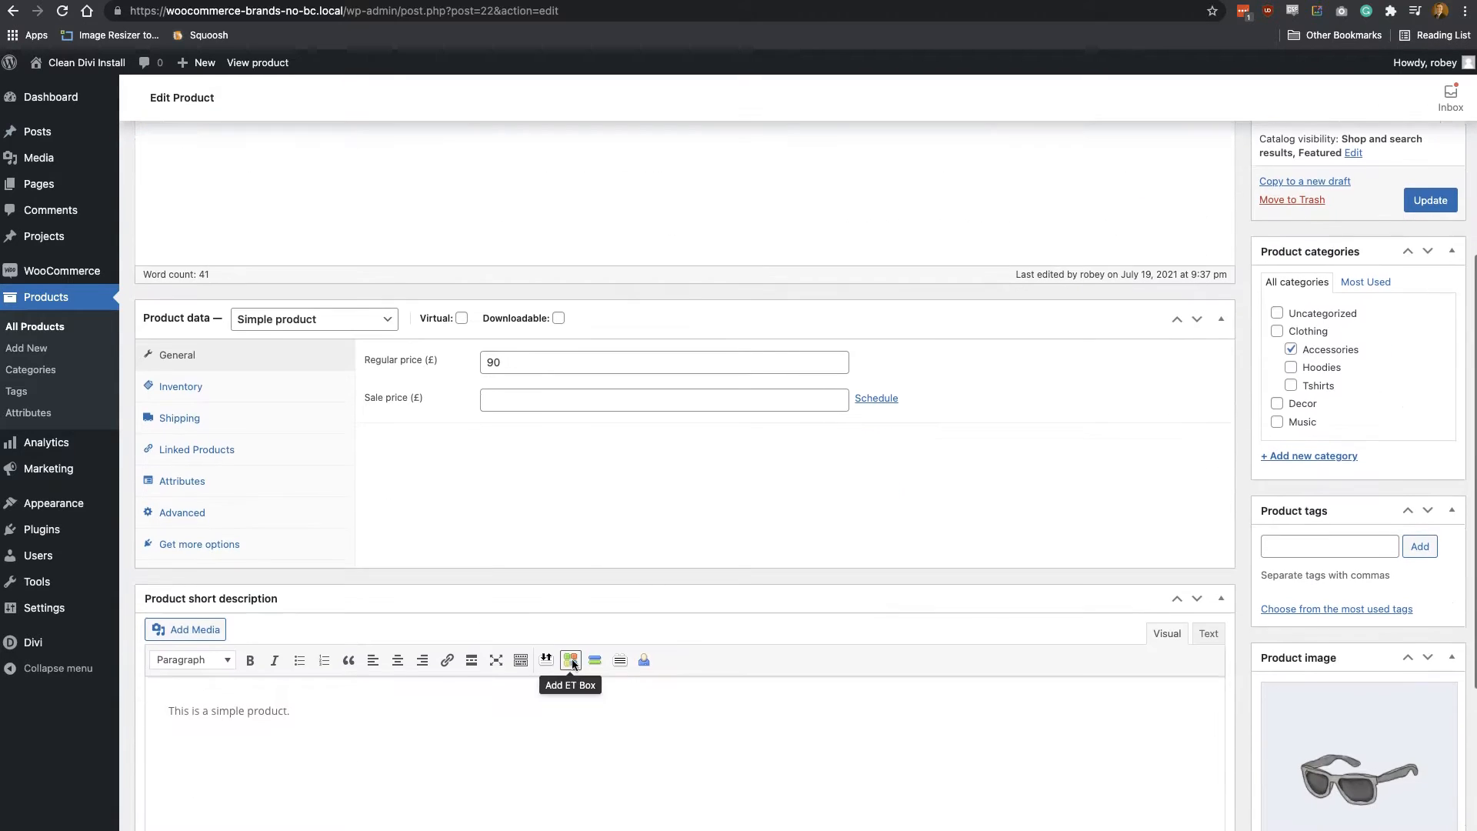
pyautogui.click(170, 490)
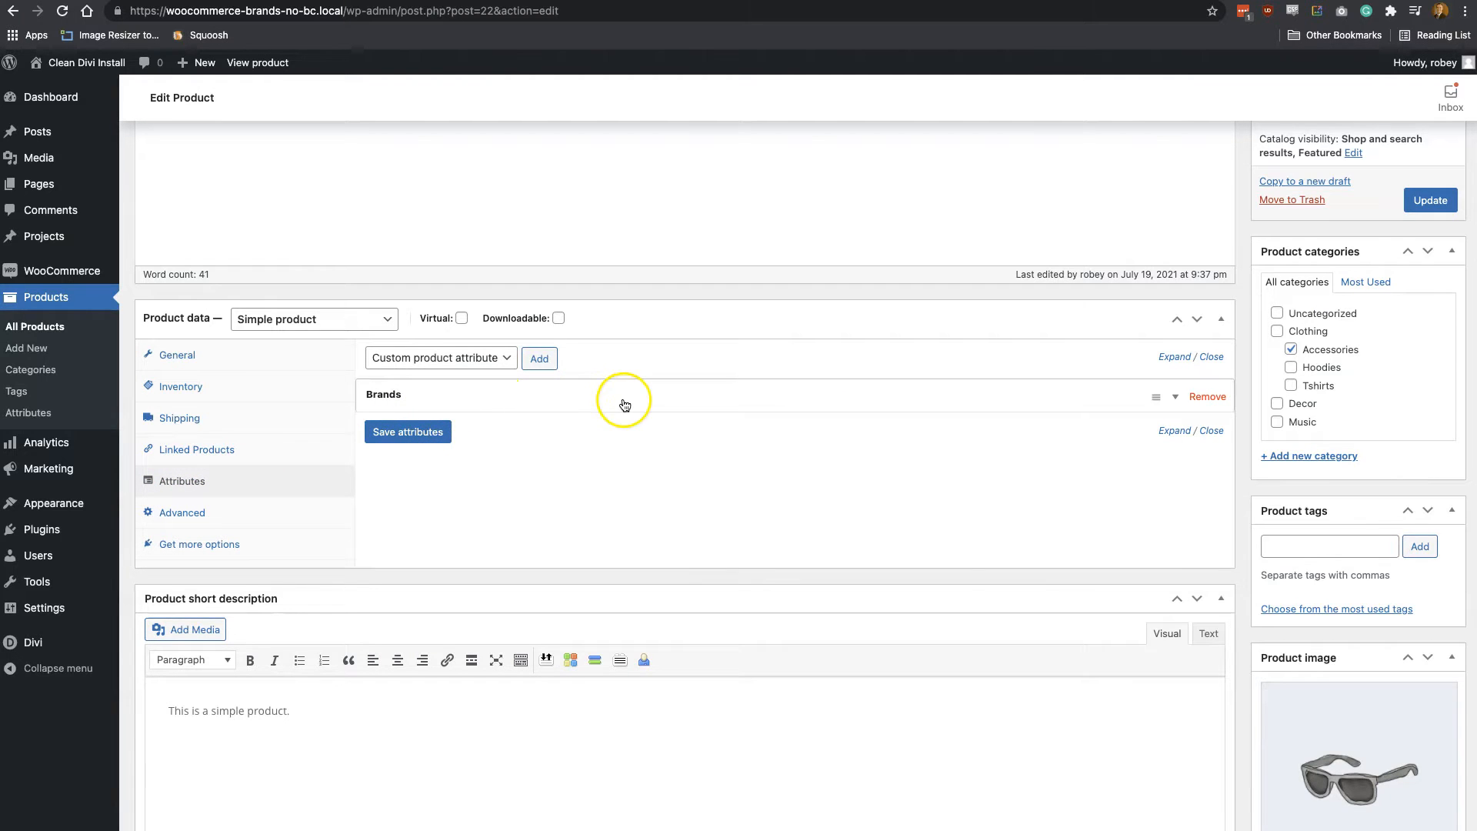
pyautogui.click(1207, 397)
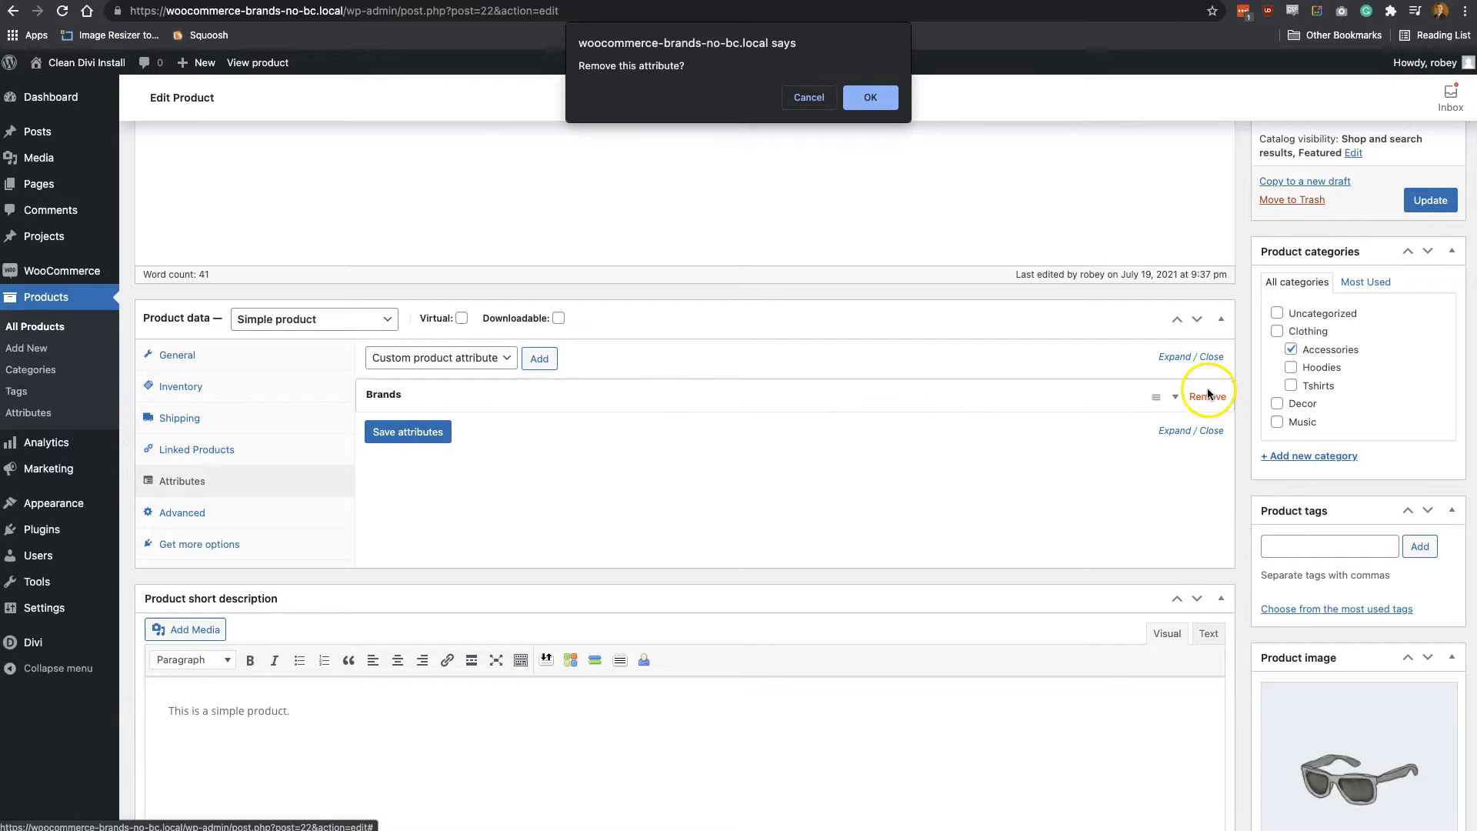
pyautogui.click(866, 97)
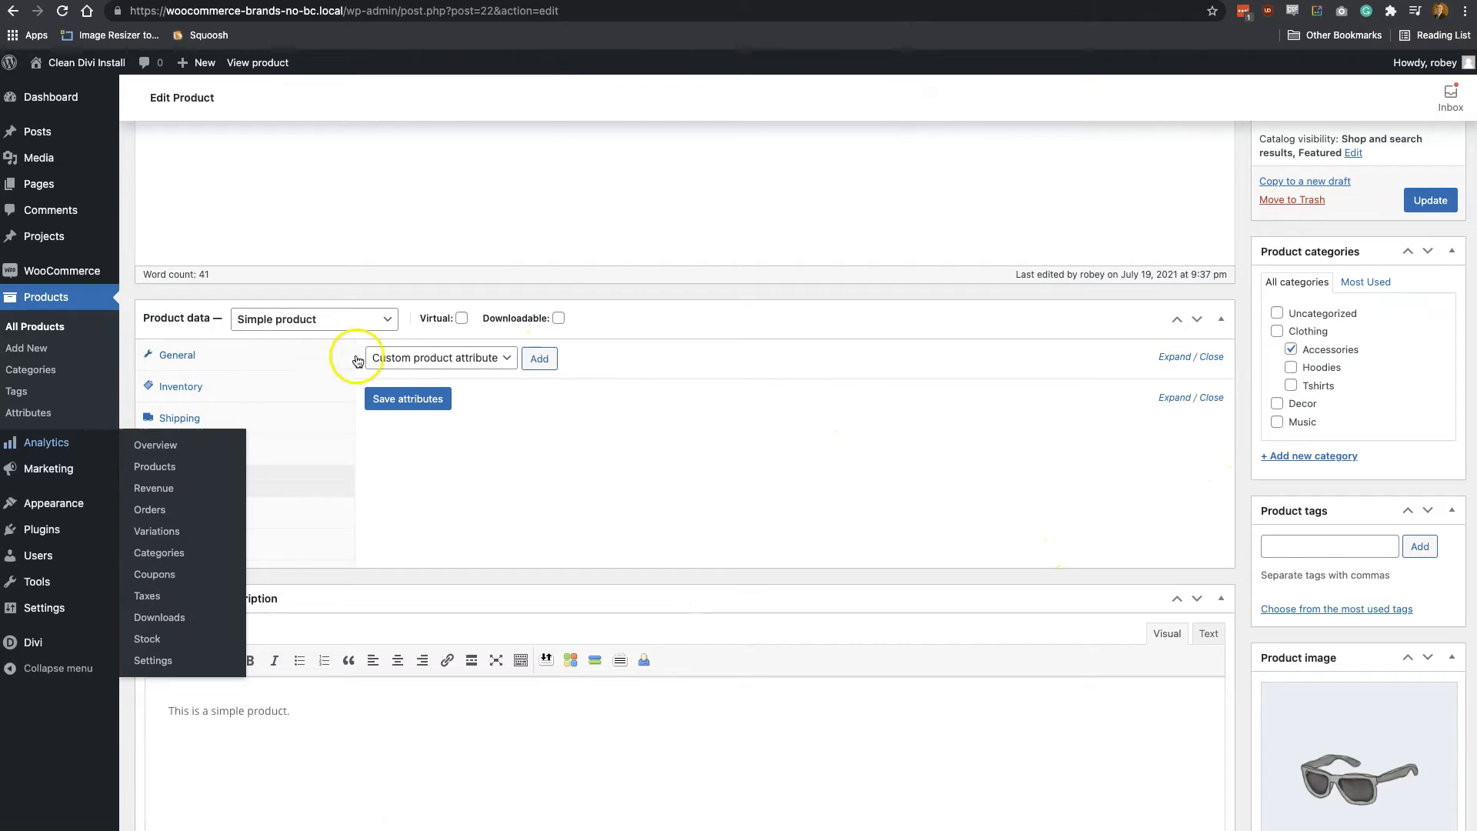
# Add the new Brands attribute to the Sunglasses product
pyautogui.click(457, 362)
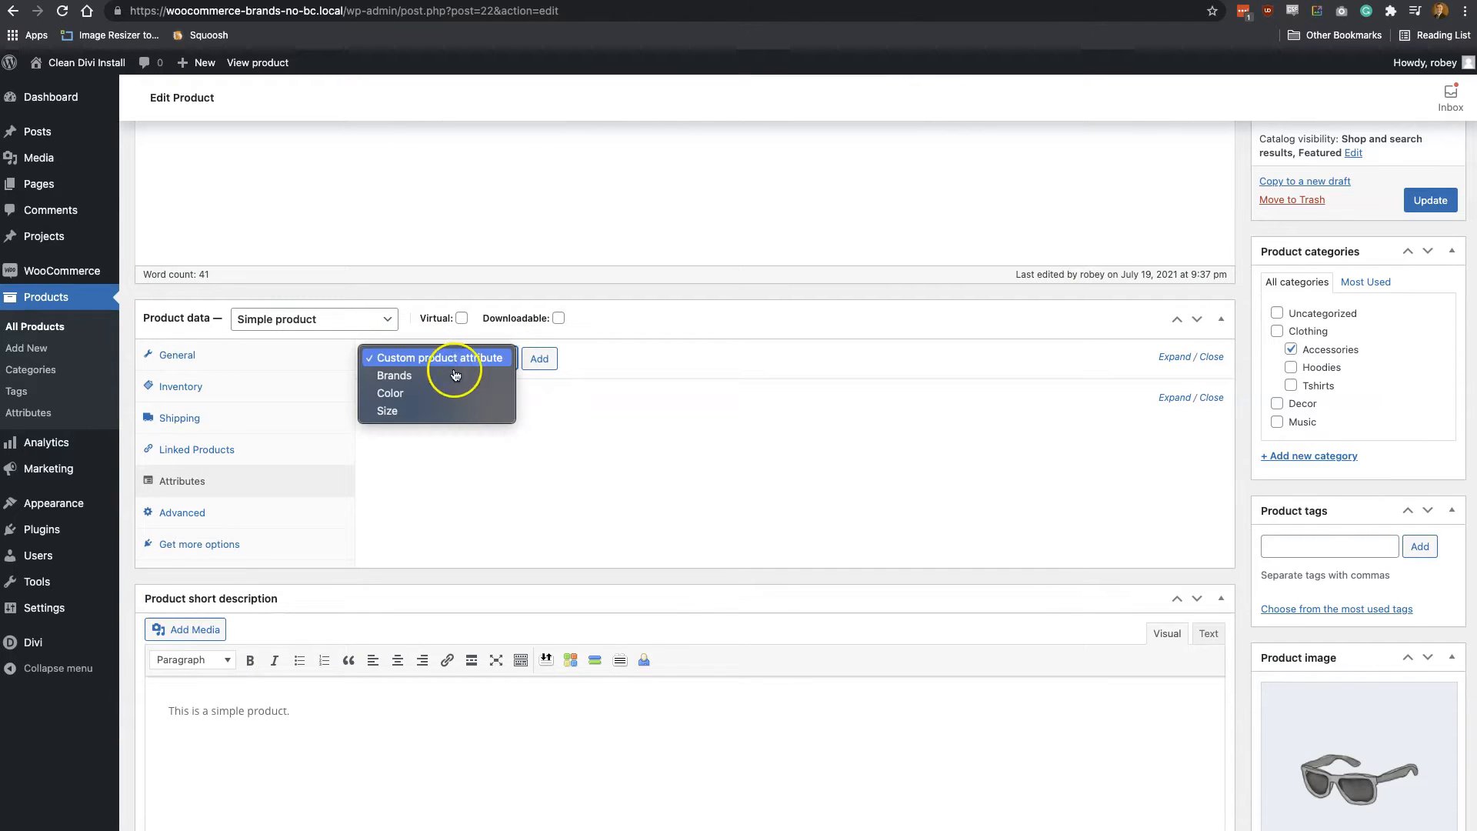
pyautogui.click(455, 376)
pyautogui.click(551, 359)
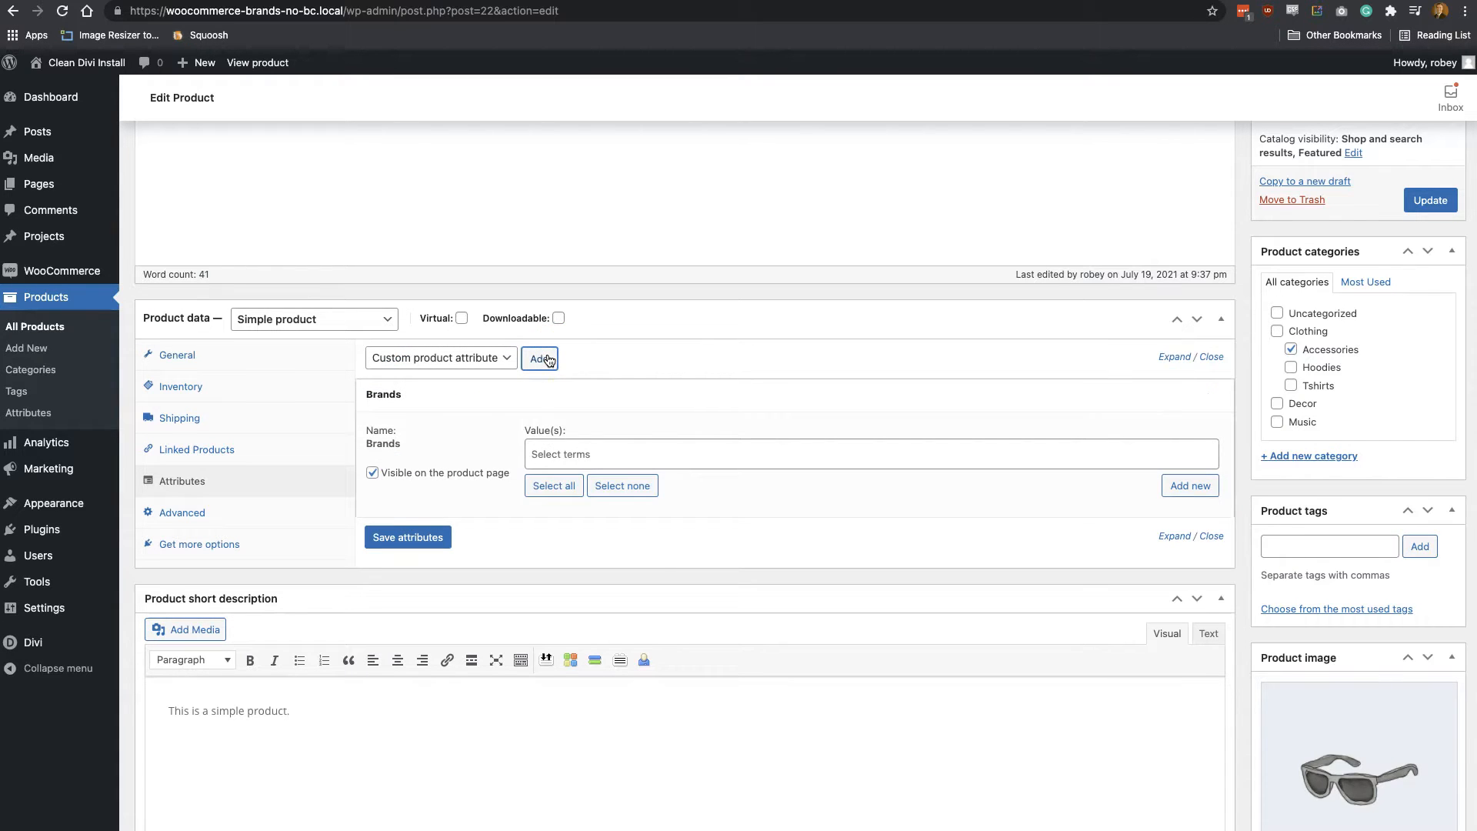
# Assign the Nike term to the Sunglasses product's Brands attribute, then save the attributes and update the product
pyautogui.click(587, 456)
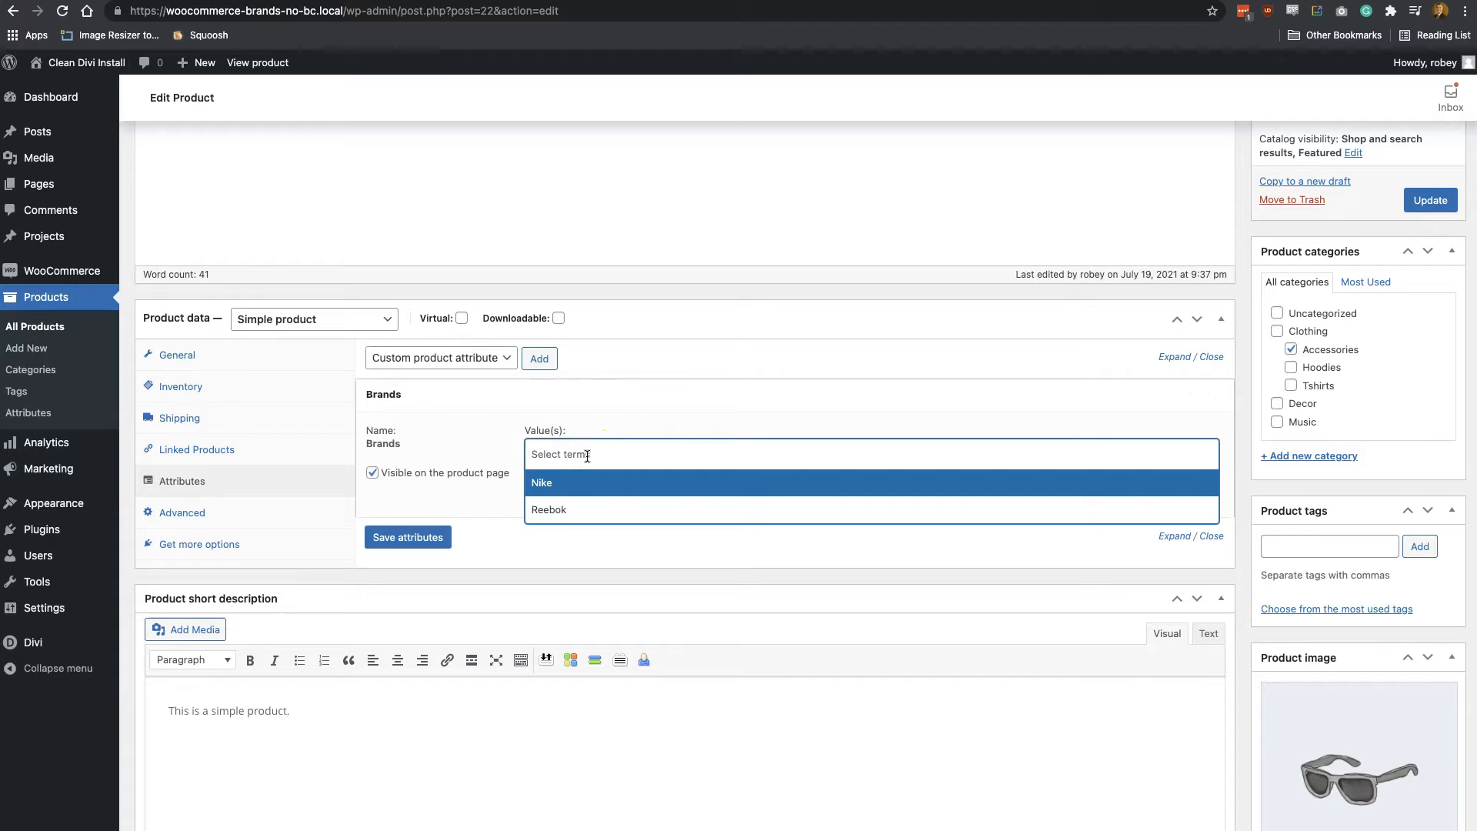
pyautogui.write('nik')
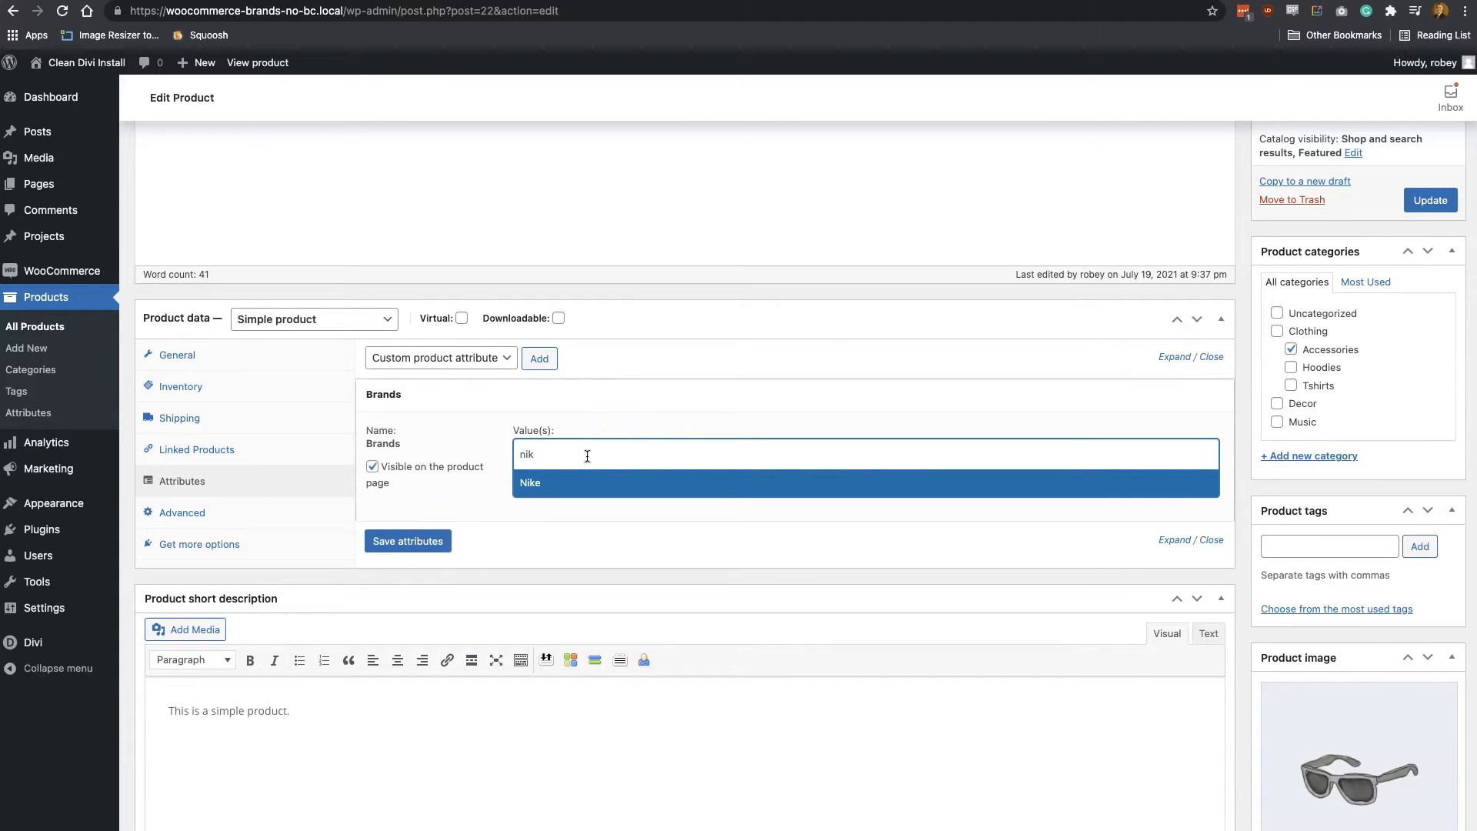
pyautogui.click(568, 496)
pyautogui.click(600, 457)
pyautogui.click(600, 457)
pyautogui.click(600, 457)
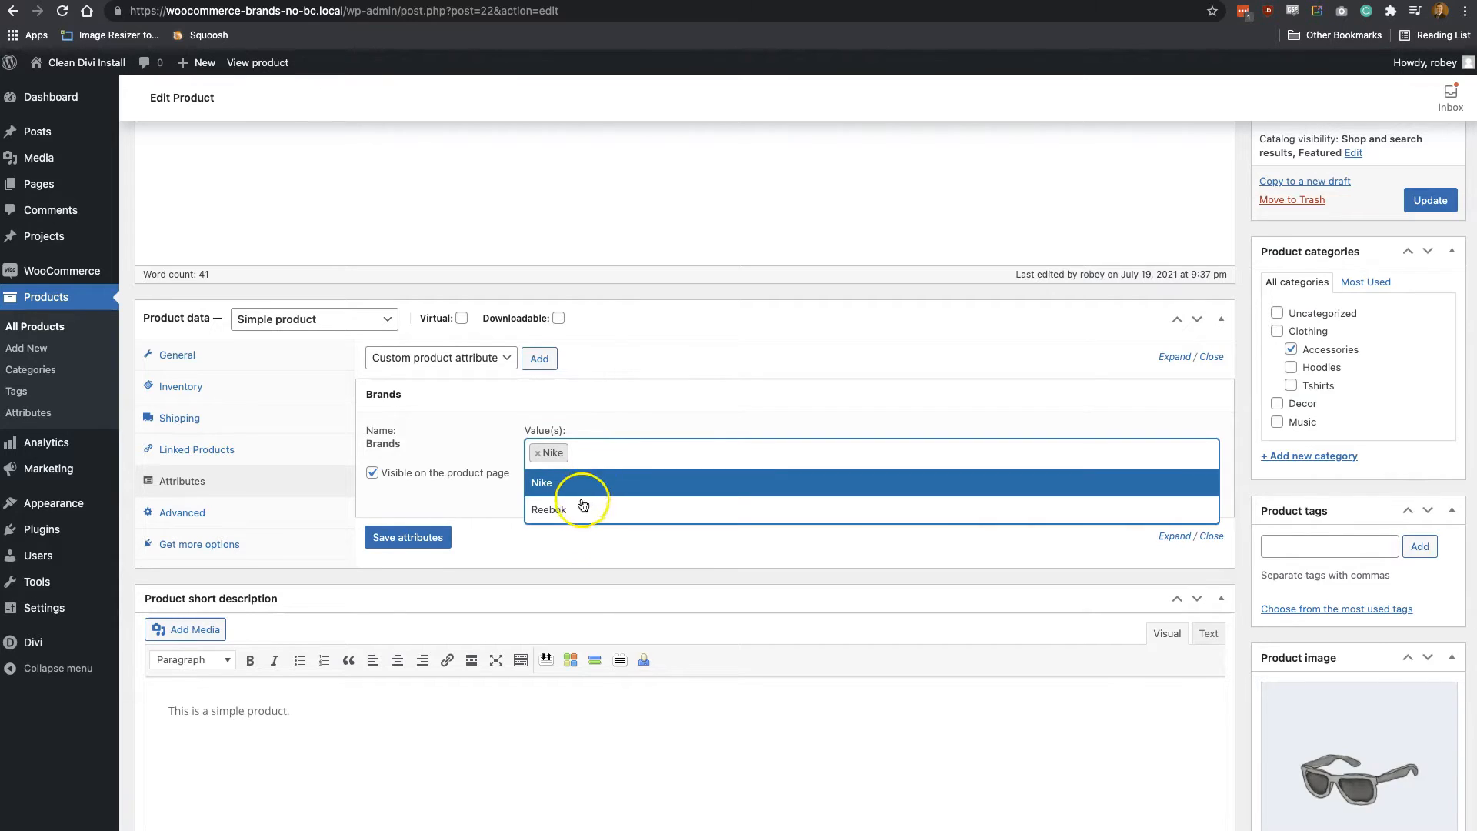
pyautogui.click(588, 554)
pyautogui.click(429, 538)
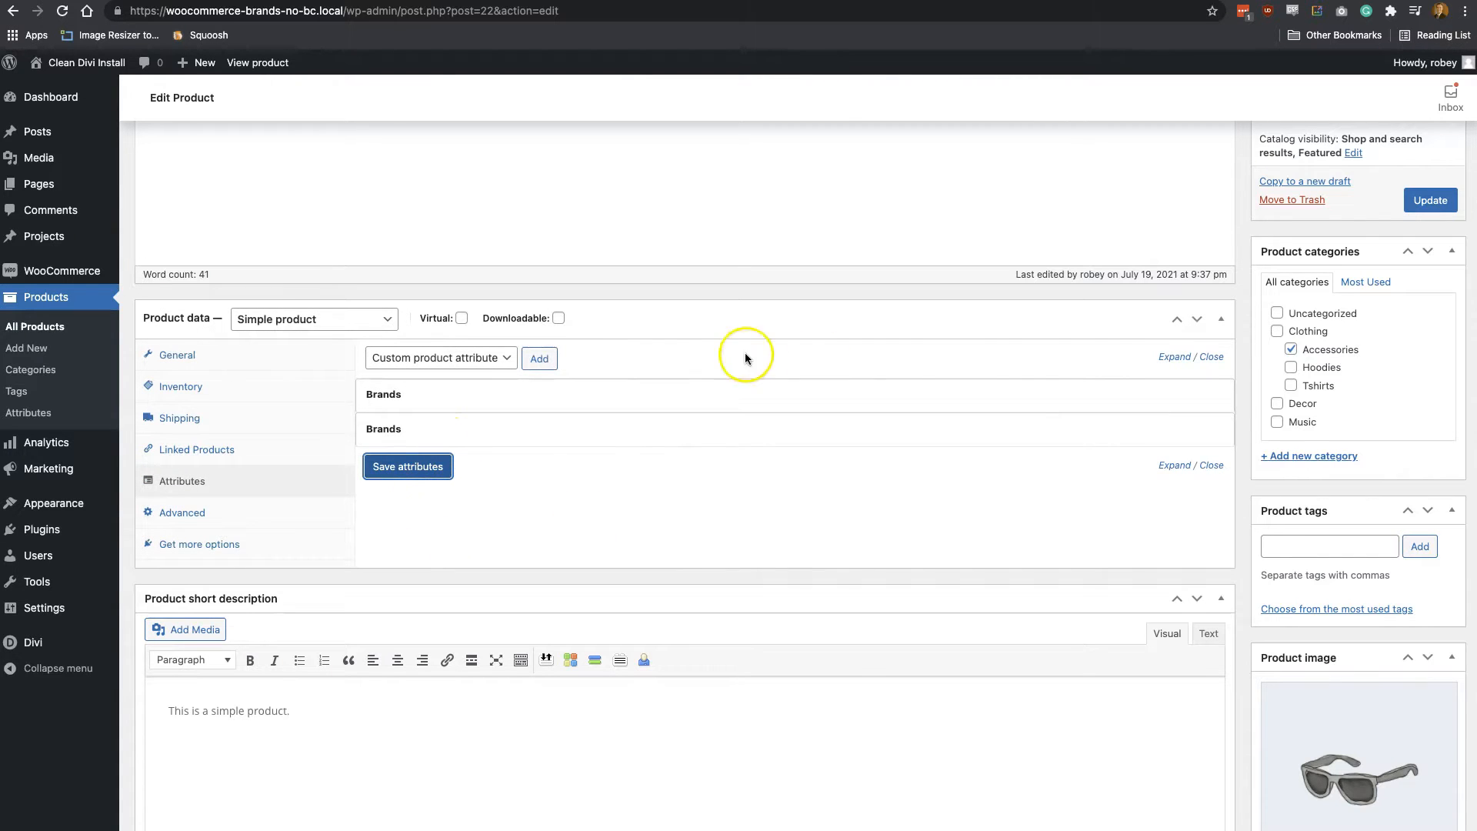
pyautogui.click(1433, 200)
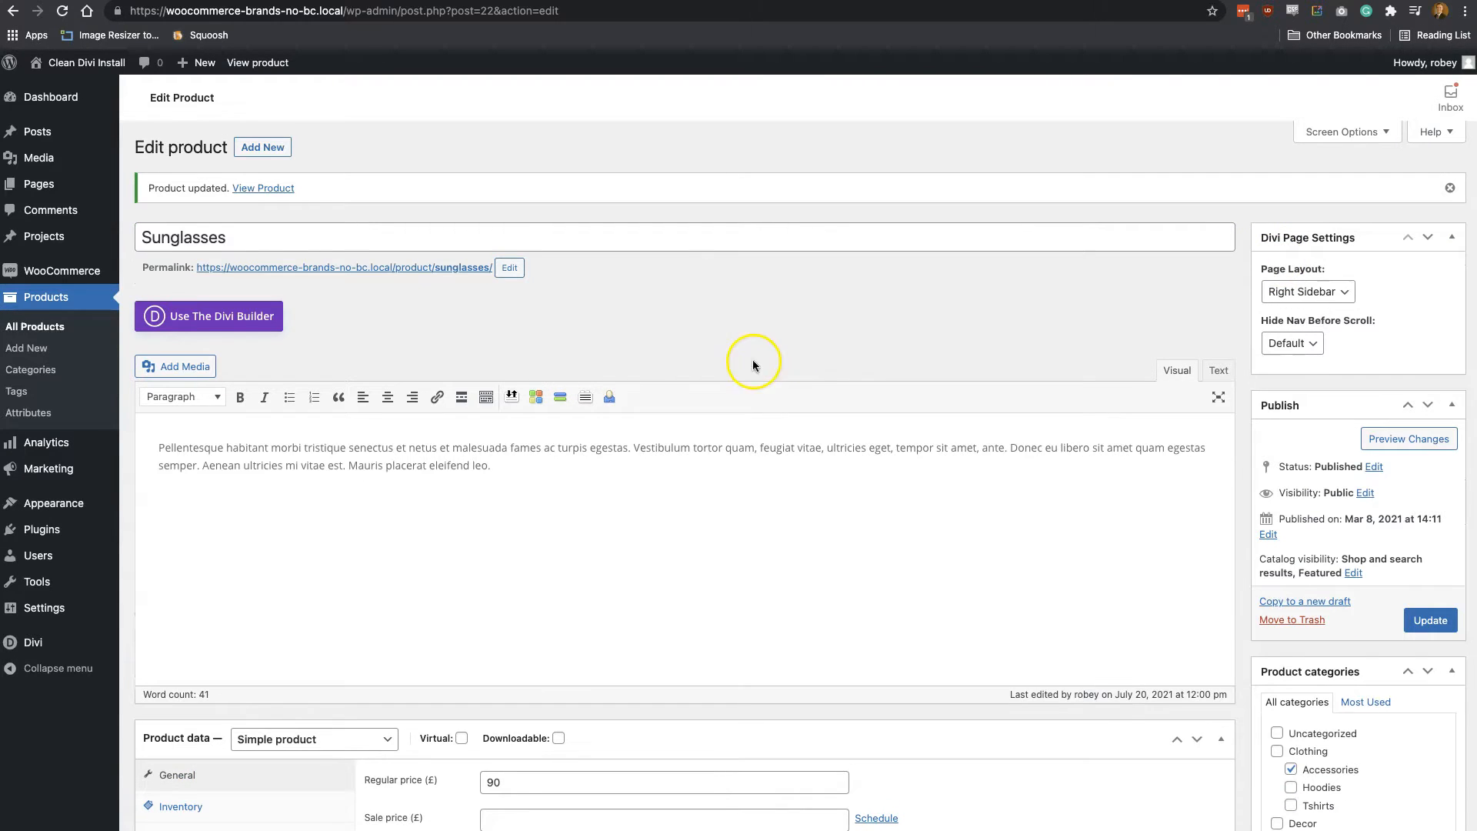
# Open the Polo product for editing and add the Brands attribute to it
pyautogui.click(43, 326)
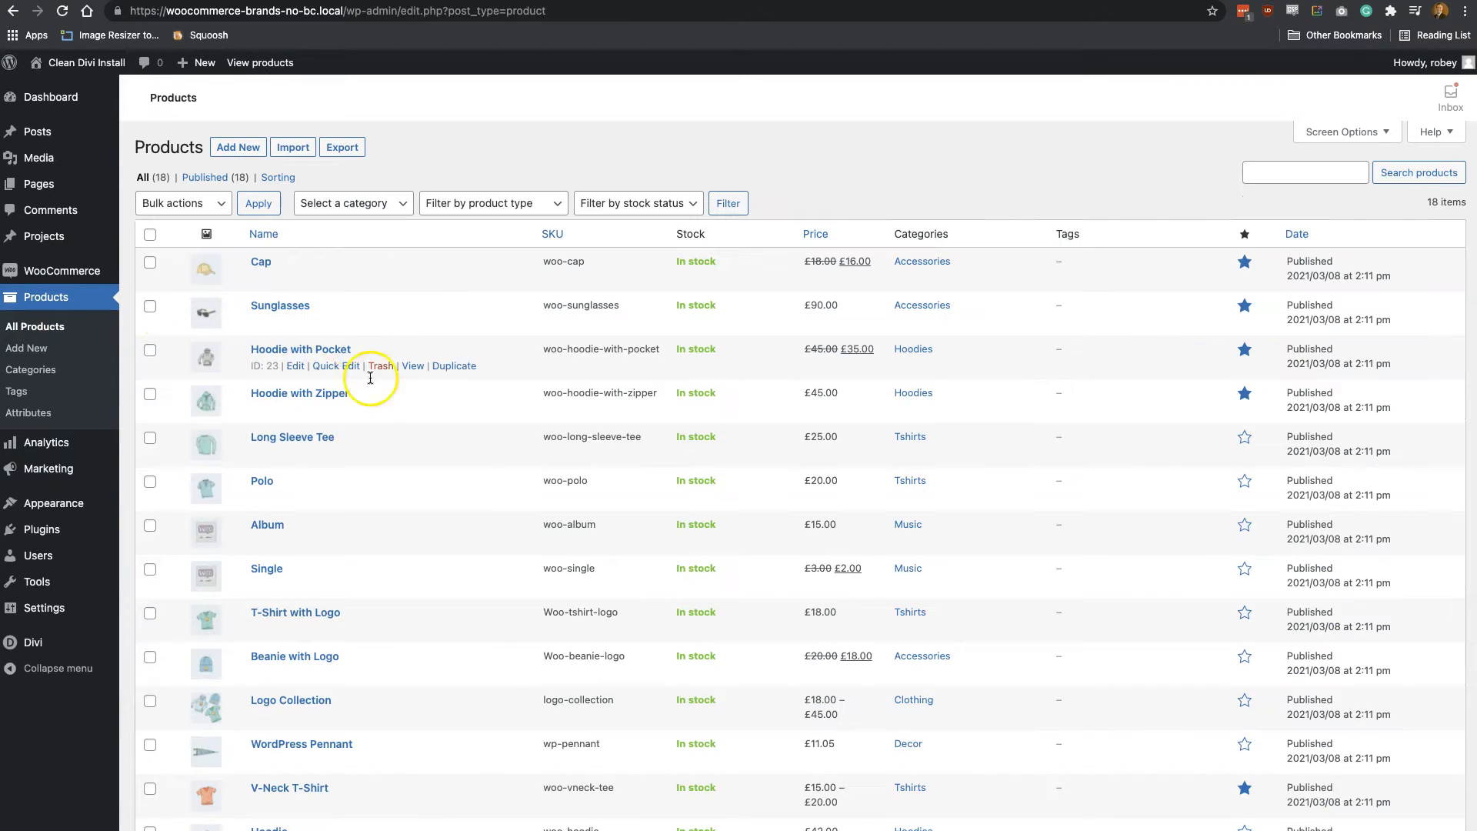
pyautogui.click(296, 498)
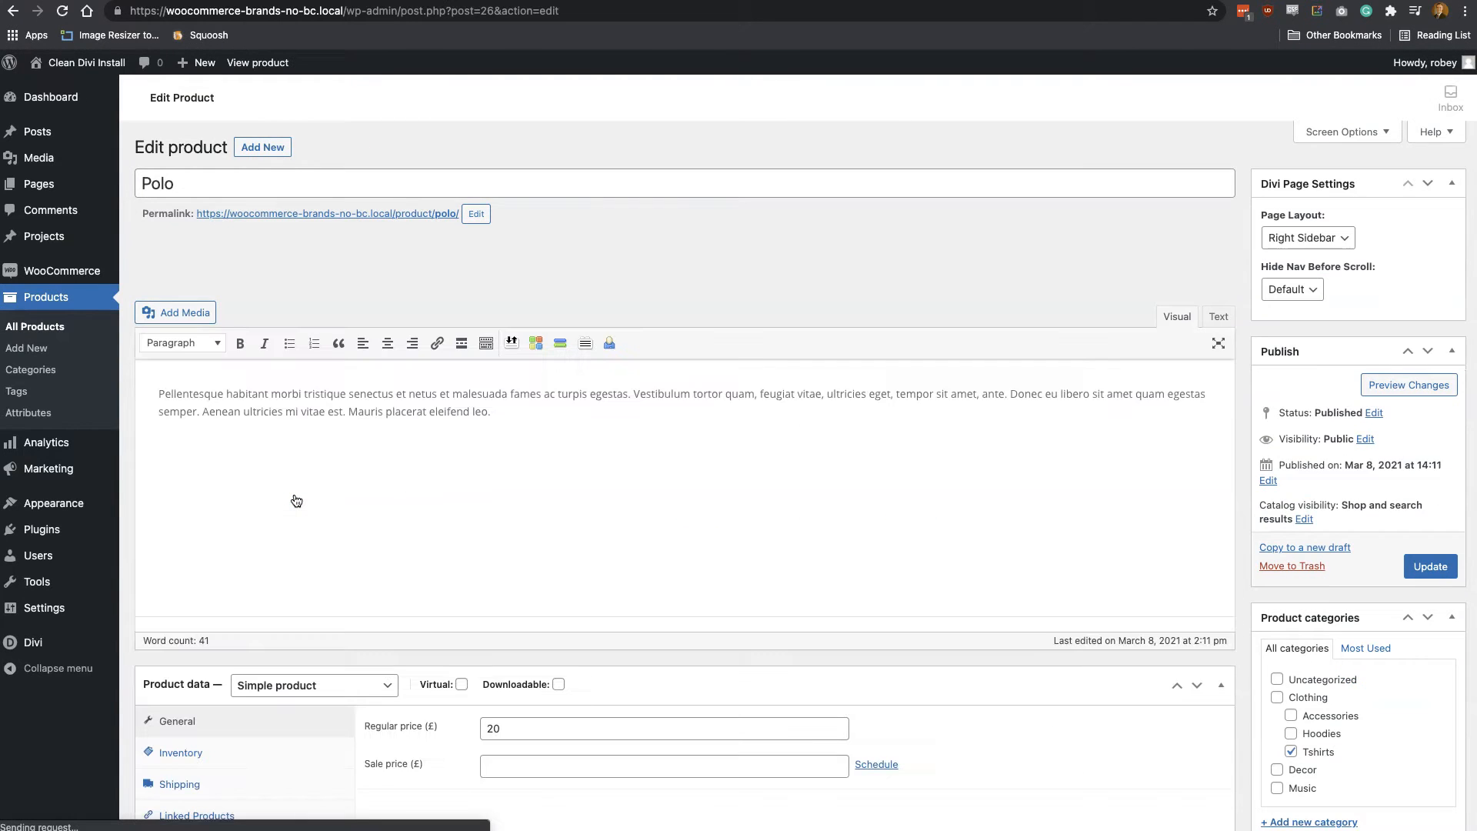
pyautogui.scroll(-5, 328, 536)
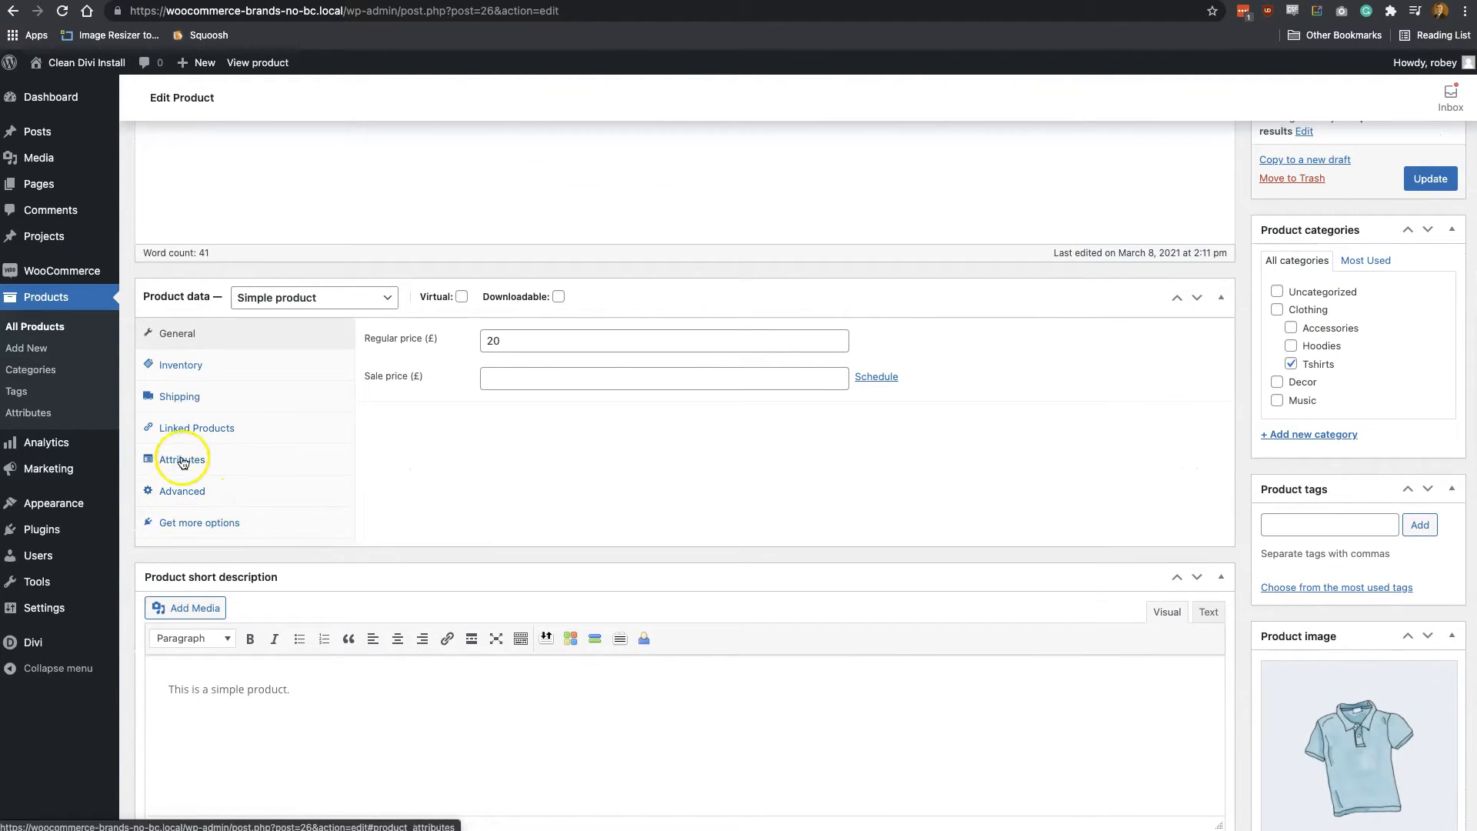
pyautogui.click(183, 458)
pyautogui.click(445, 338)
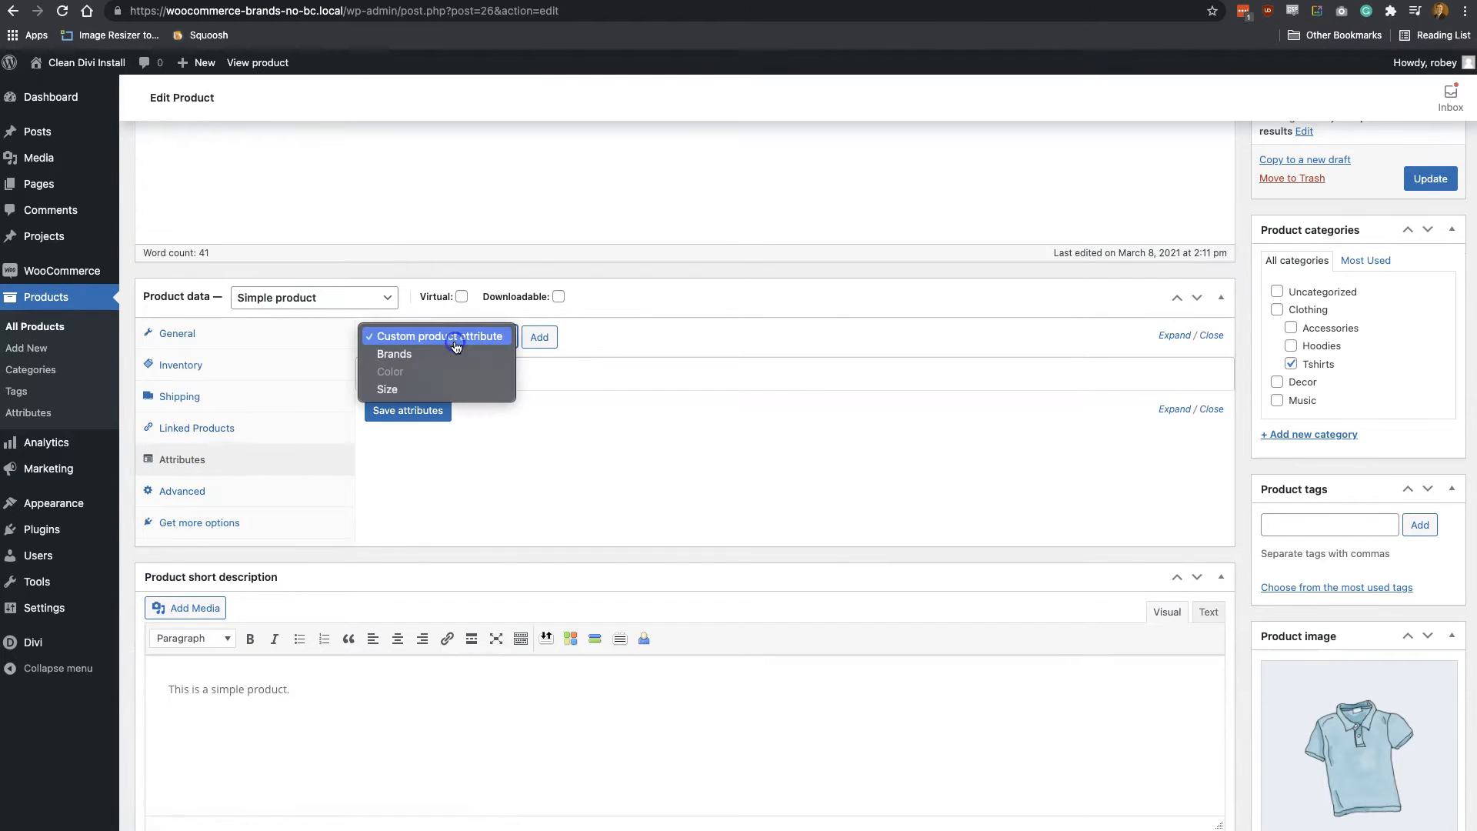
pyautogui.click(431, 354)
pyautogui.click(547, 336)
# Assign the Reebok term to the Polo product's Brands attribute, save the attributes and update the product
pyautogui.click(637, 469)
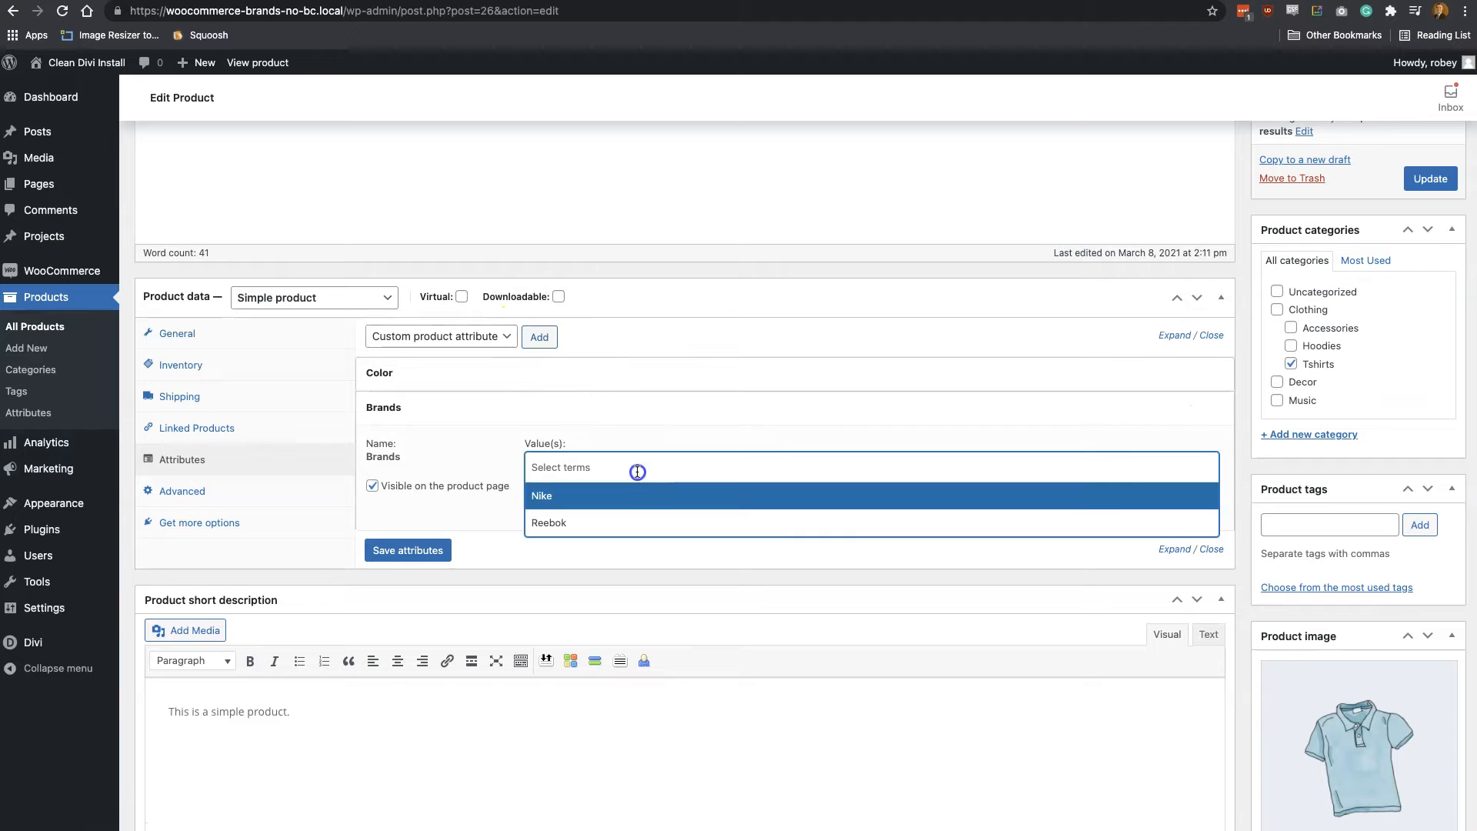
pyautogui.click(577, 522)
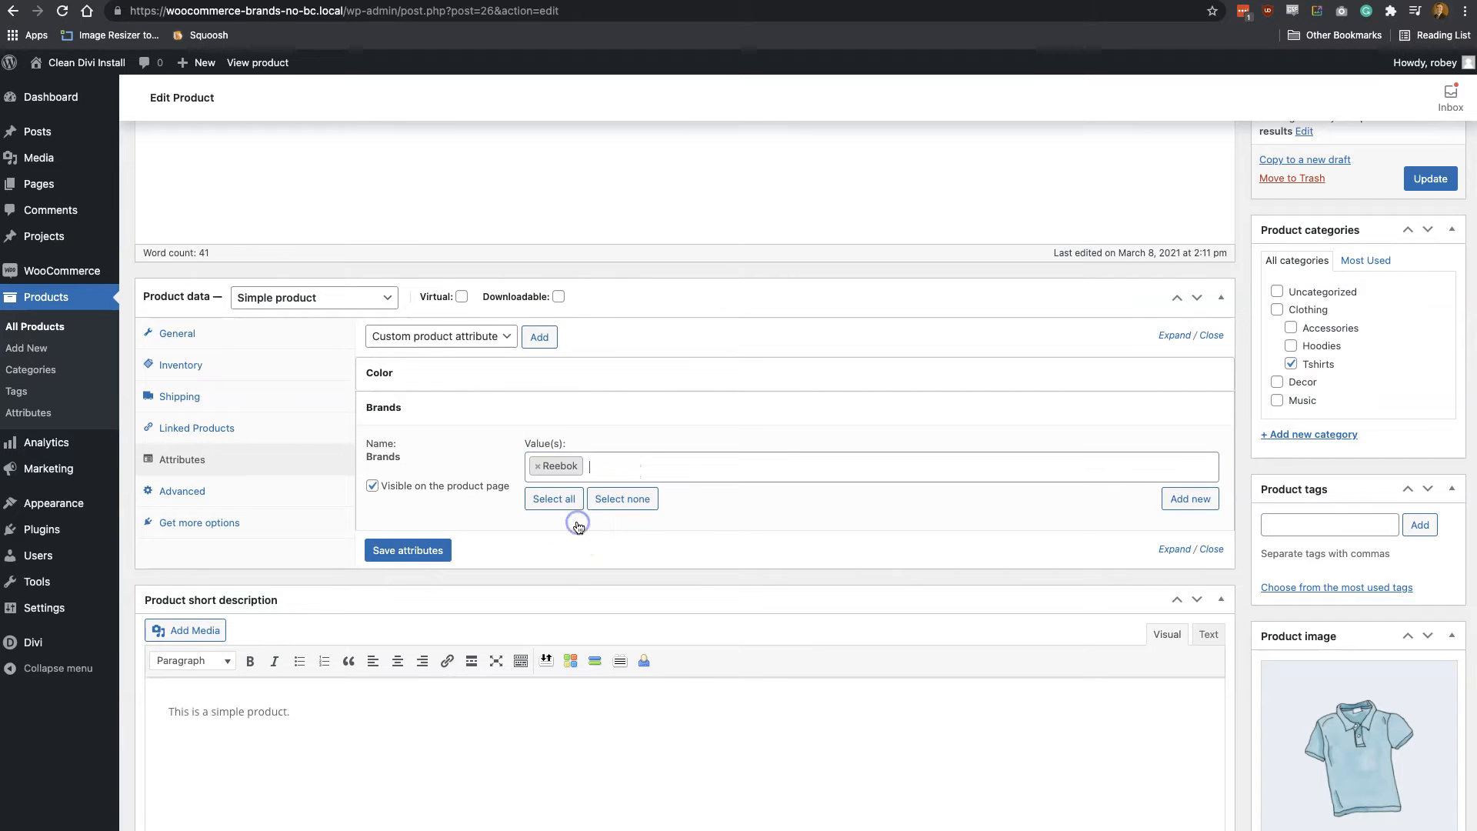
pyautogui.click(431, 551)
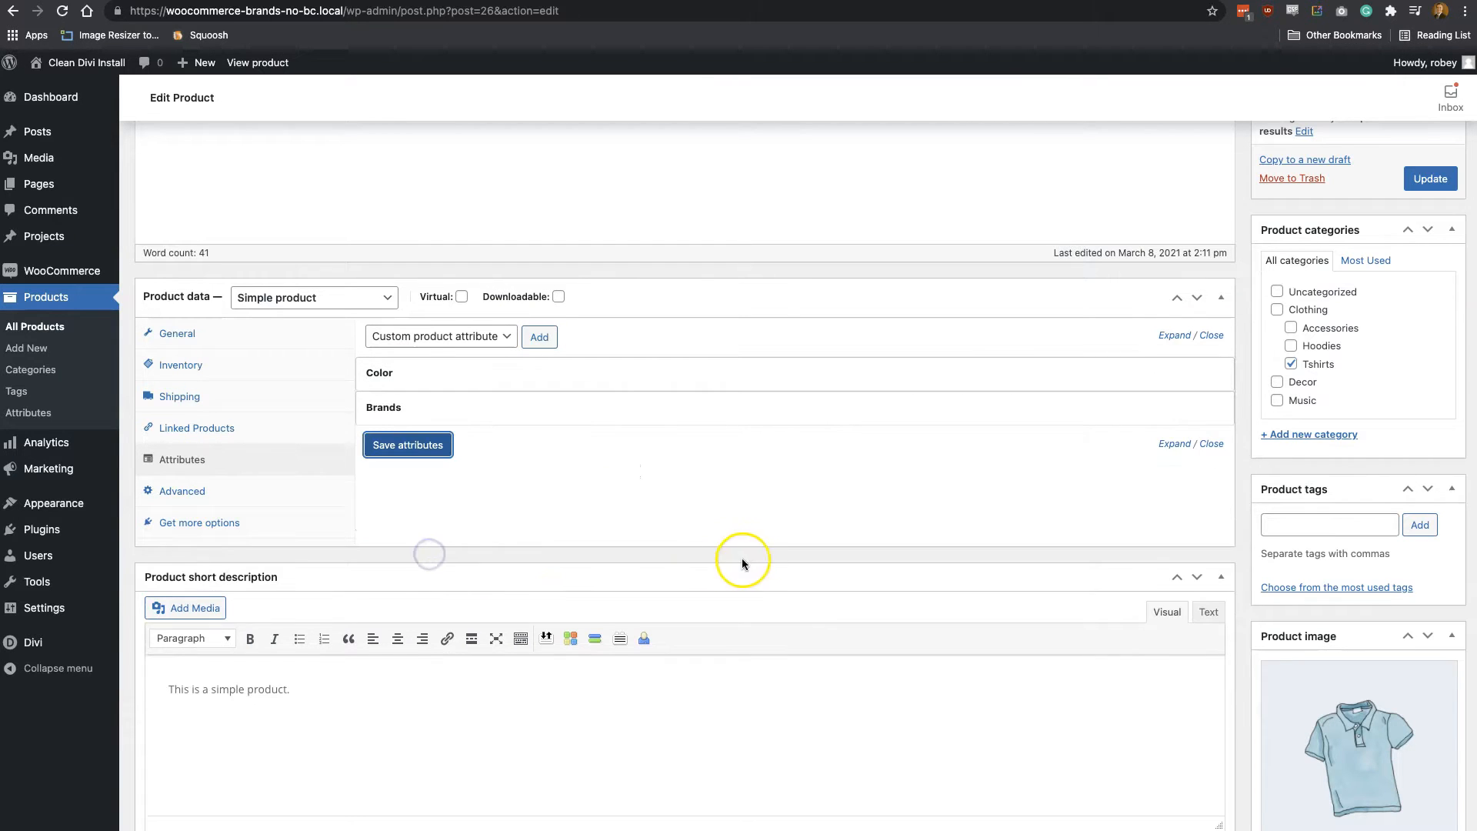
pyautogui.click(1416, 181)
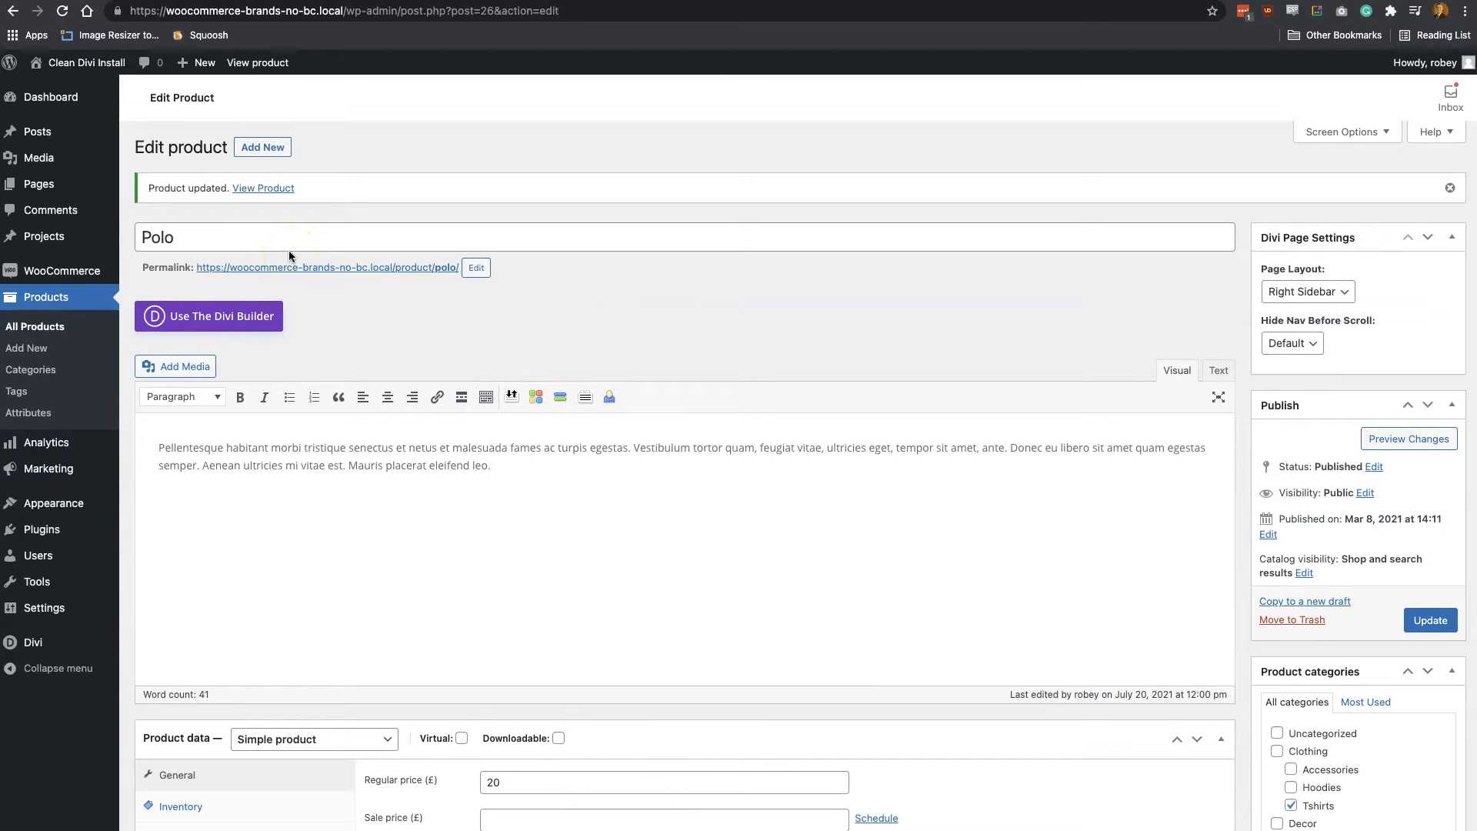
# View the published Polo product, check its additional information and open the Reebok brand archive
pyautogui.click(267, 190)
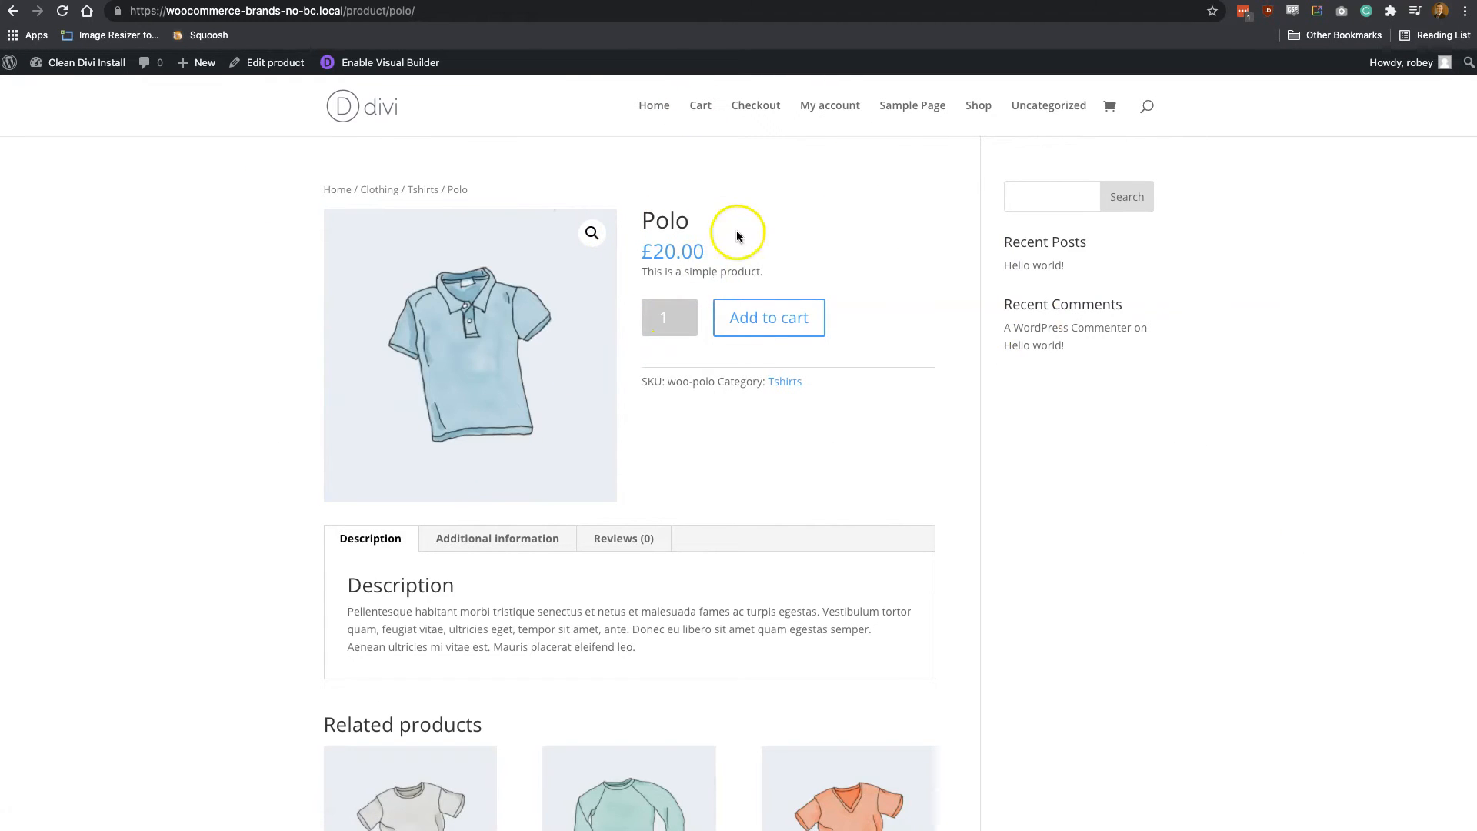
pyautogui.scroll(-2, 723, 419)
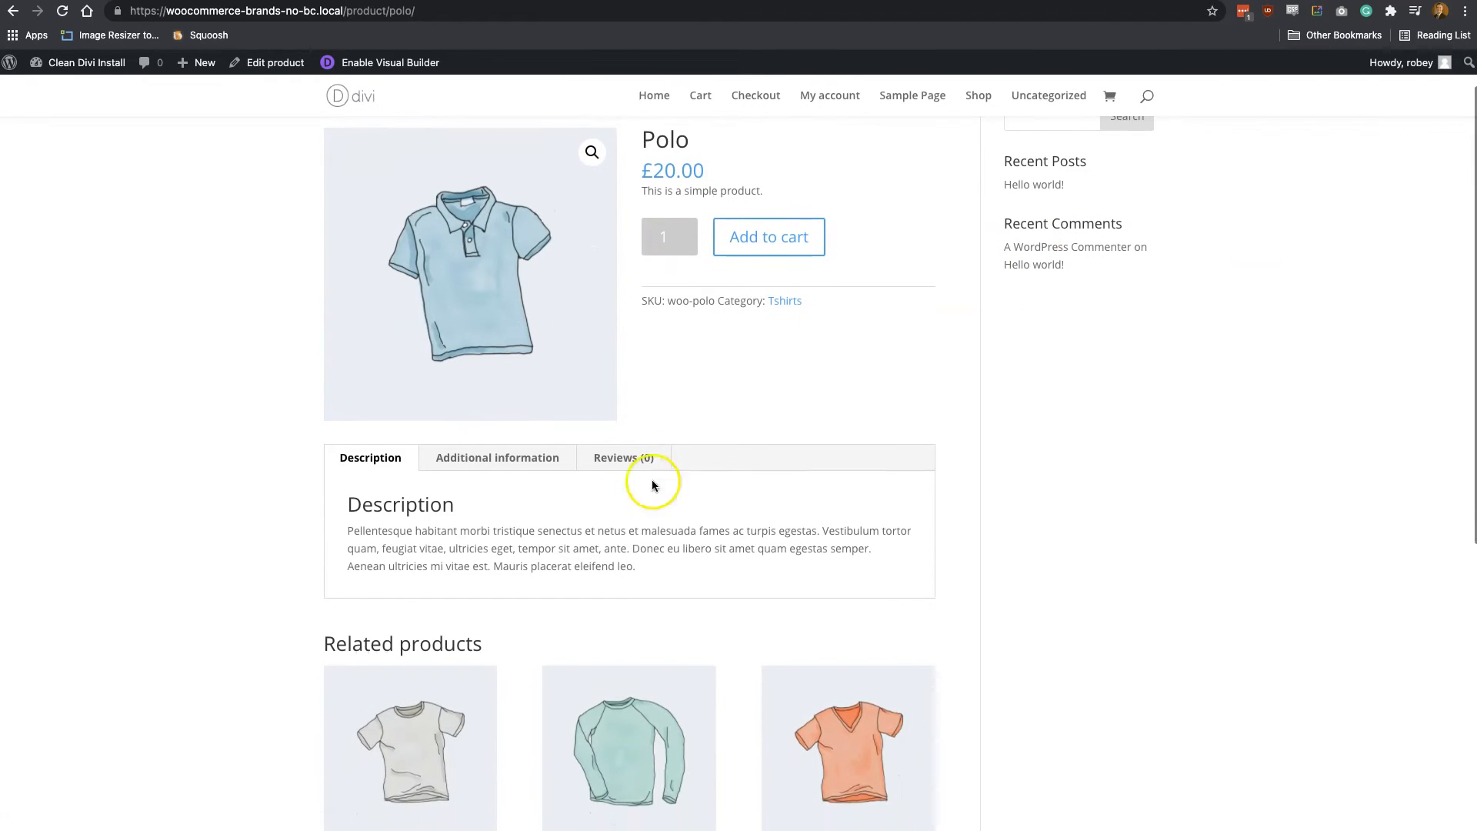
pyautogui.click(490, 462)
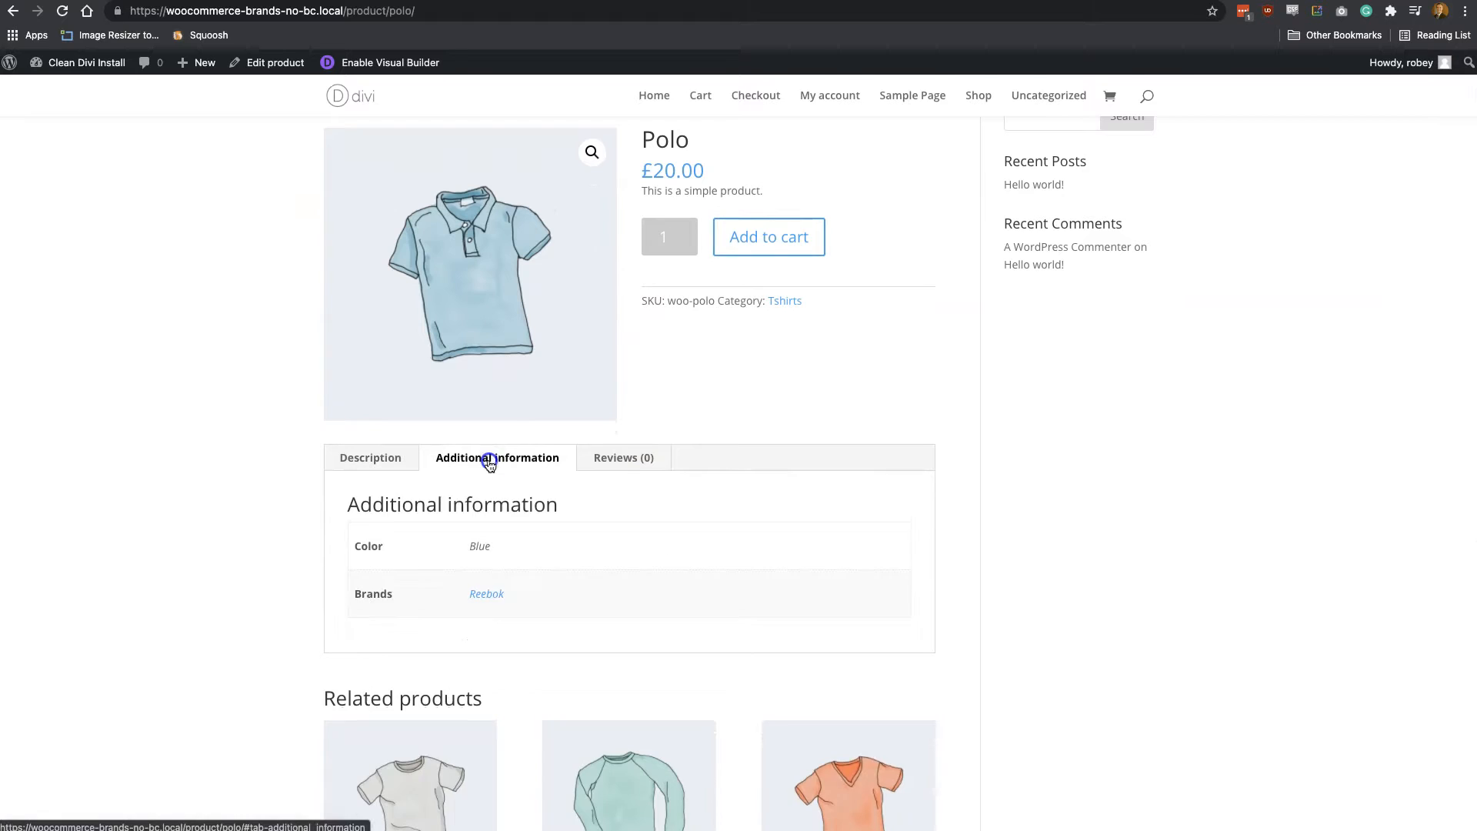
pyautogui.click(497, 594)
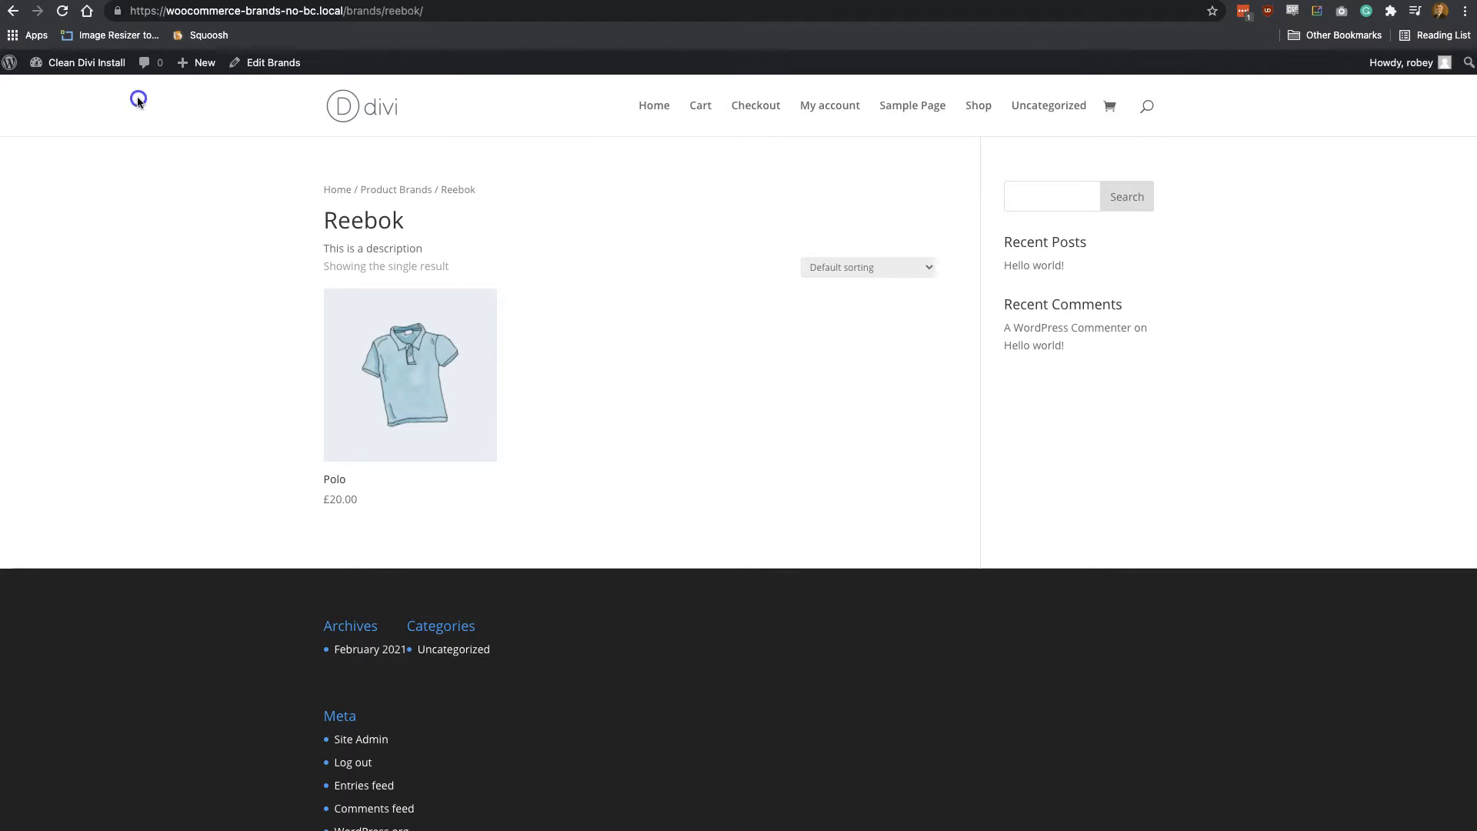
# Return to the admin dashboard and open the Single product for editing from the full product list
pyautogui.moveTo(71, 82)
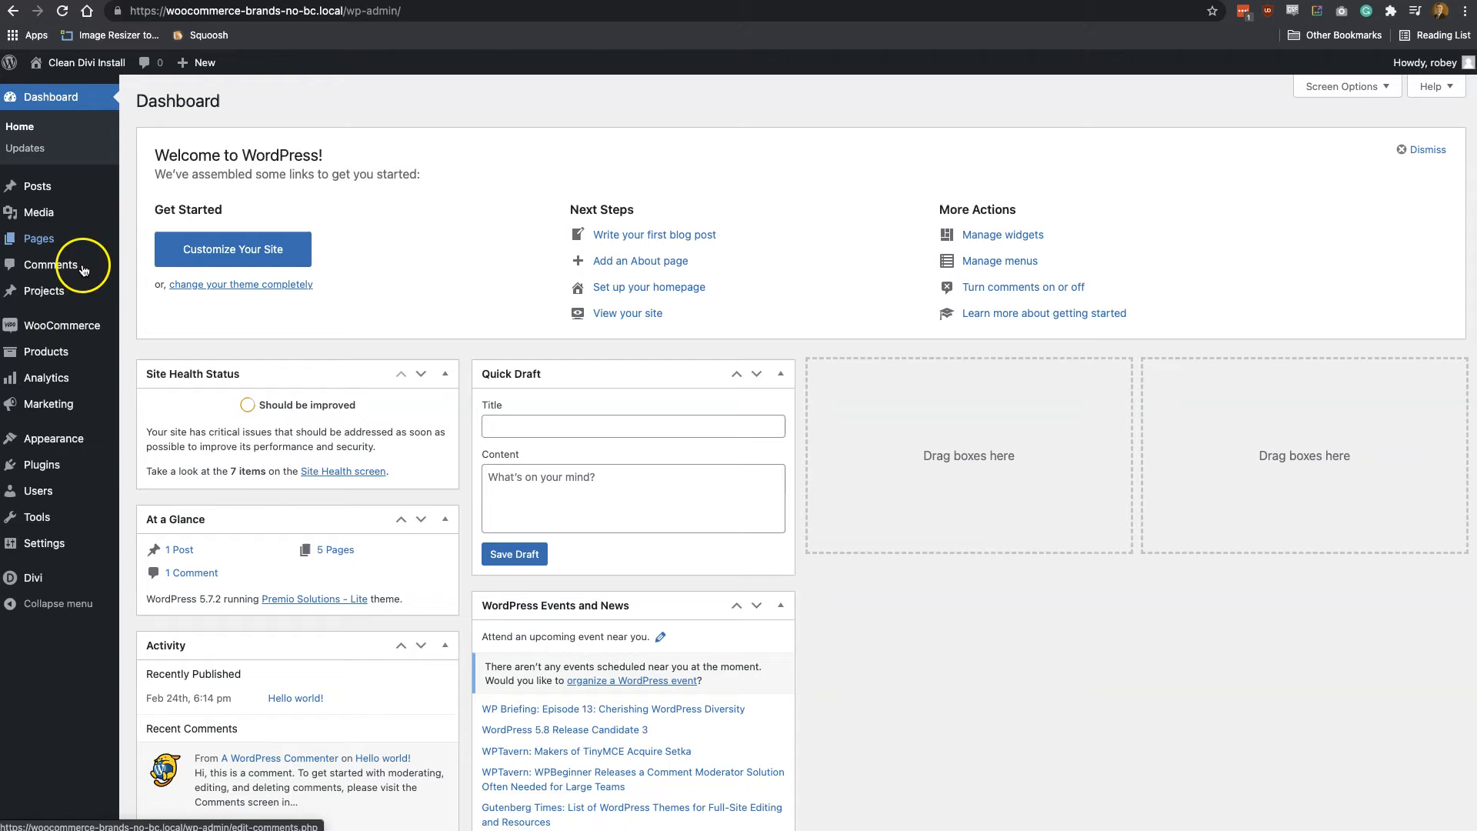
pyautogui.moveTo(83, 328)
pyautogui.moveTo(49, 354)
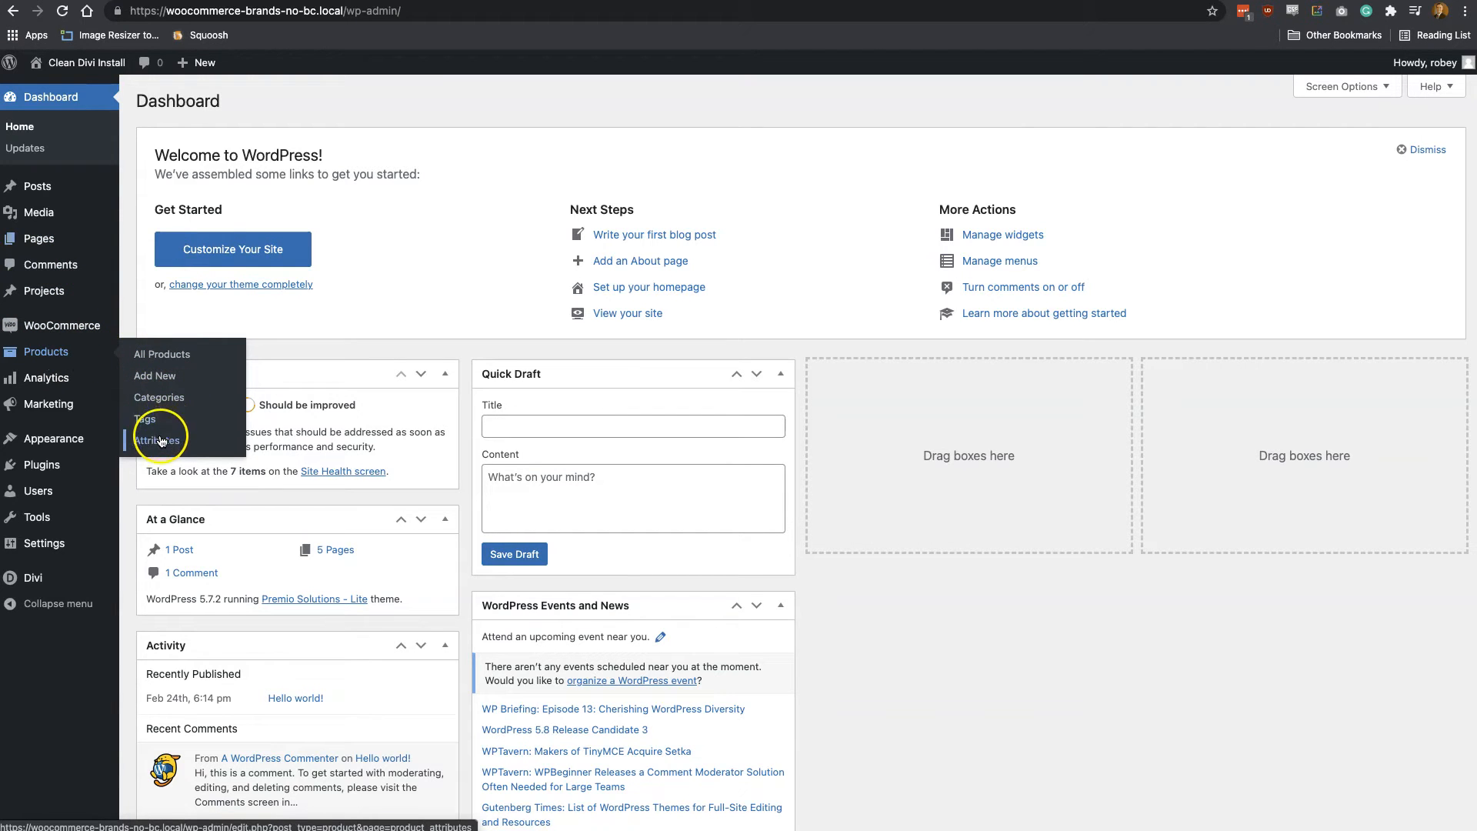
pyautogui.moveTo(160, 440); pyautogui.dragTo(164, 408)
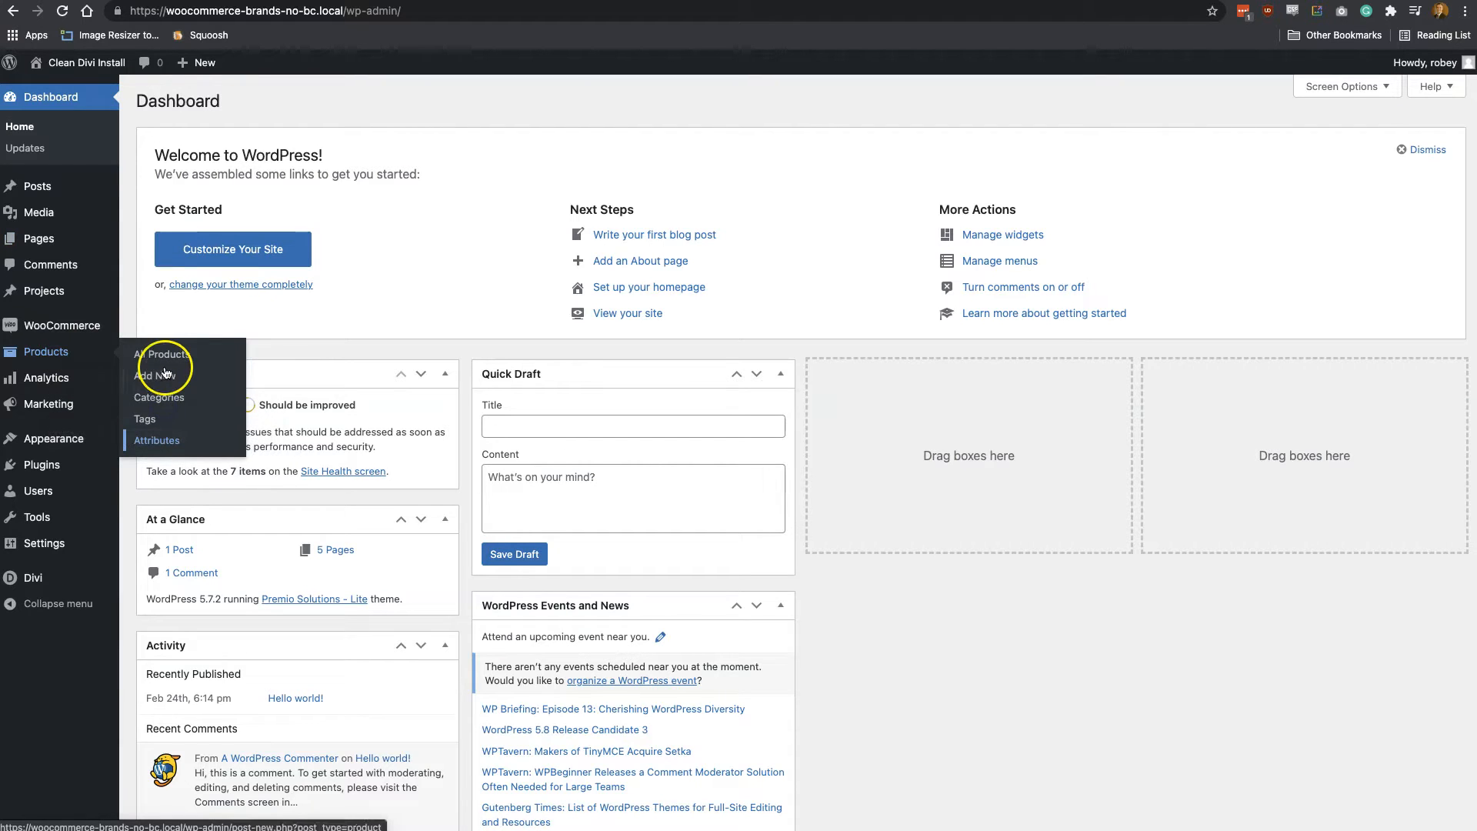
pyautogui.click(164, 357)
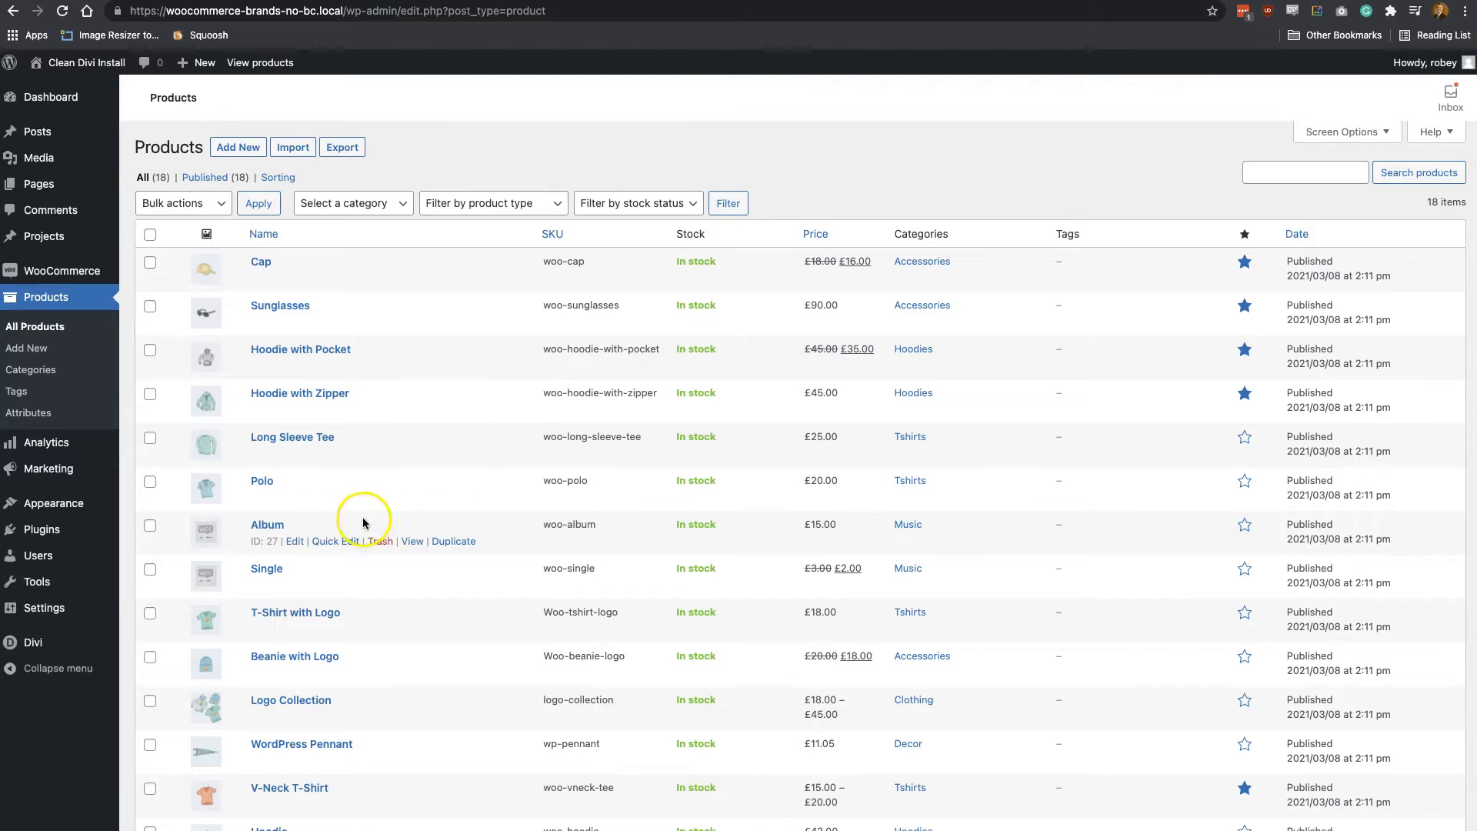
pyautogui.click(299, 586)
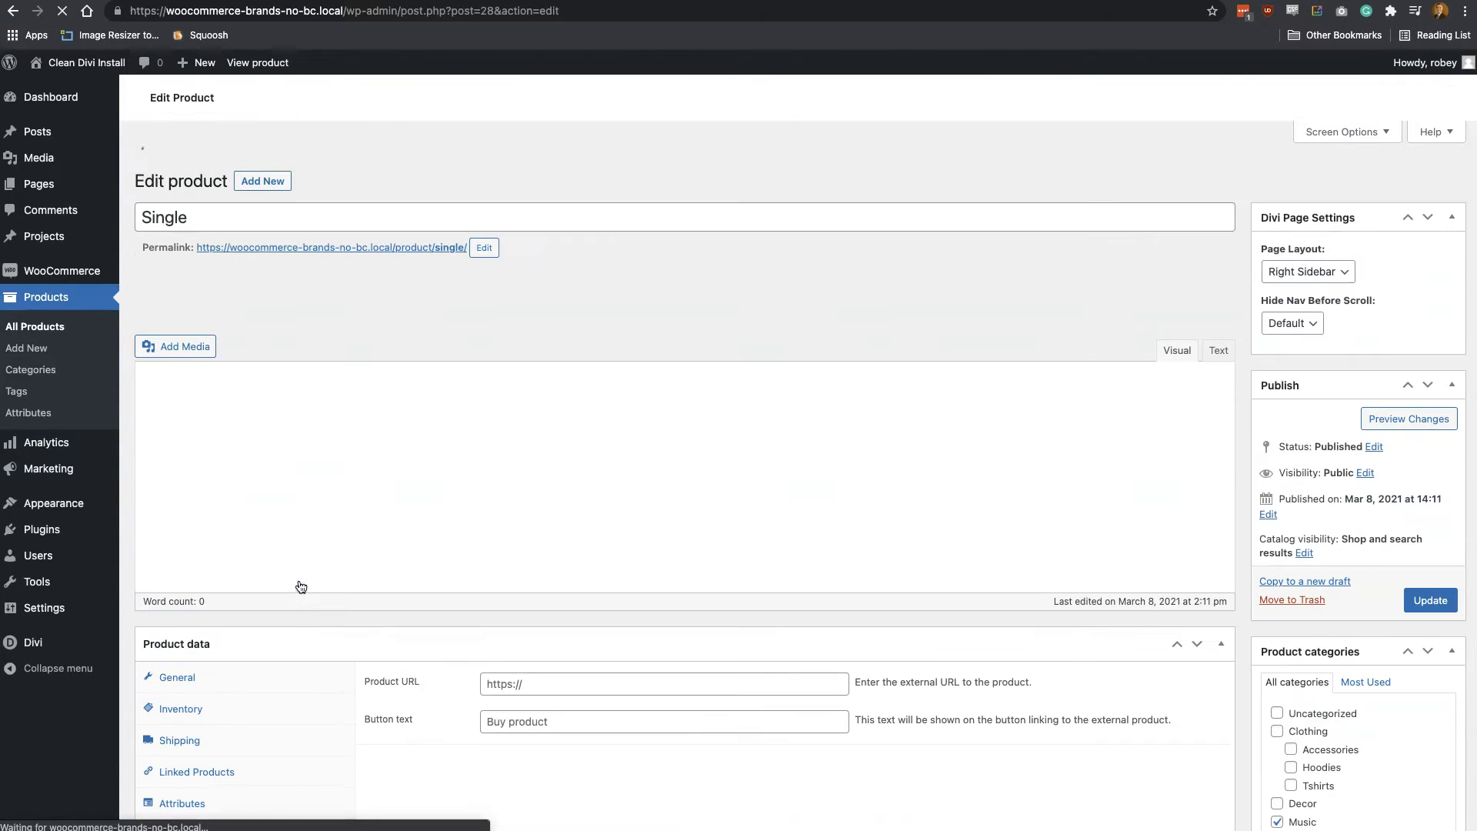
# Add the Brands attribute to the Single product
pyautogui.scroll(-3, 516, 513)
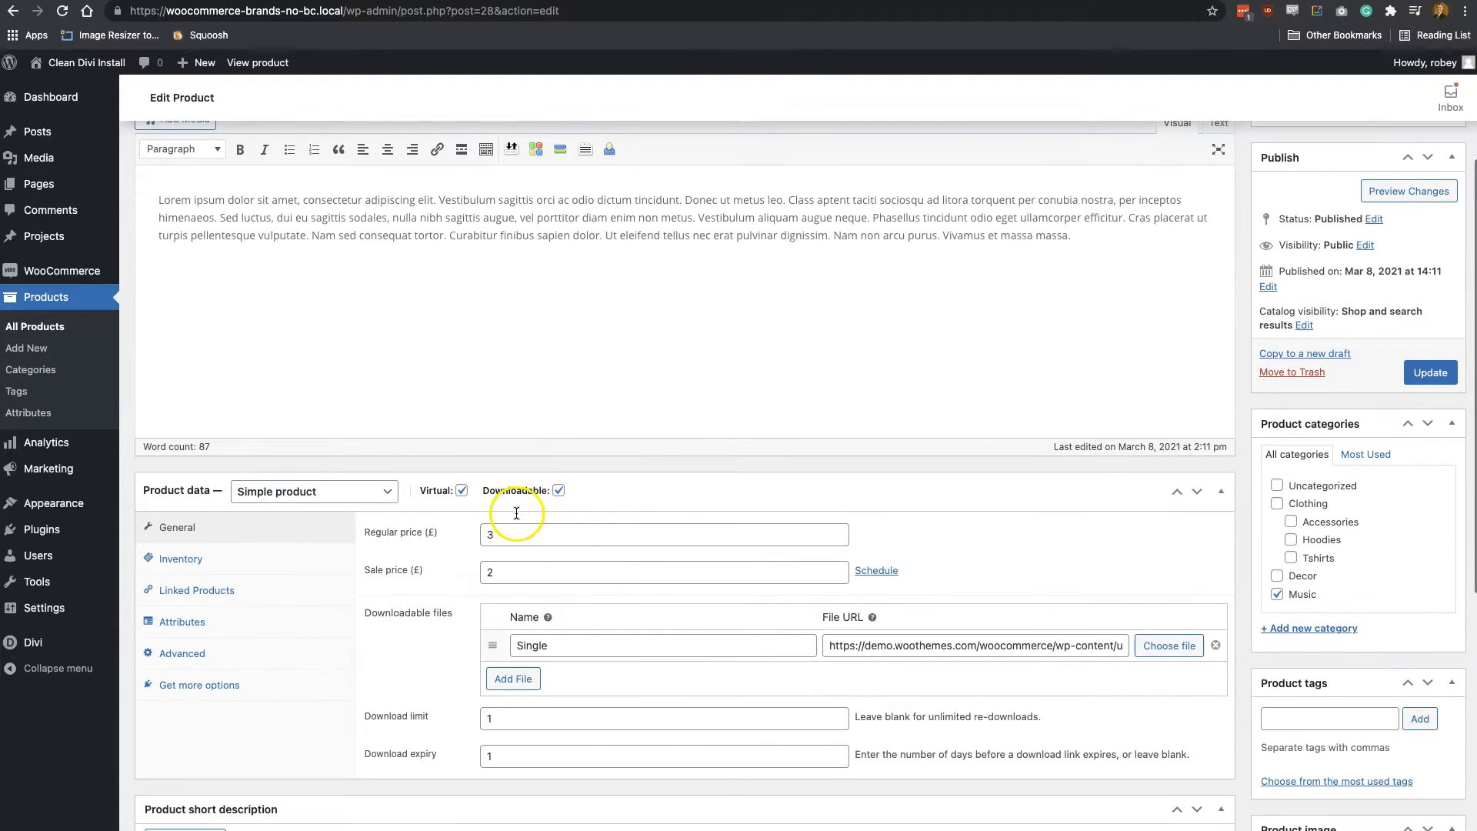
pyautogui.click(206, 620)
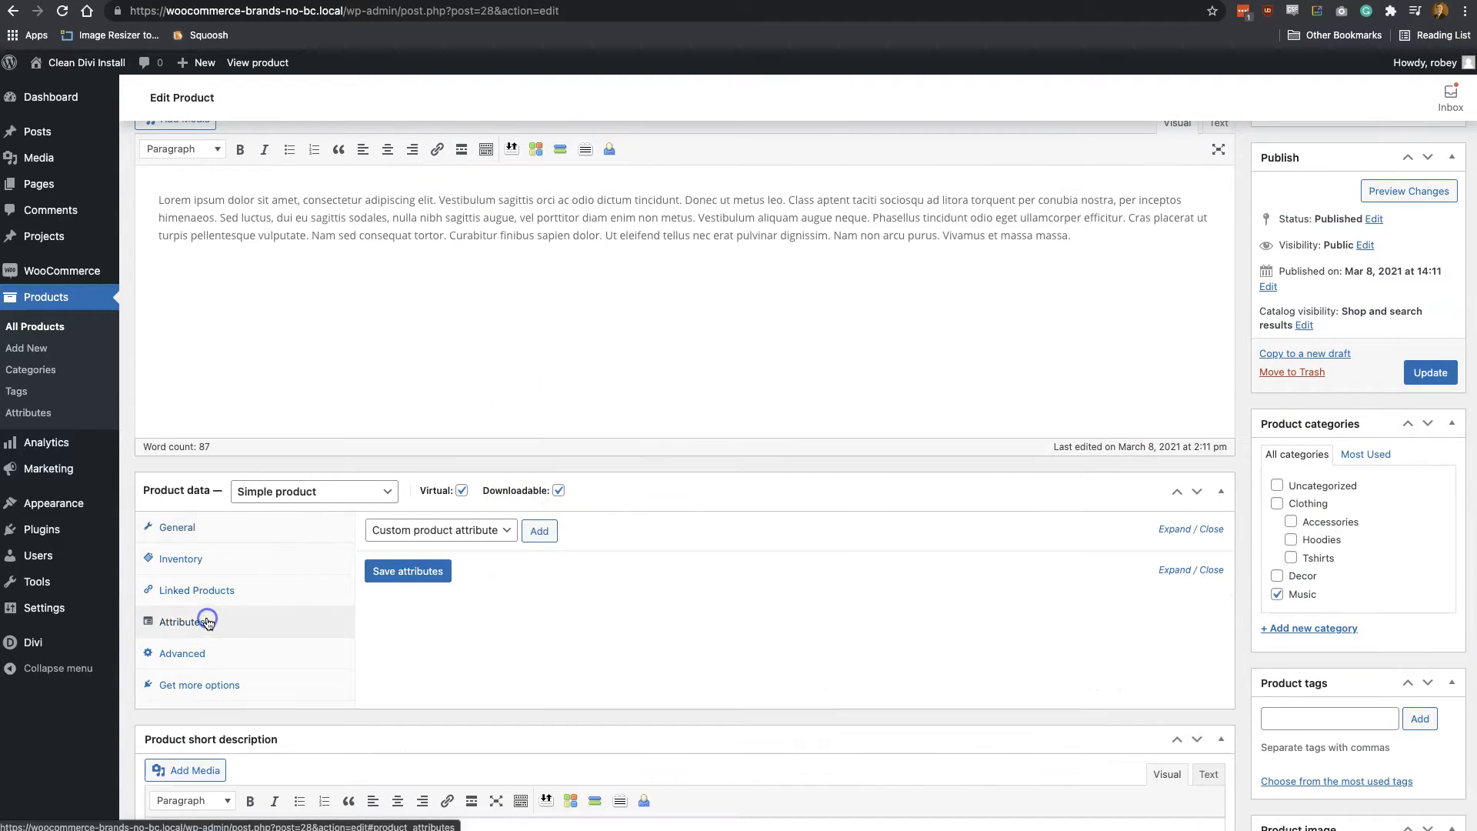
pyautogui.click(435, 531)
pyautogui.click(438, 548)
pyautogui.click(540, 543)
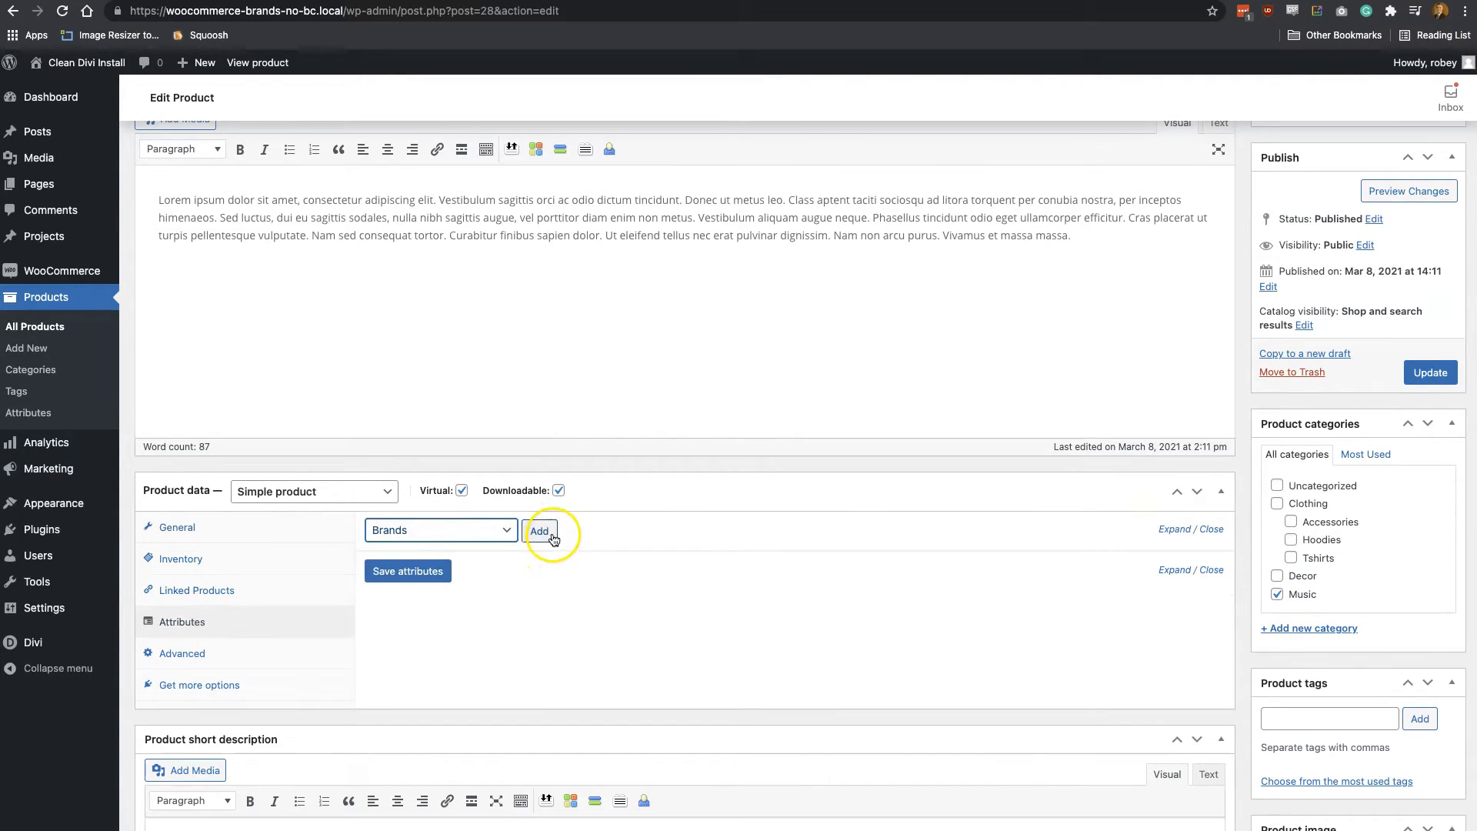
# Assign the Reebok term to the Single product's Brands attribute, save the attributes and update the product
pyautogui.click(645, 631)
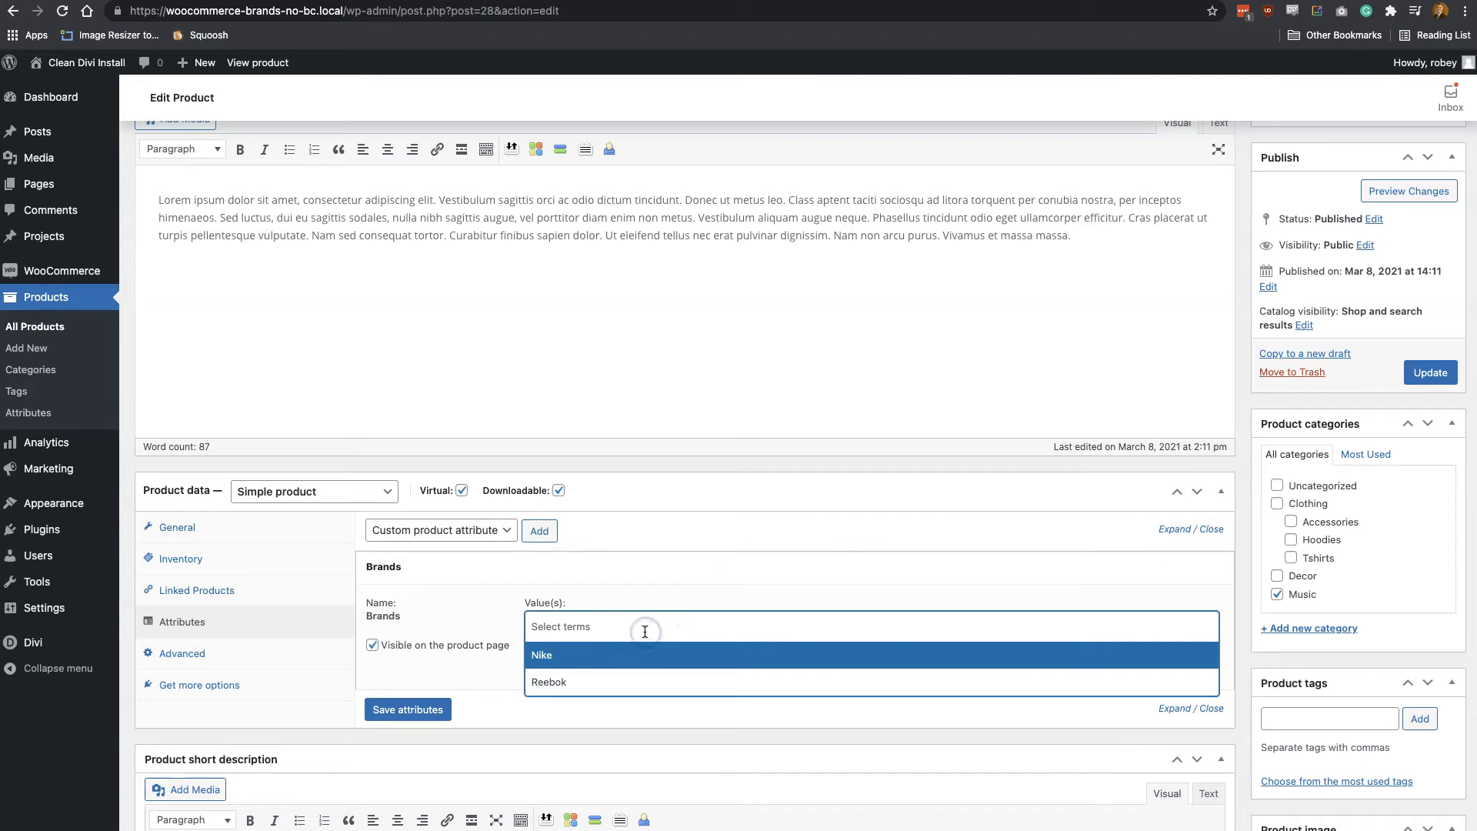
pyautogui.click(589, 682)
pyautogui.click(405, 709)
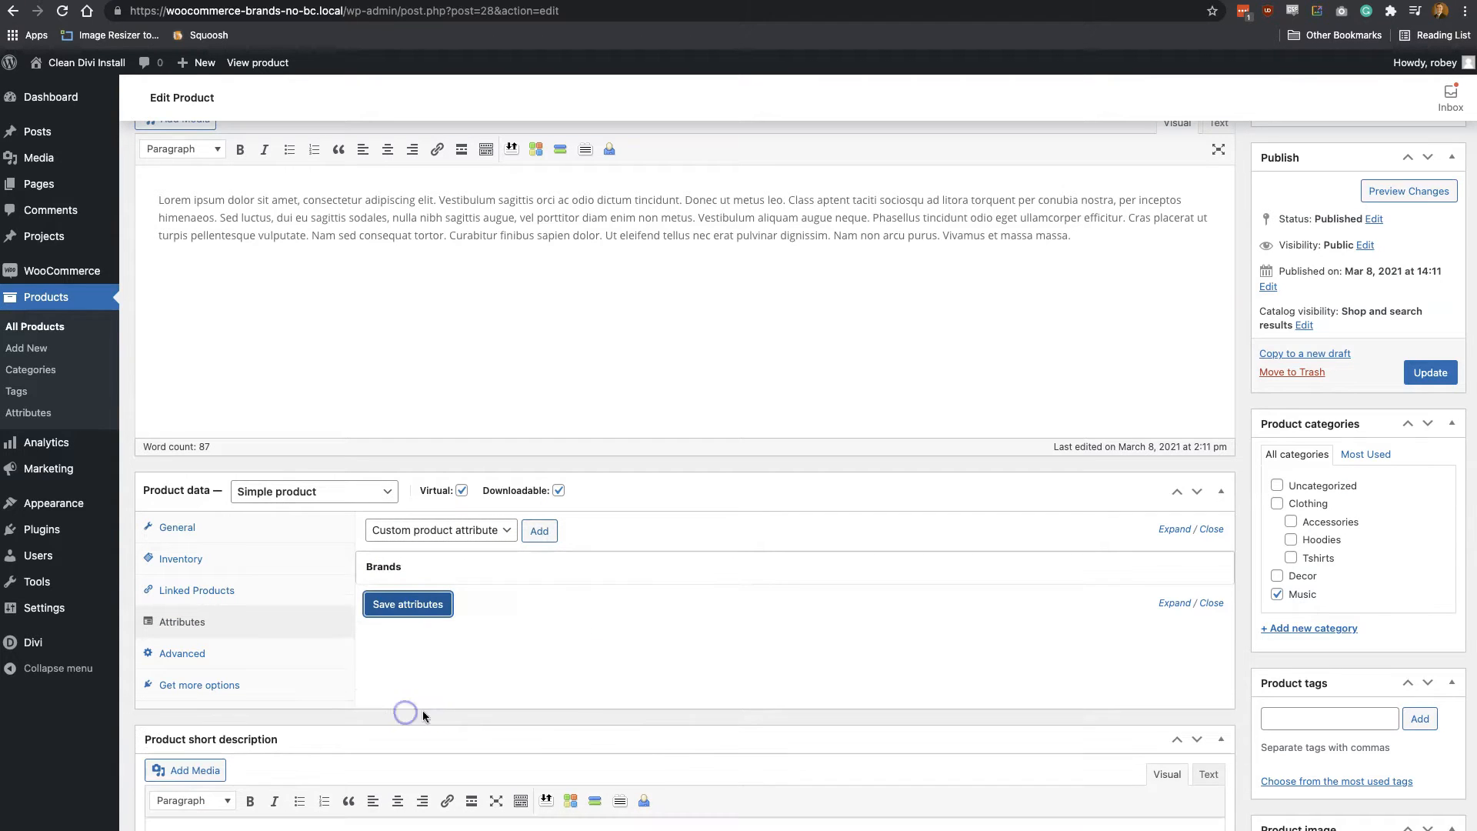
pyautogui.click(1418, 371)
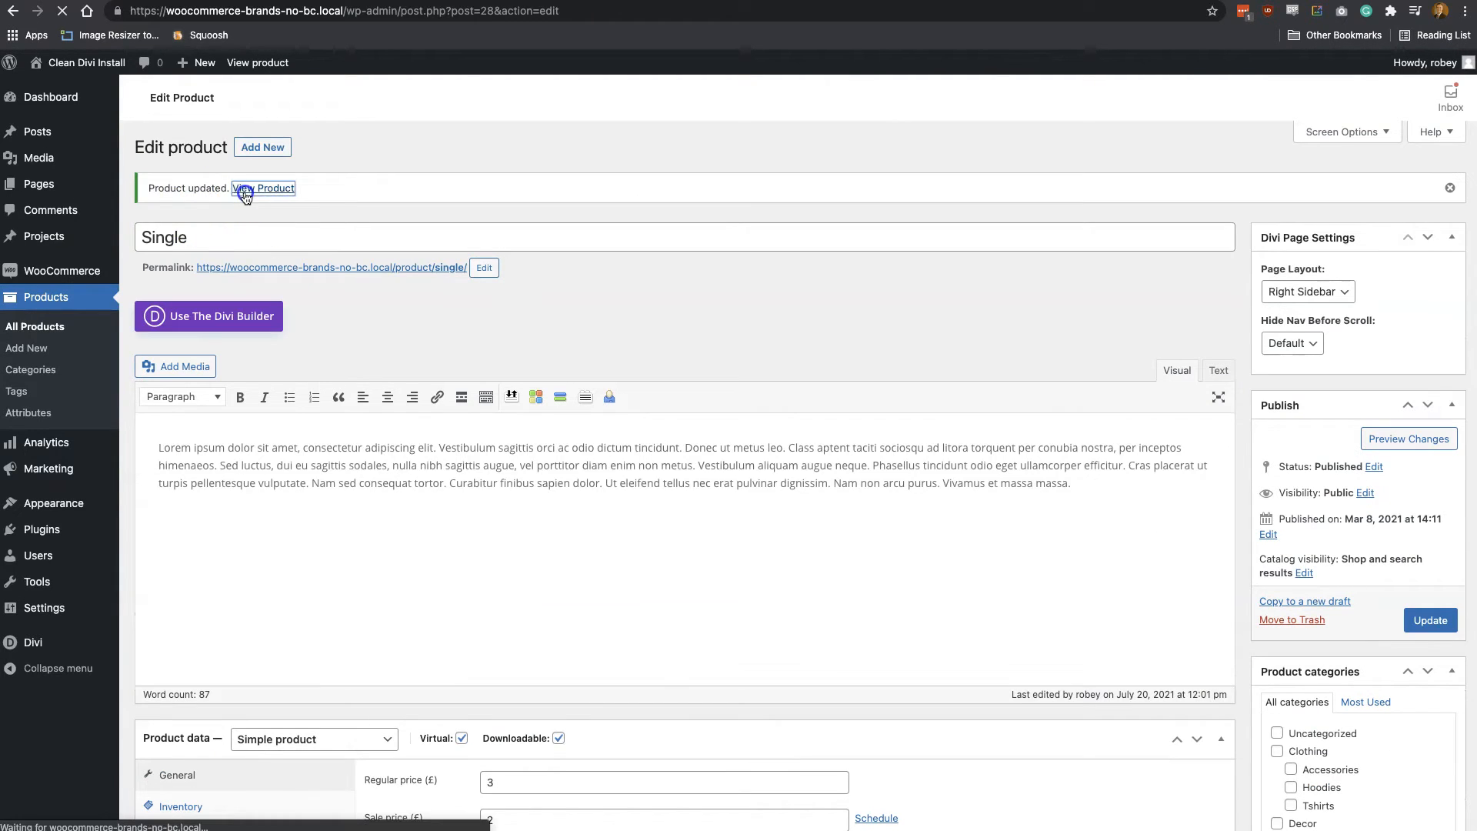
# View the published Single product, check its additional information and follow the Reebok brand link
pyautogui.click(244, 191)
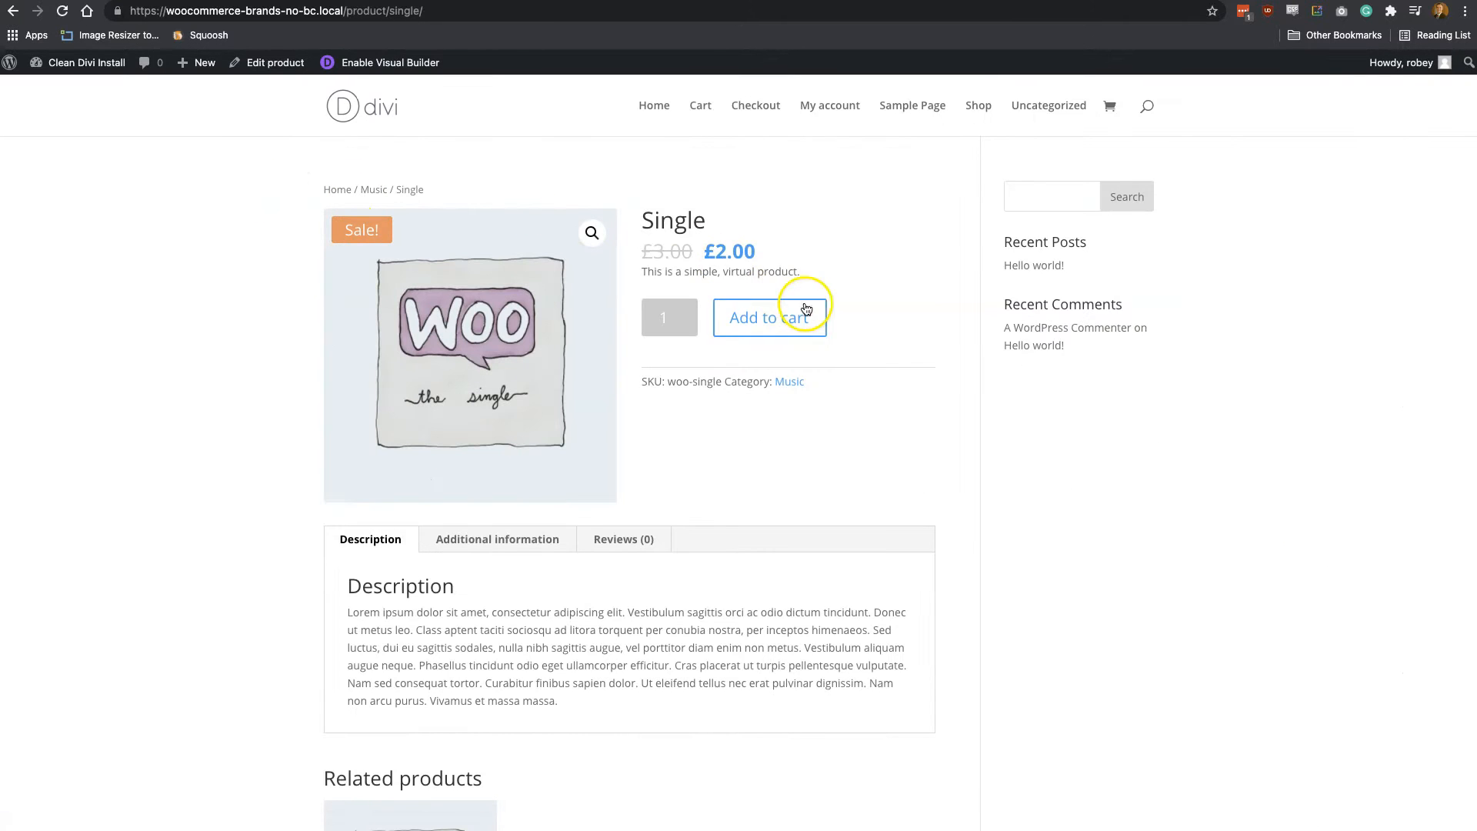
pyautogui.click(471, 539)
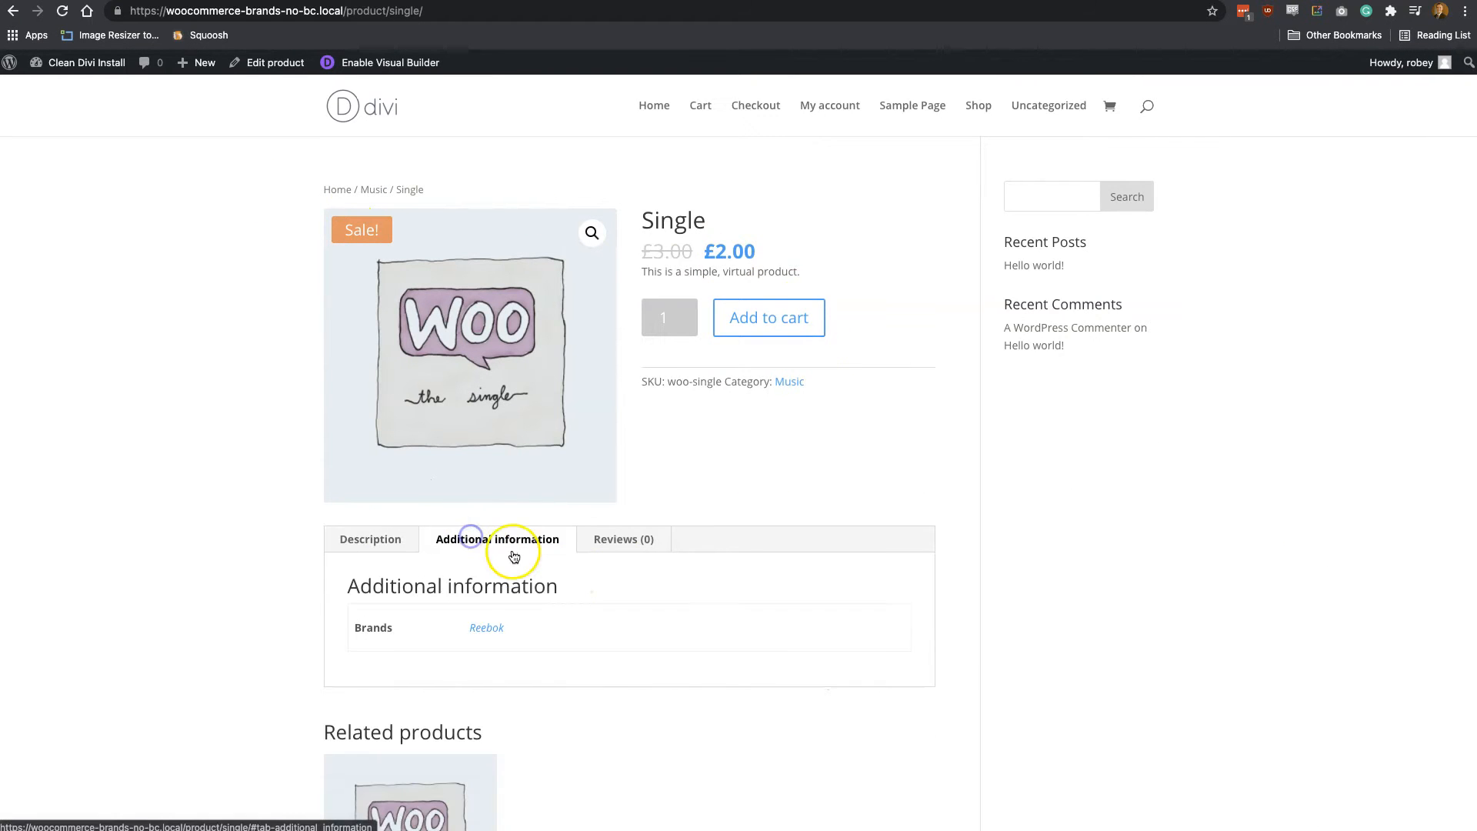
pyautogui.scroll(-3, 511, 554)
pyautogui.click(486, 513)
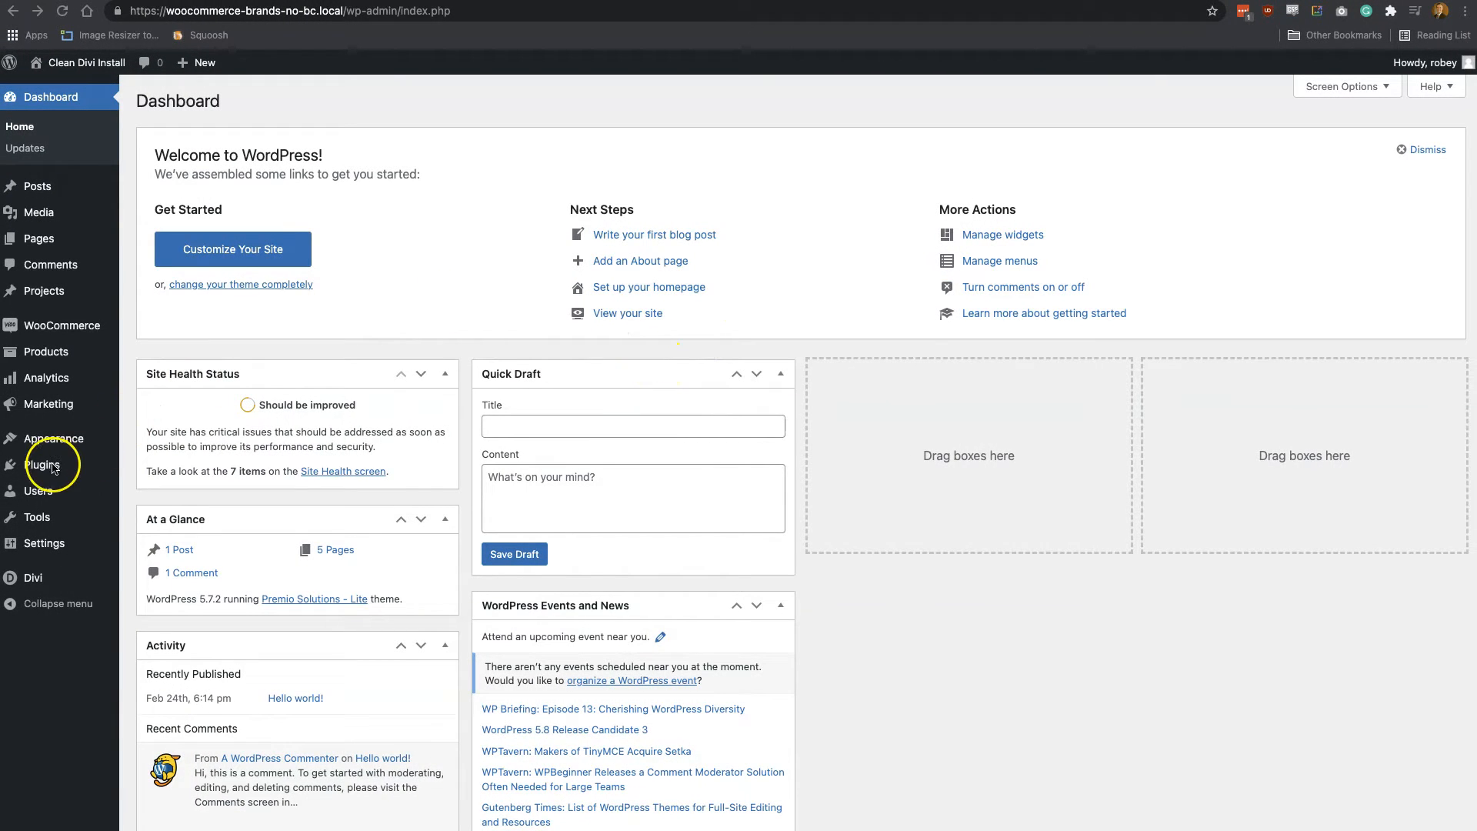
# Search for new plugins to add with the keyword "woocommerce brands"
pyautogui.moveTo(41, 467)
pyautogui.click(146, 491)
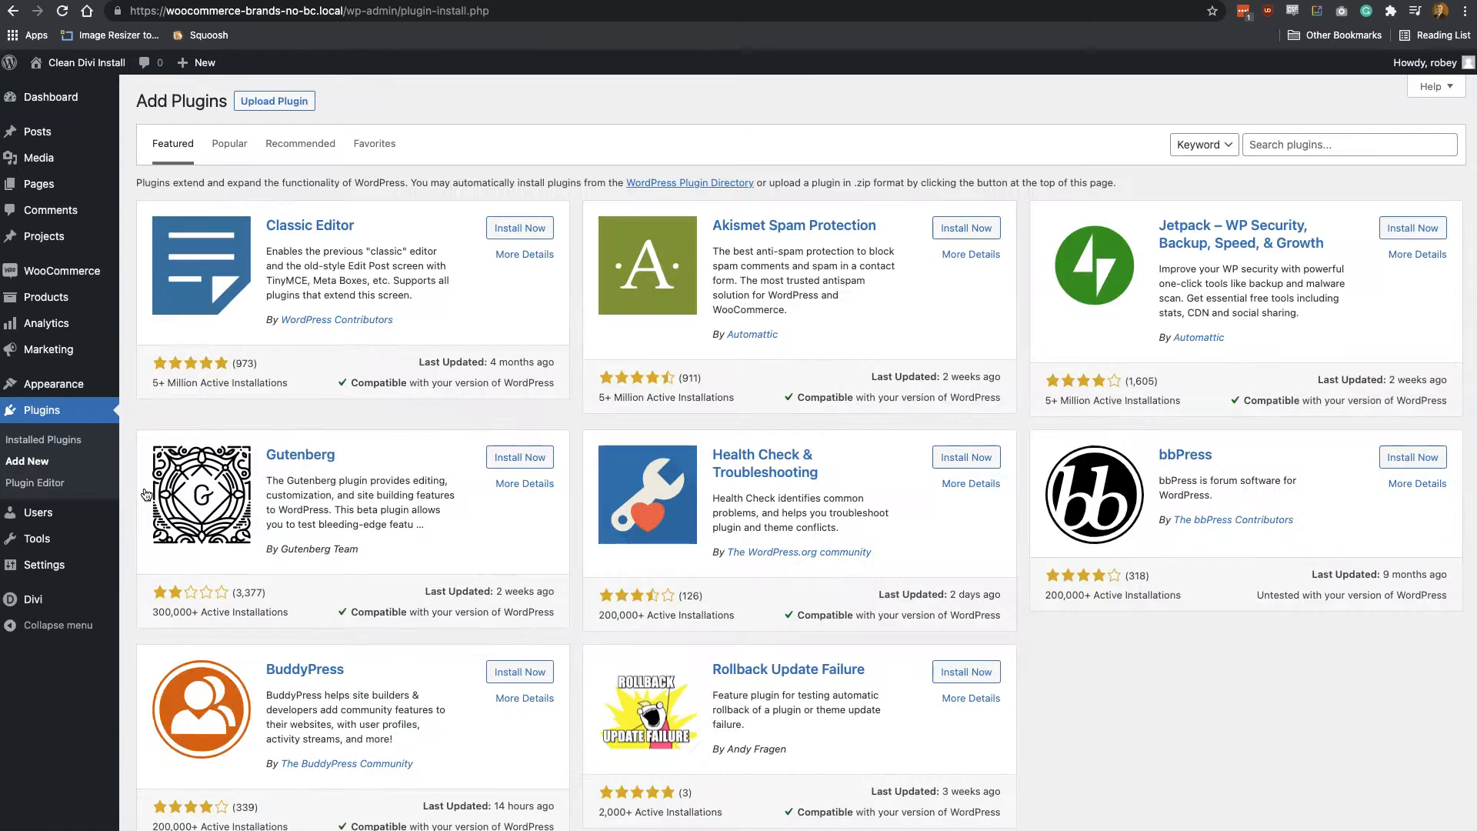
pyautogui.click(1300, 144)
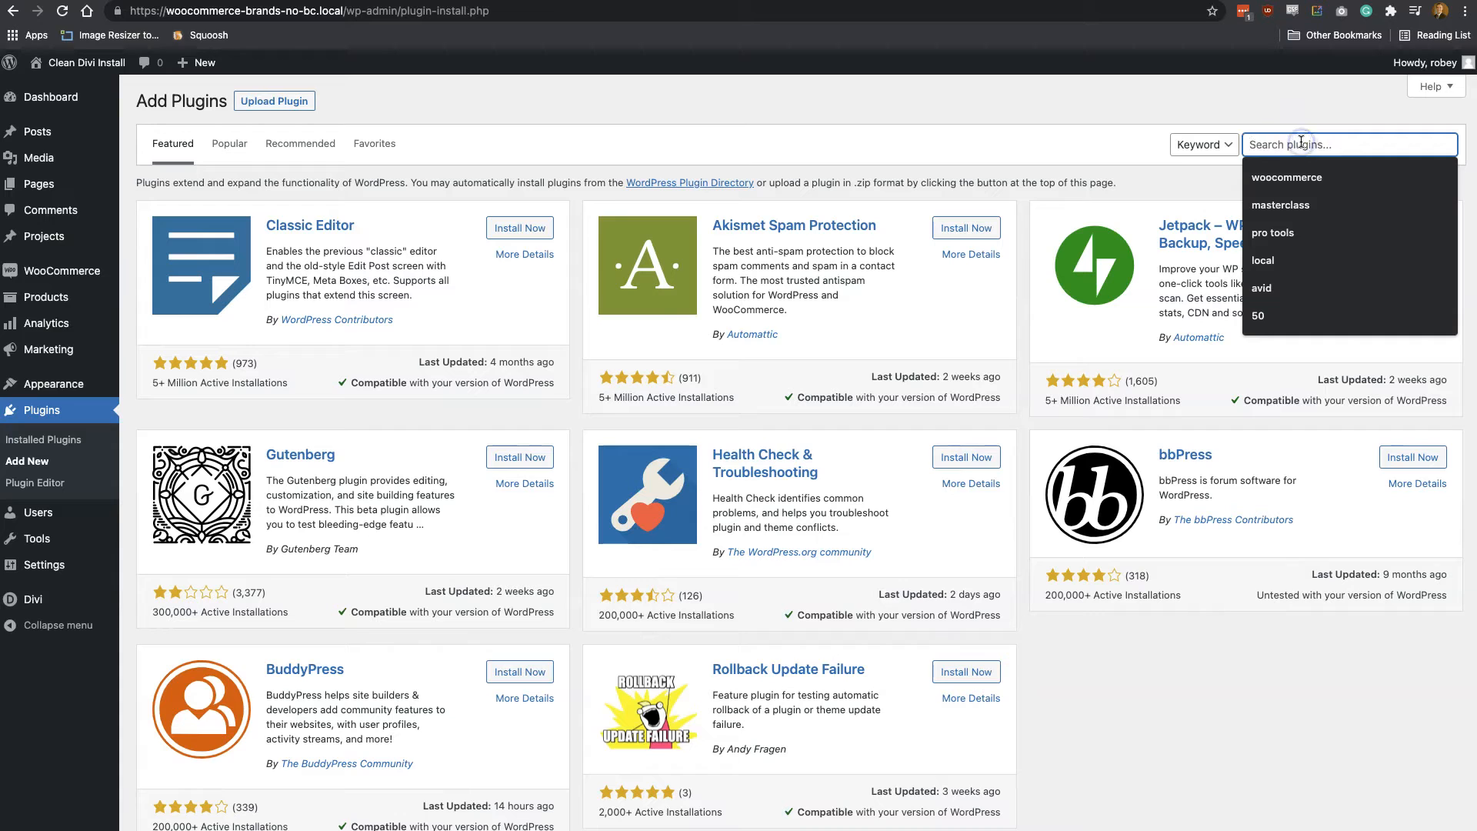
pyautogui.write('woocommerce brand')
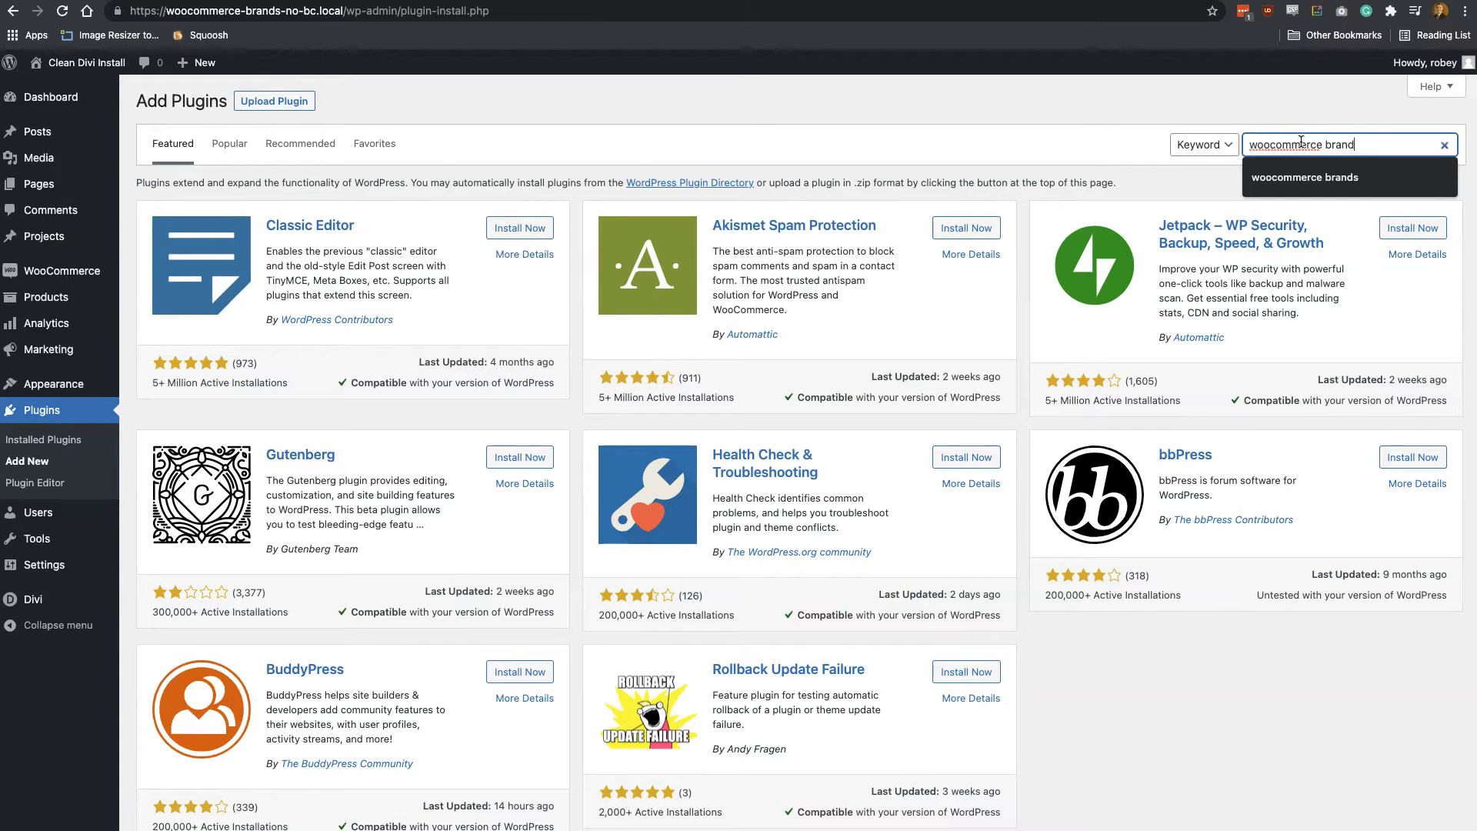
pyautogui.write('s\\')
pyautogui.press('Return')
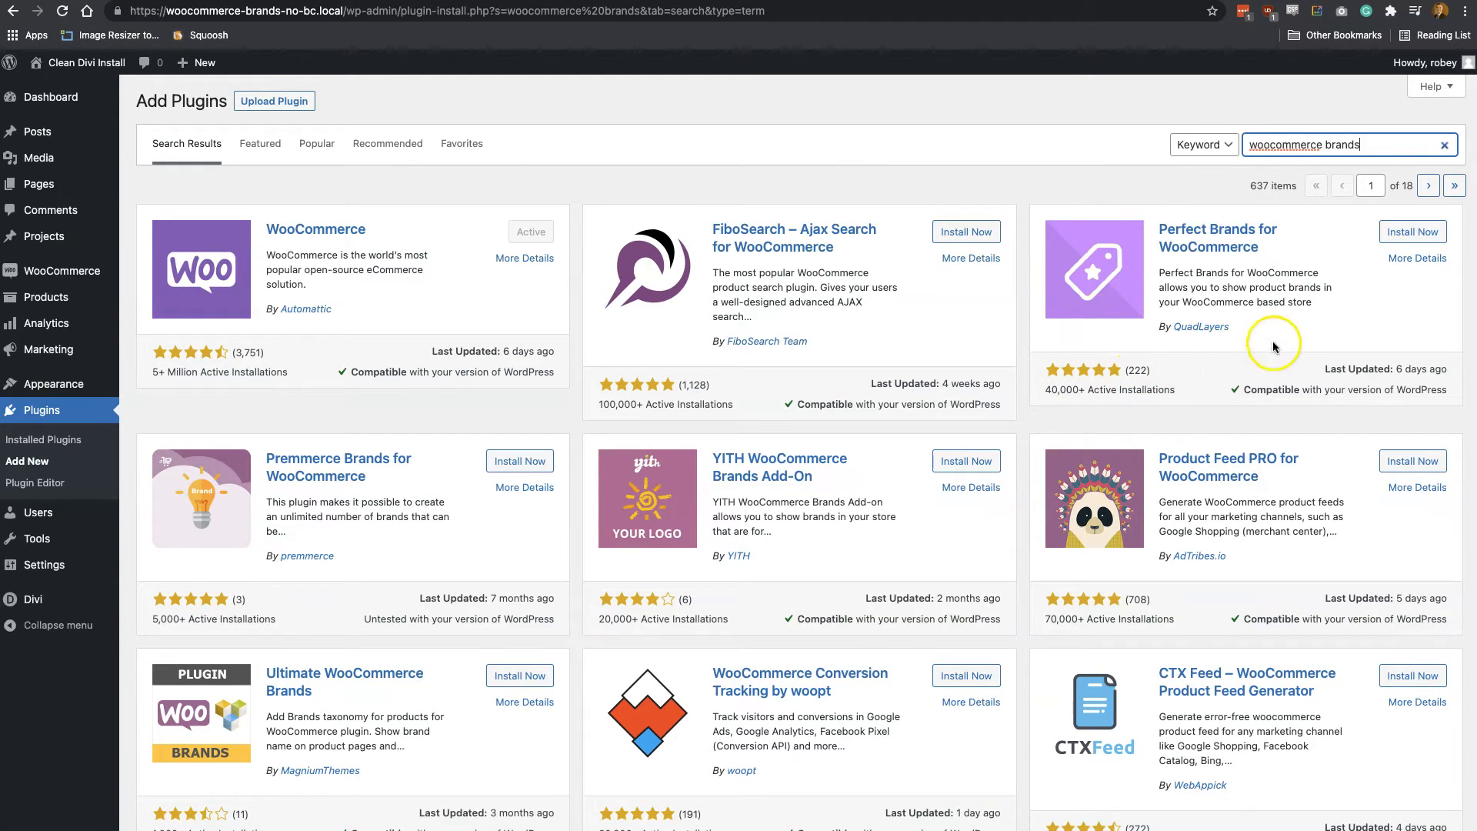
# Install and activate the Perfect Brands for WooCommerce plugin
pyautogui.click(1435, 237)
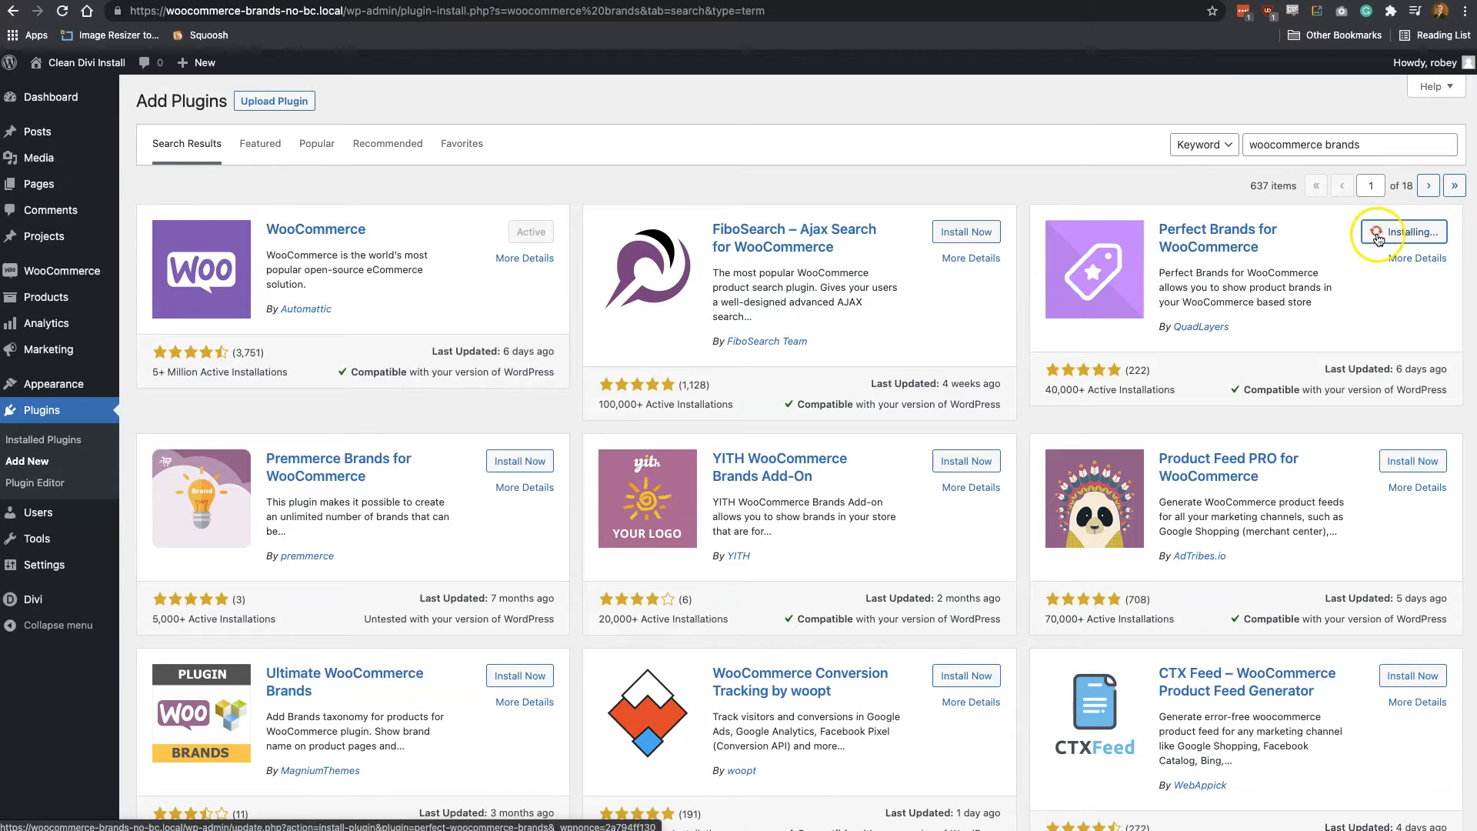
pyautogui.click(1403, 234)
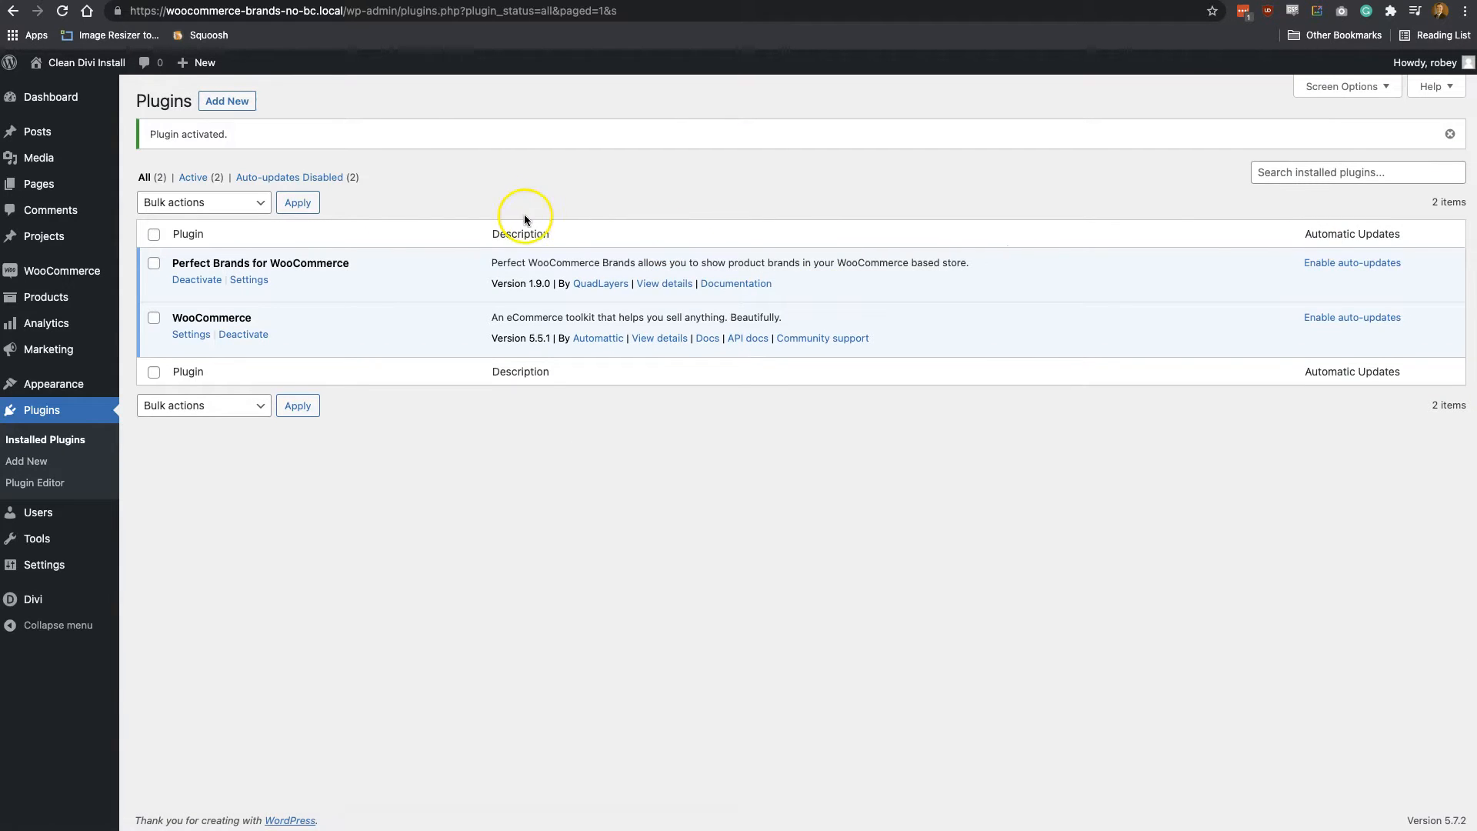
pyautogui.click(331, 293)
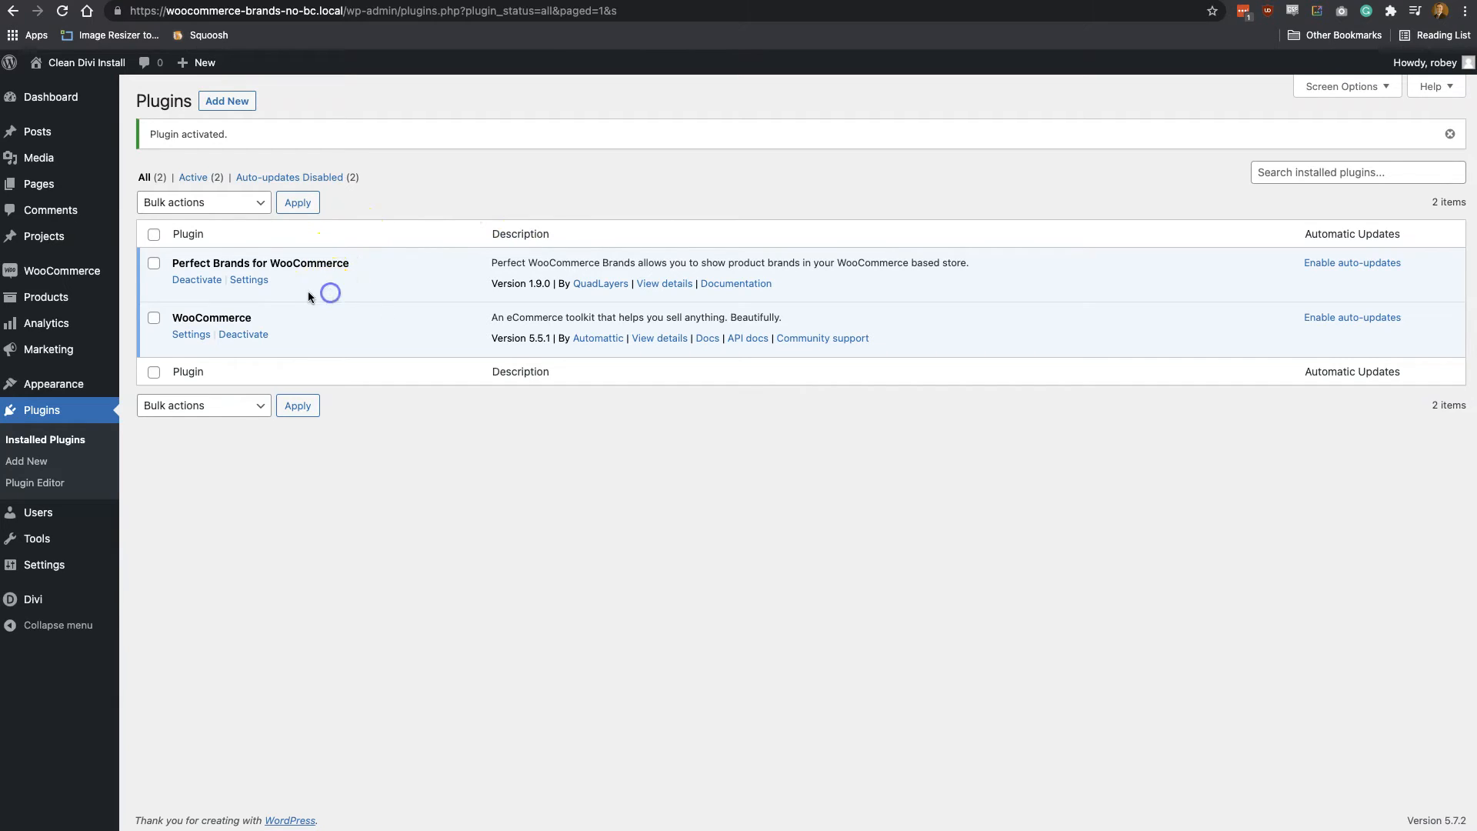
# Open the Perfect Brands for WooCommerce settings and review the brand logo size and Brands page options
pyautogui.click(252, 282)
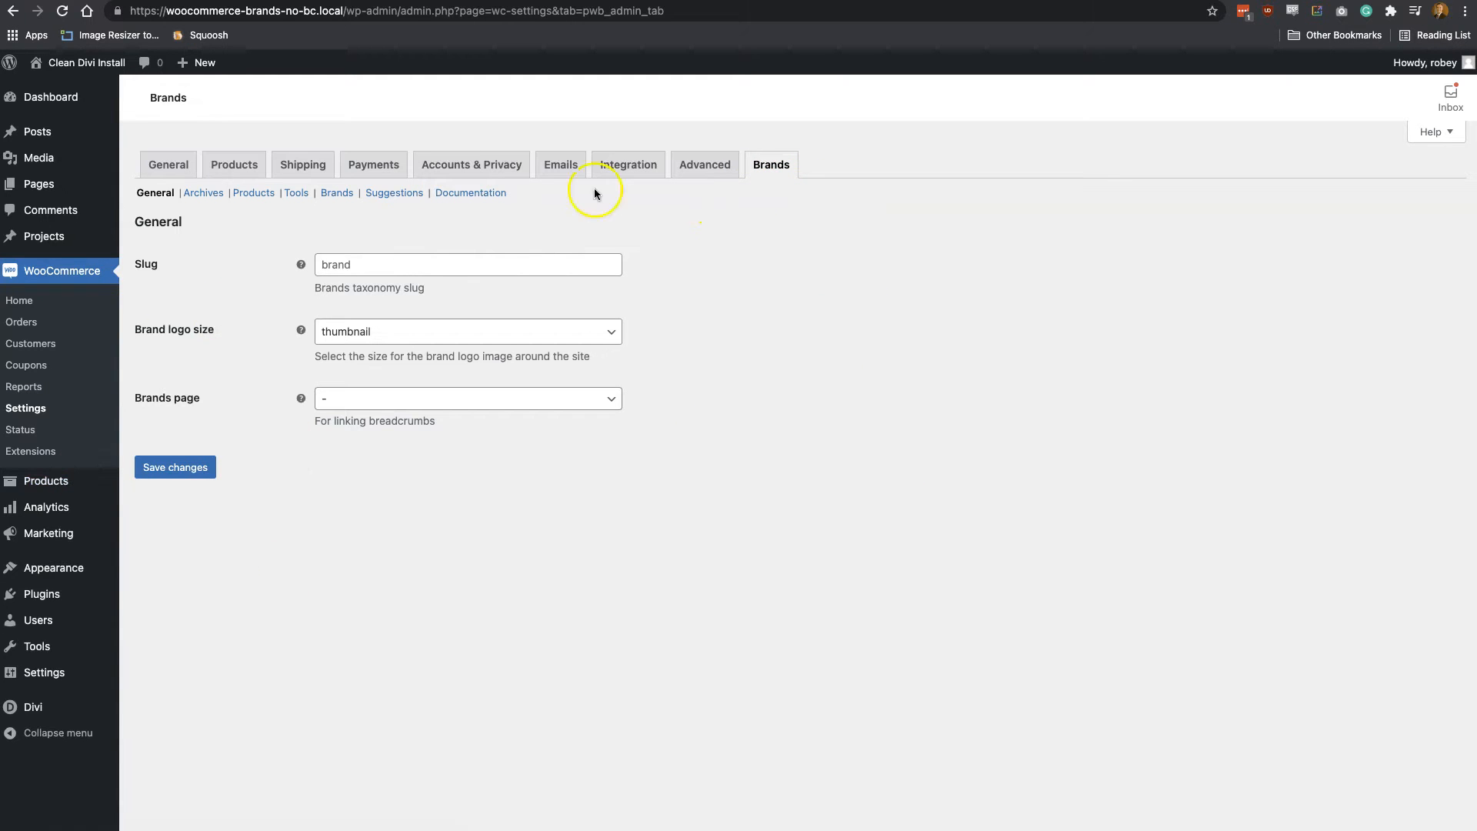
pyautogui.click(528, 339)
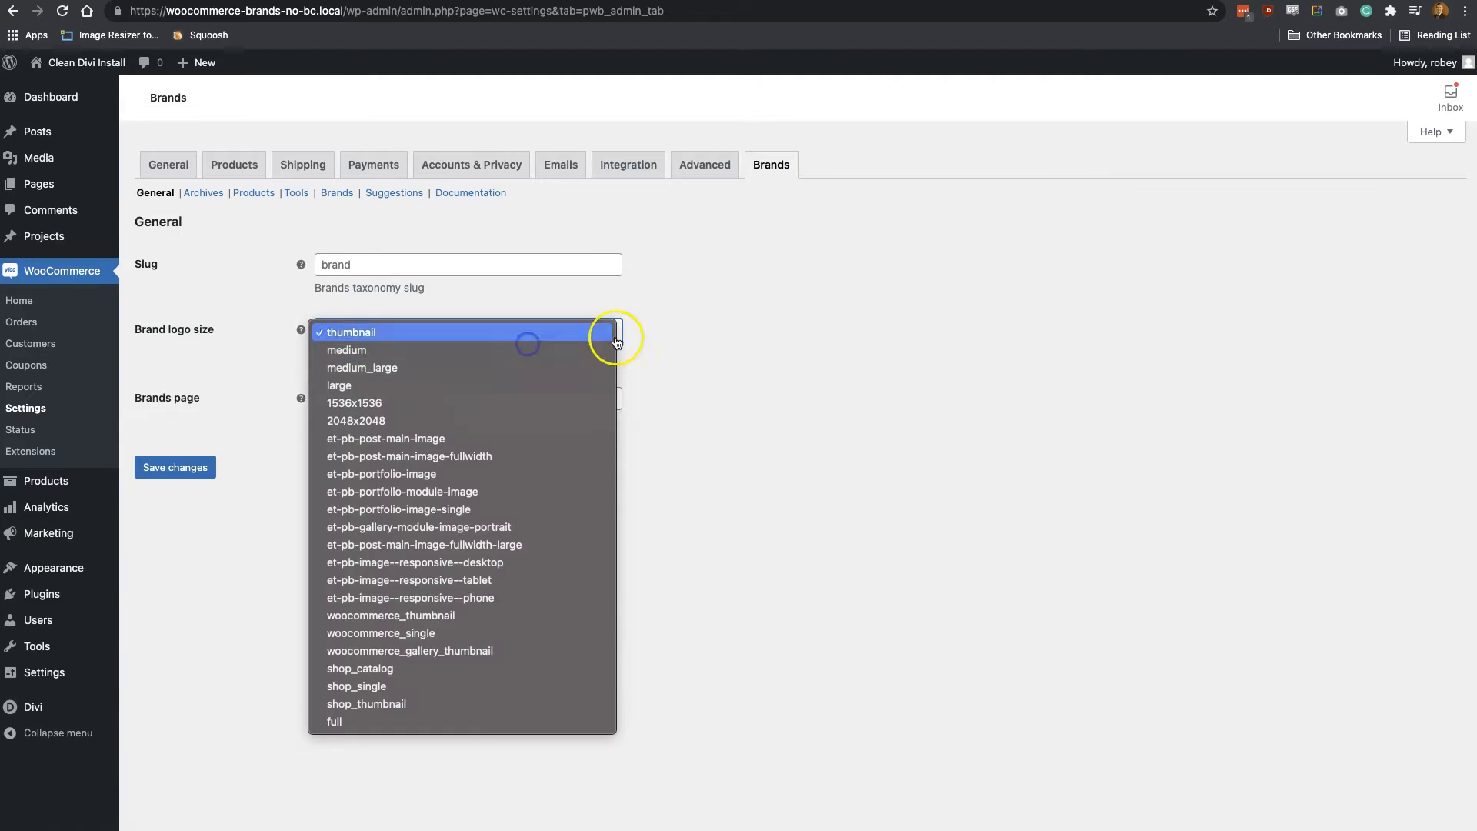
pyautogui.click(715, 337)
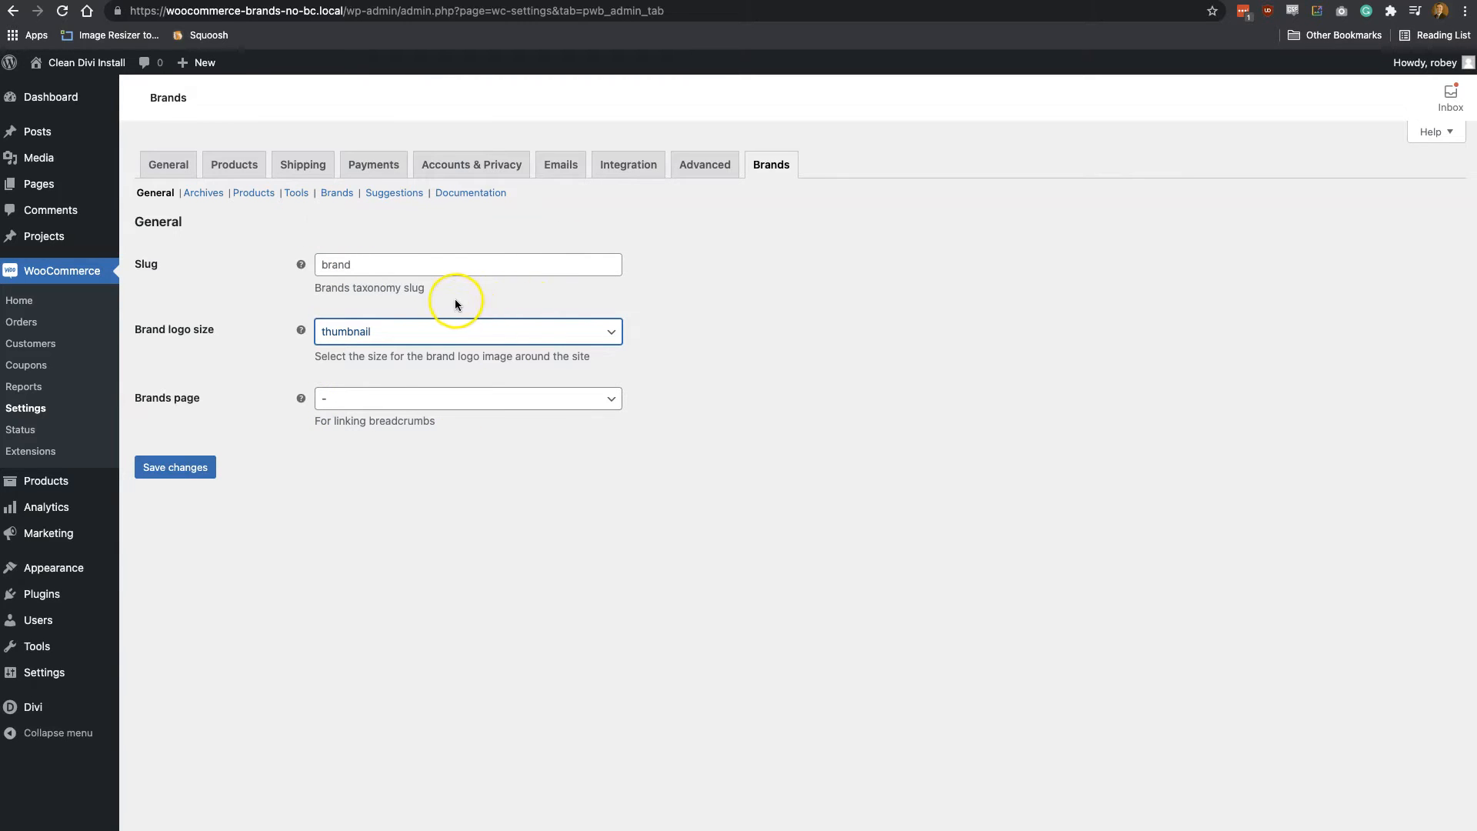
pyautogui.click(616, 399)
pyautogui.click(708, 394)
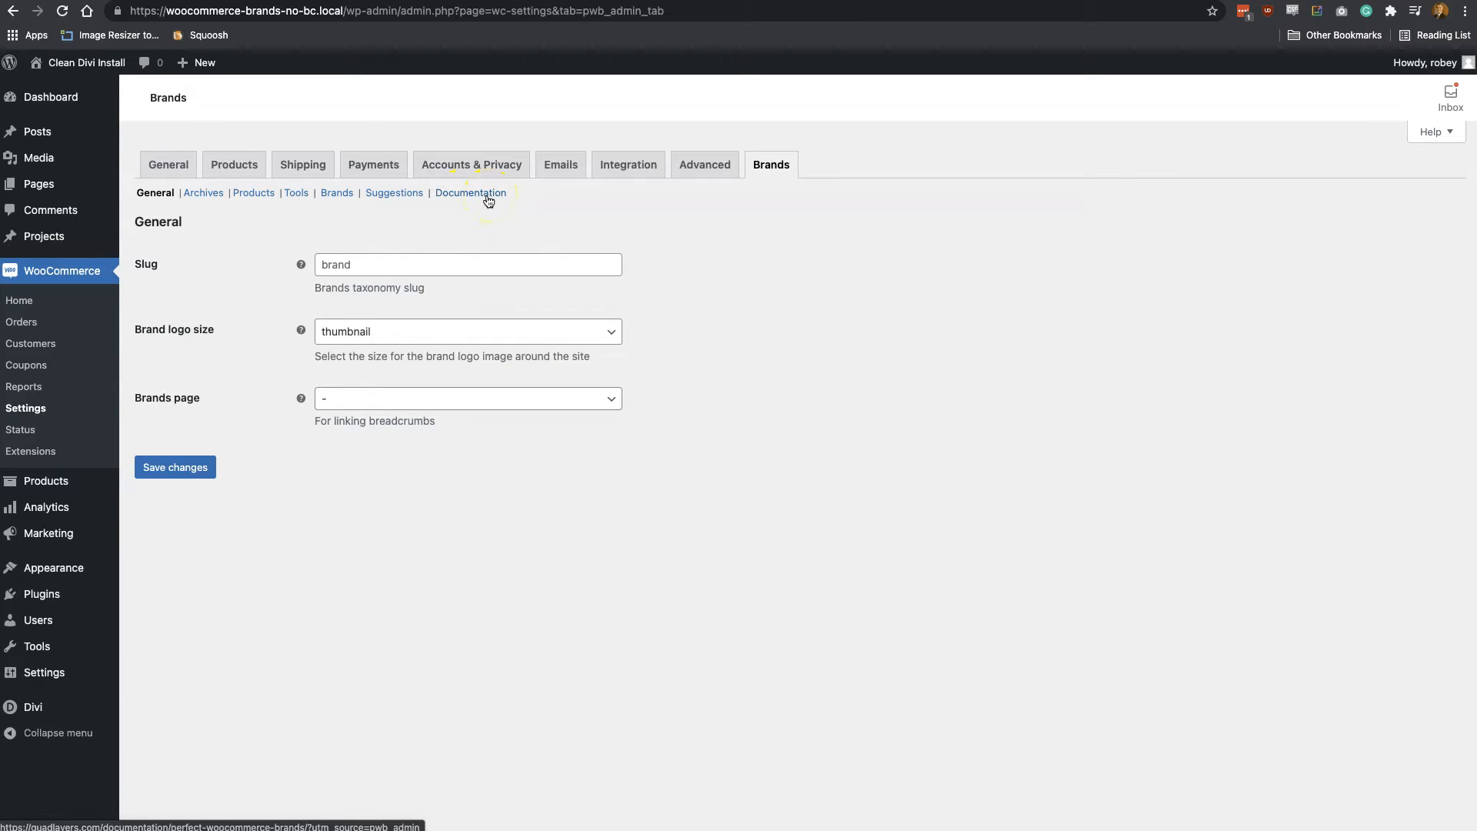
# Open the brands management page and fill in a new brand named Nike with the description "This is a NIKE description"
pyautogui.click(351, 197)
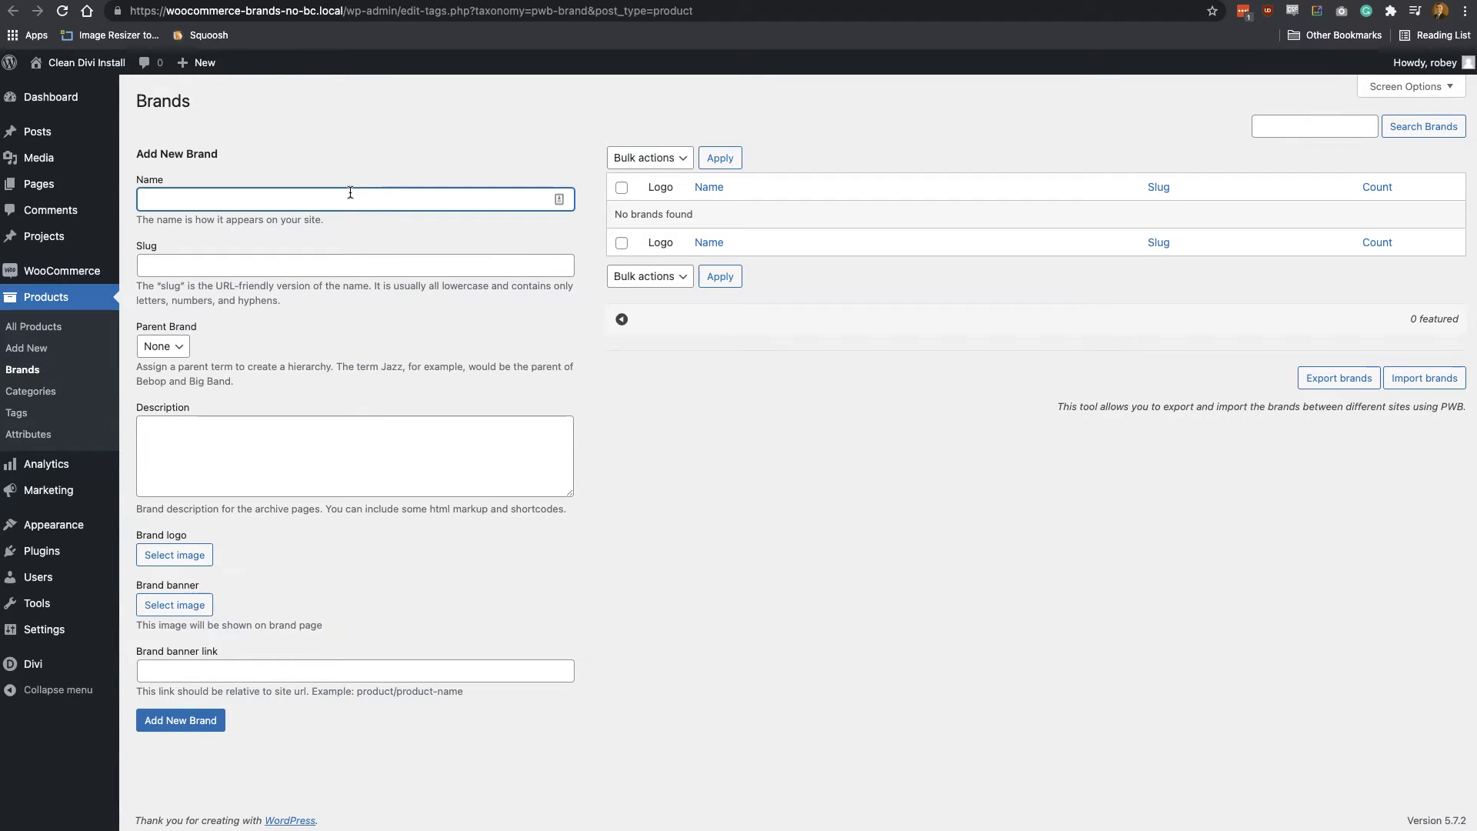
pyautogui.click(242, 199)
pyautogui.click(273, 320)
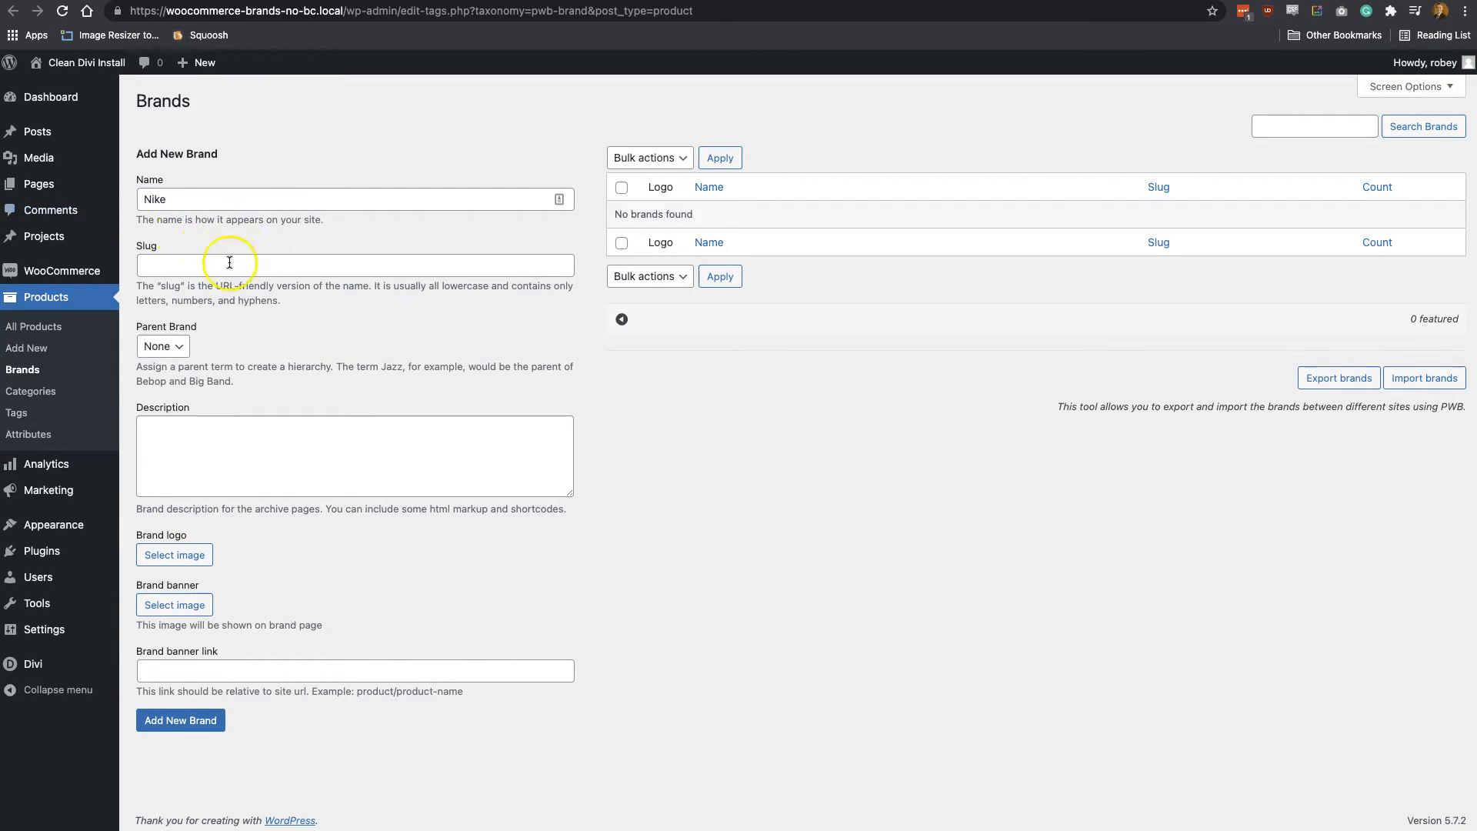
pyautogui.click(176, 348)
pyautogui.click(241, 352)
pyautogui.click(195, 435)
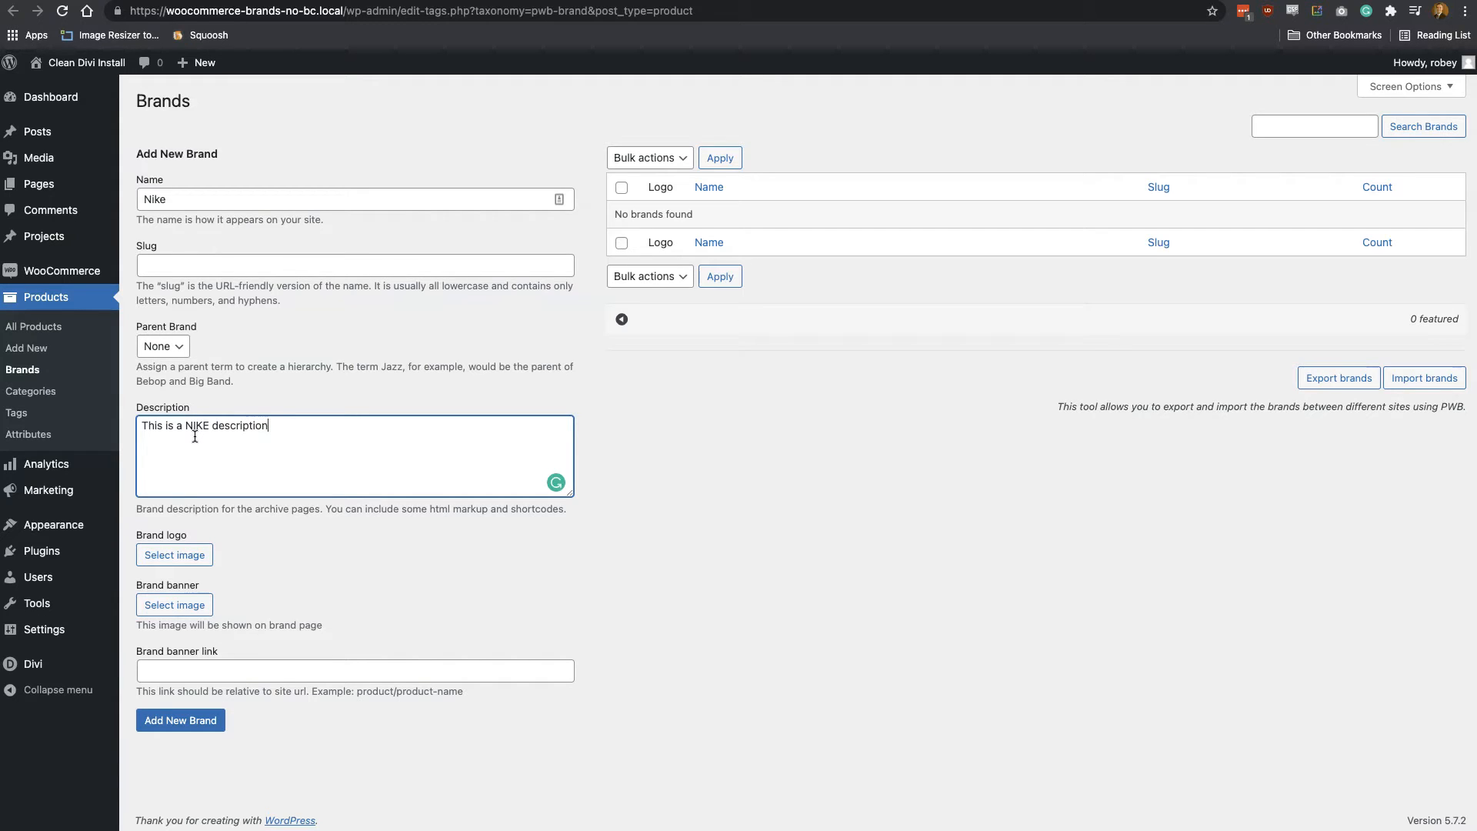
# Set the new brand's logo to Nike.png from the media library
pyautogui.click(192, 553)
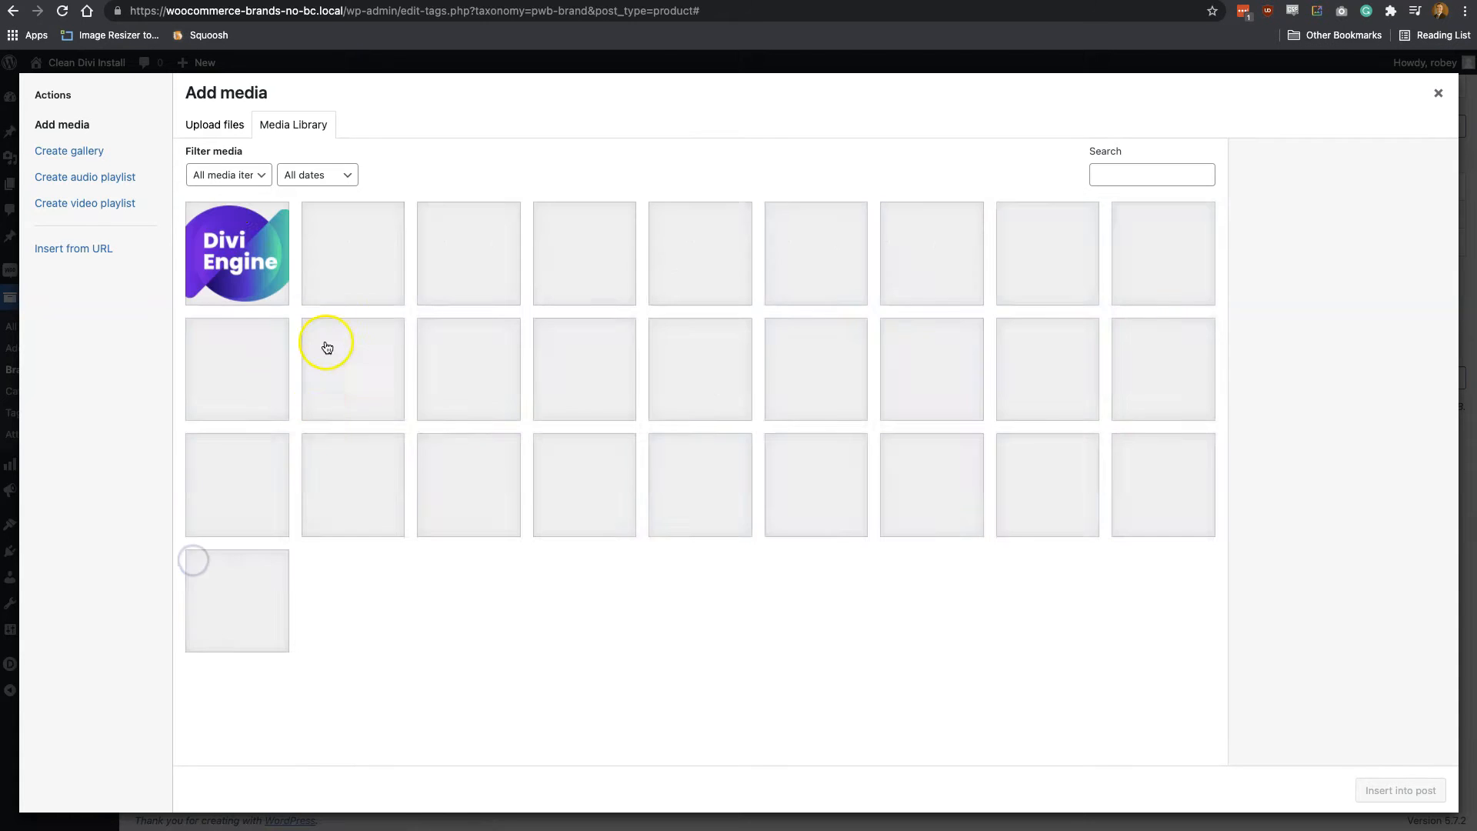
pyautogui.click(723, 258)
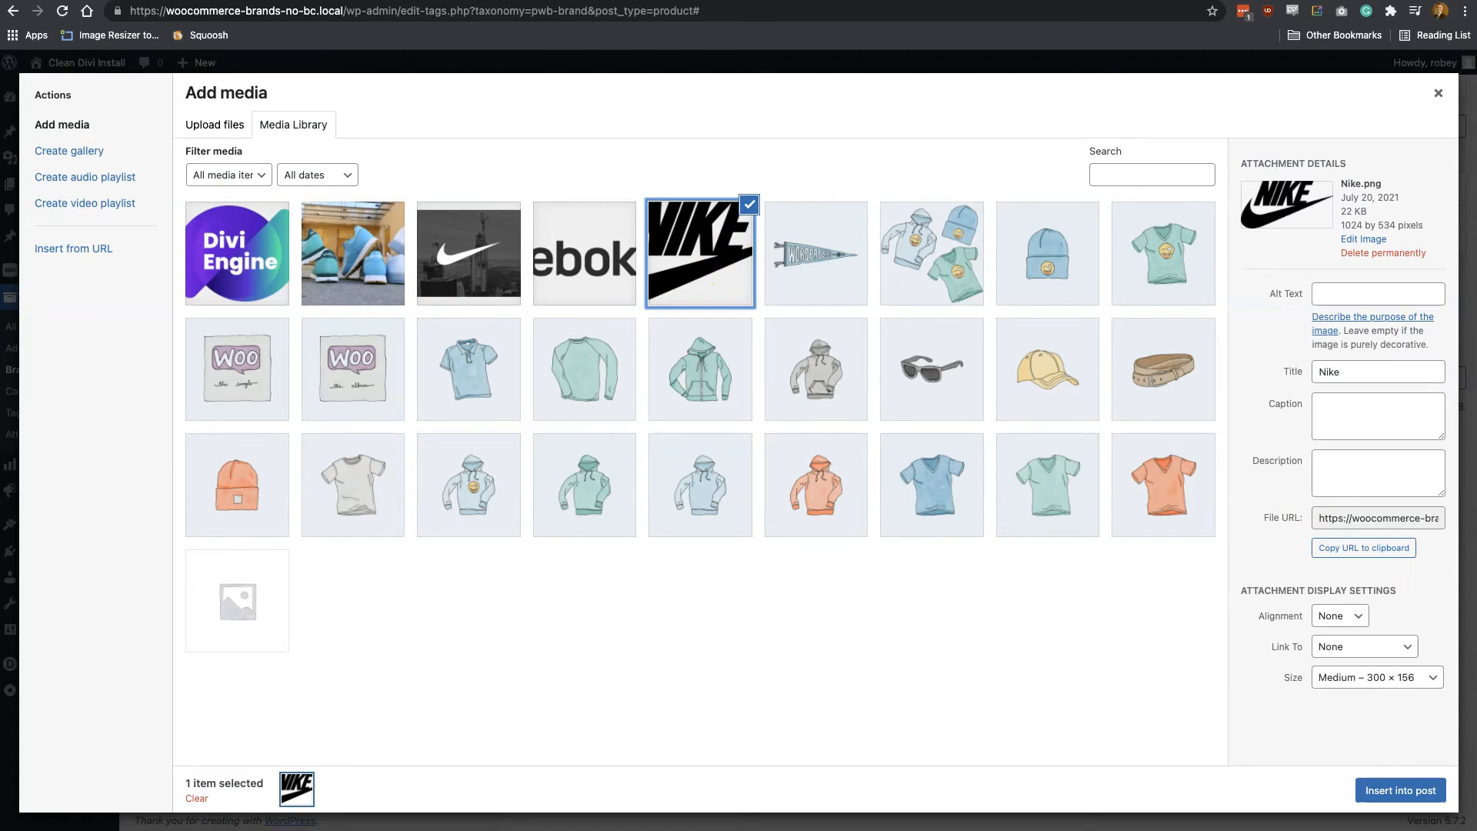
pyautogui.click(1416, 791)
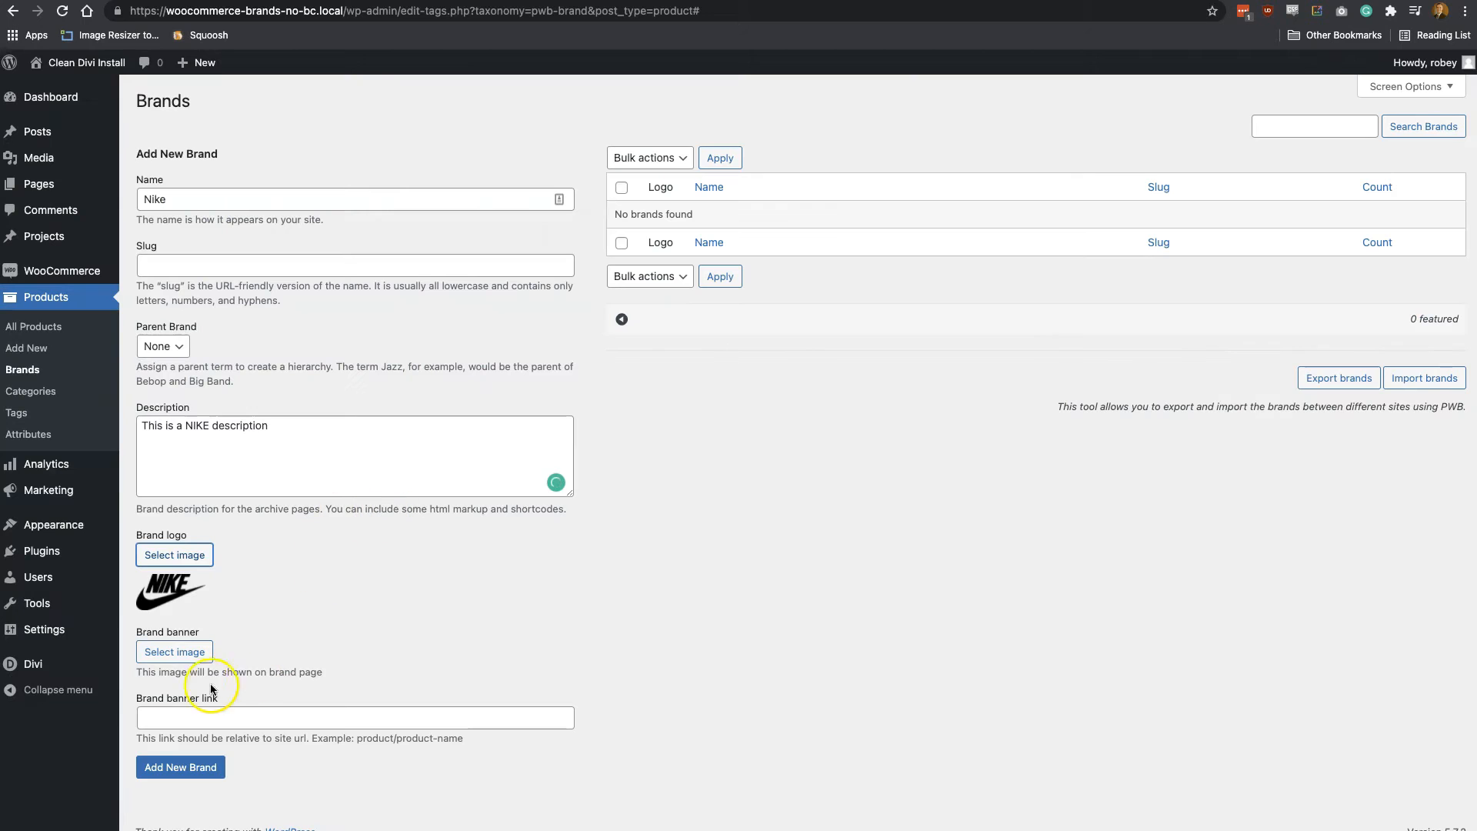
# Set the Nike brand's banner to nike-banner.jpeg from the media library and add the brand
pyautogui.click(175, 652)
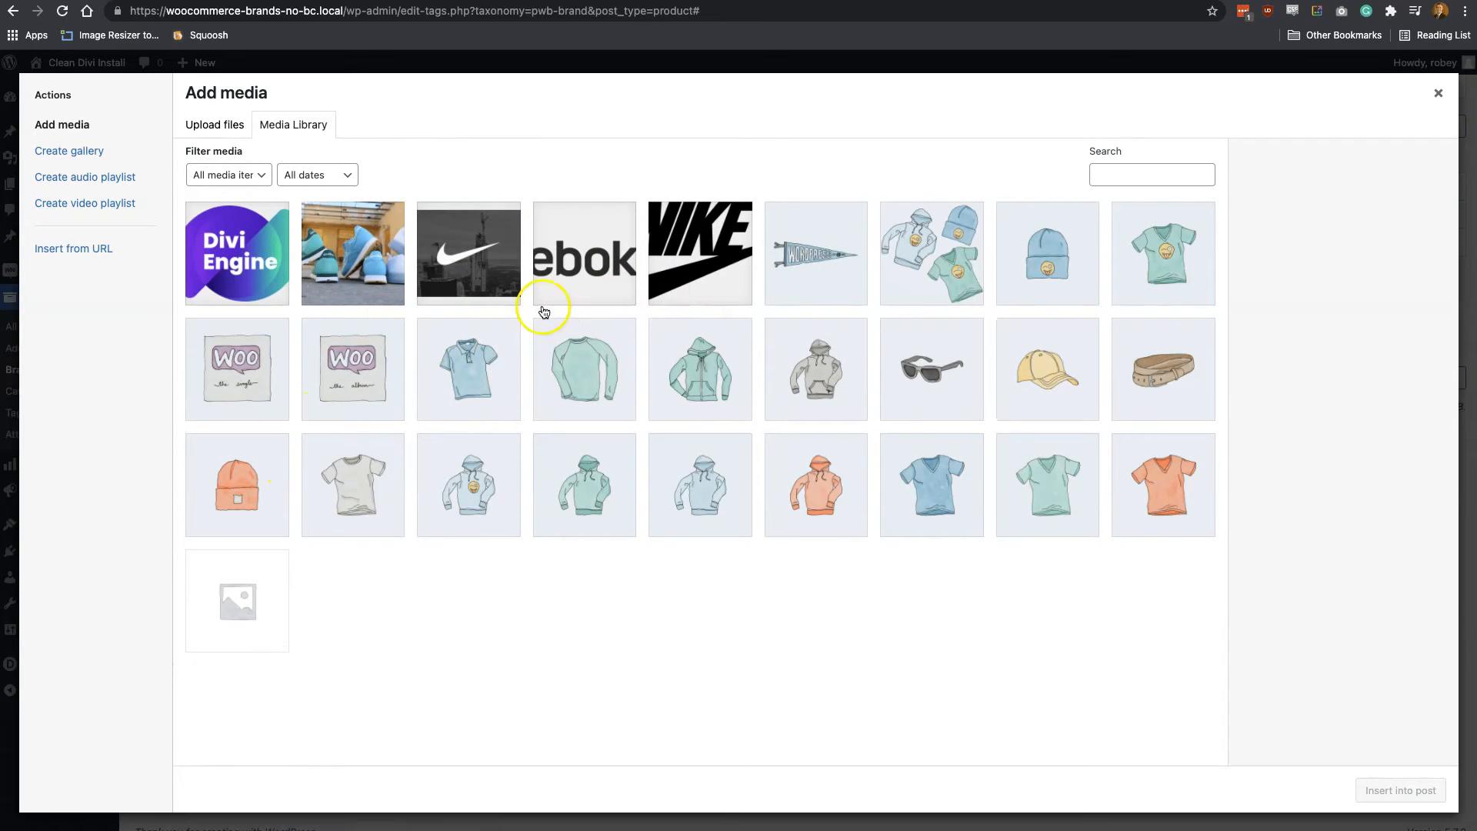
pyautogui.click(467, 280)
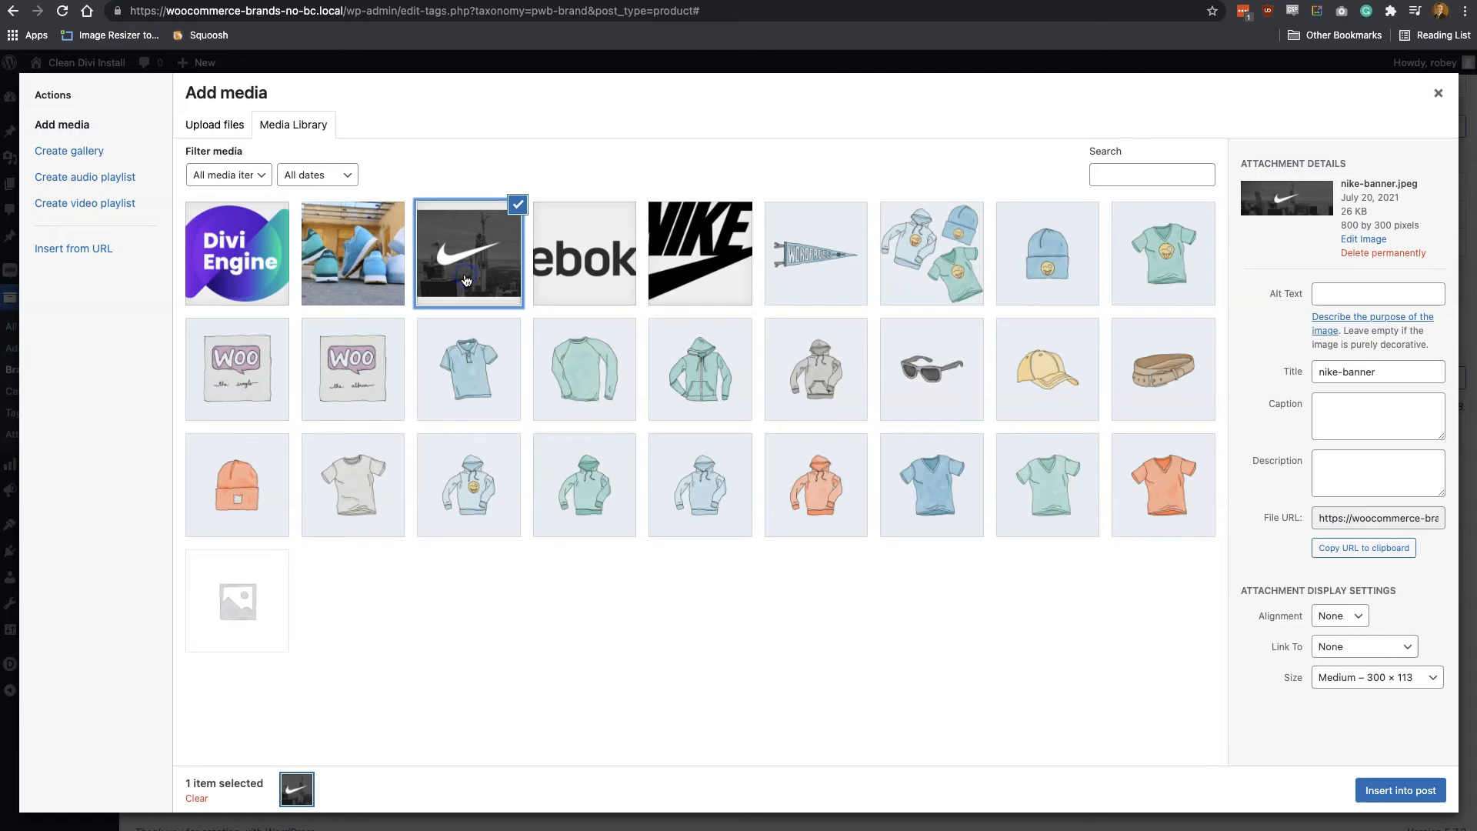
pyautogui.click(1418, 794)
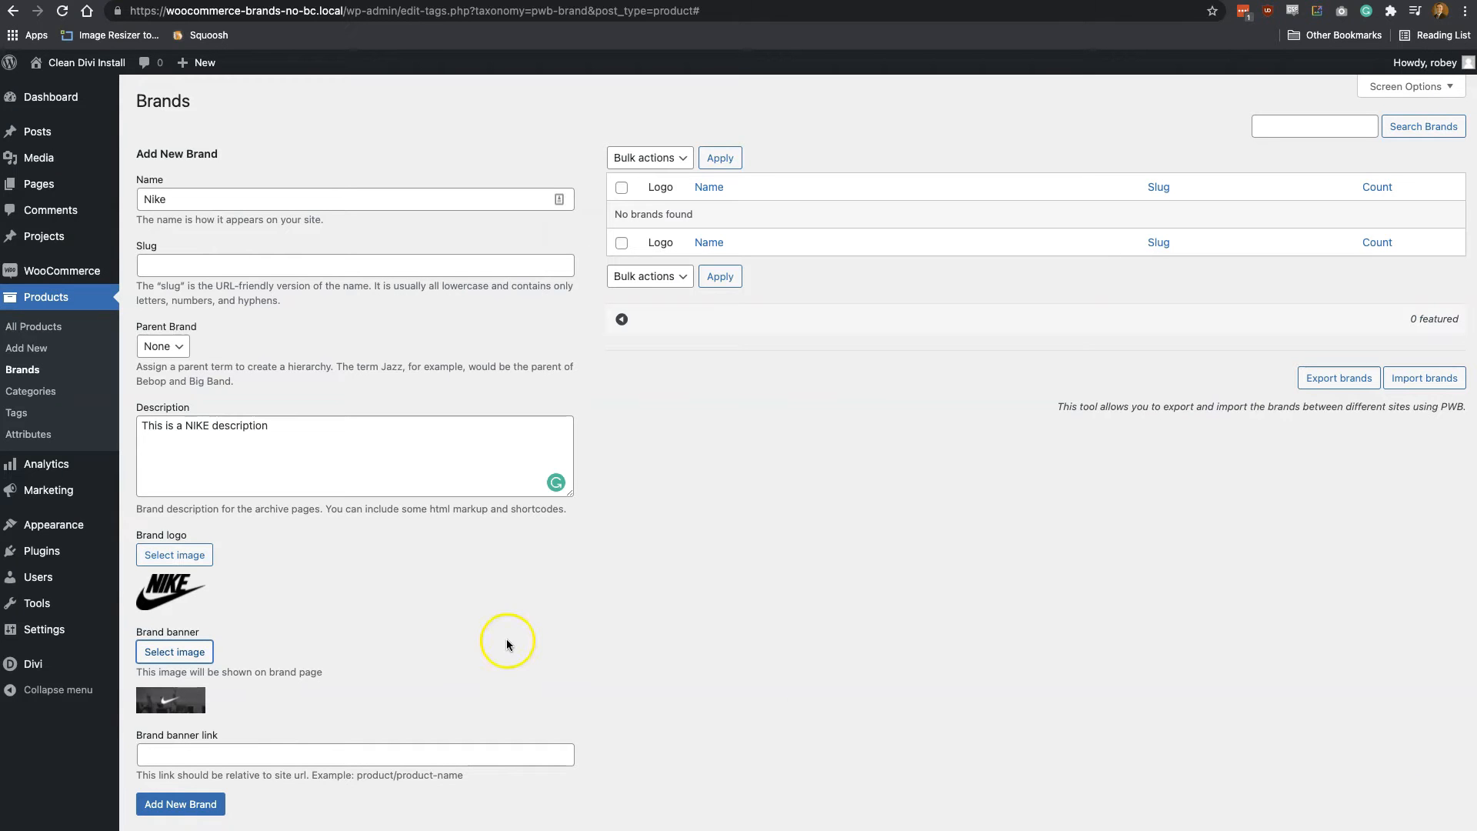
pyautogui.scroll(-2, 506, 639)
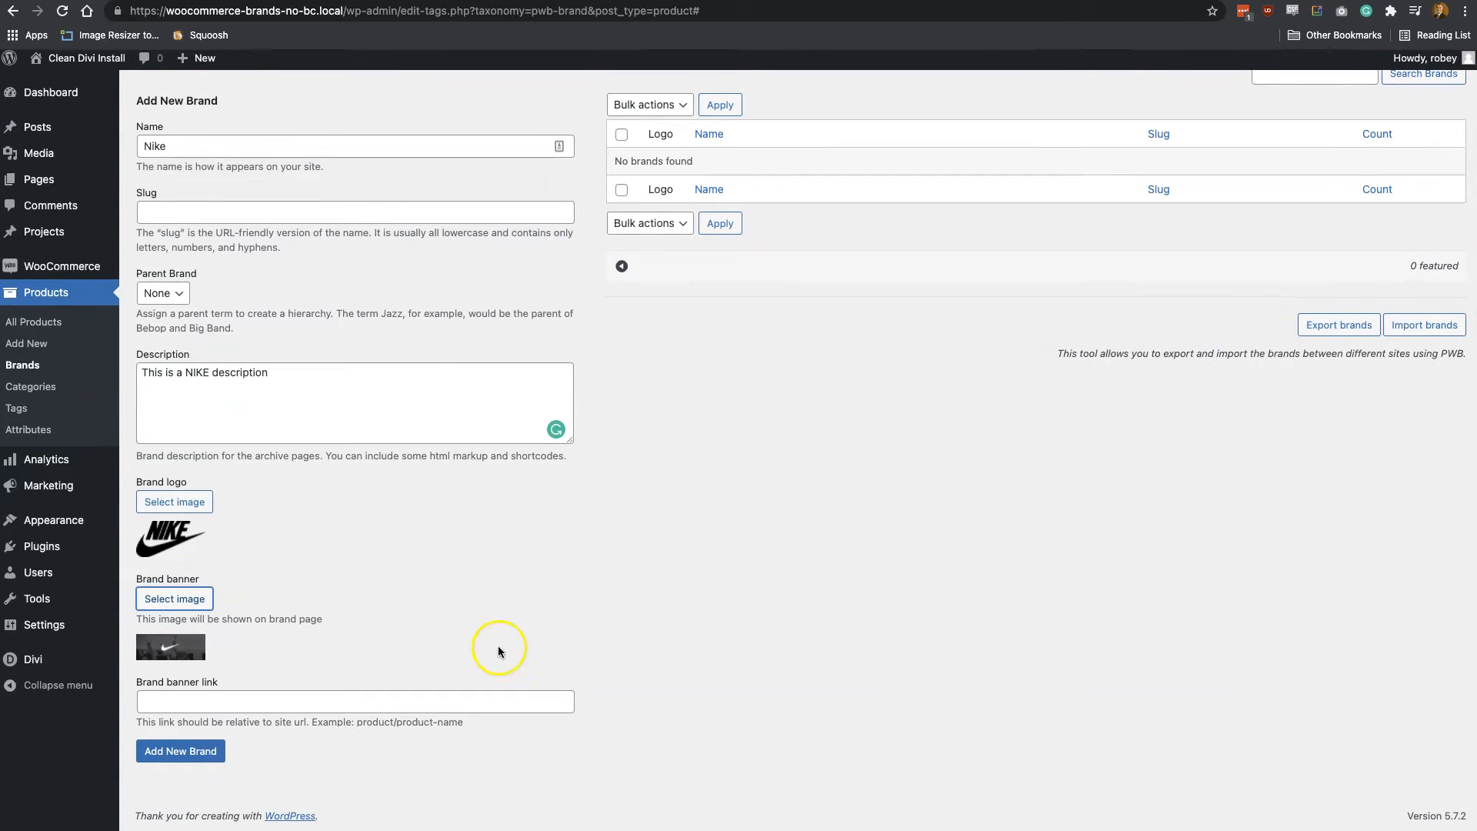
pyautogui.click(174, 766)
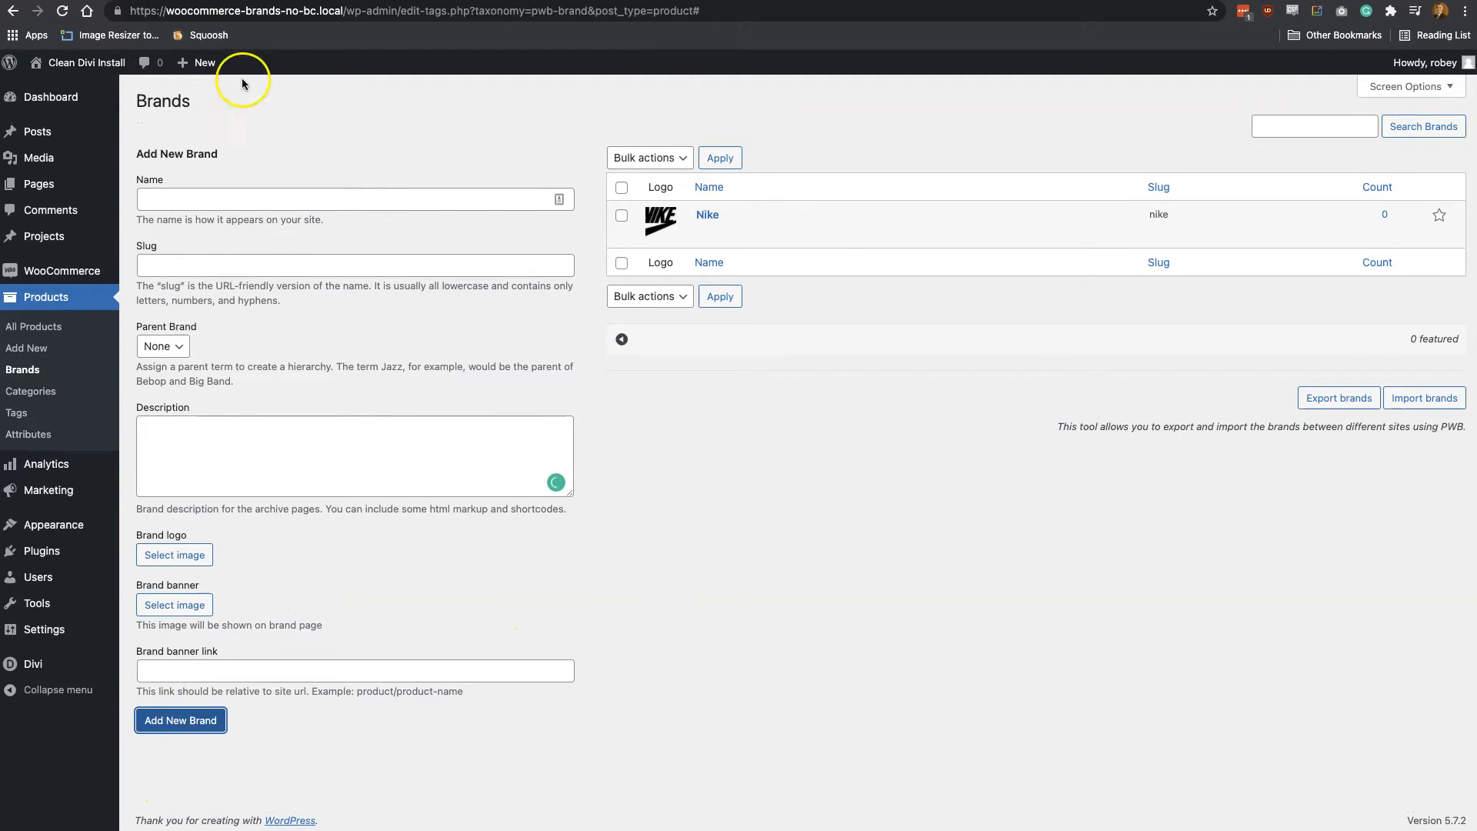
# Fill in a new brand named Reebok with the description "This is a REEBOK description" and the Reebok logo image
pyautogui.click(211, 195)
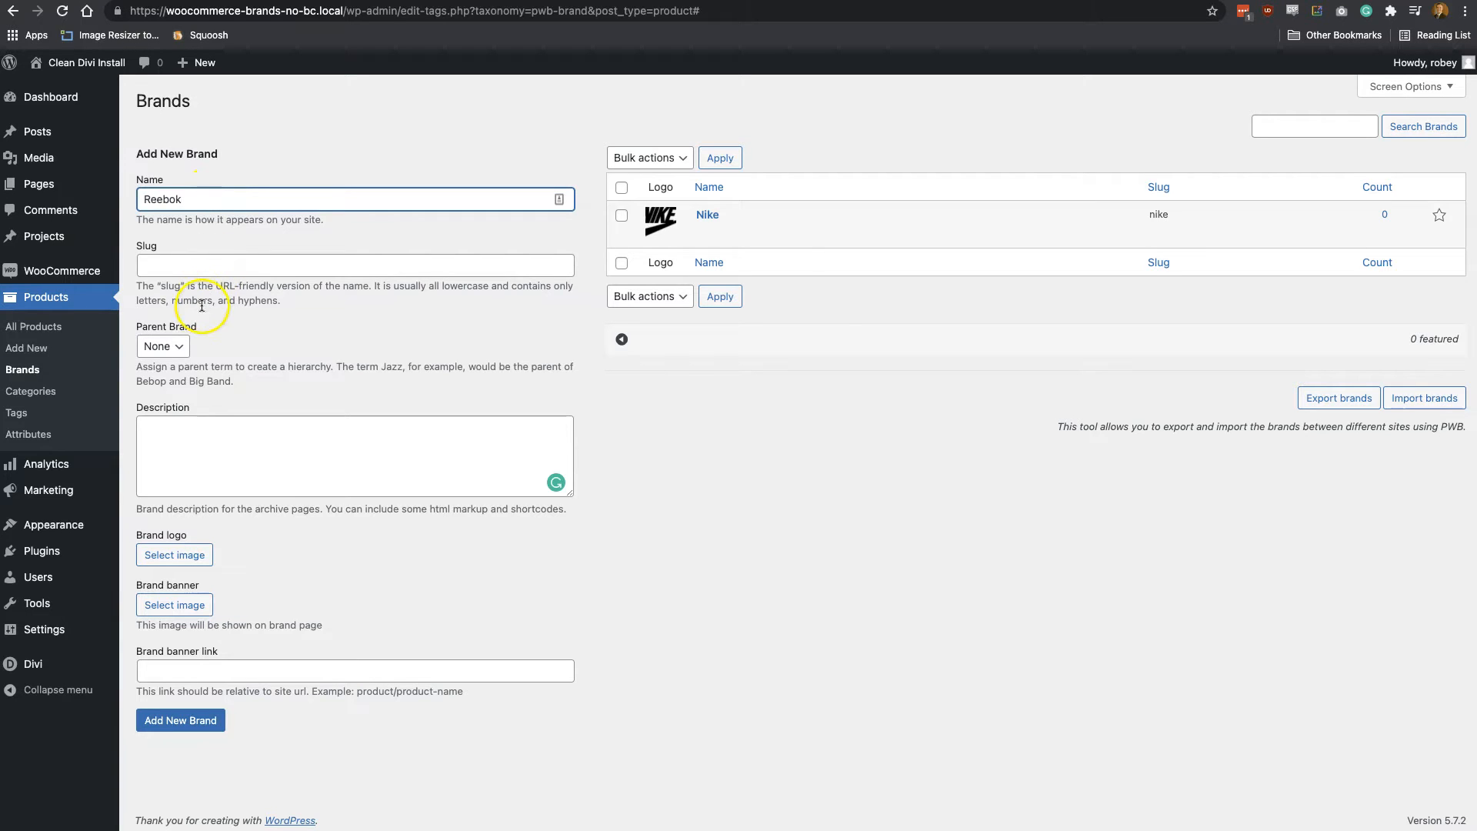
pyautogui.click(231, 430)
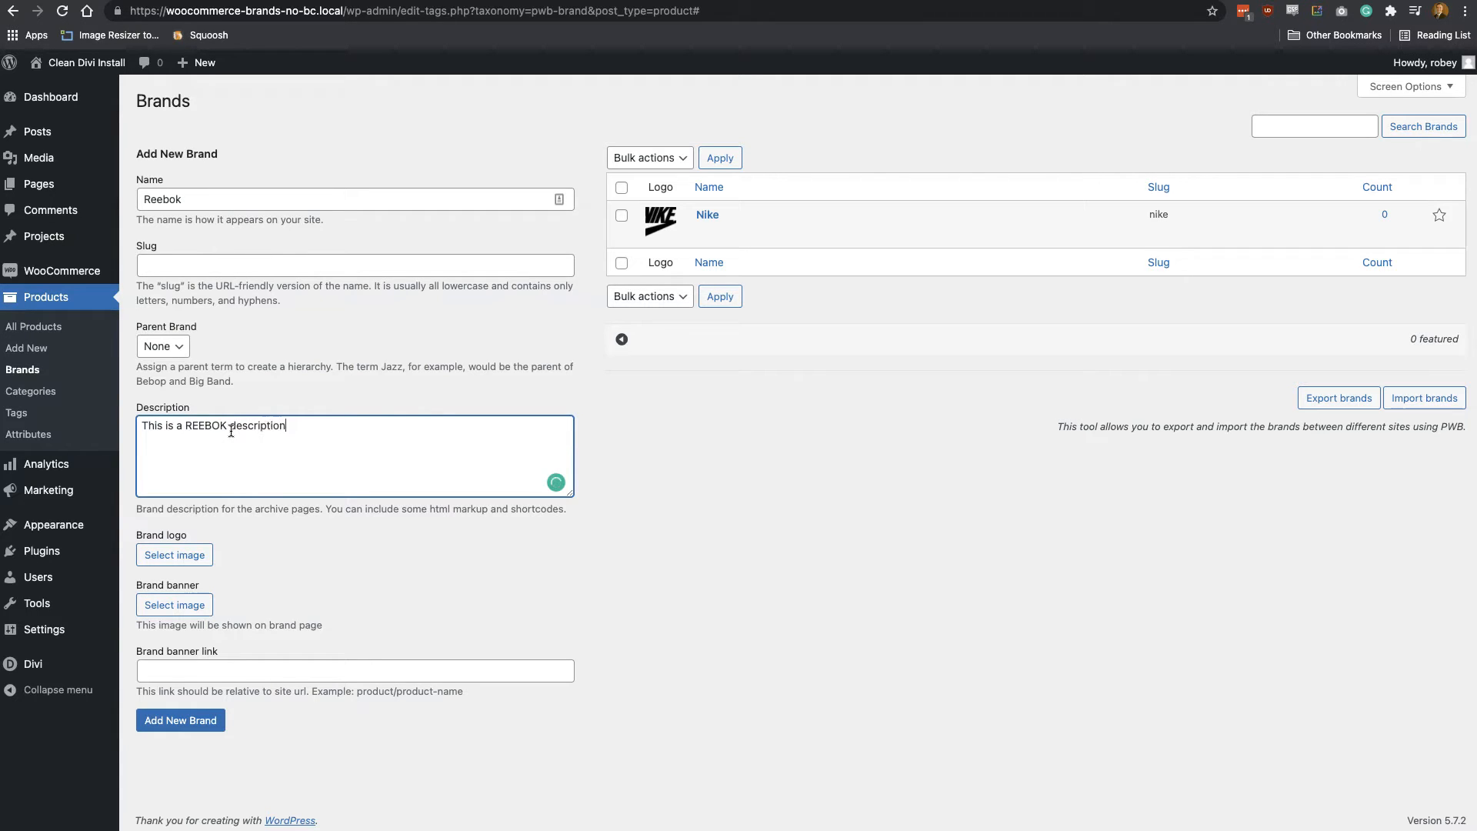
pyautogui.click(178, 556)
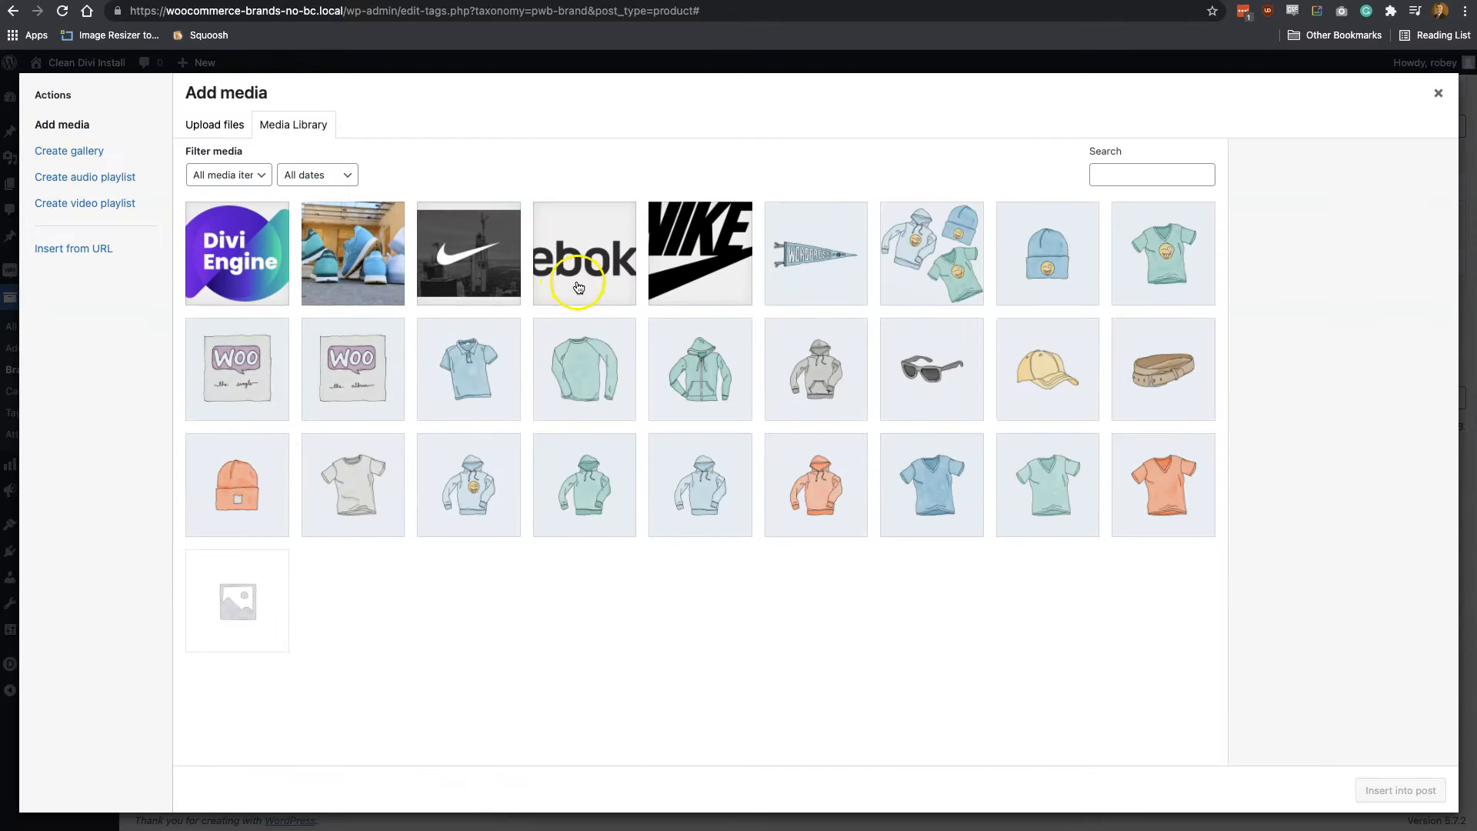
pyautogui.click(580, 284)
pyautogui.click(1393, 790)
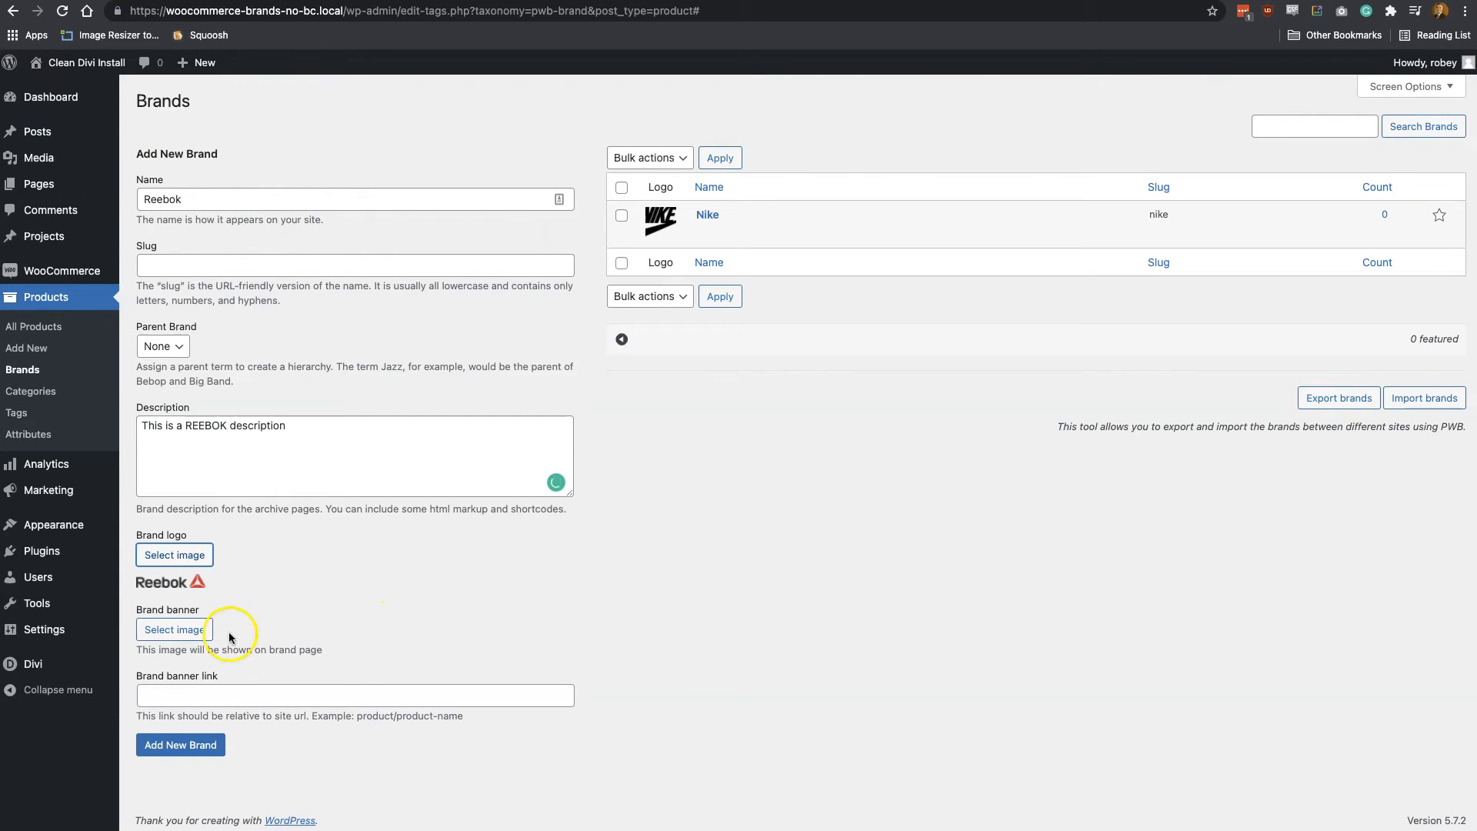
# Set the Reebok brand's banner to reebok-banner.jpeg and add the brand
pyautogui.click(169, 626)
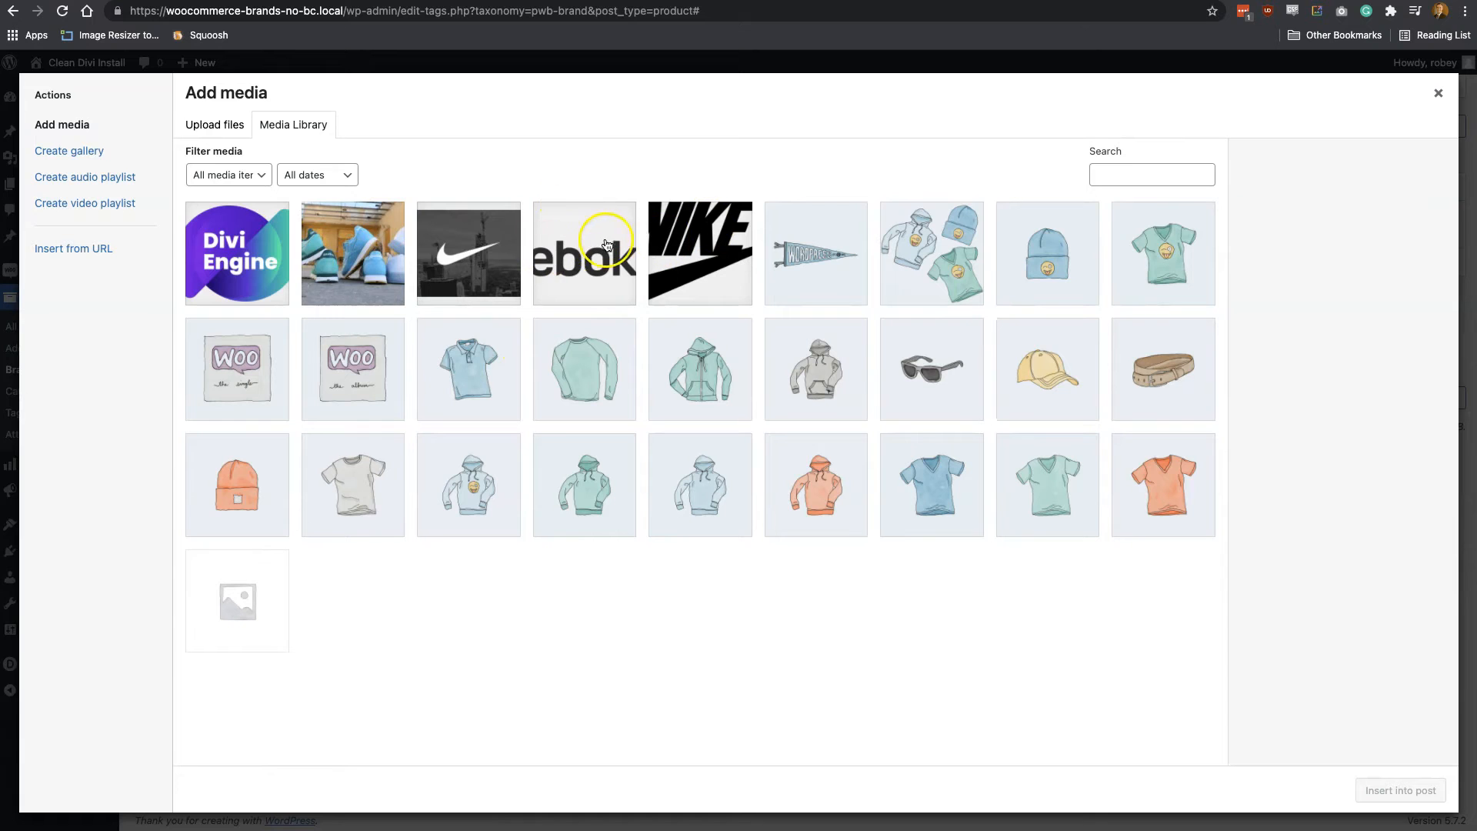
pyautogui.click(378, 245)
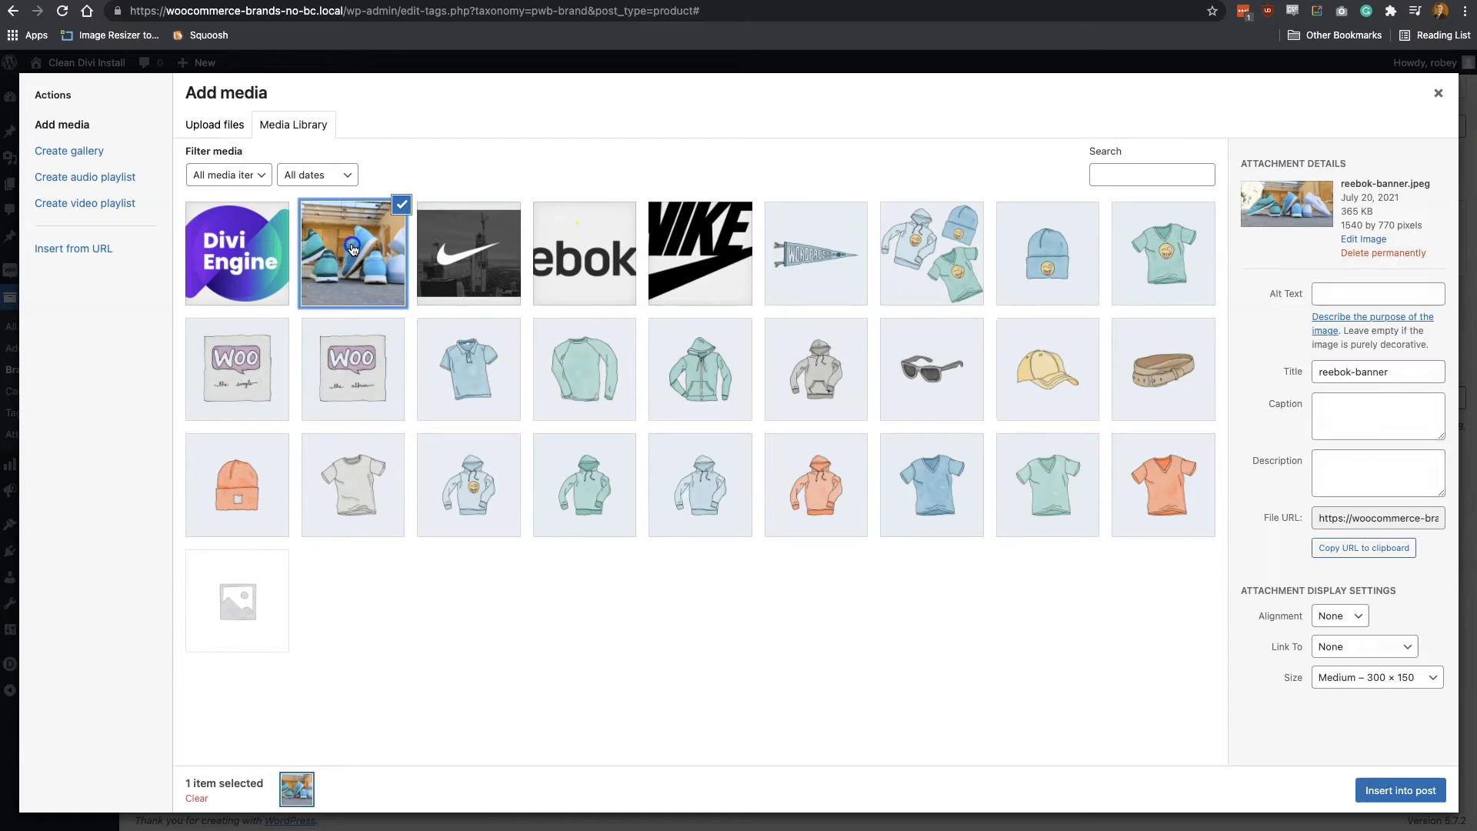
pyautogui.click(1389, 793)
pyautogui.click(206, 790)
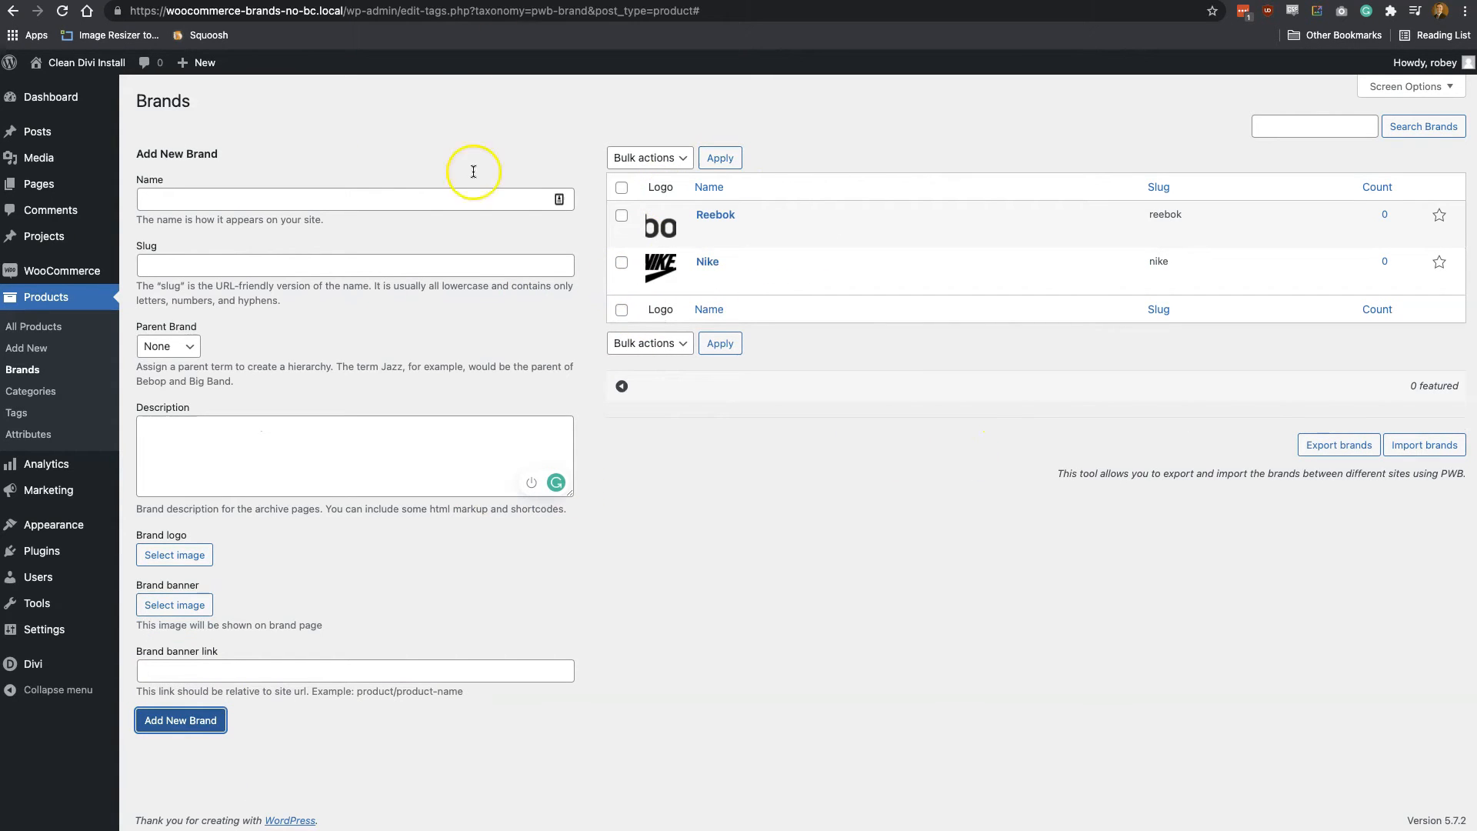
# Edit the Beanie with Logo product to assign it the Reebok brand and update it
pyautogui.moveTo(748, 286)
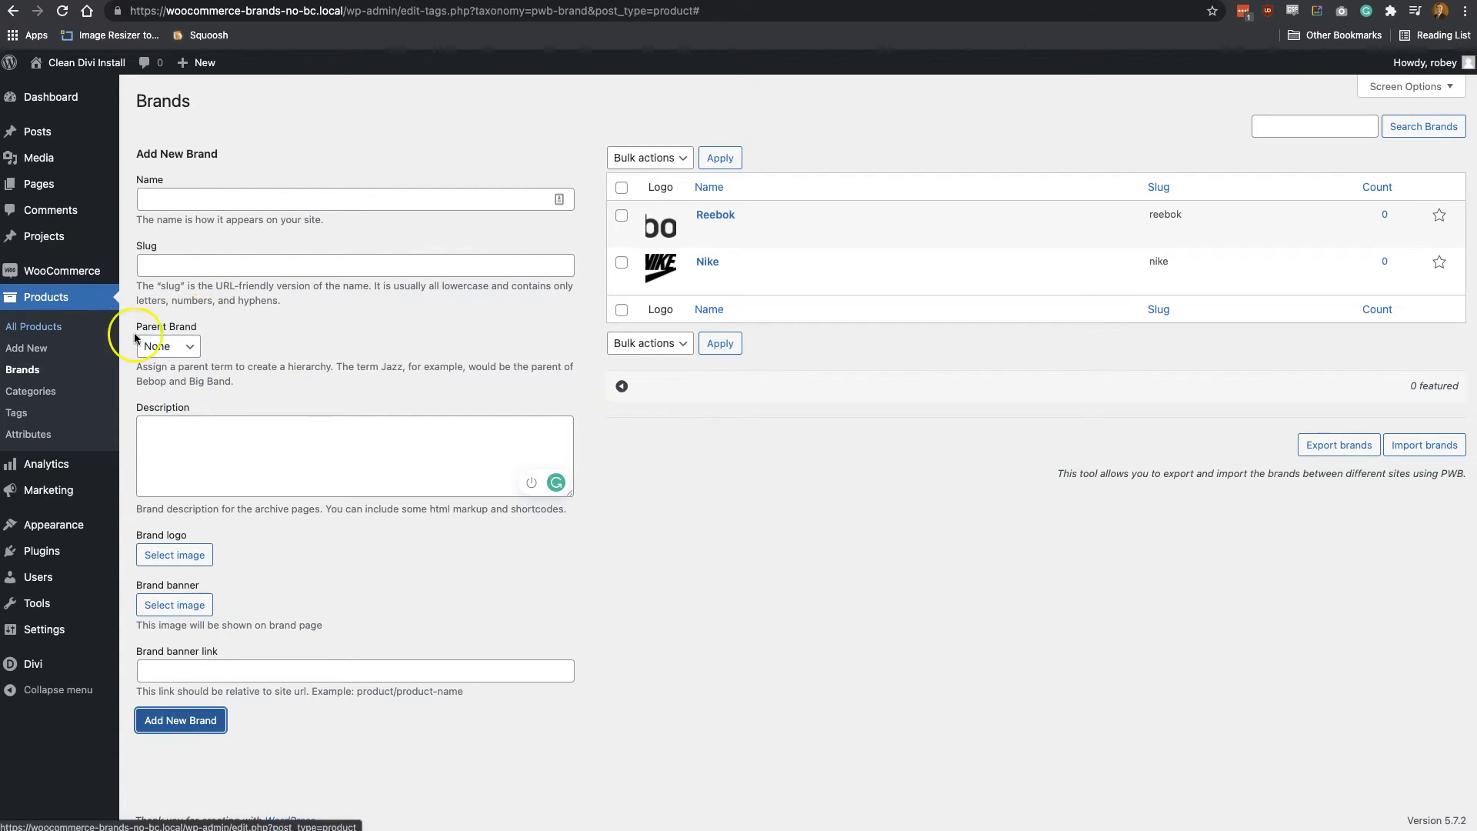
pyautogui.click(34, 328)
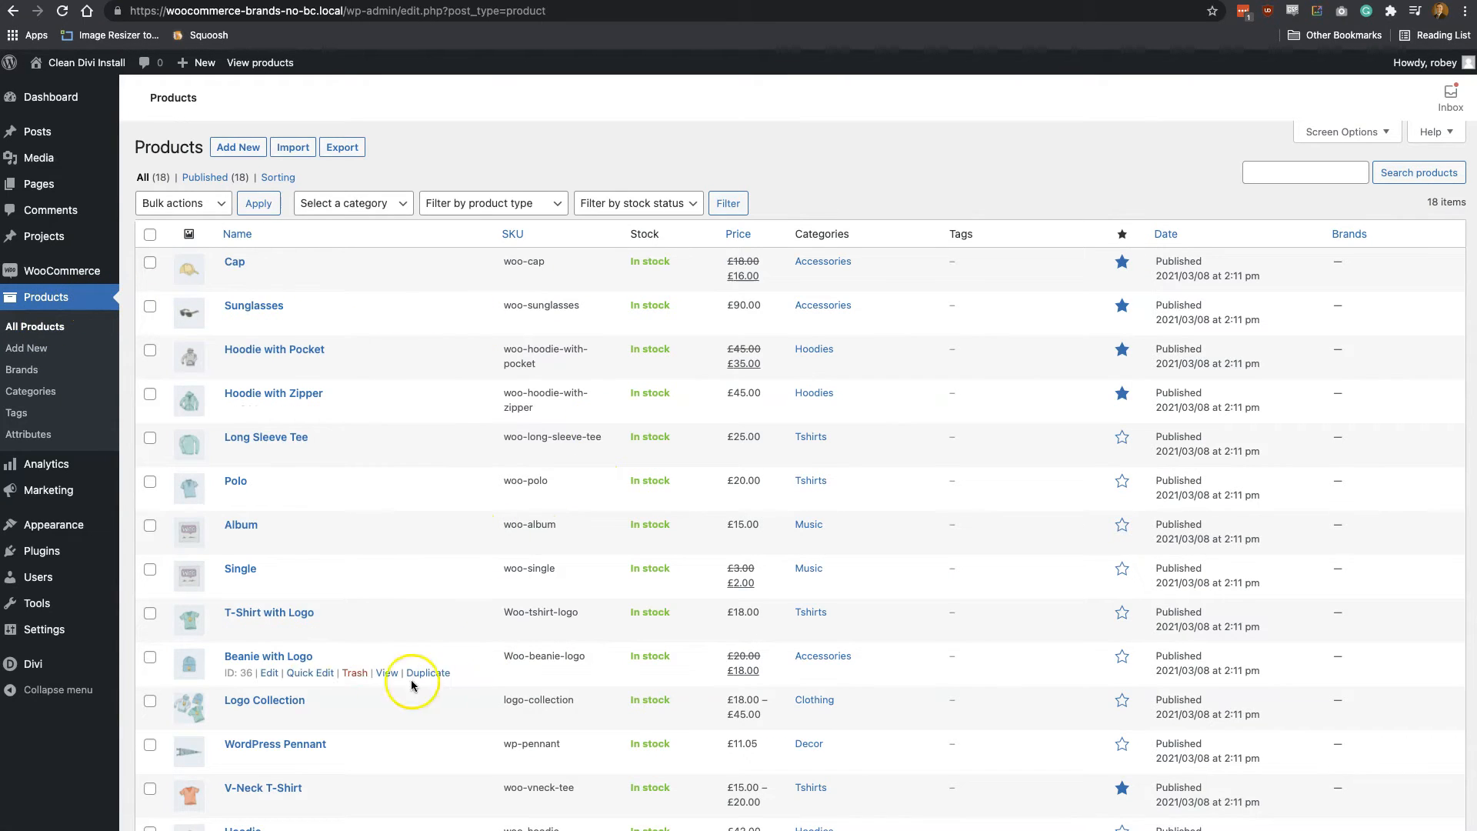
pyautogui.click(272, 673)
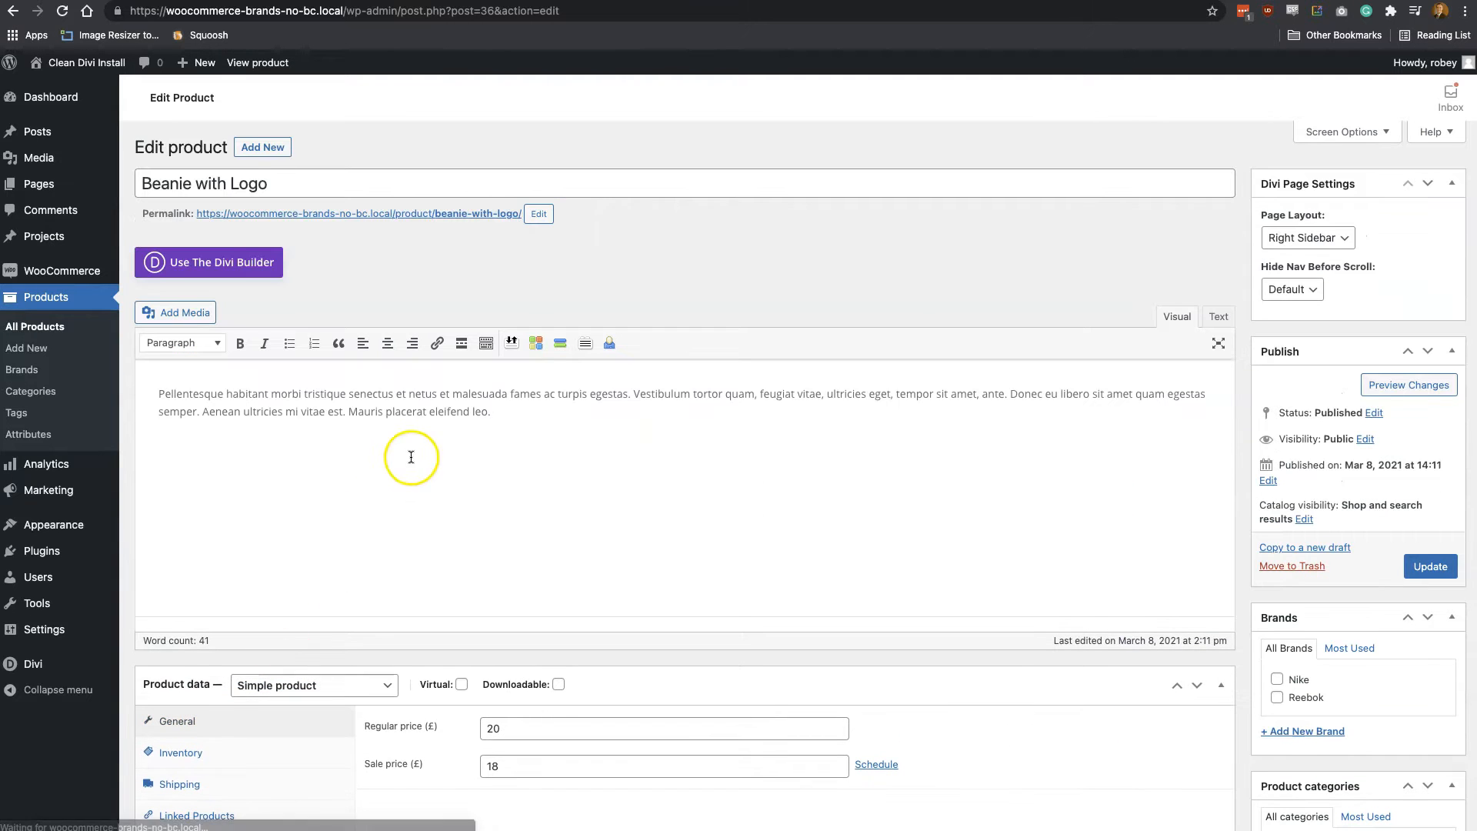
pyautogui.scroll(-2, 390, 593)
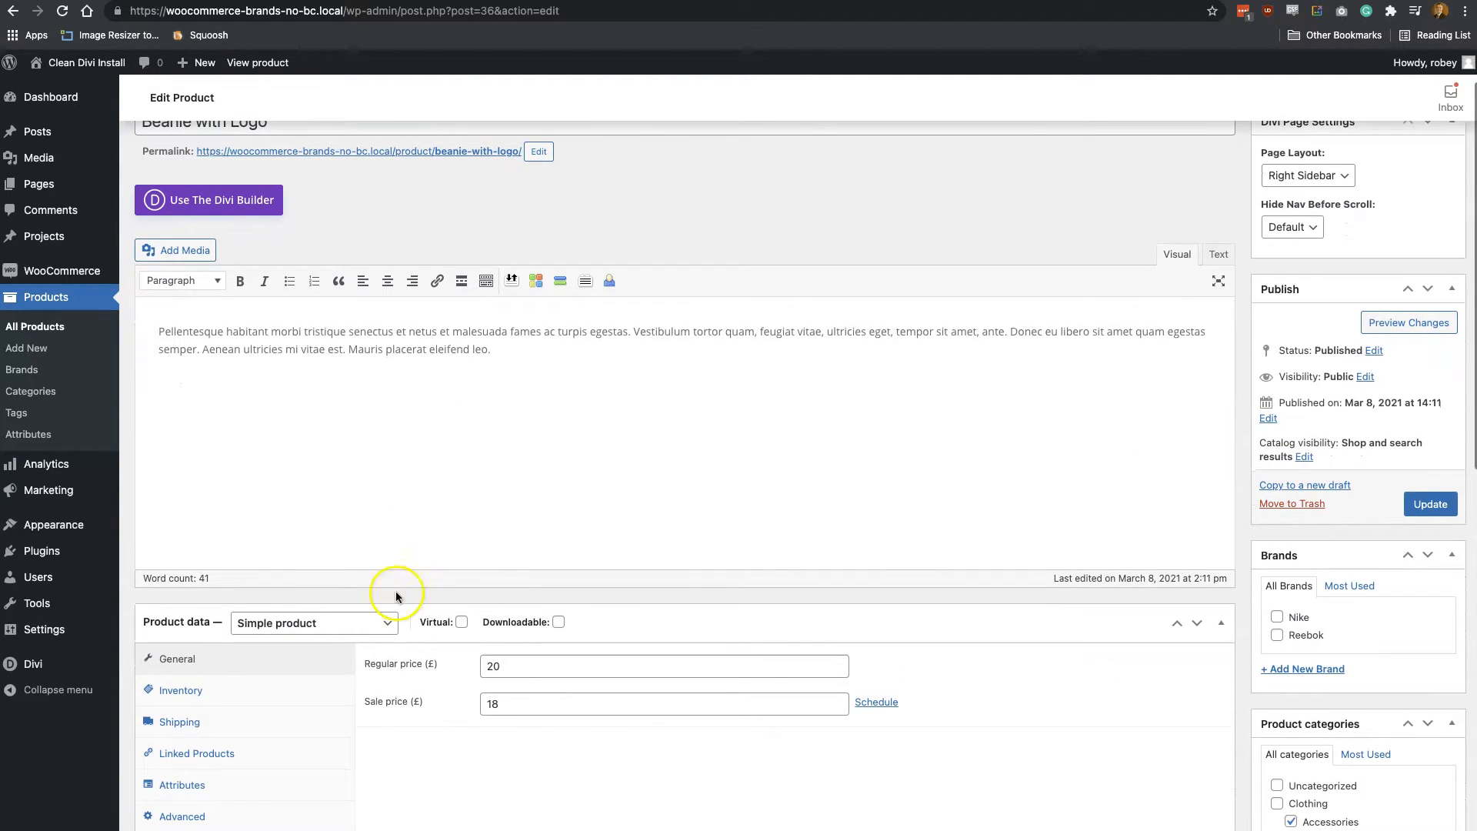
pyautogui.scroll(-2, 1062, 637)
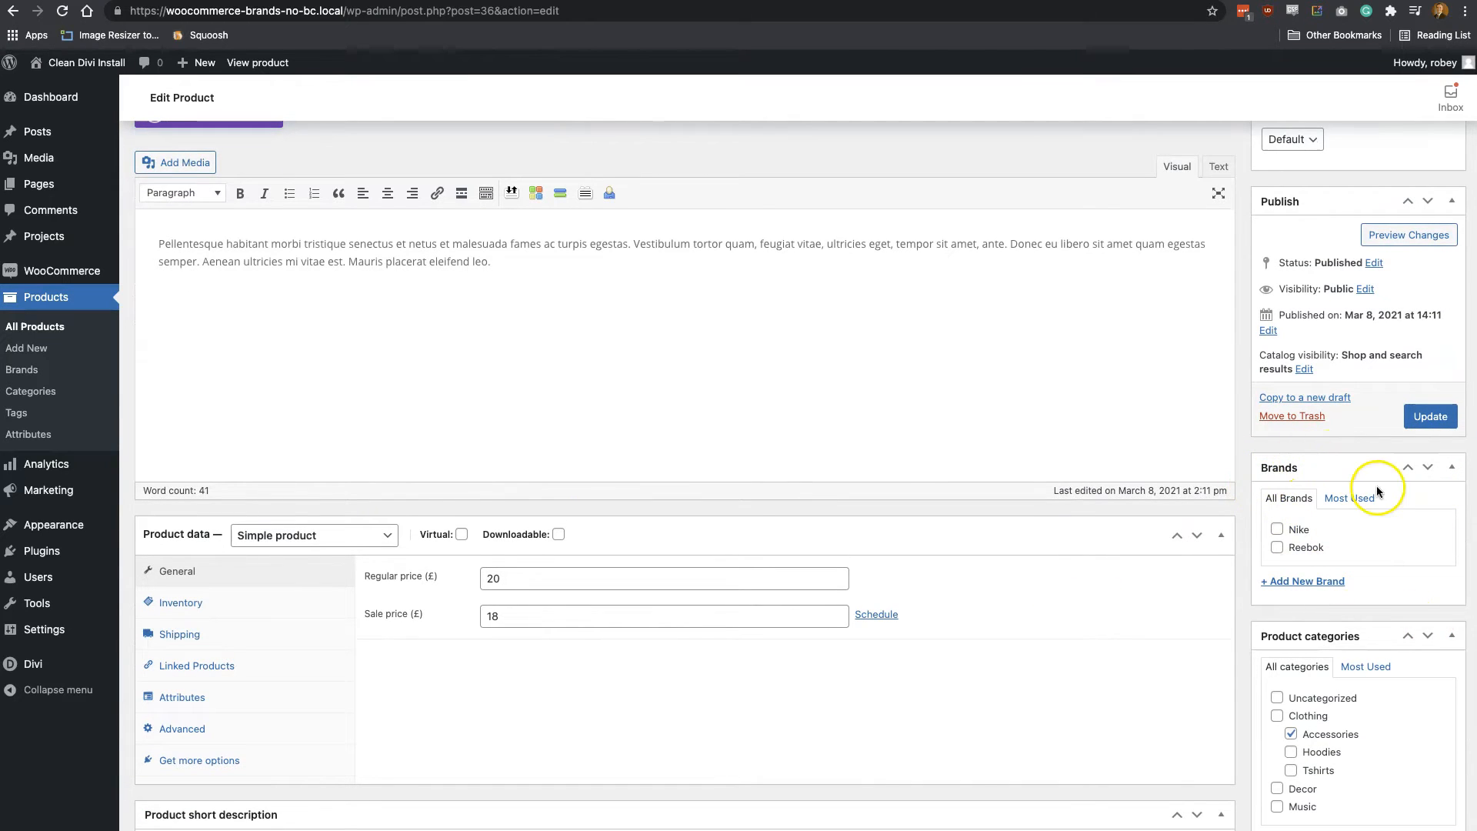
pyautogui.click(1296, 551)
pyautogui.click(1444, 418)
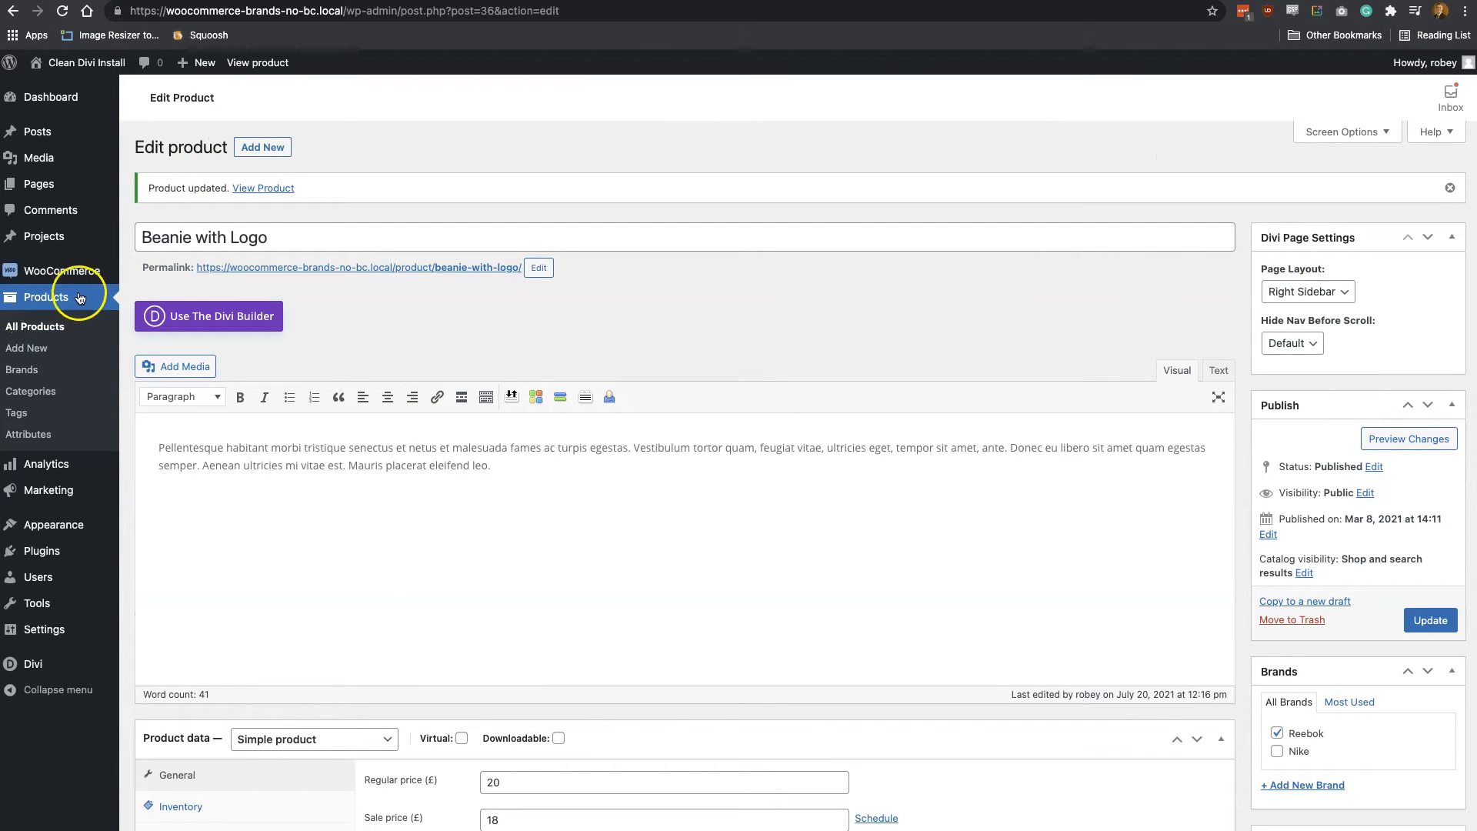
# Edit the T-Shirt product to assign it the Reebok brand and update it
pyautogui.click(47, 330)
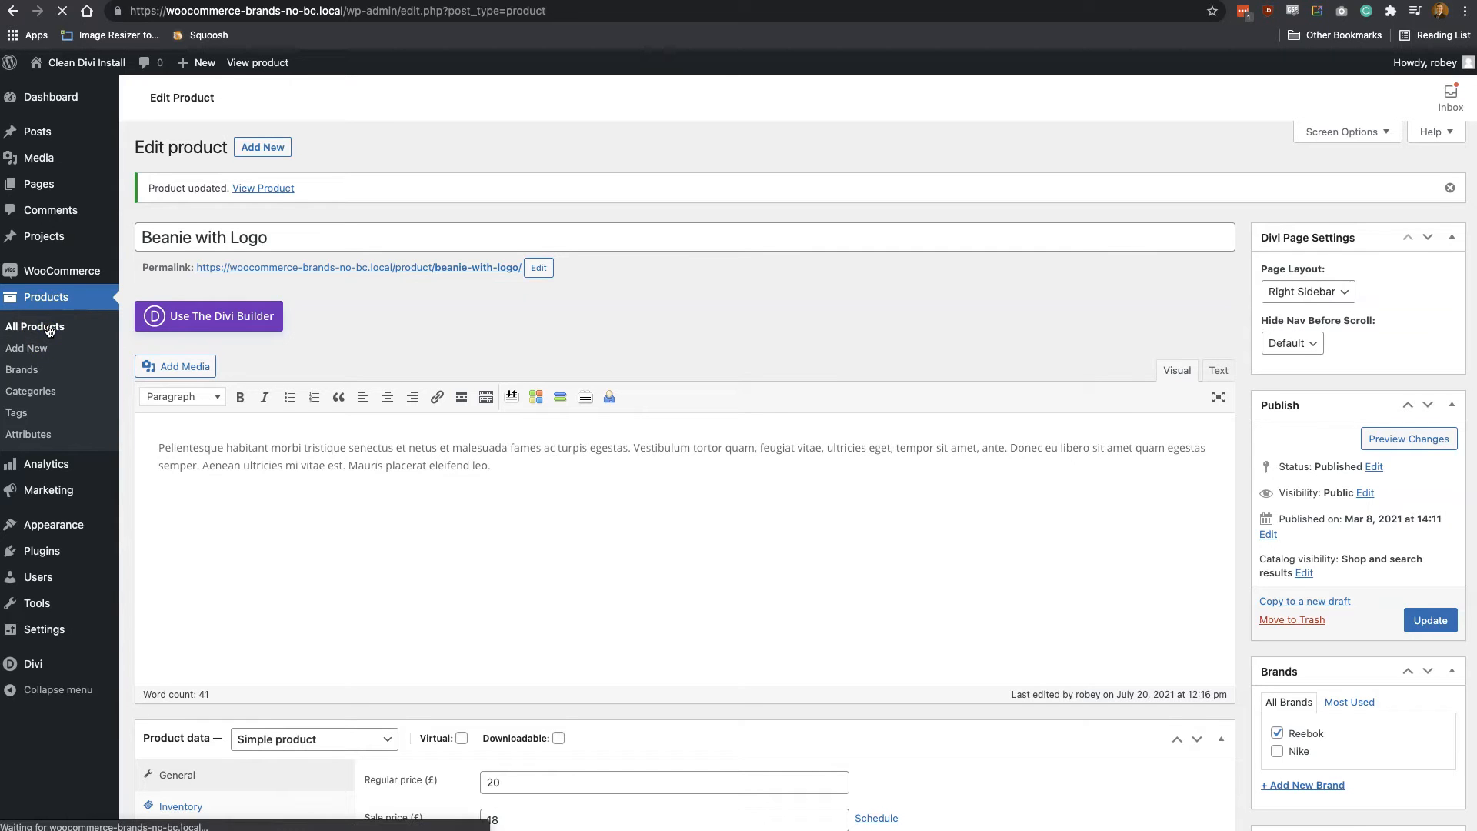
pyautogui.scroll(-4, 382, 644)
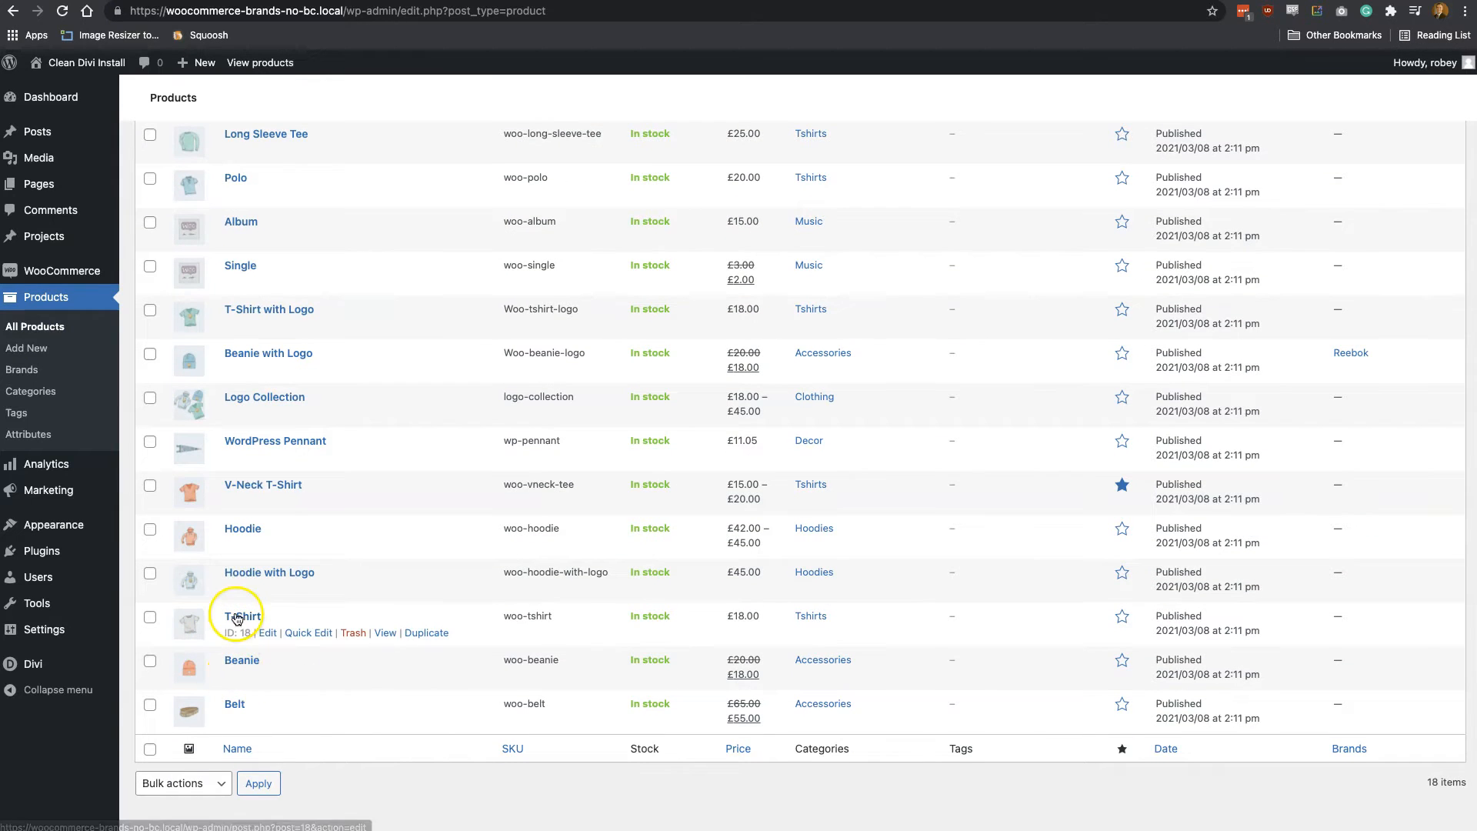
pyautogui.click(268, 633)
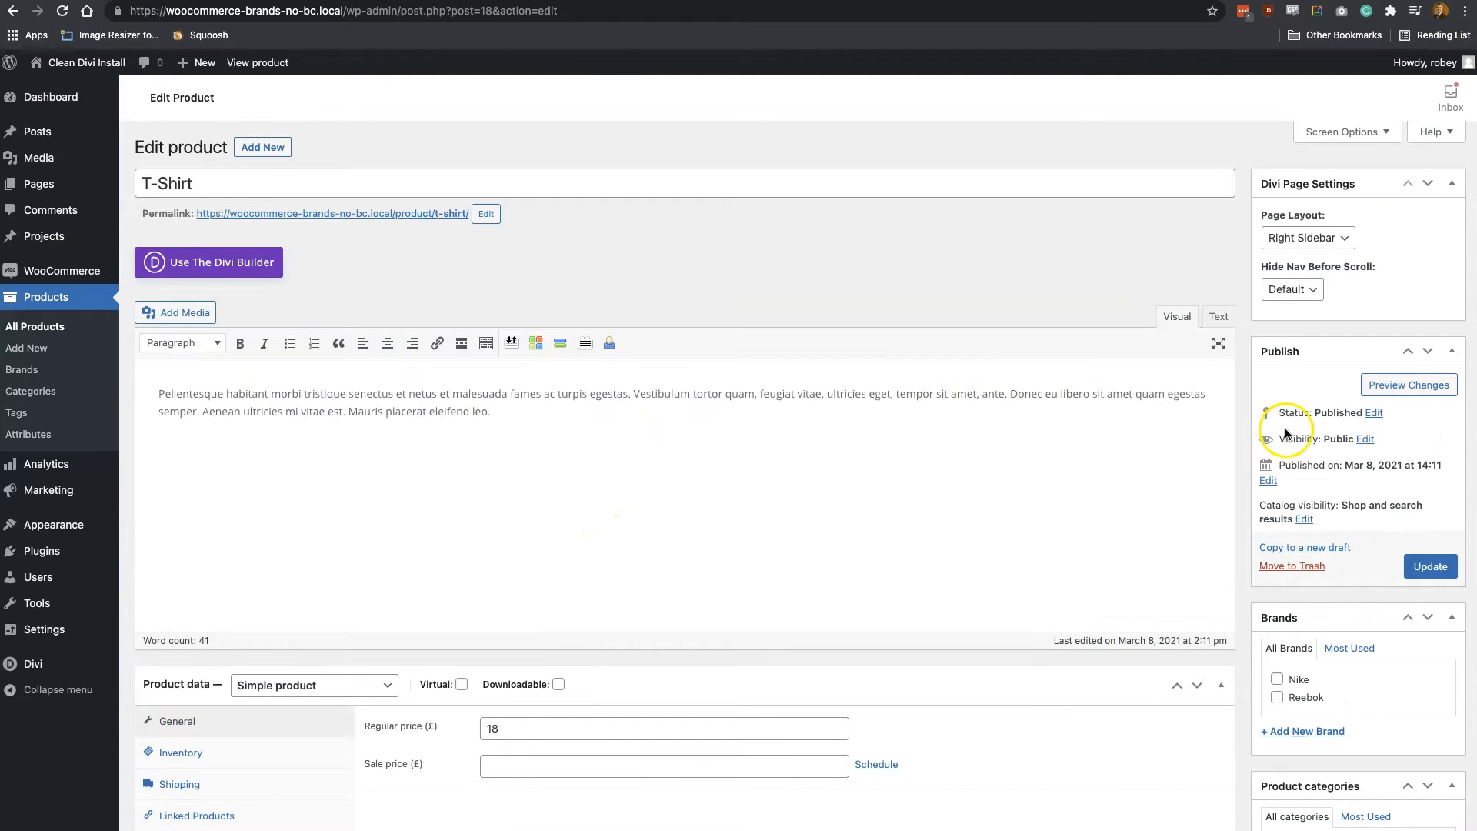
pyautogui.click(1290, 699)
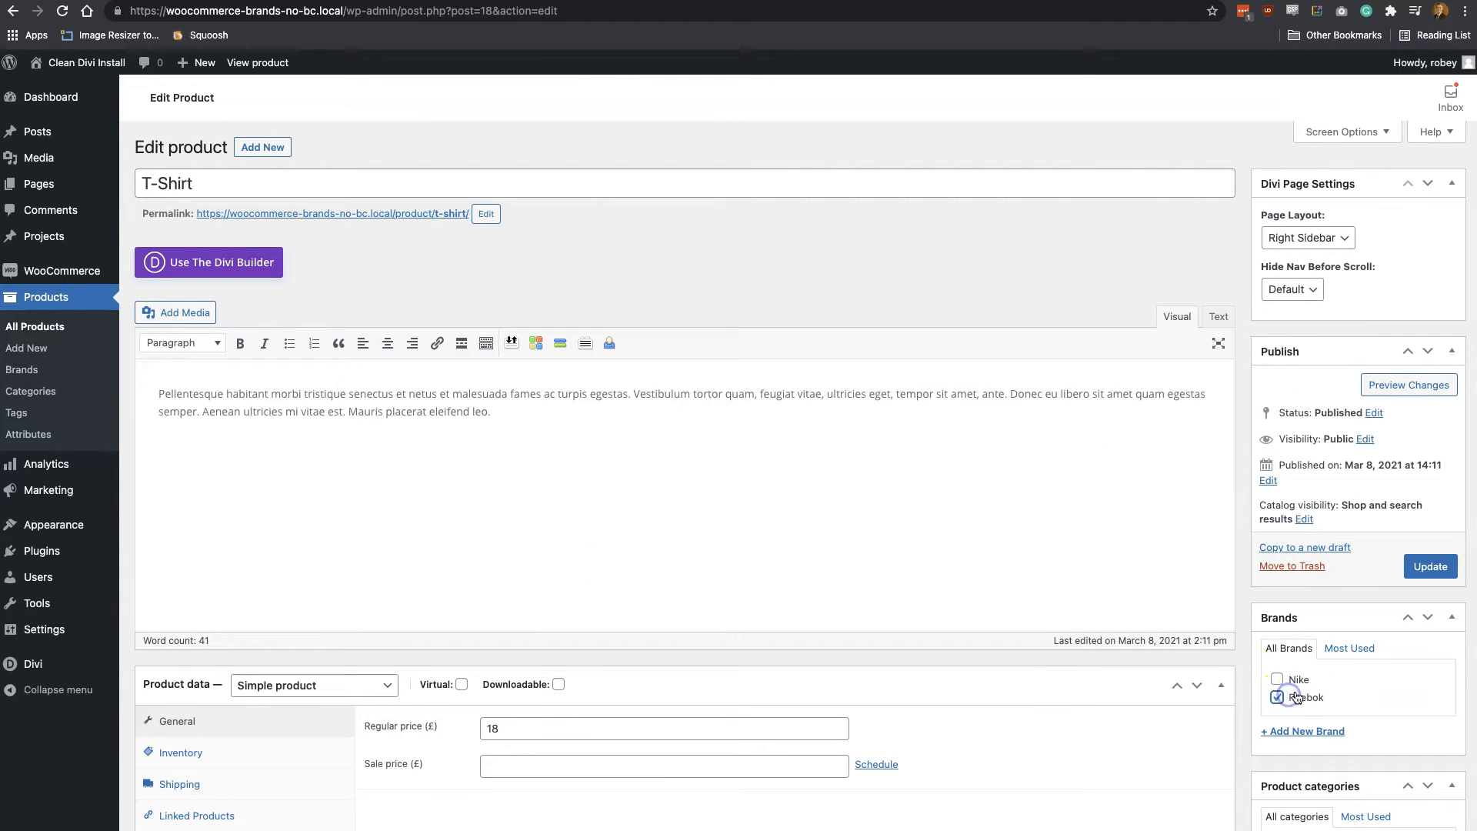
pyautogui.click(1438, 567)
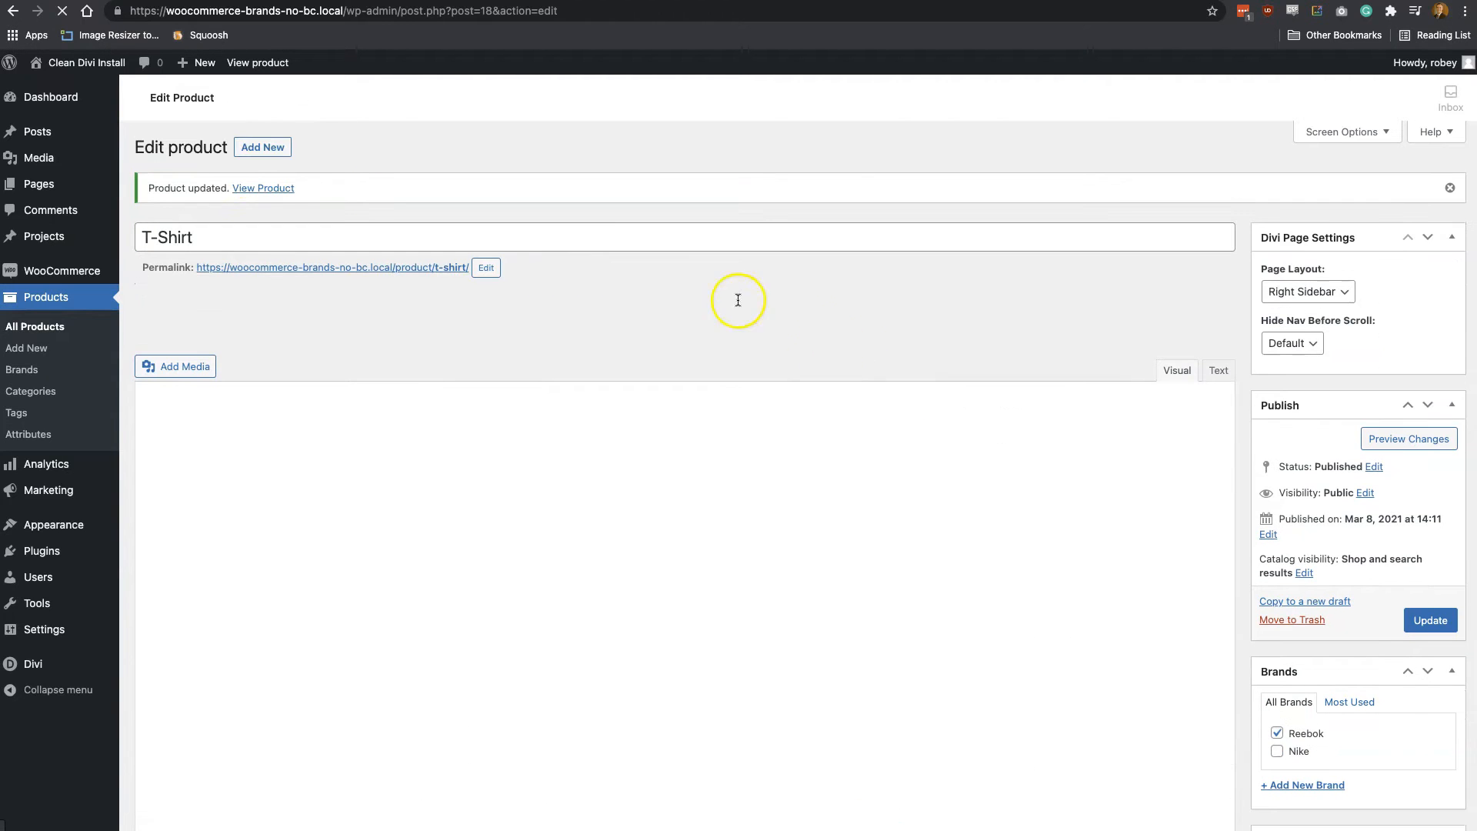
# View the T-Shirt product page in the store and check its brand logo and Brand information
pyautogui.click(269, 195)
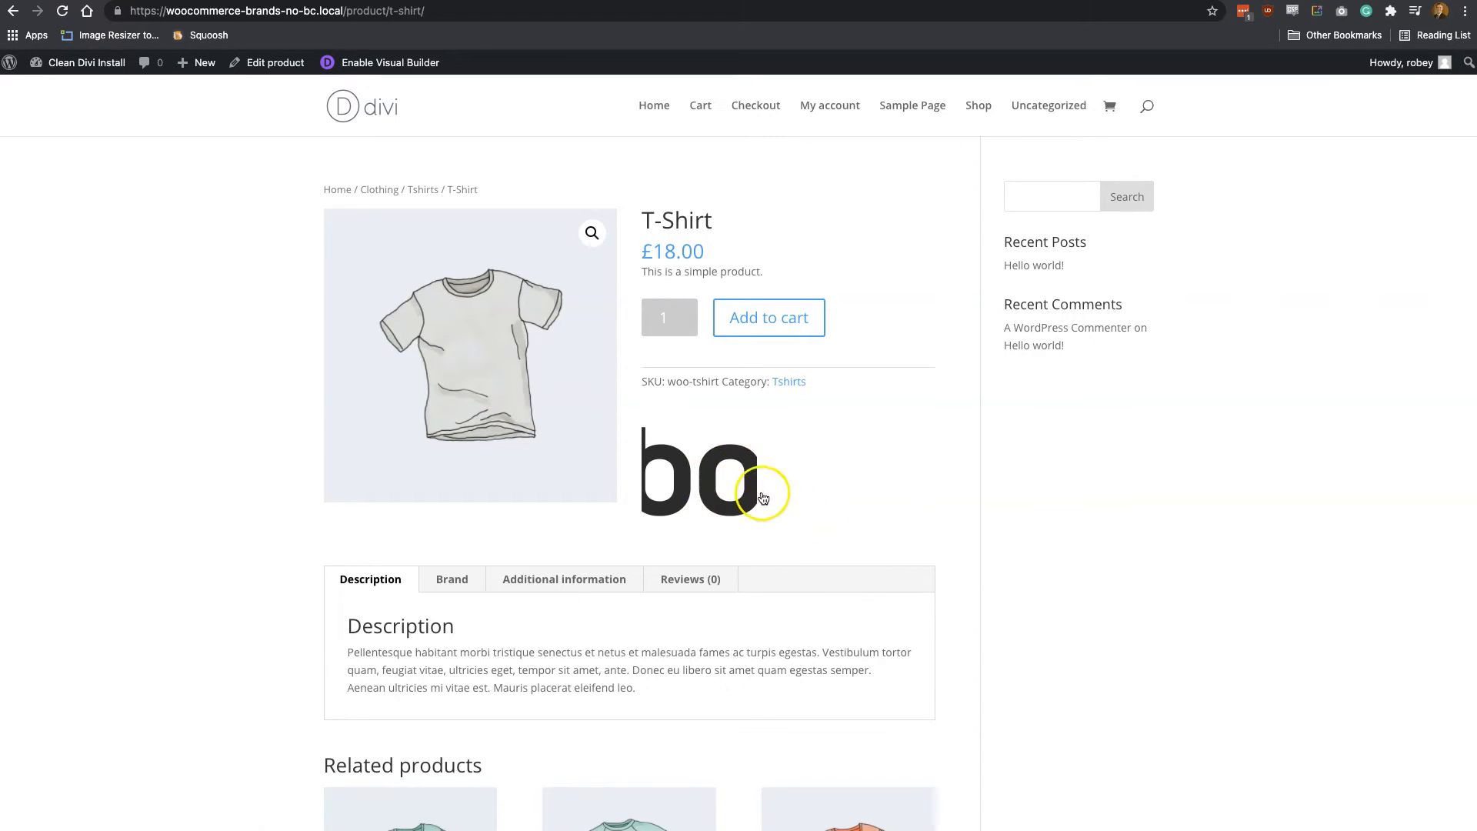
pyautogui.scroll(-4, 765, 498)
pyautogui.click(444, 327)
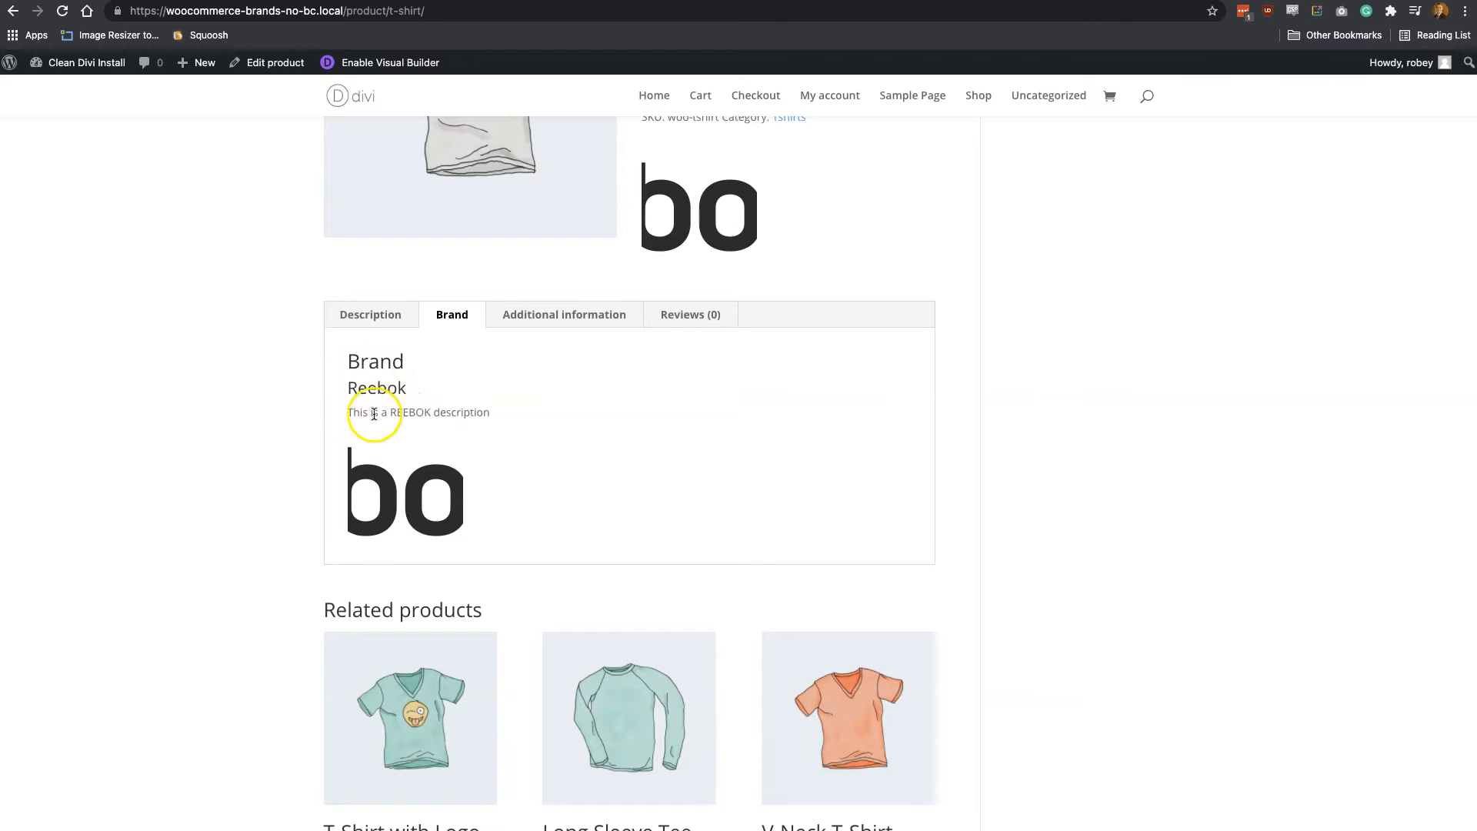
pyautogui.scroll(4, 772, 508)
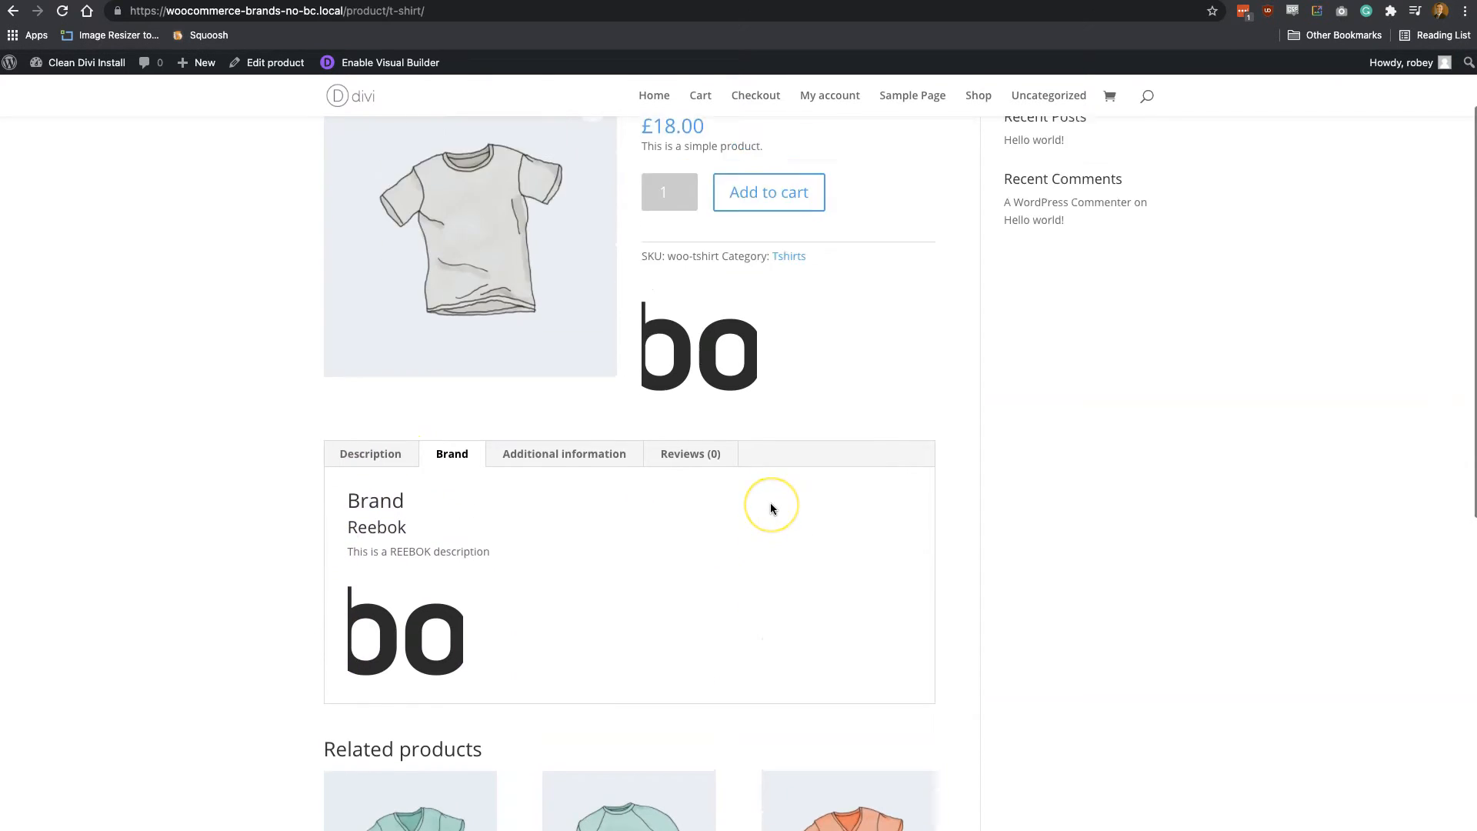
# Open the Reebok brand page from the product's brand logo and review its banner, description and products
pyautogui.click(700, 448)
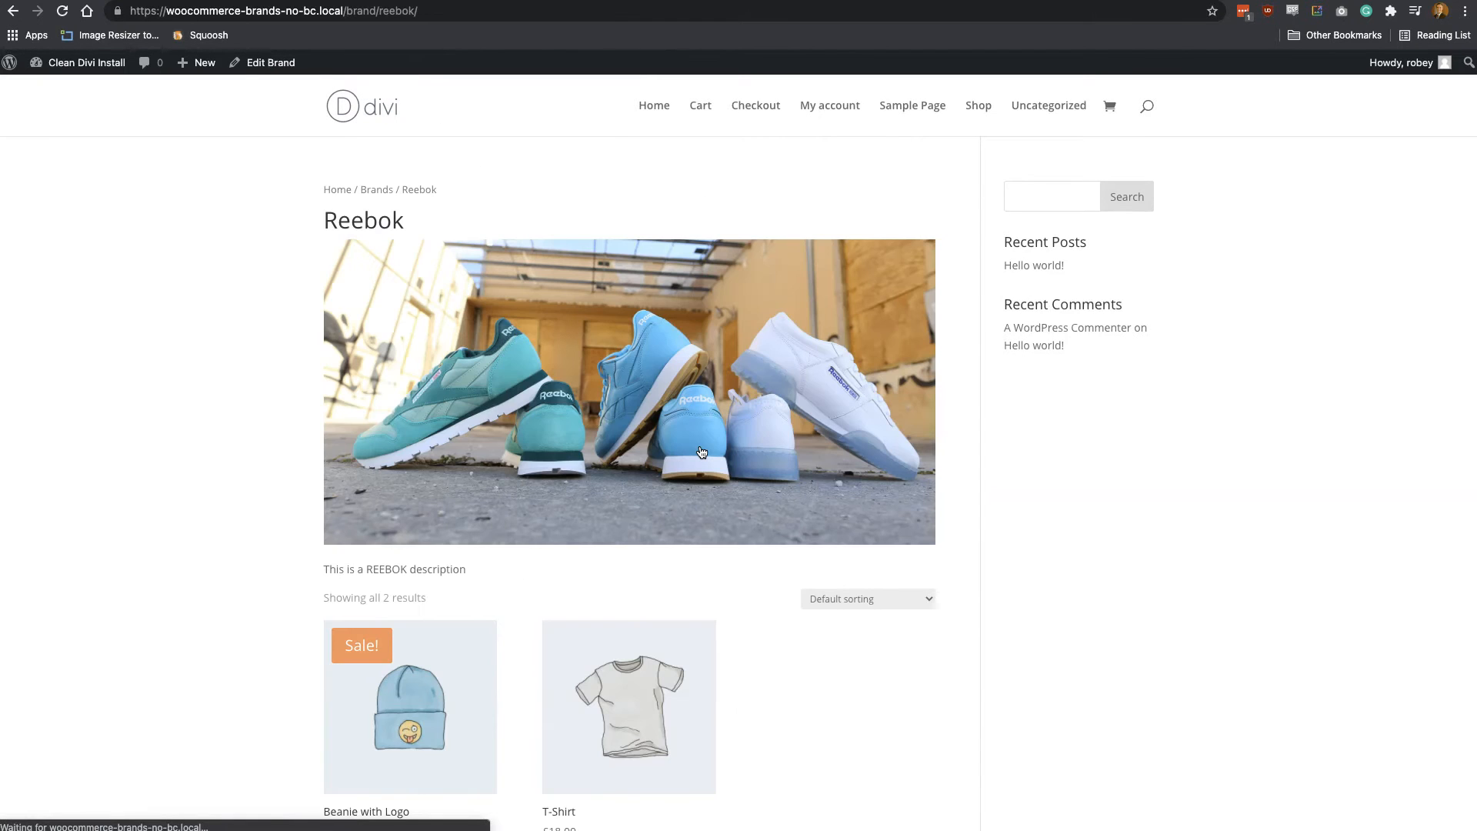
pyautogui.click(782, 440)
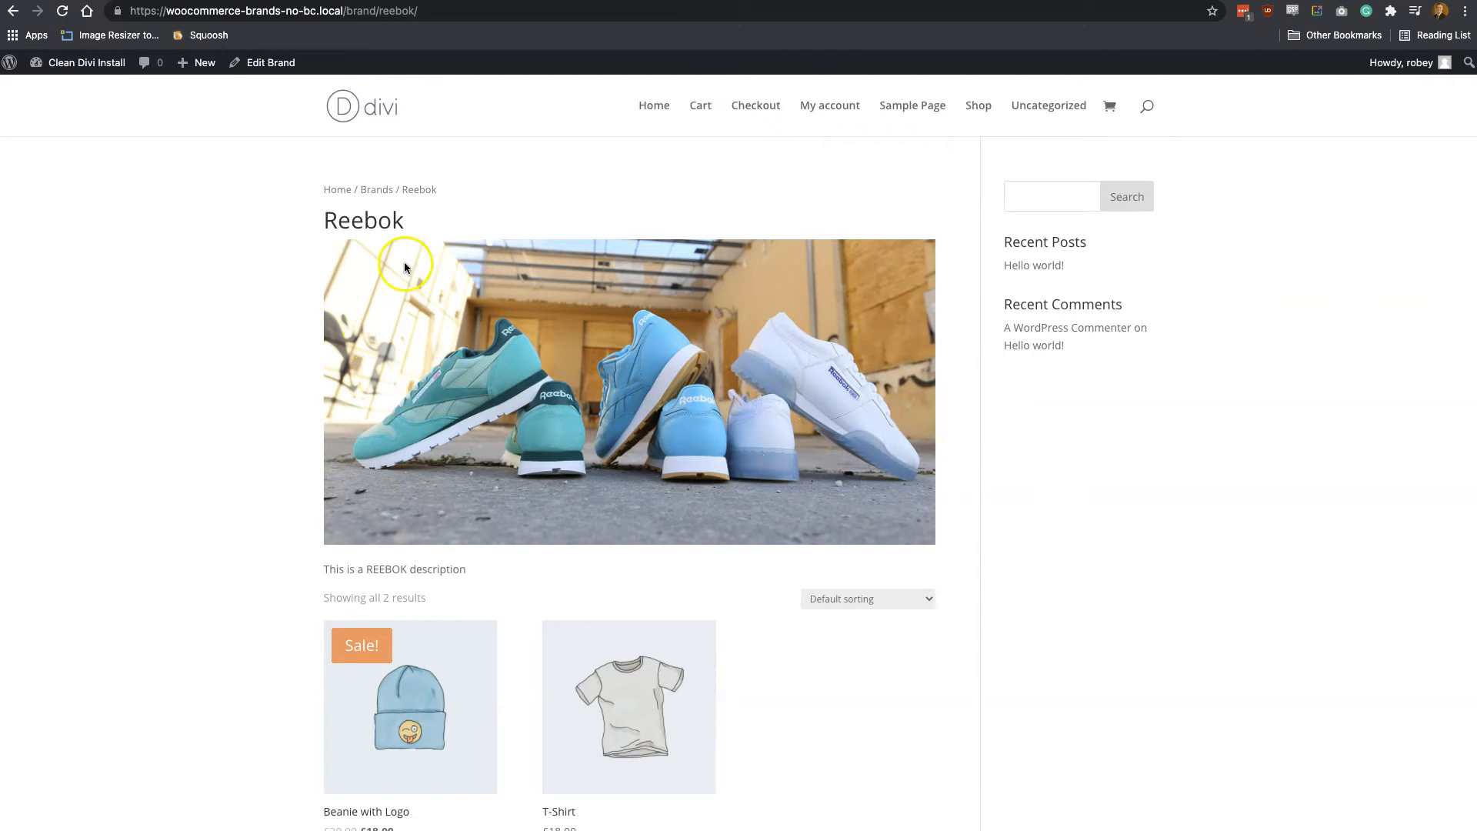
pyautogui.scroll(-3, 592, 406)
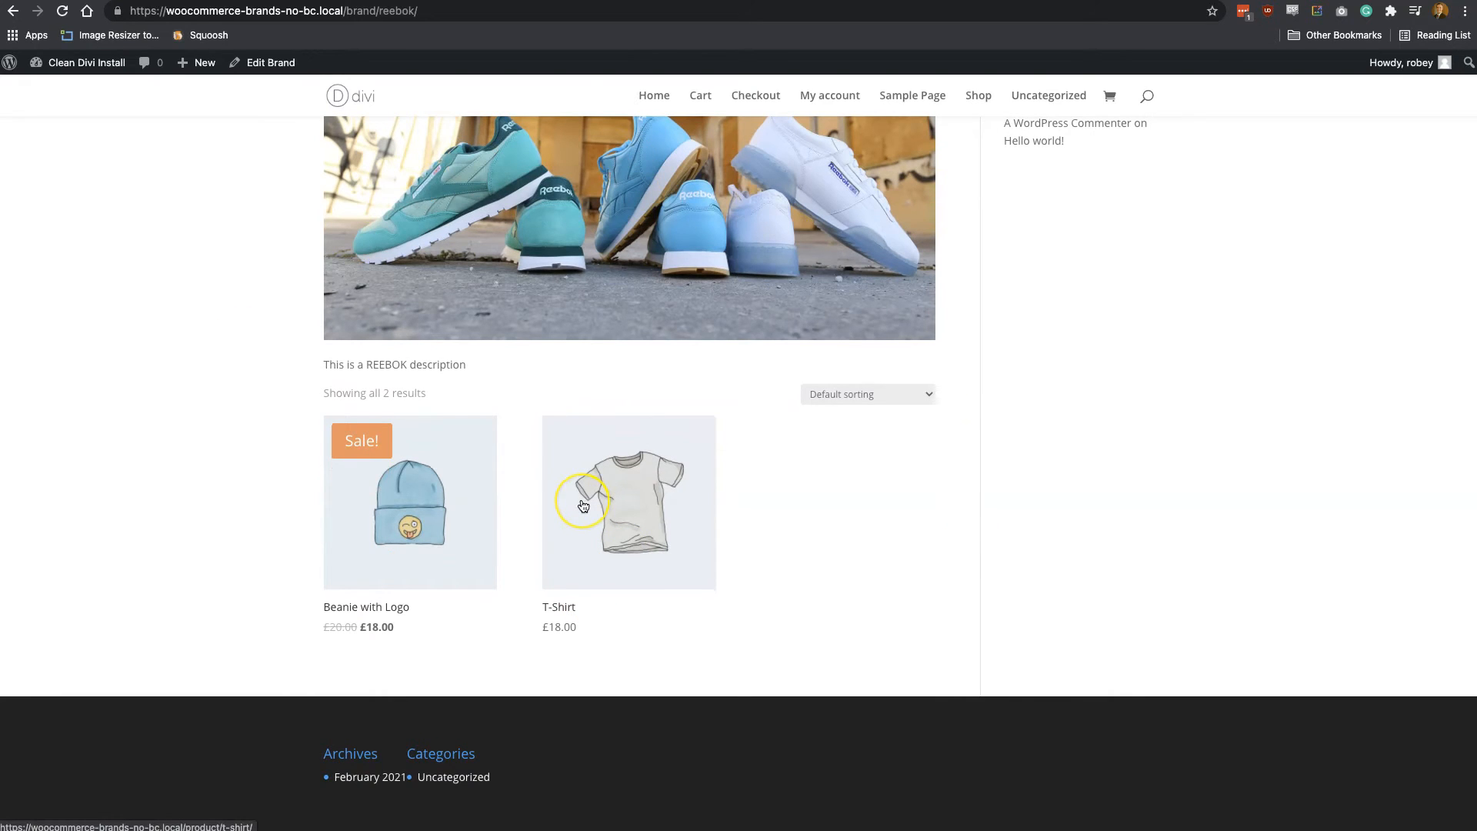
pyautogui.scroll(3, 584, 506)
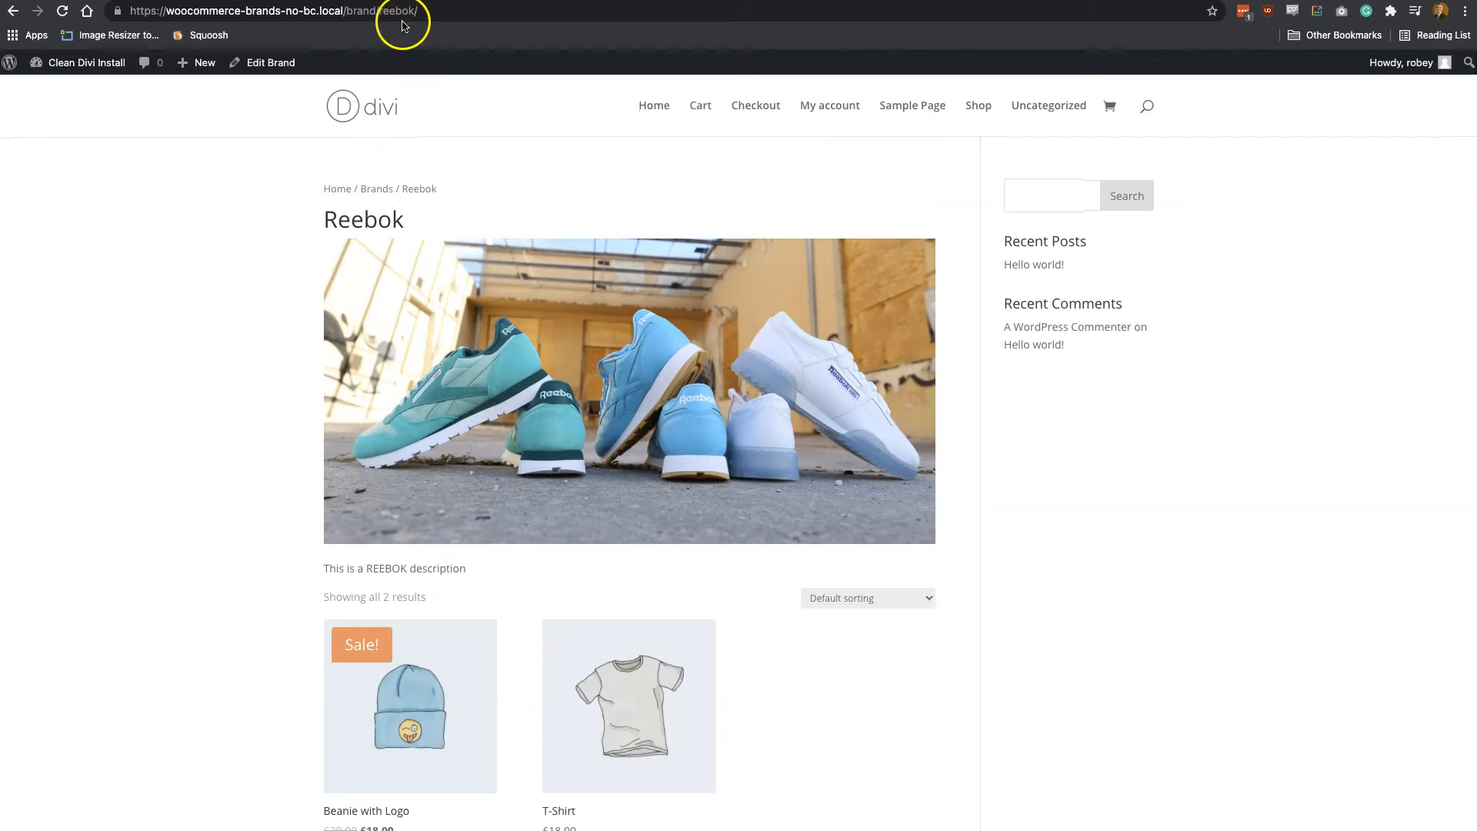
# Return to the Brands plugin settings and review the single-product brand position options and the General section
pyautogui.click(343, 1)
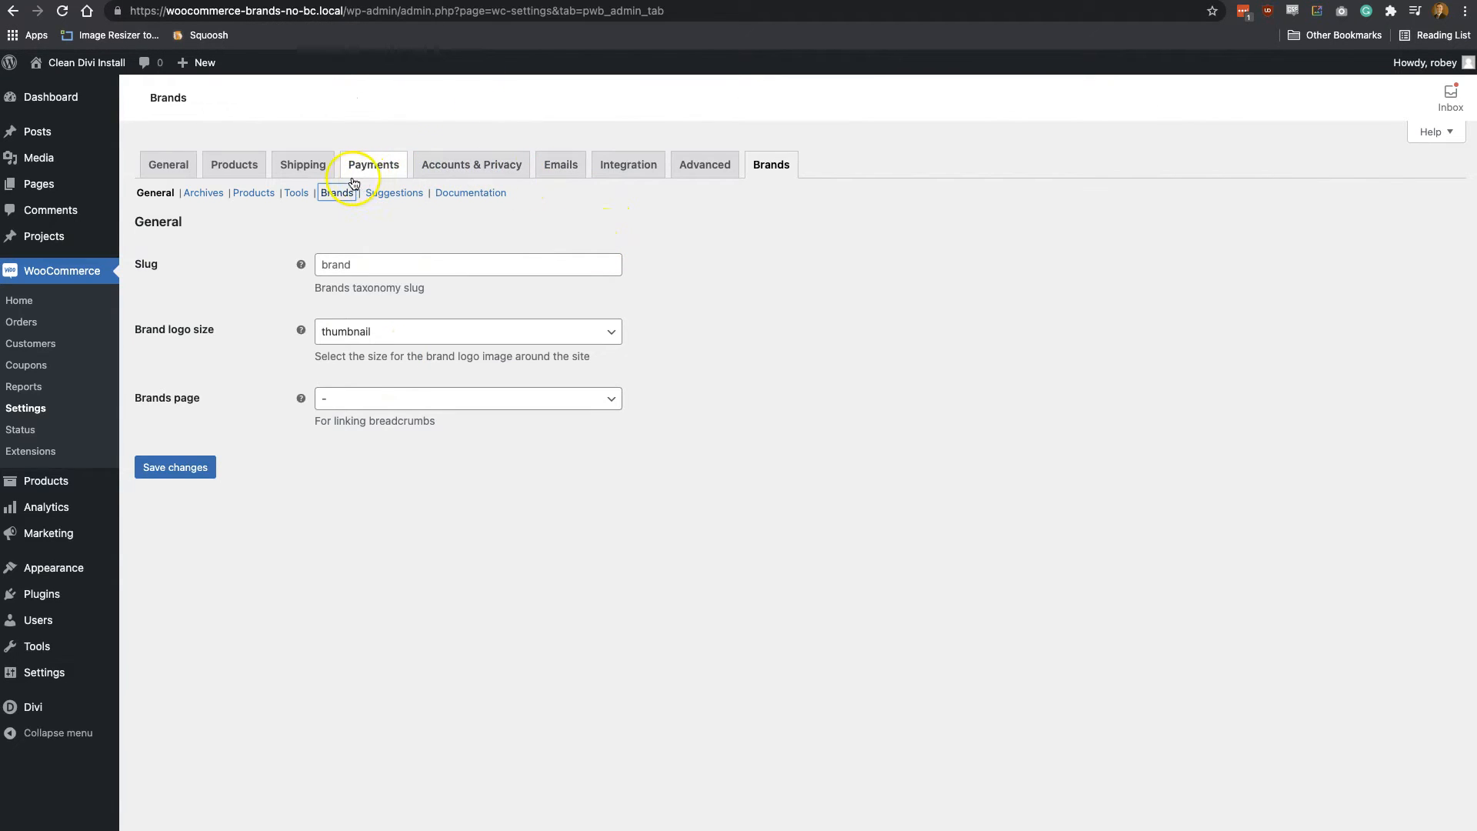
pyautogui.click(243, 193)
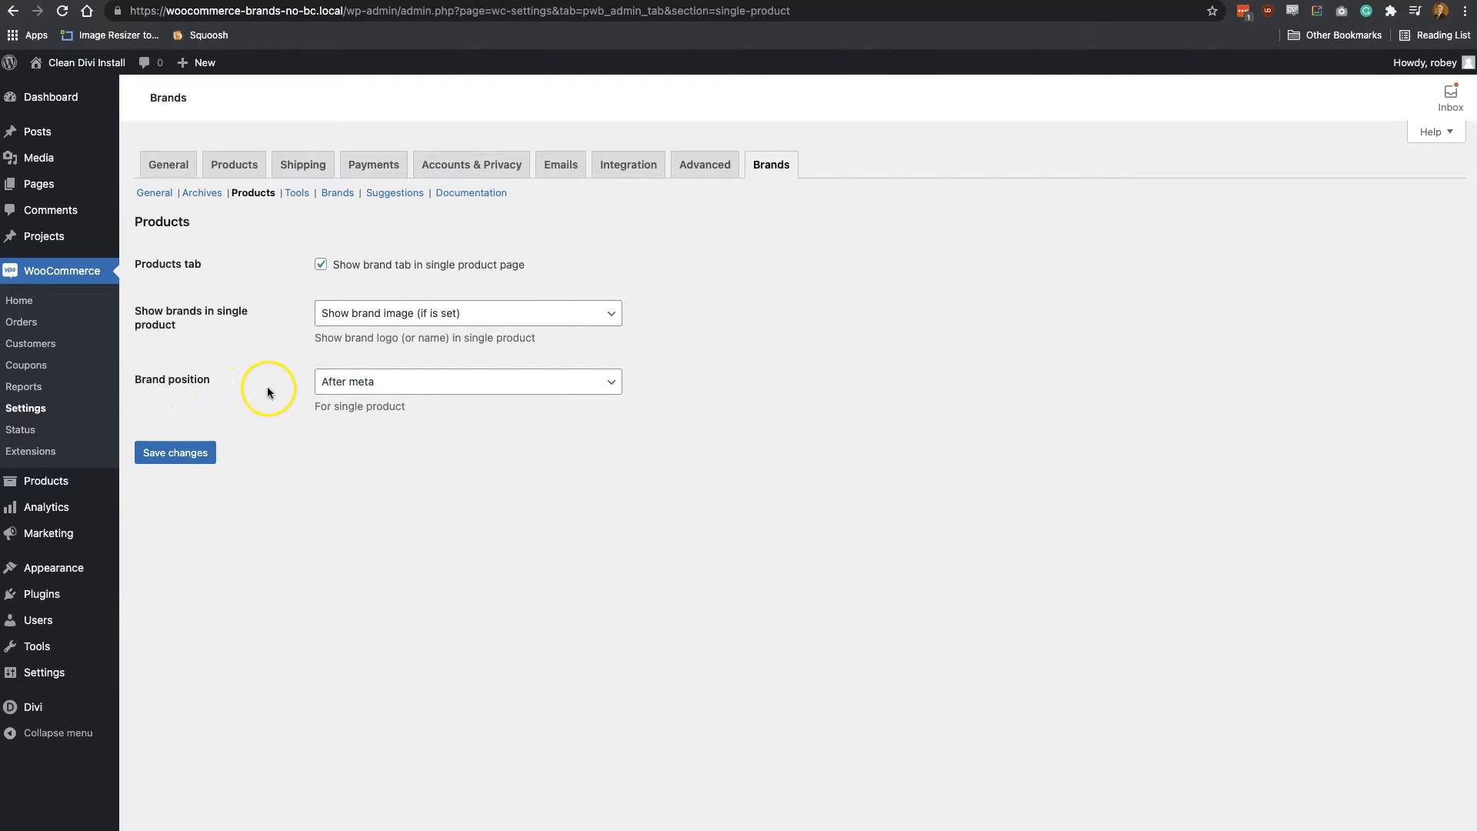
pyautogui.click(369, 381)
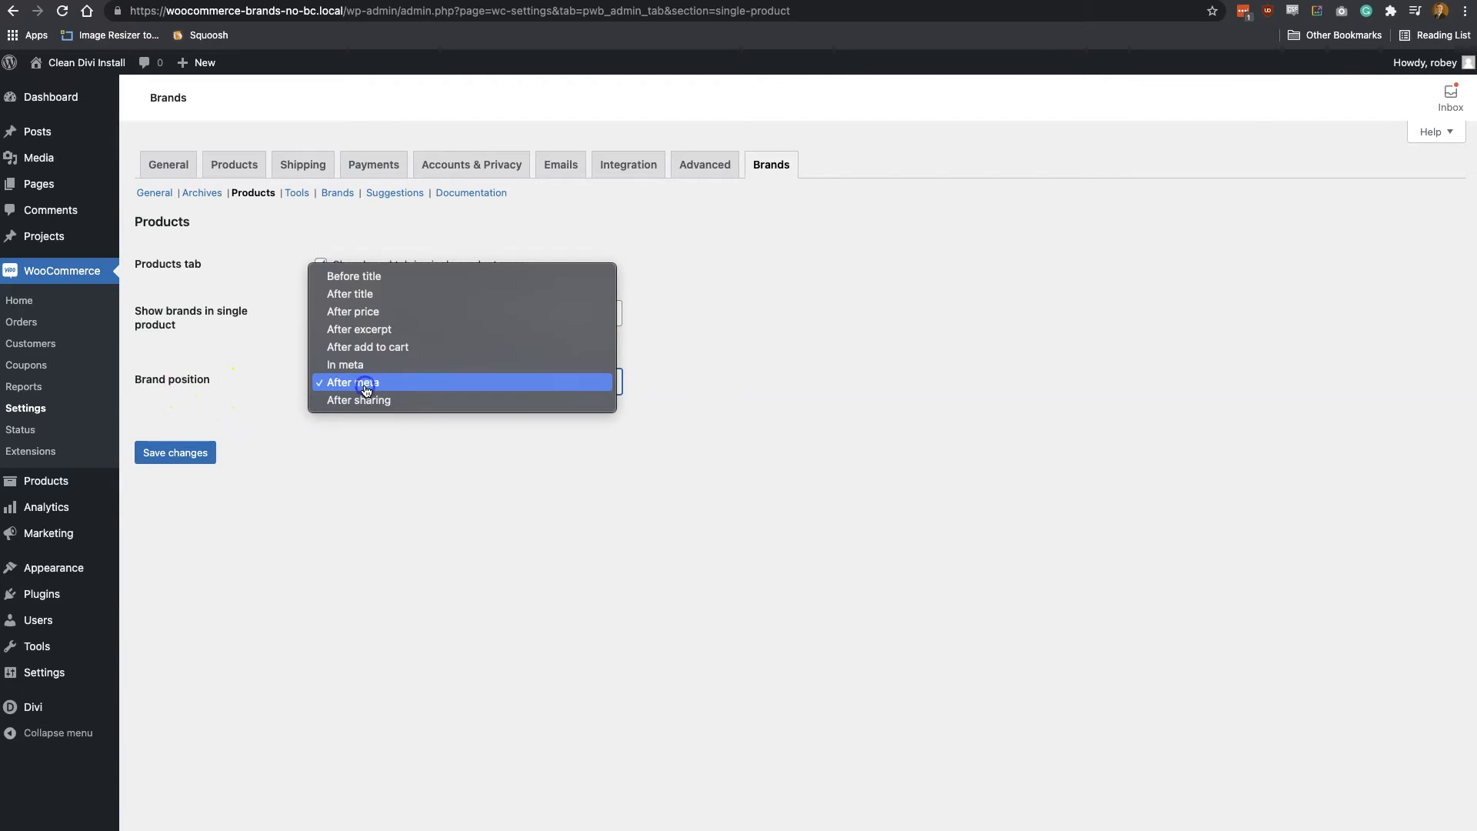
pyautogui.click(1006, 365)
pyautogui.click(478, 232)
pyautogui.click(161, 195)
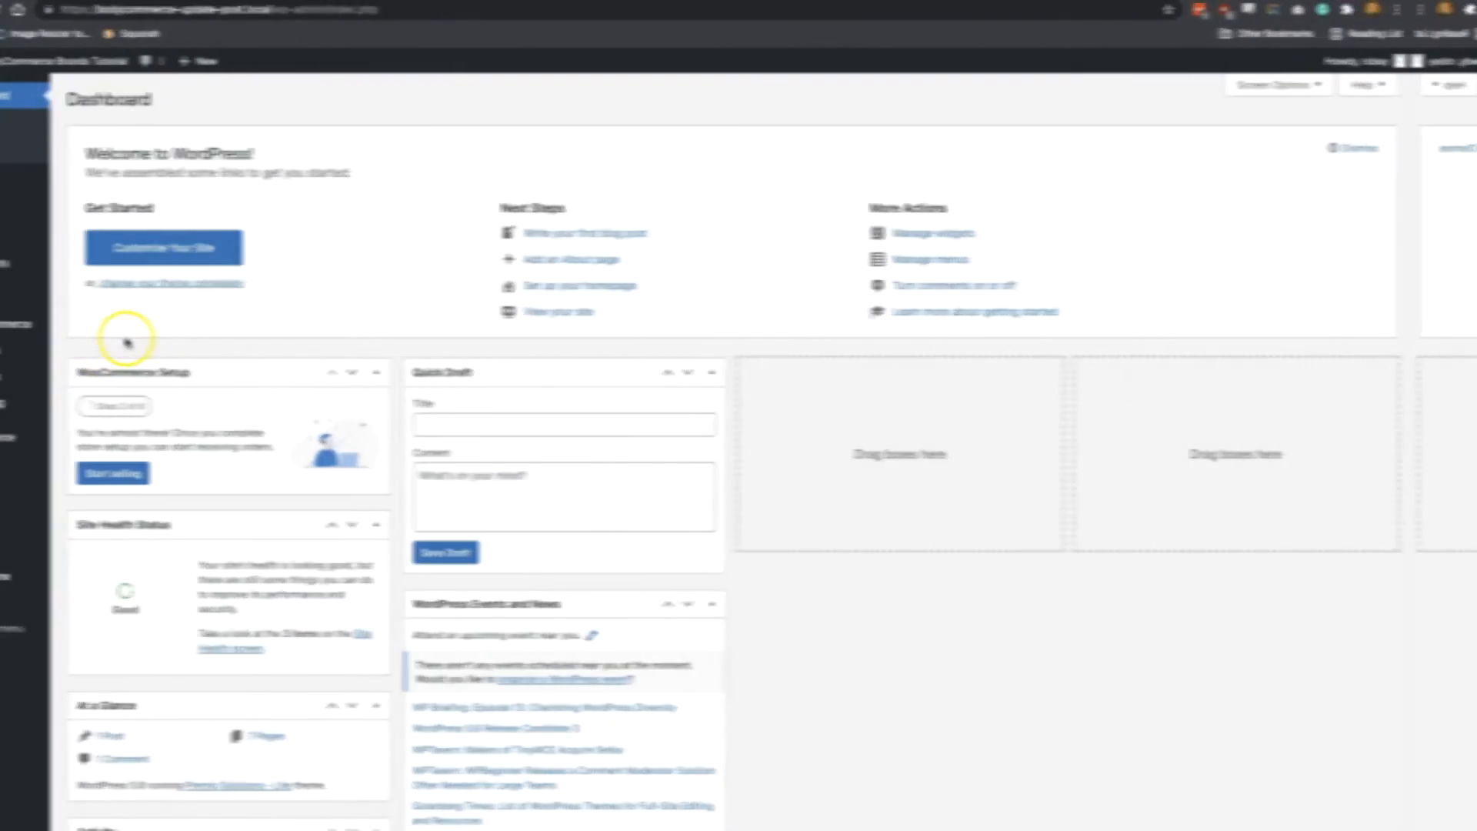
# Create a product attribute named Brands with archives enabled and its type set to Image
pyautogui.moveTo(117, 353)
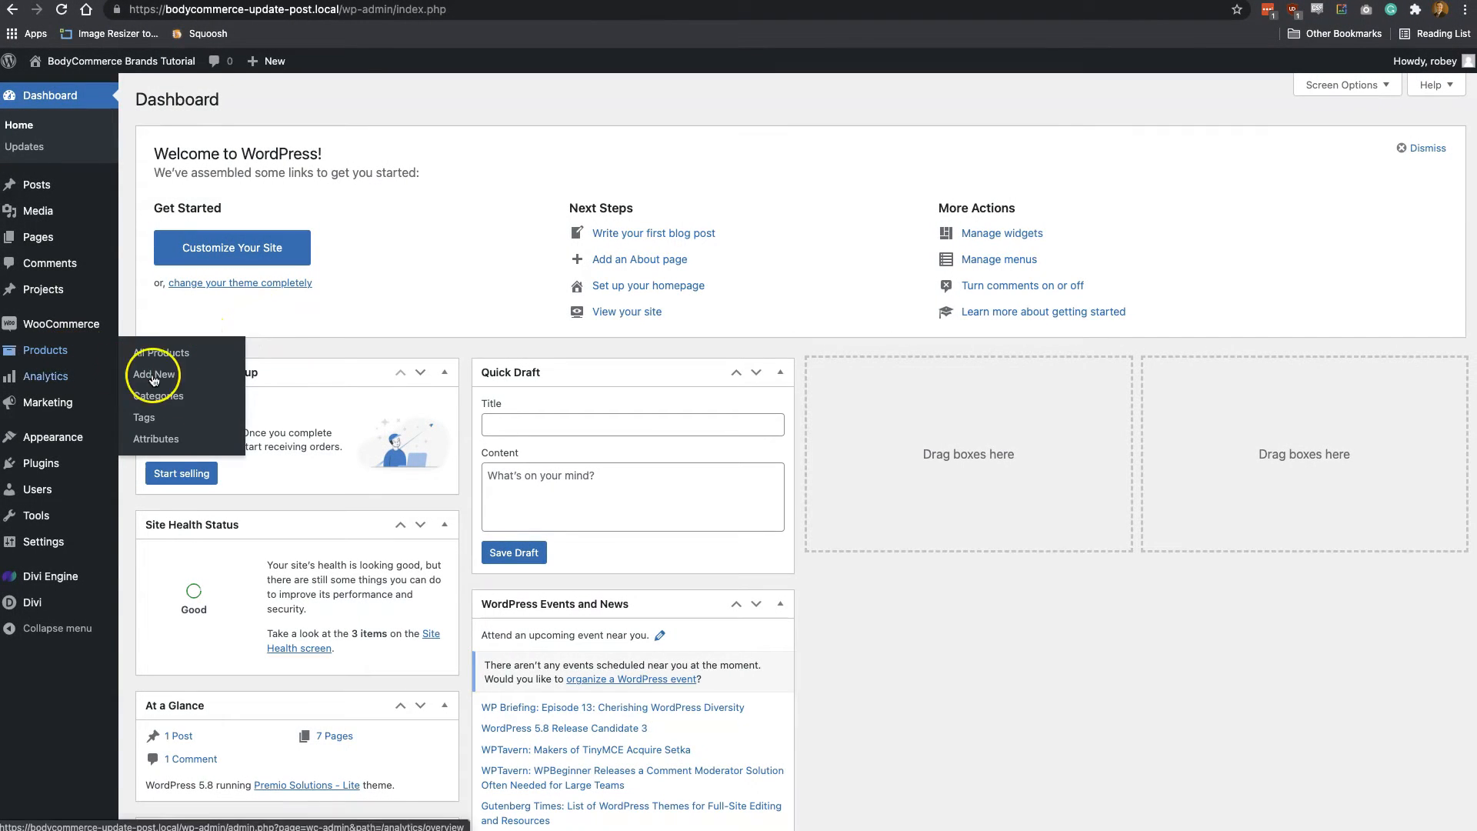
pyautogui.click(174, 440)
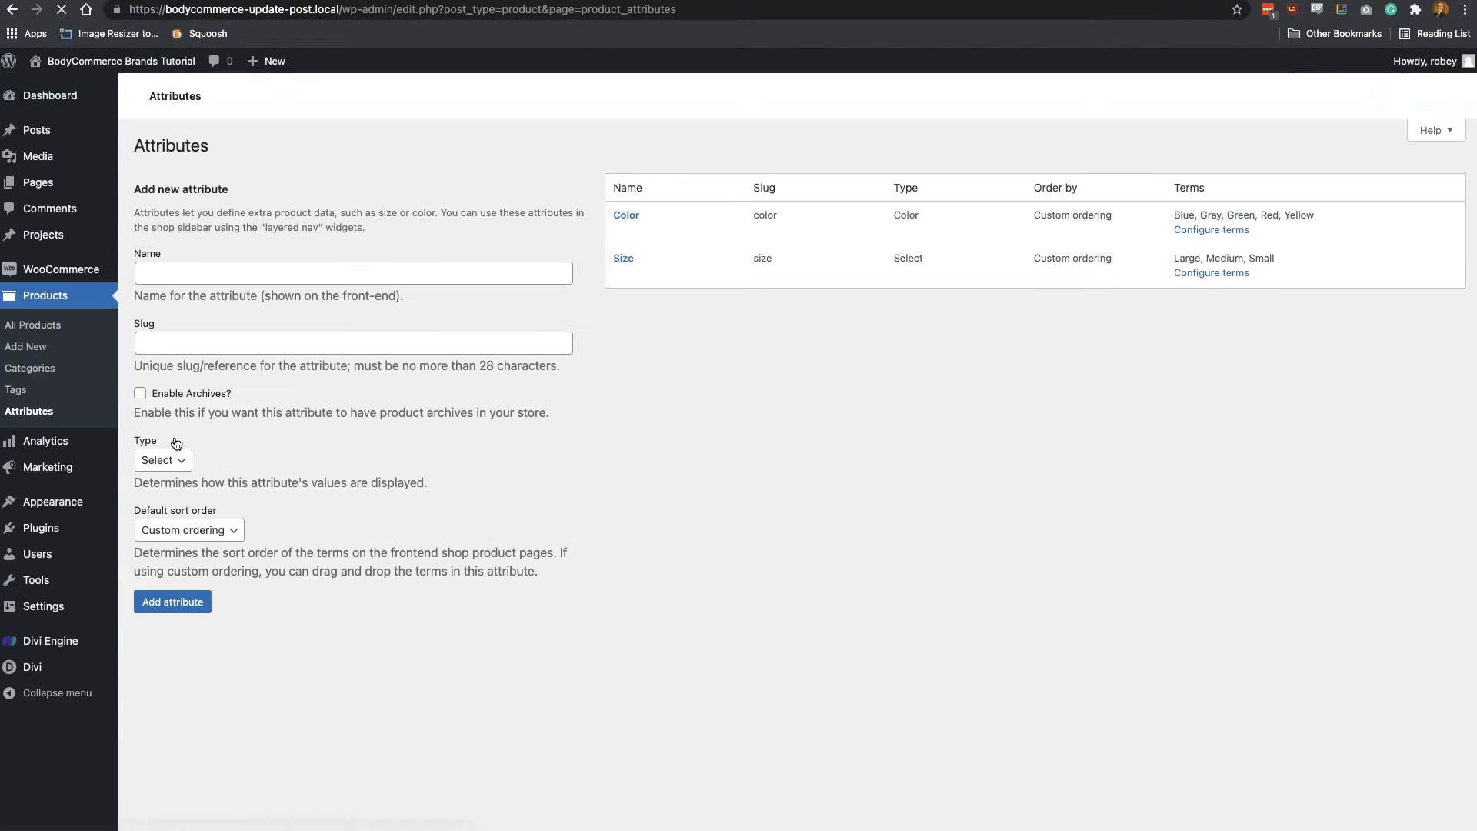
pyautogui.click(189, 277)
pyautogui.write('Brands')
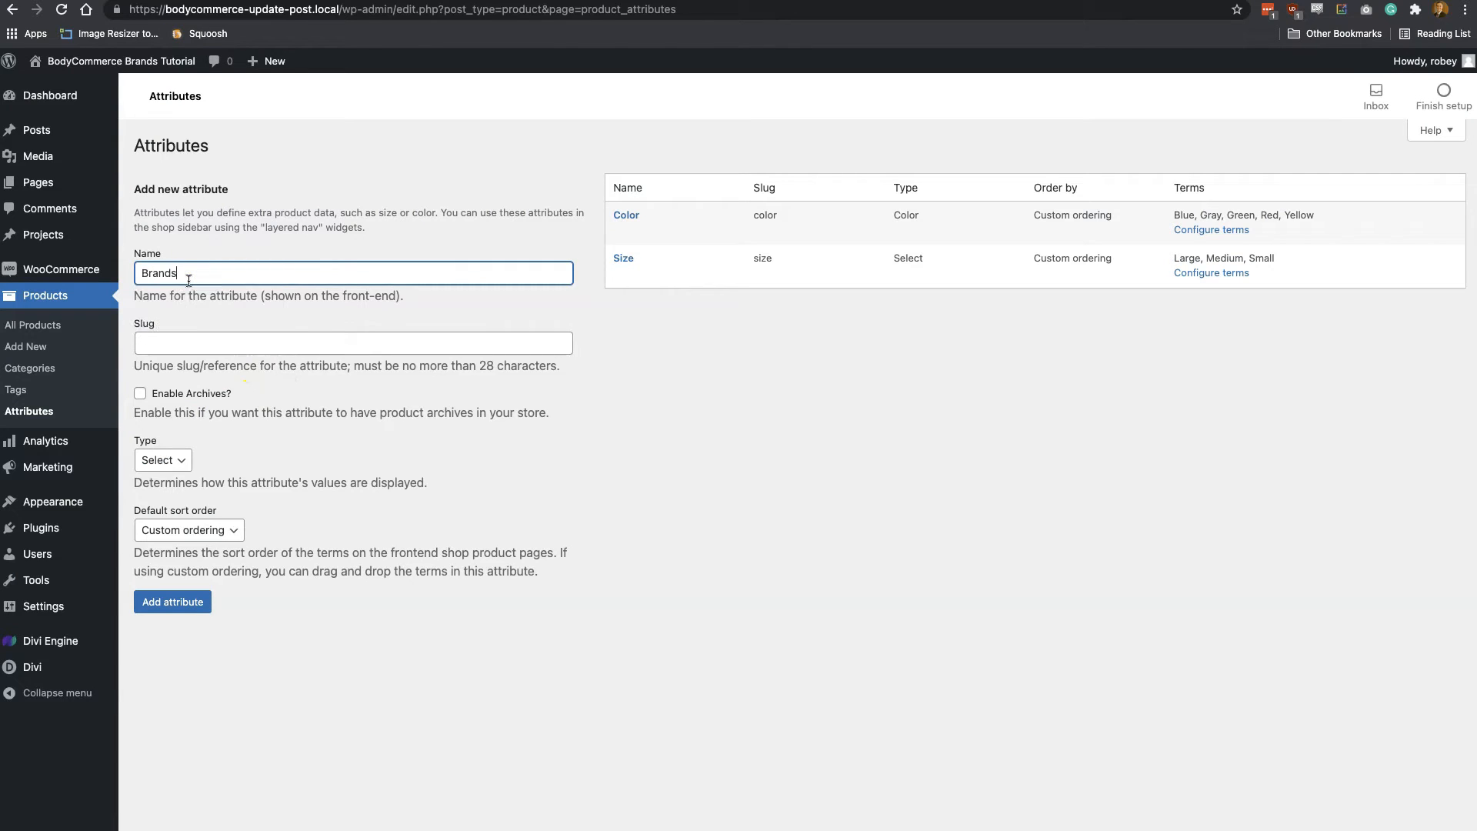
pyautogui.click(229, 437)
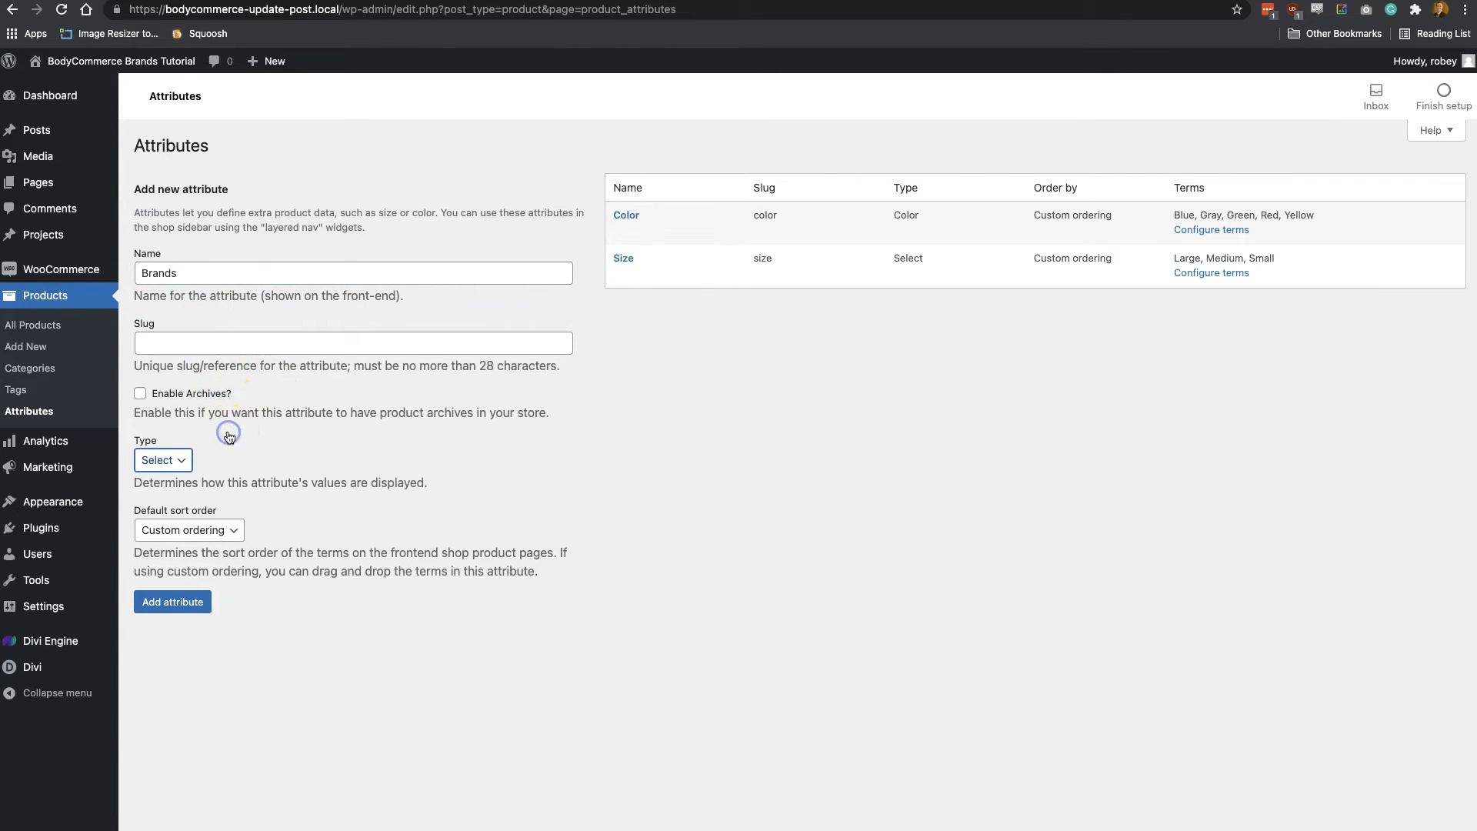
pyautogui.click(164, 392)
pyautogui.click(165, 461)
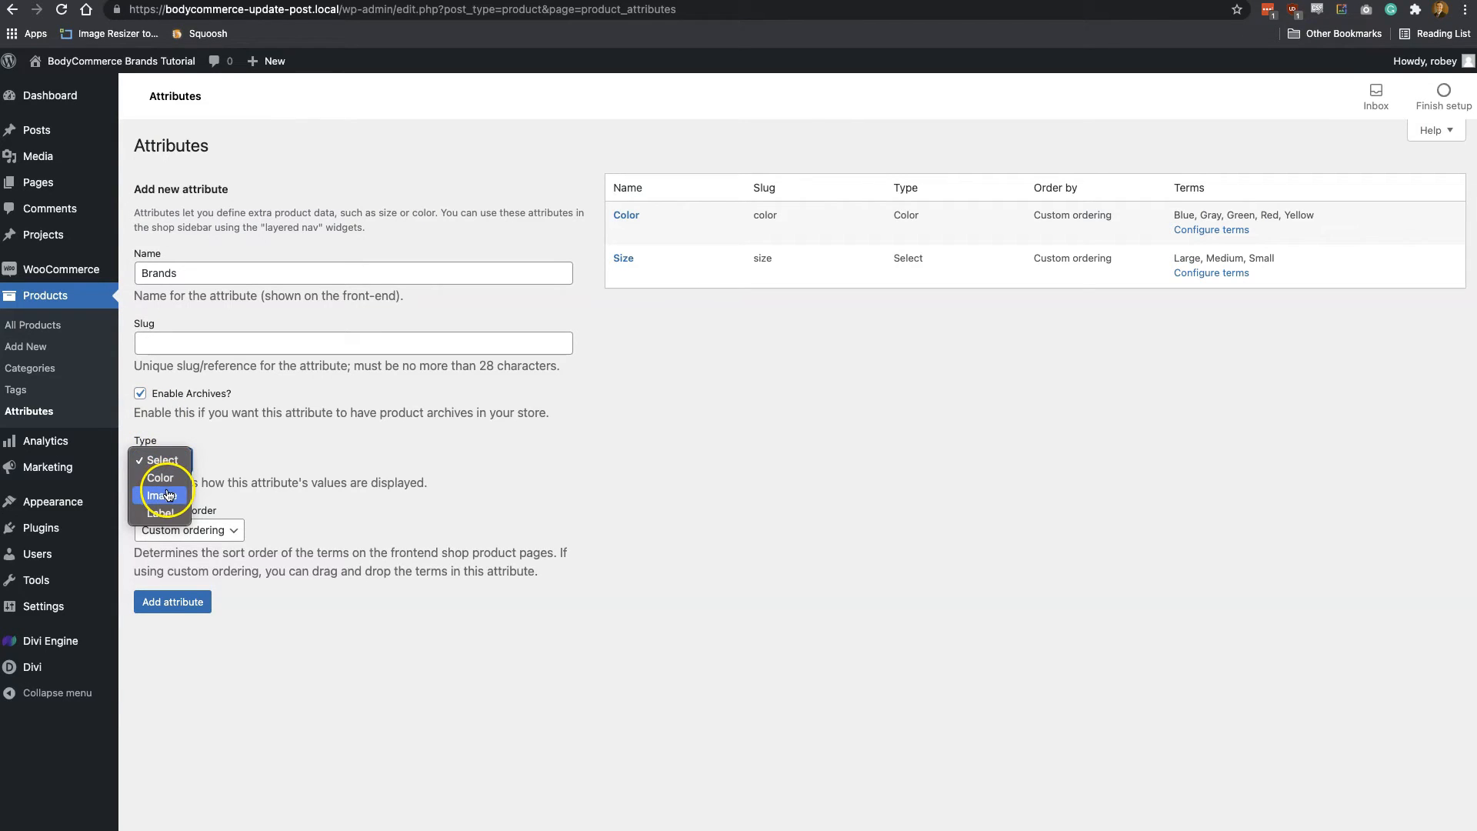
pyautogui.click(169, 495)
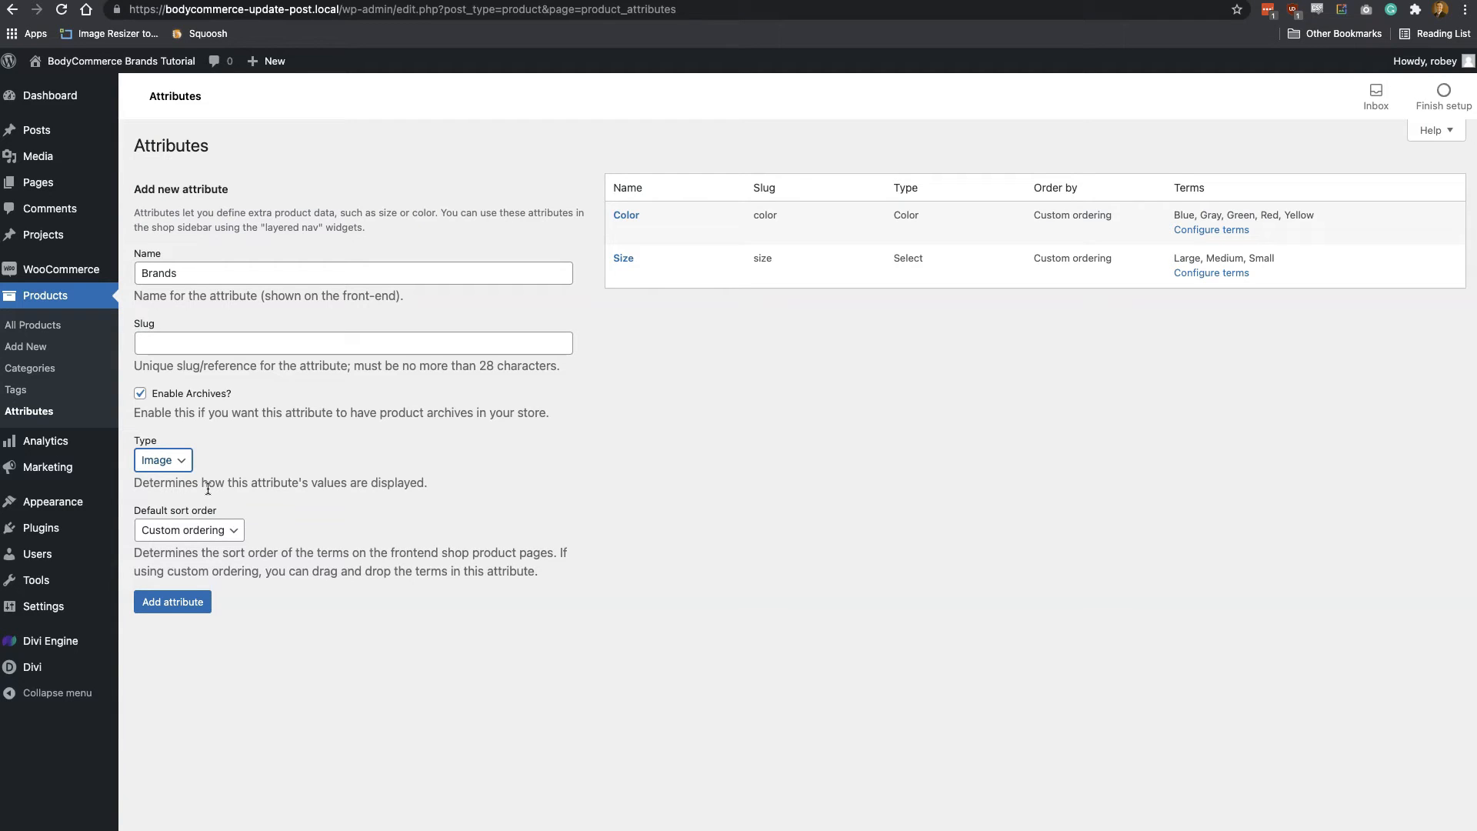
pyautogui.click(204, 609)
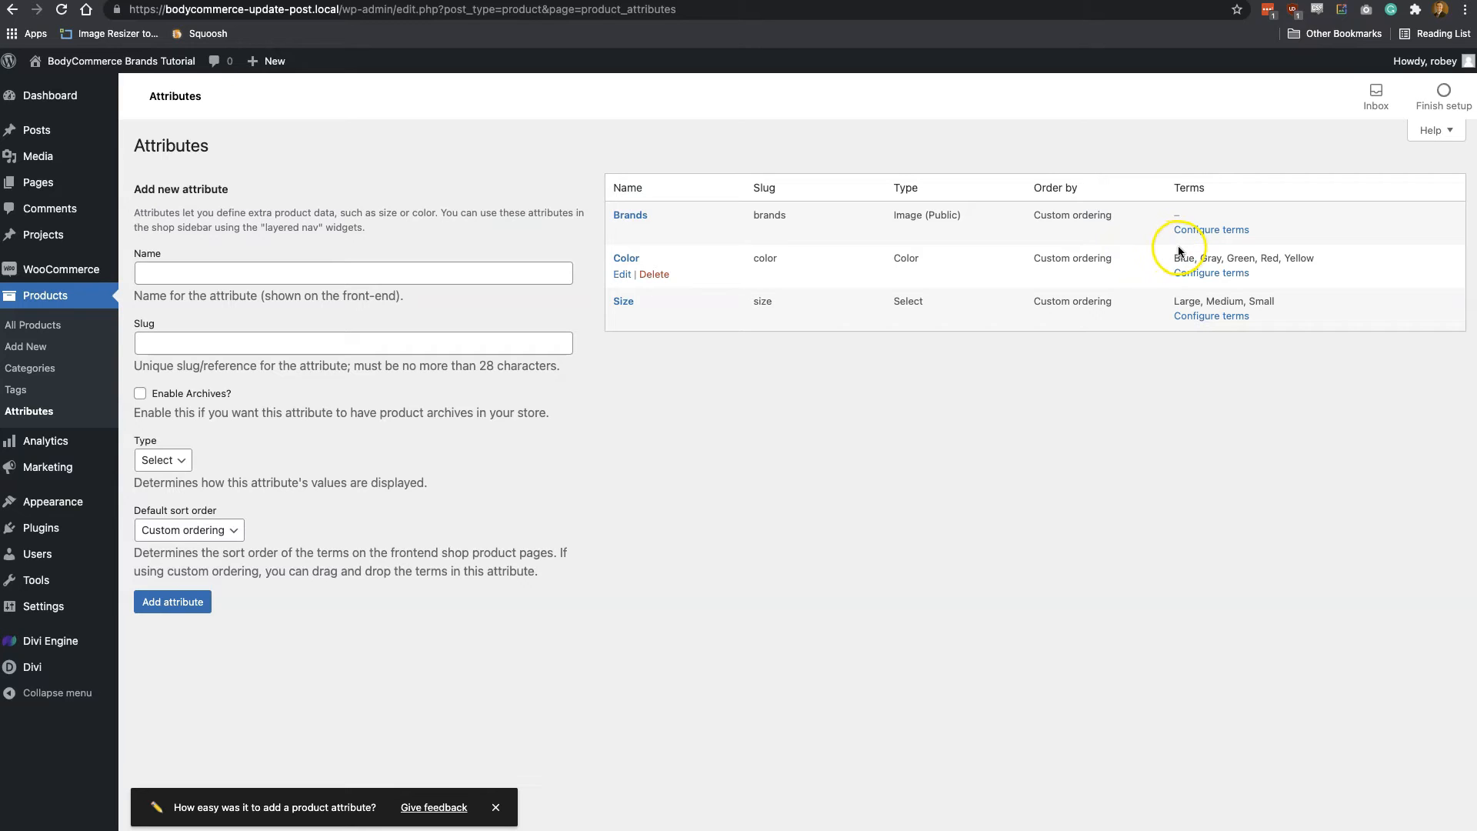
# Configure the Brands attribute's terms, entering a new term named Nike with the description "This is a Nike description"
pyautogui.click(1210, 231)
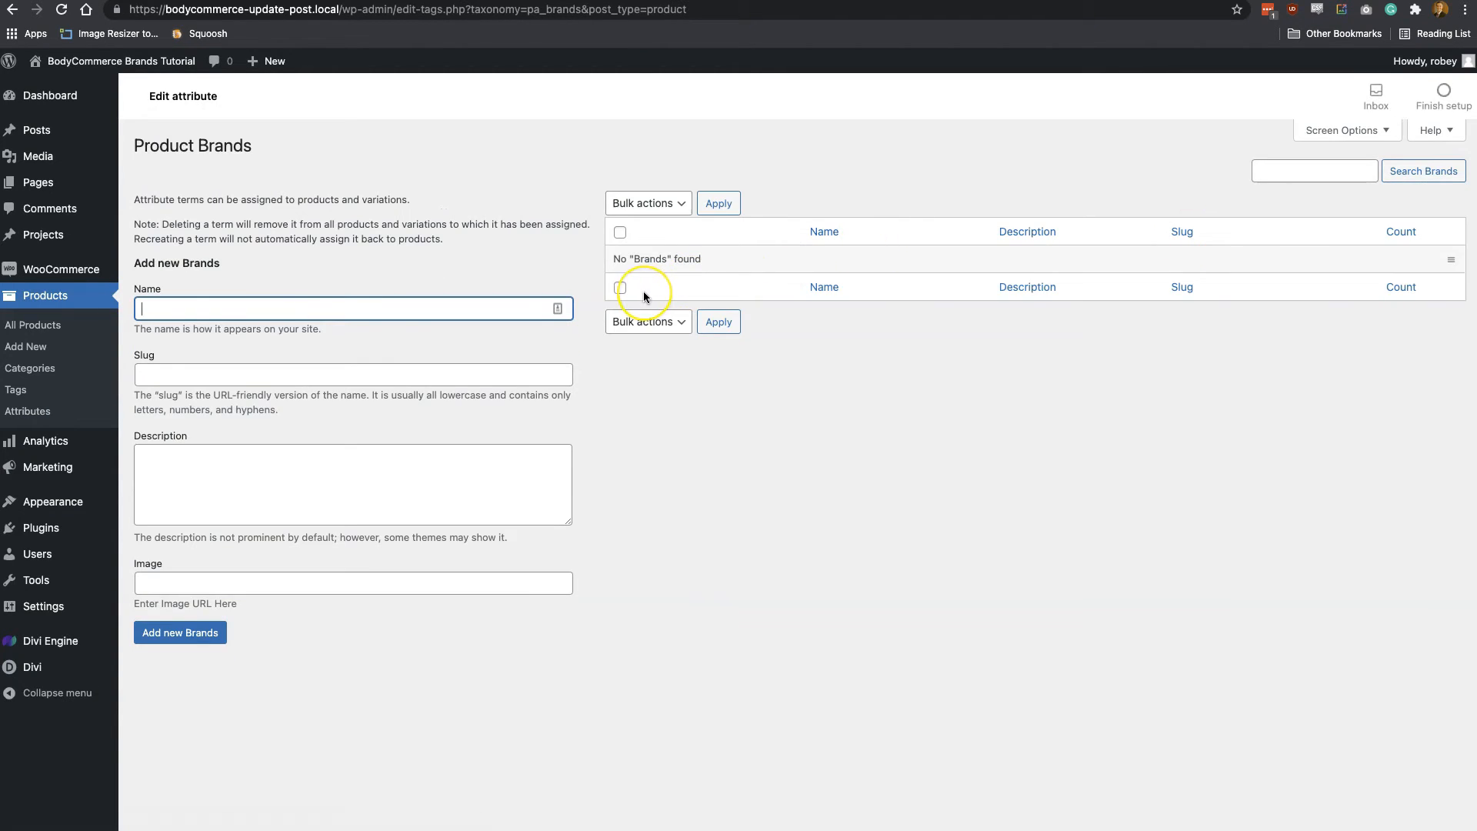
pyautogui.write('Nike')
pyautogui.click(251, 490)
pyautogui.write('This is a Nike')
pyautogui.press('BackSpace')
pyautogui.press('BackSpace')
pyautogui.press('BackSpace')
pyautogui.write('ike descripito')
pyautogui.press('BackSpace')
pyautogui.write('ion')
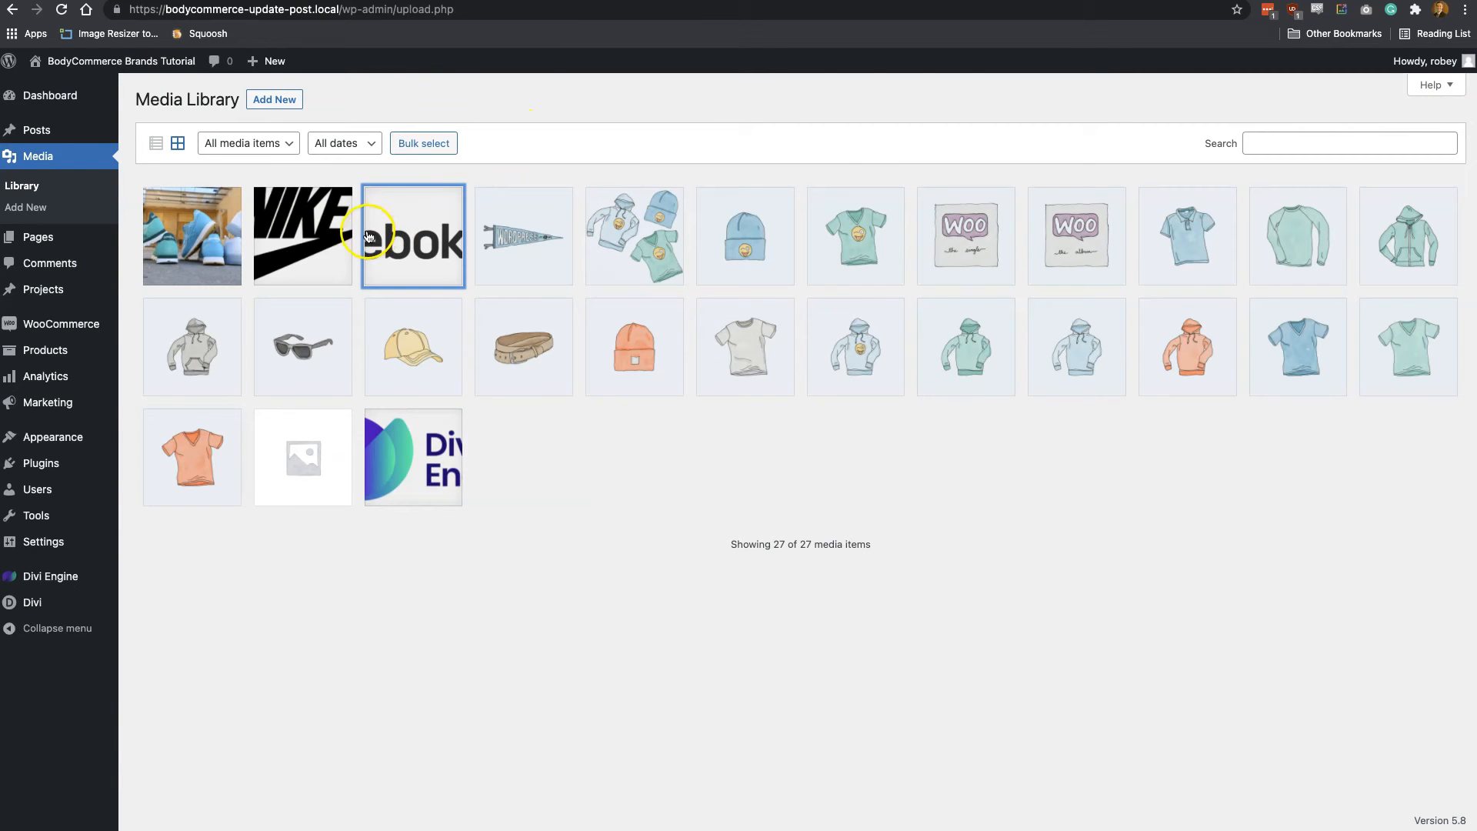
# Copy the Nike logo's file URL from the media library into the term's image and add the Nike term
pyautogui.click(328, 231)
pyautogui.click(1190, 488)
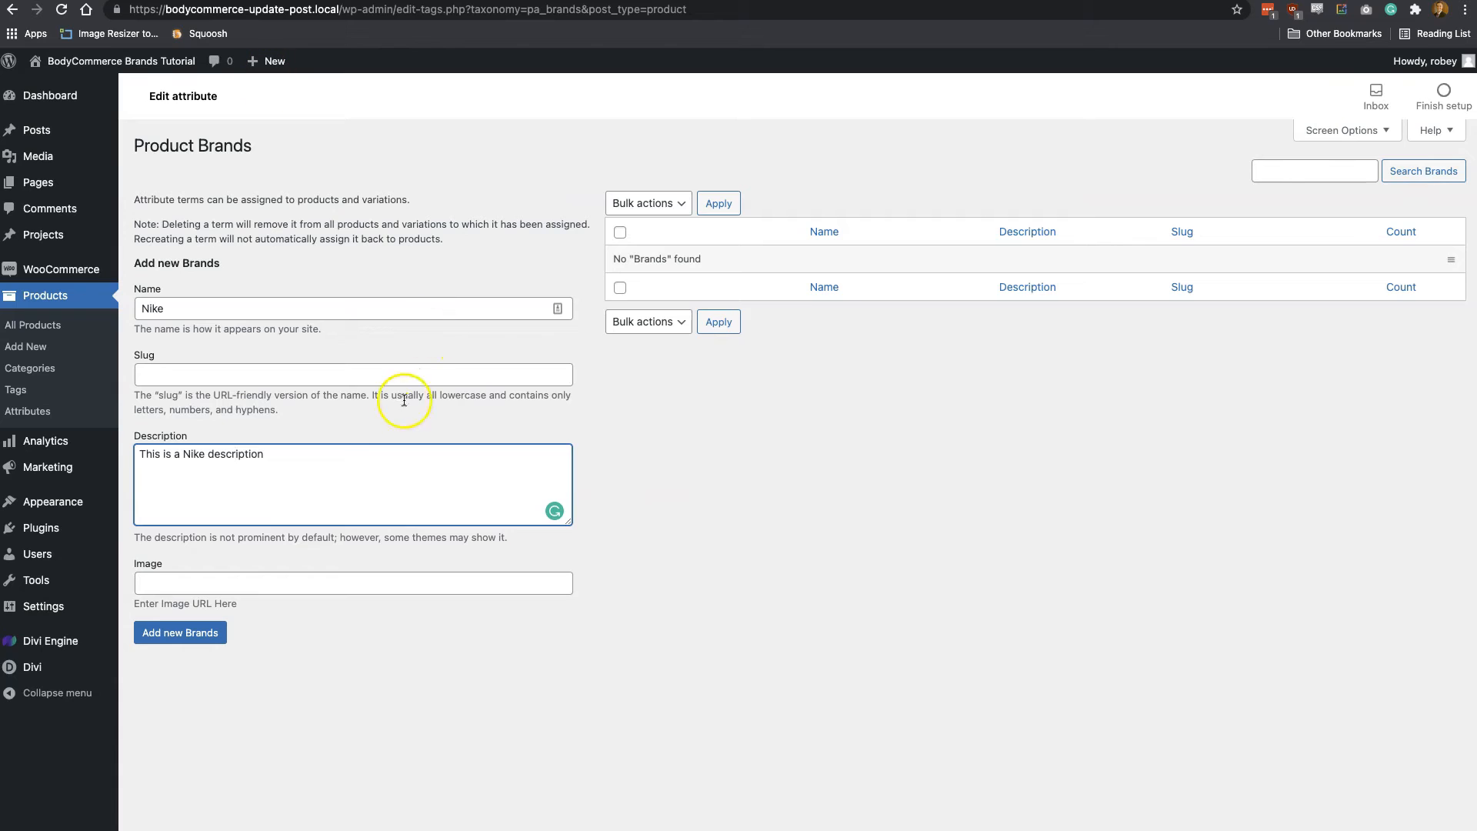
pyautogui.click(247, 579)
pyautogui.write('https://bodycommerce-update-post.local/wp-content/uploads/2021/07/Nike.png')
pyautogui.click(208, 639)
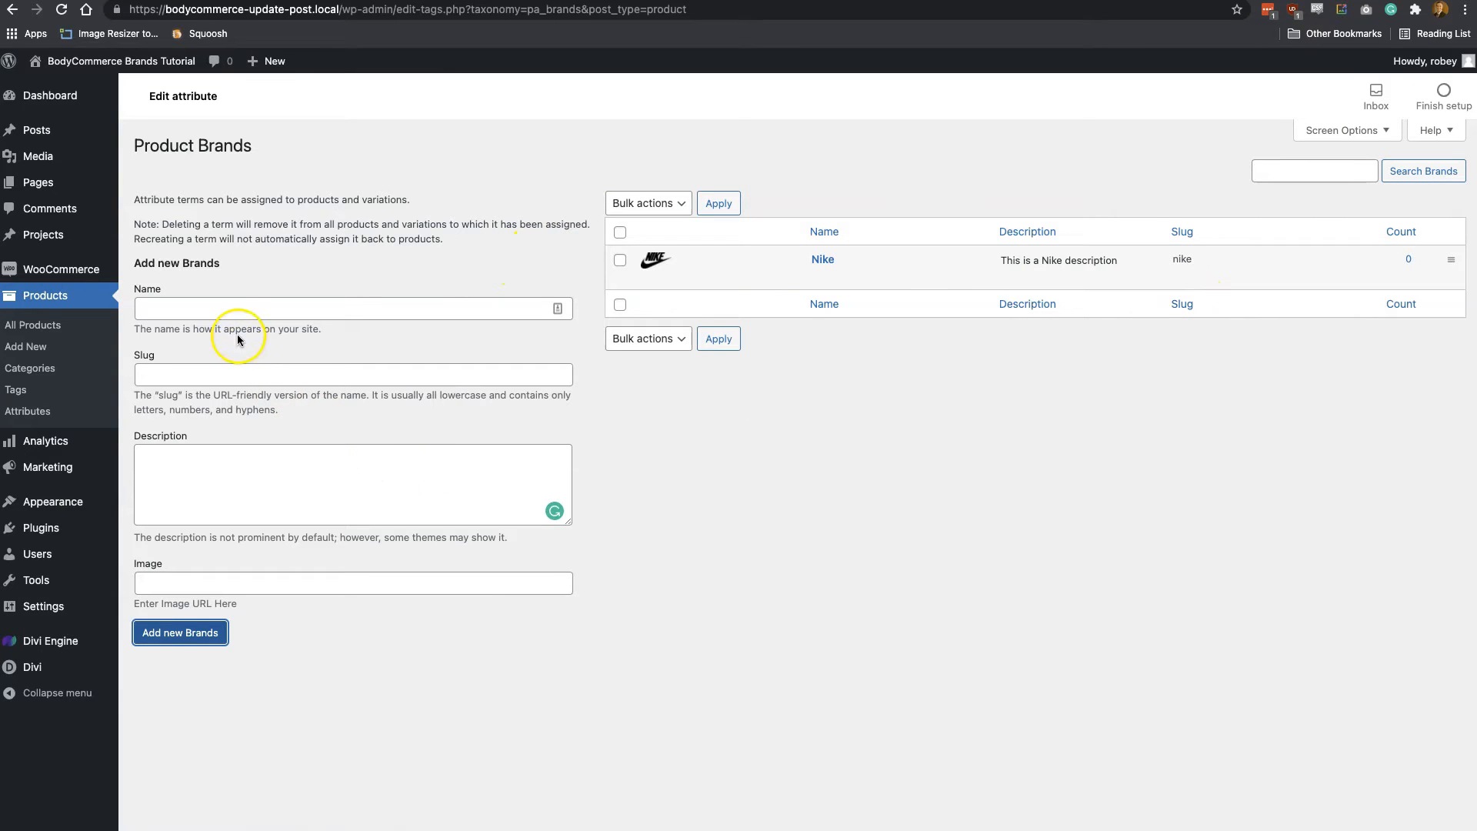
# Enter a second brand term named Reebok with the description "This is a Reebok description"
pyautogui.click(234, 310)
pyautogui.write('Reebok')
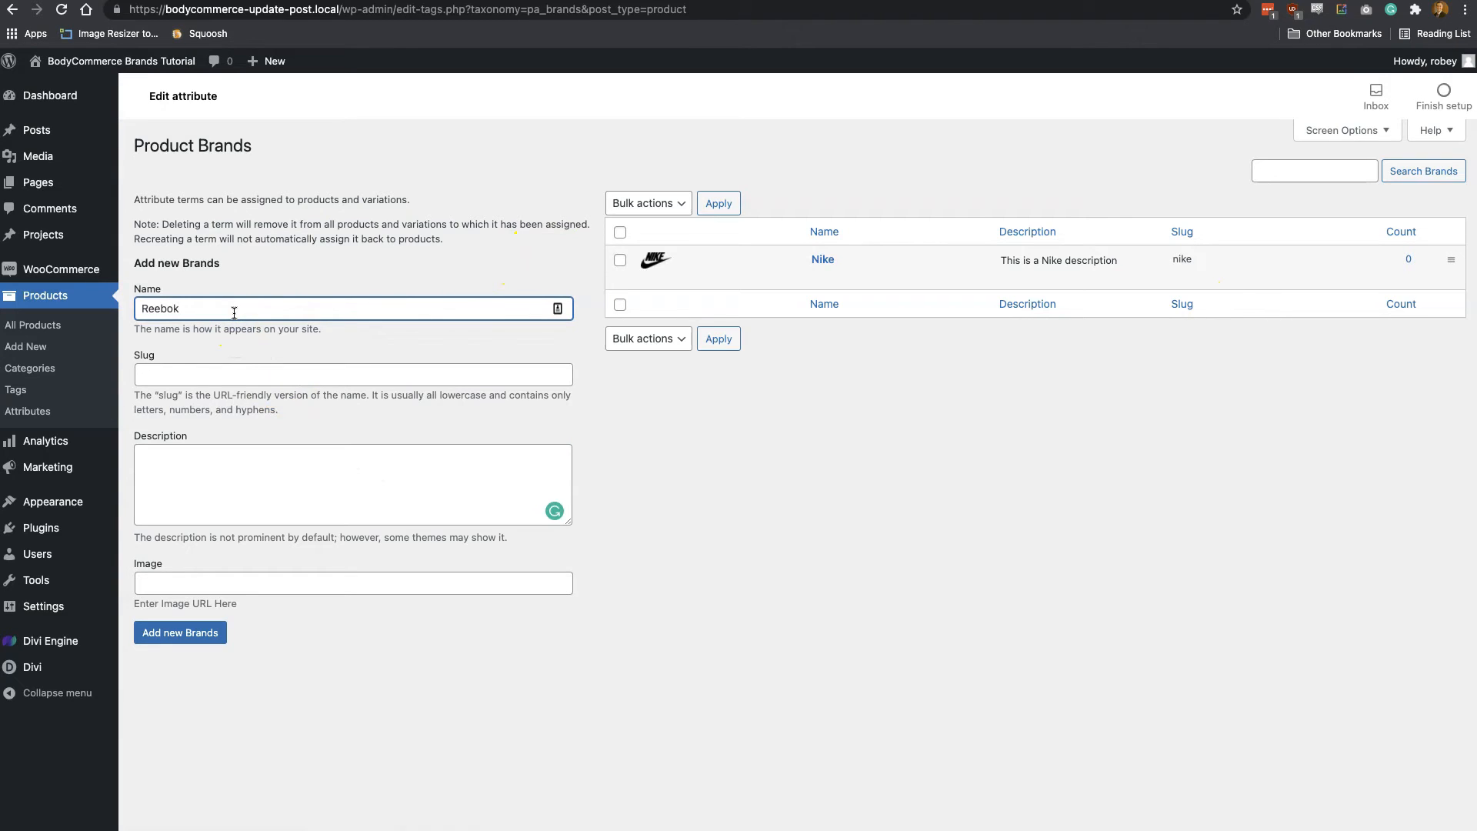
pyautogui.click(211, 477)
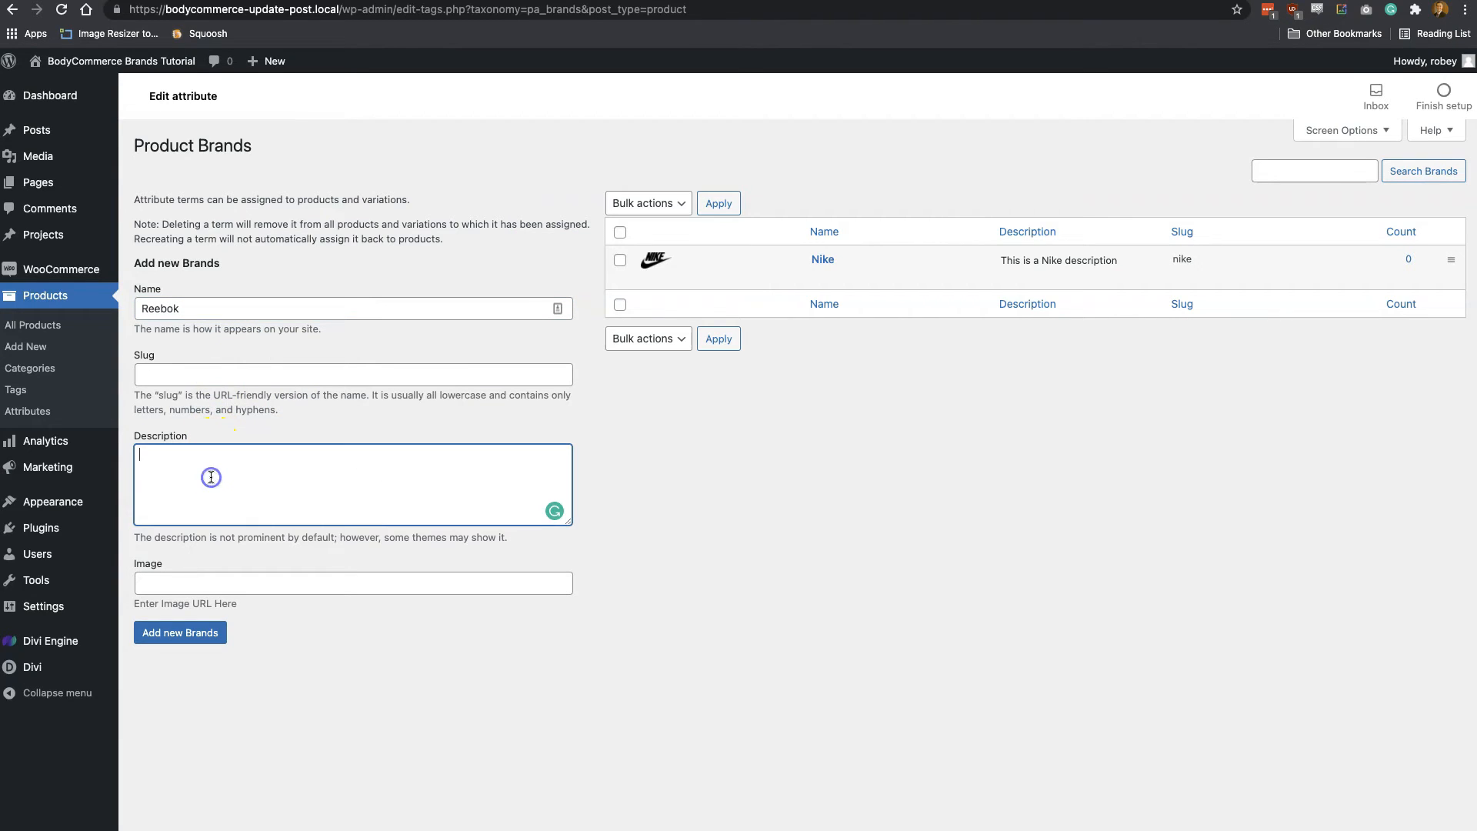
pyautogui.write('THis i')
pyautogui.press('BackSpace')
pyautogui.press('BackSpace')
pyautogui.press('BackSpace')
pyautogui.write('his is a Reebok descrioption')
pyautogui.press('BackSpace')
pyautogui.press('BackSpace')
pyautogui.press('BackSpace')
pyautogui.press('BackSpace')
pyautogui.press('BackSpace')
pyautogui.press('BackSpace')
pyautogui.write('ption')
pyautogui.click(159, 518)
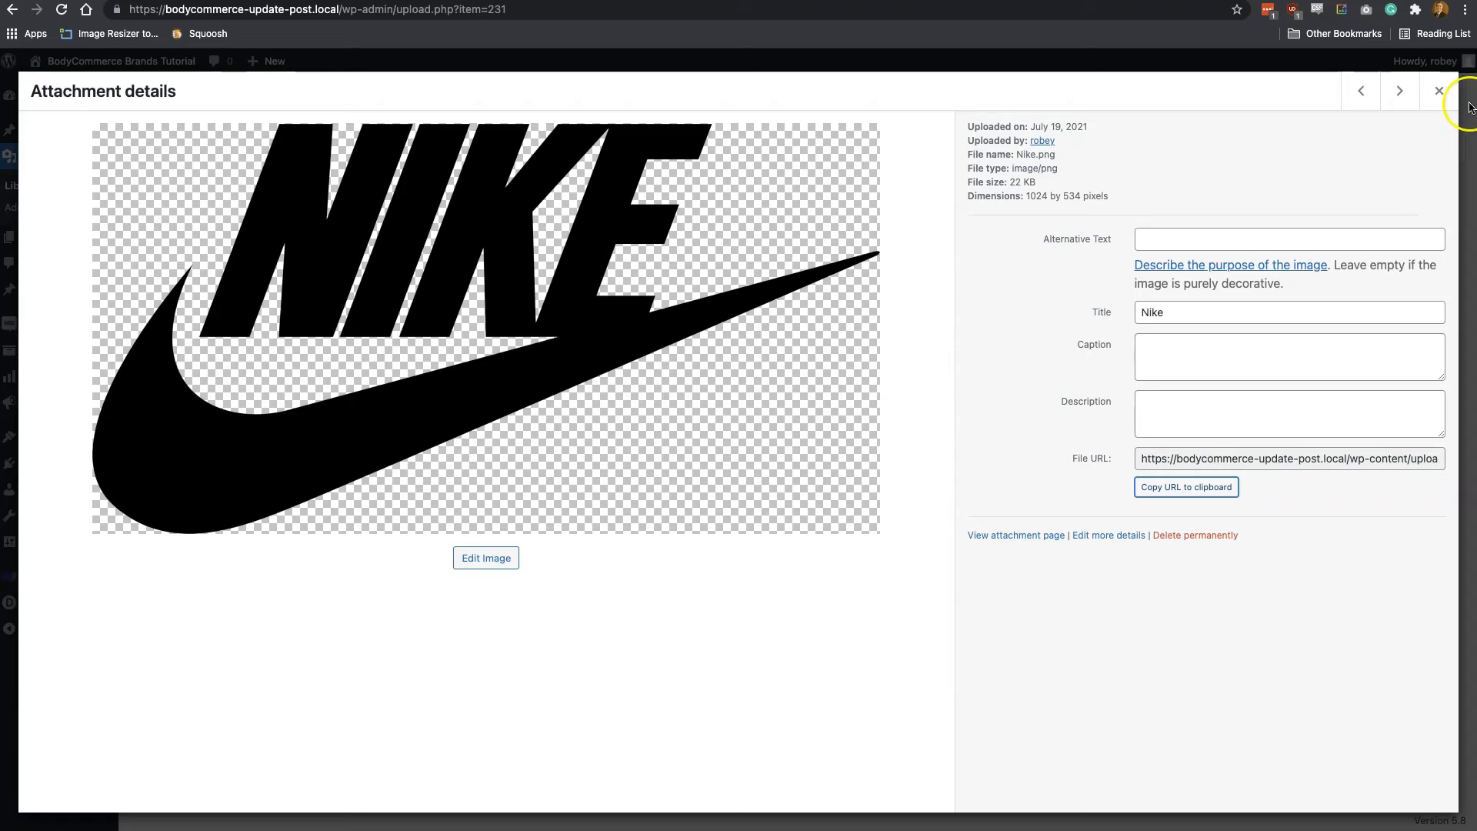
# Copy the Reebok logo's file URL from the media library into the term's image and add the Reebok term
pyautogui.click(1439, 91)
pyautogui.click(412, 238)
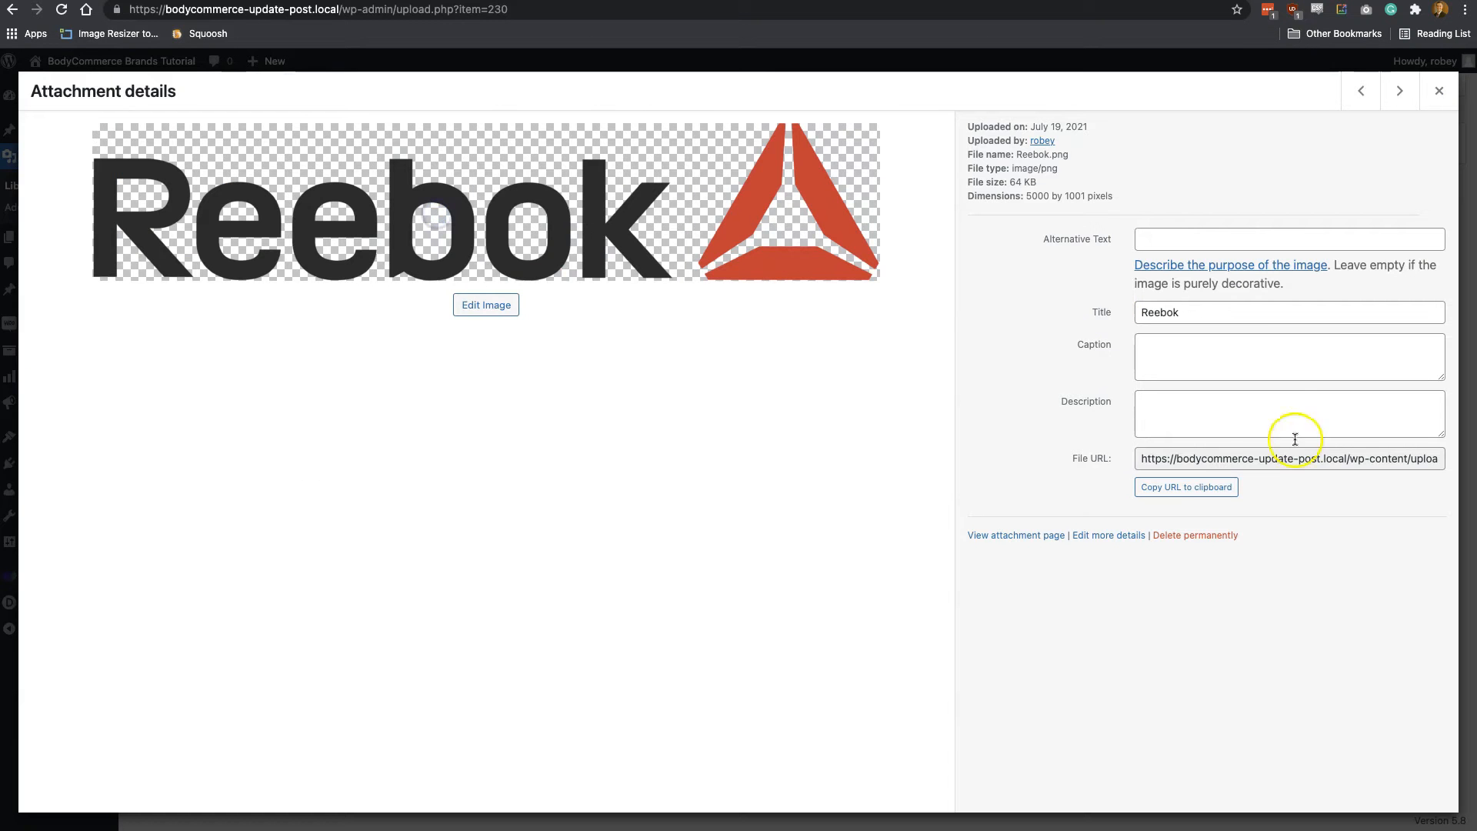
pyautogui.click(1187, 488)
pyautogui.click(1439, 91)
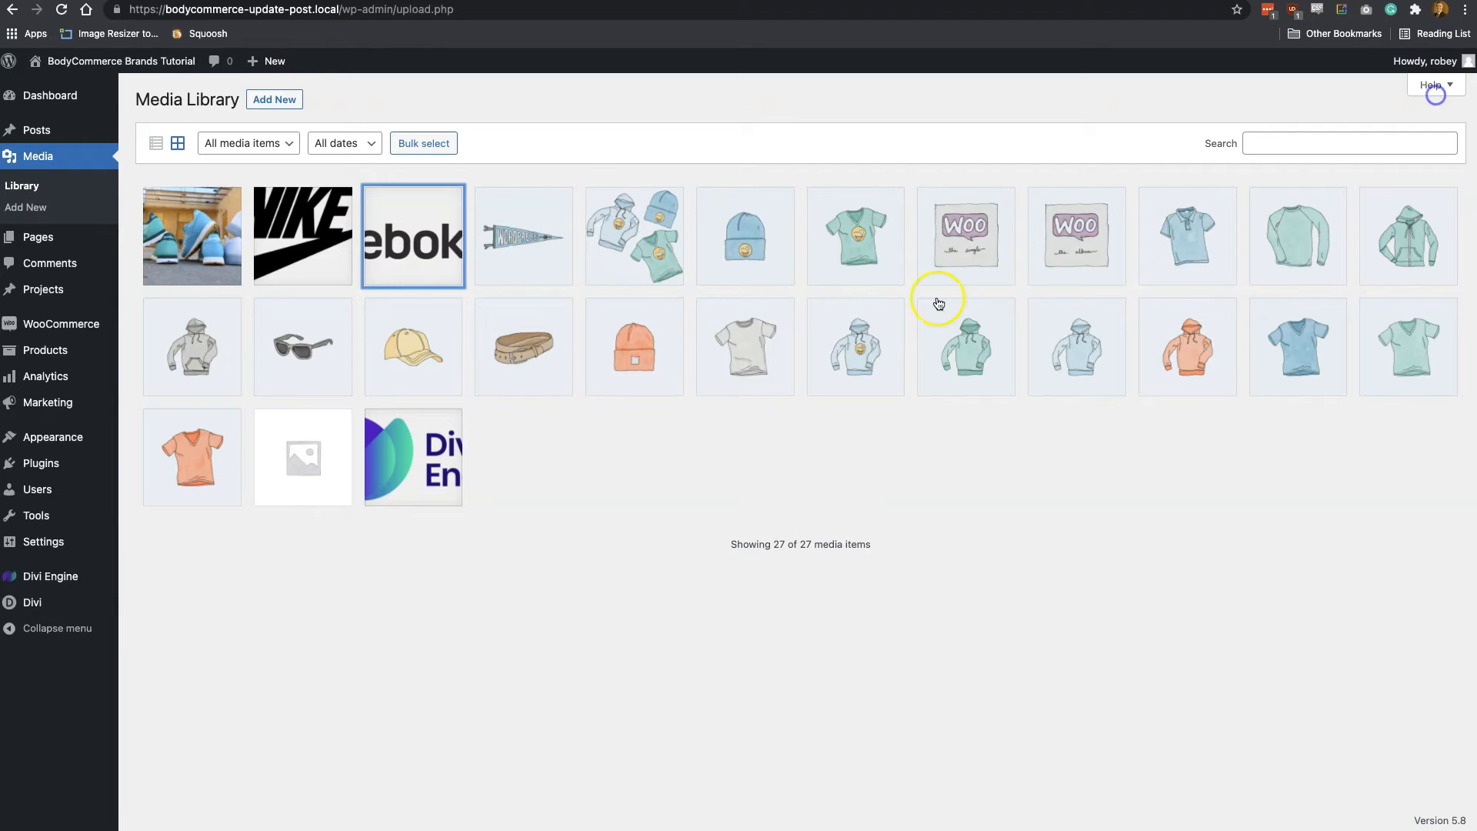
pyautogui.hotkey('ctrl', 'shift', 'Tab')
pyautogui.click(436, 584)
pyautogui.hotkey('ctrl', 'v')
pyautogui.click(201, 634)
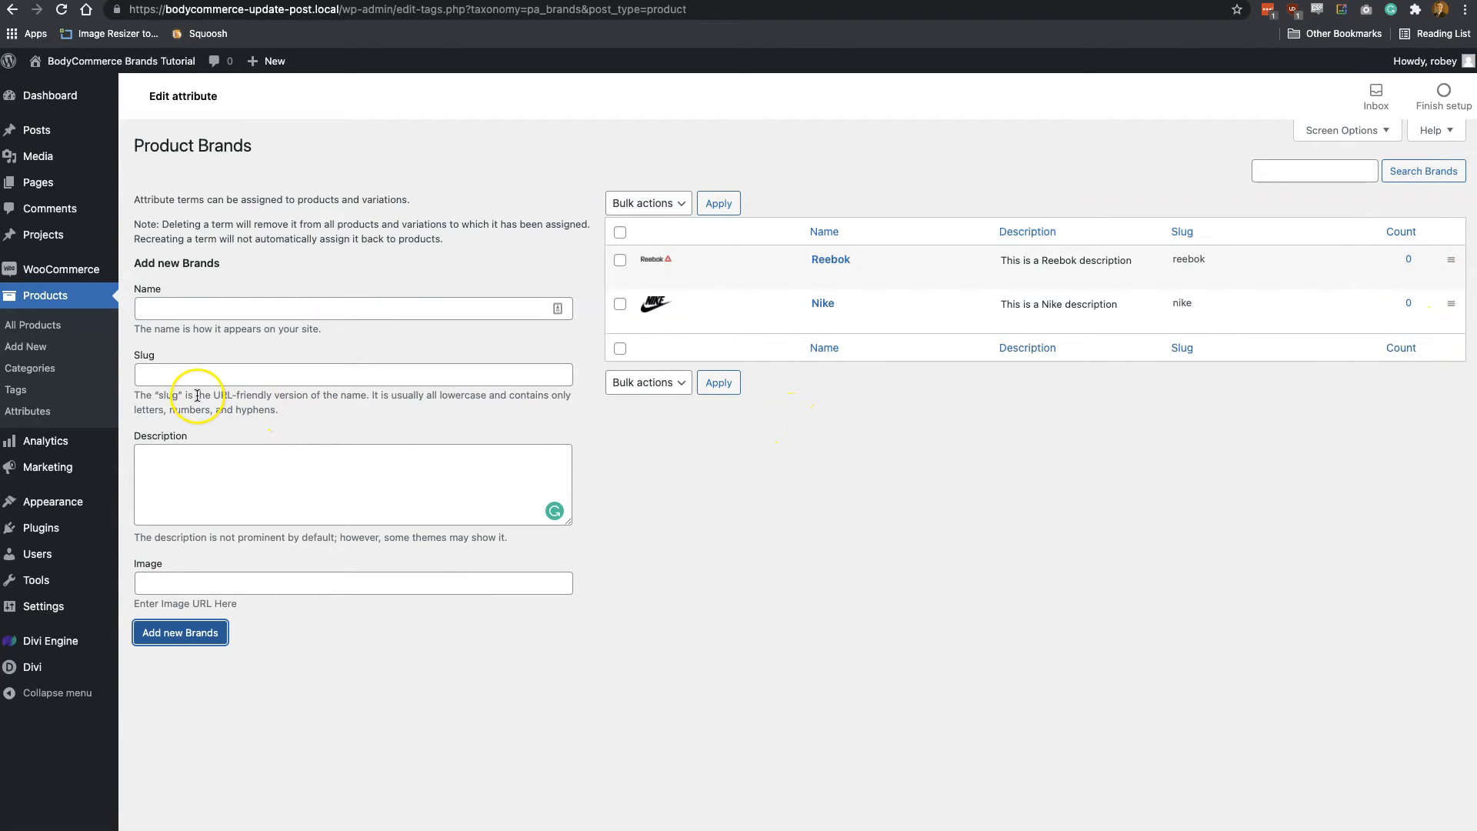
pyautogui.click(34, 327)
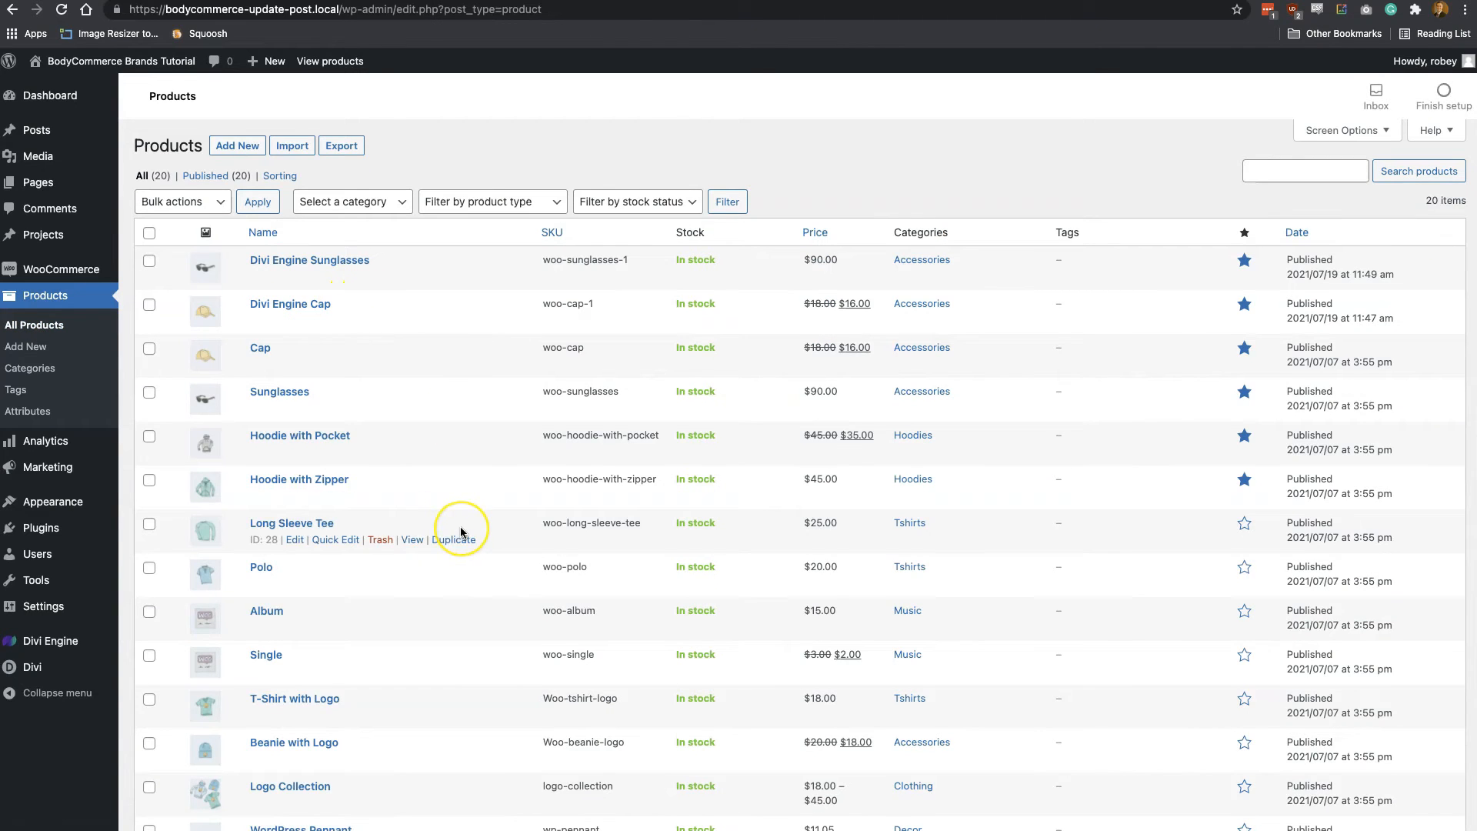
pyautogui.scroll(-3, 460, 531)
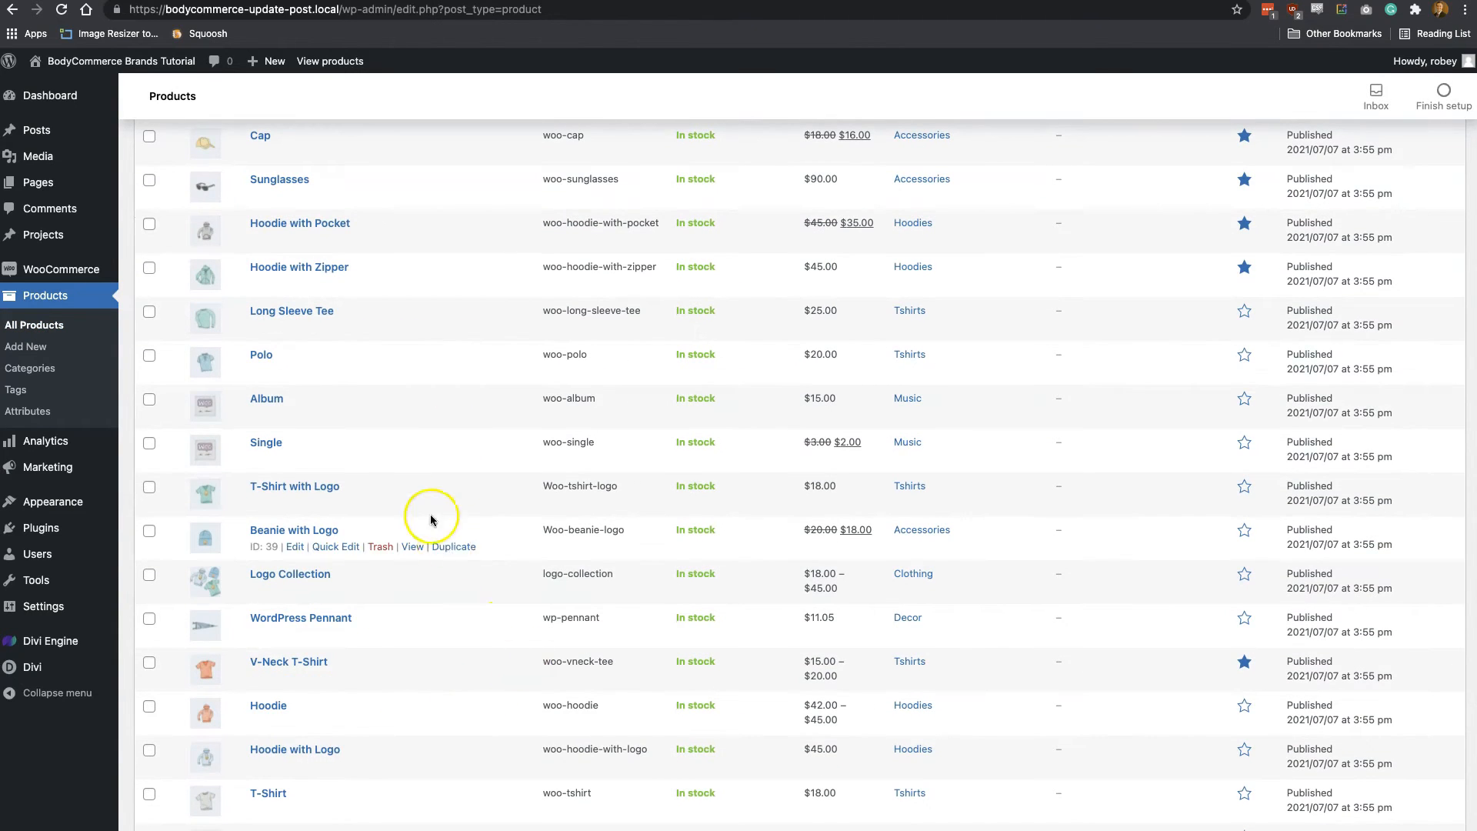
pyautogui.click(295, 591)
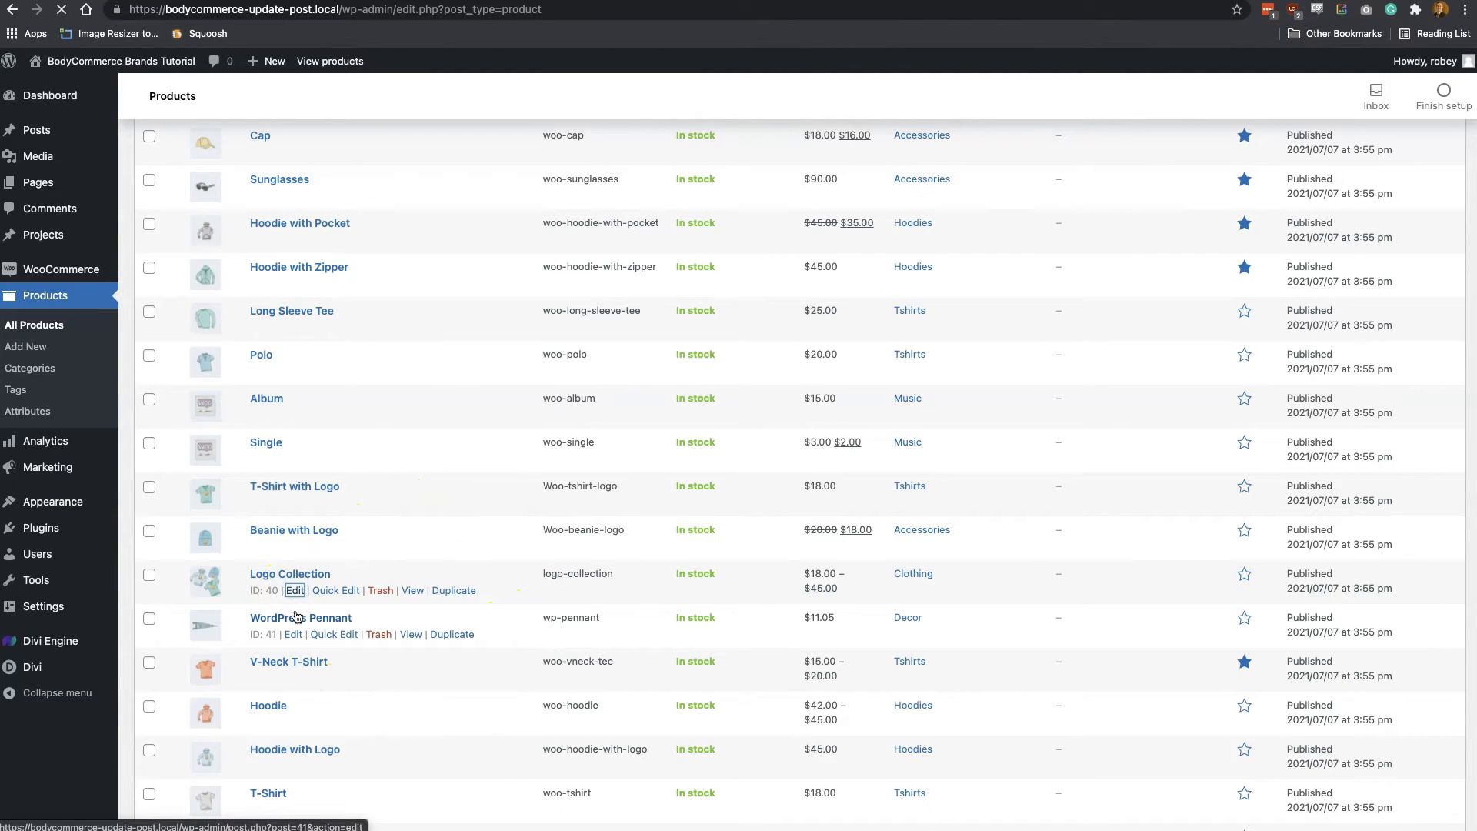
pyautogui.click(297, 596)
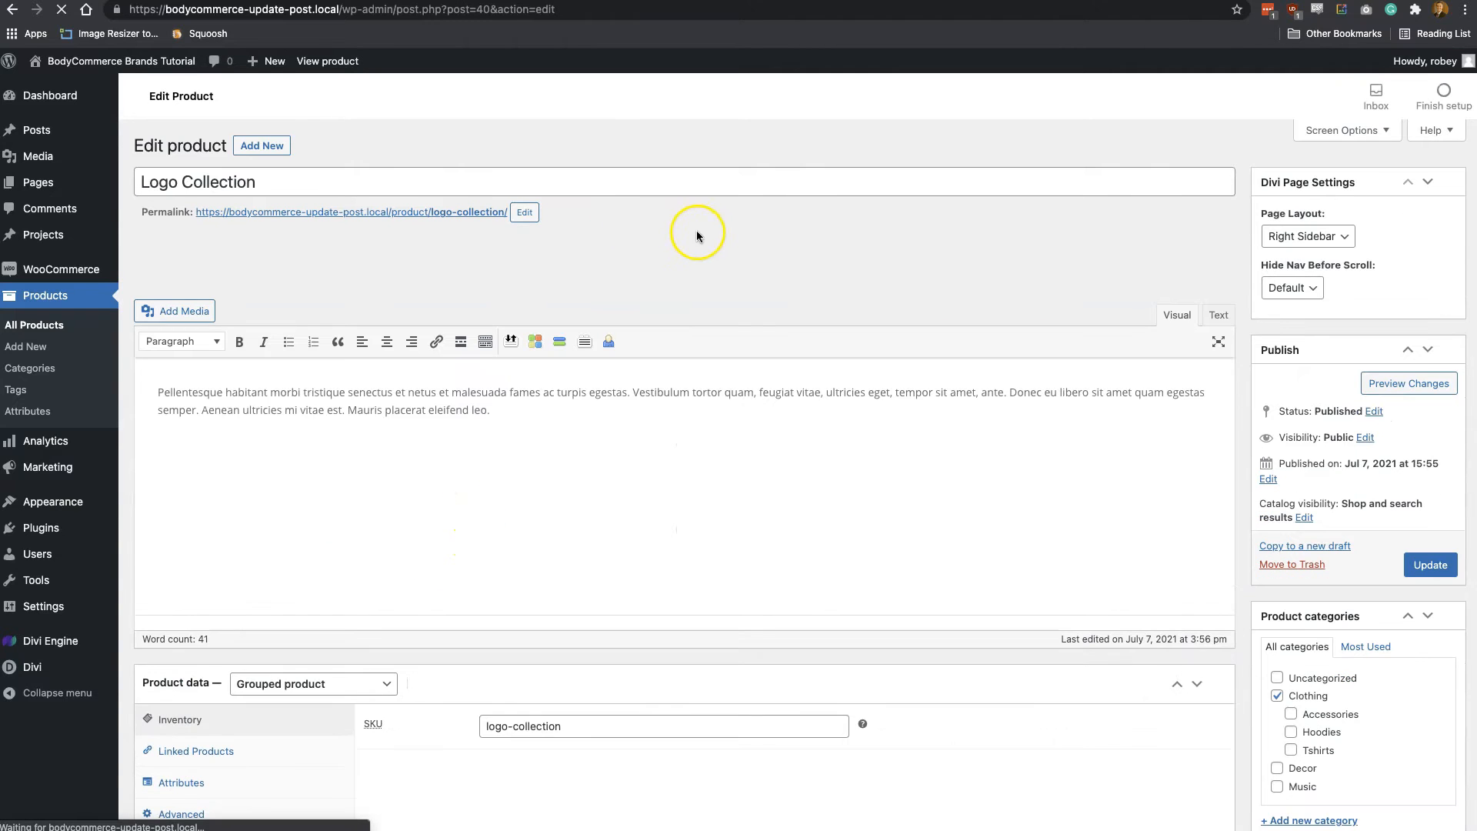
pyautogui.scroll(-4, 548, 486)
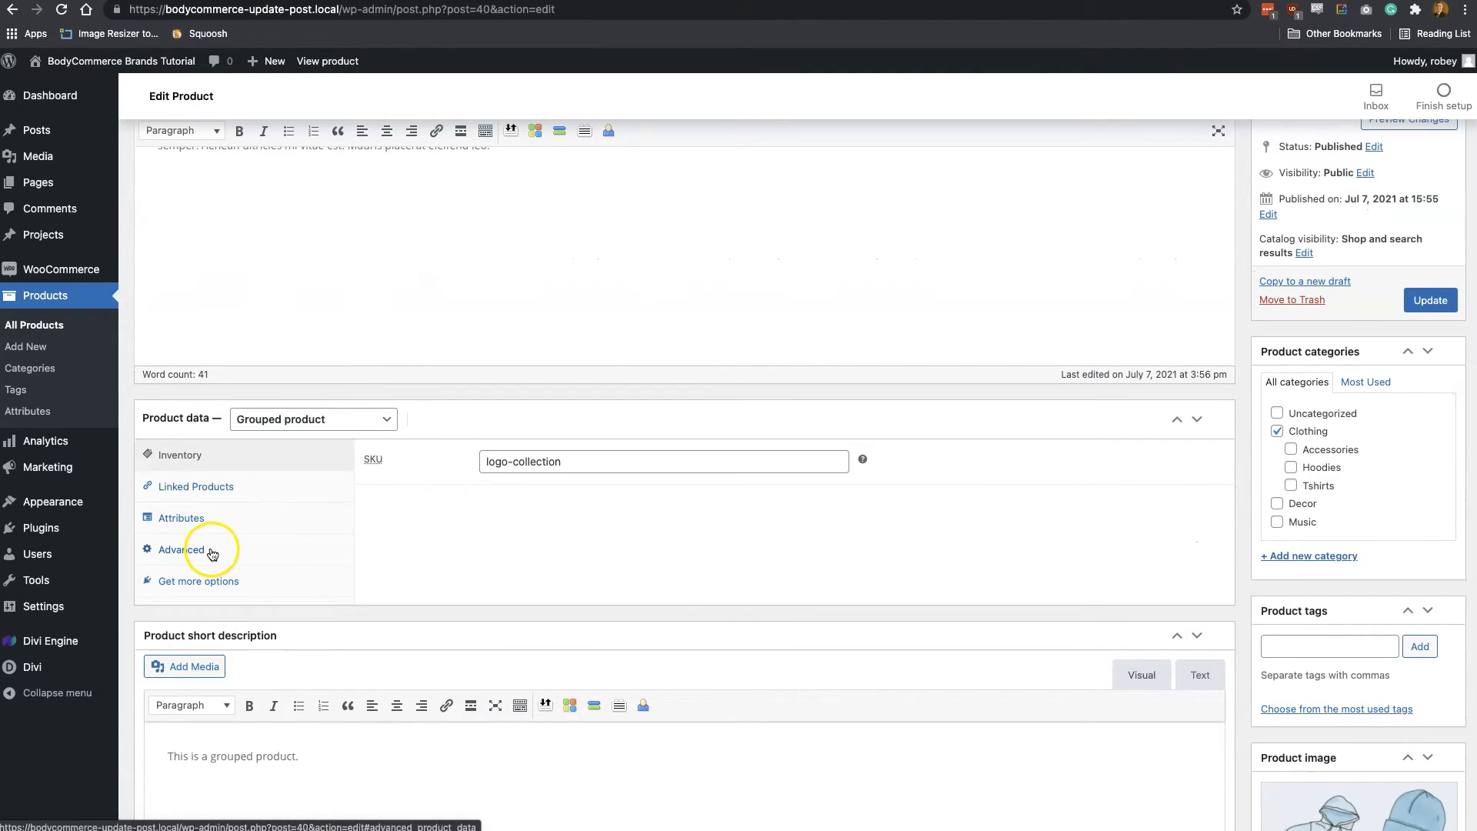
# Open the WordPress Pennant product for editing and add the Brands attribute to its product data
pyautogui.click(37, 327)
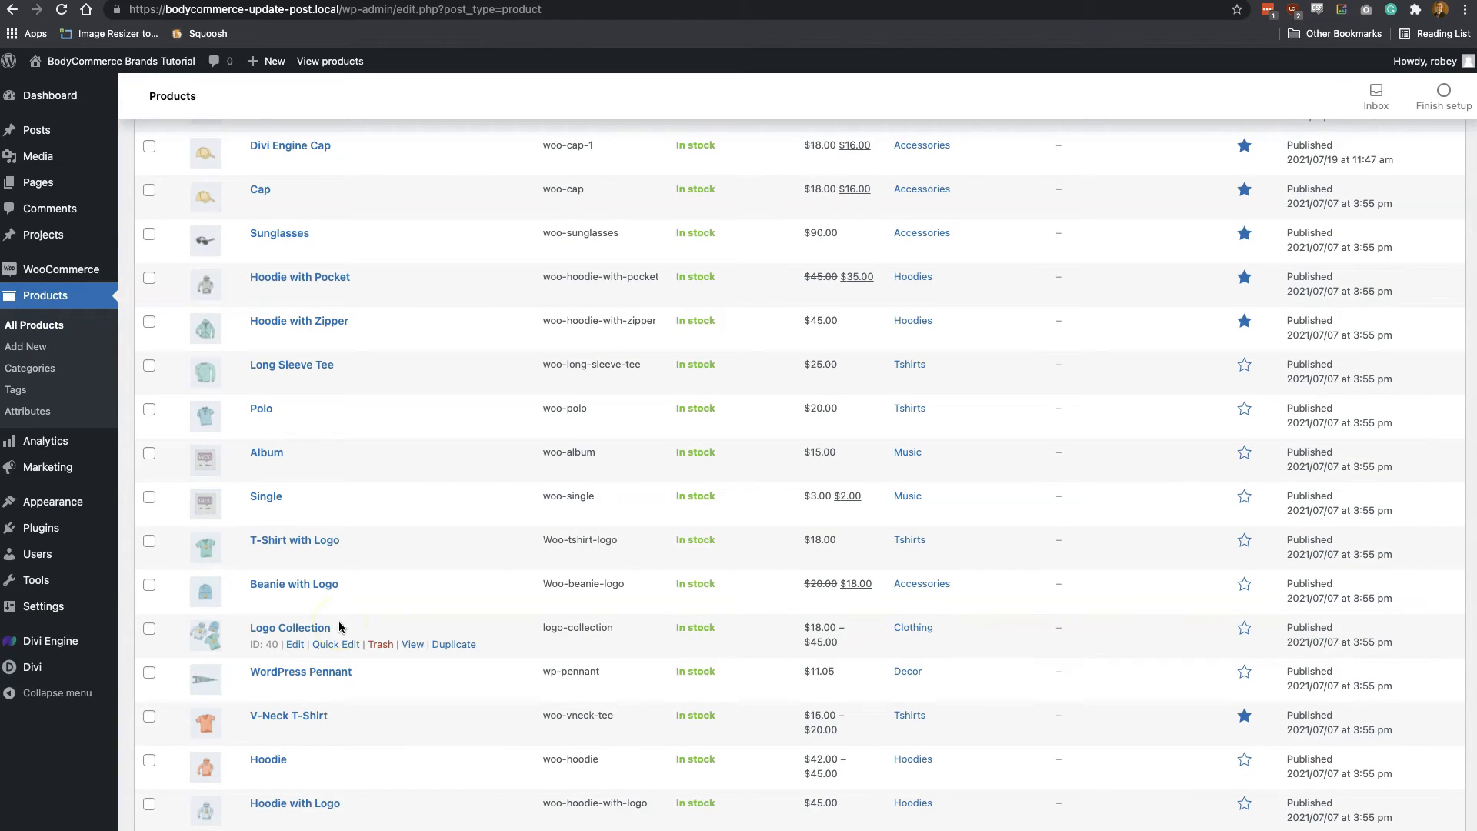
pyautogui.scroll(-2, 293, 625)
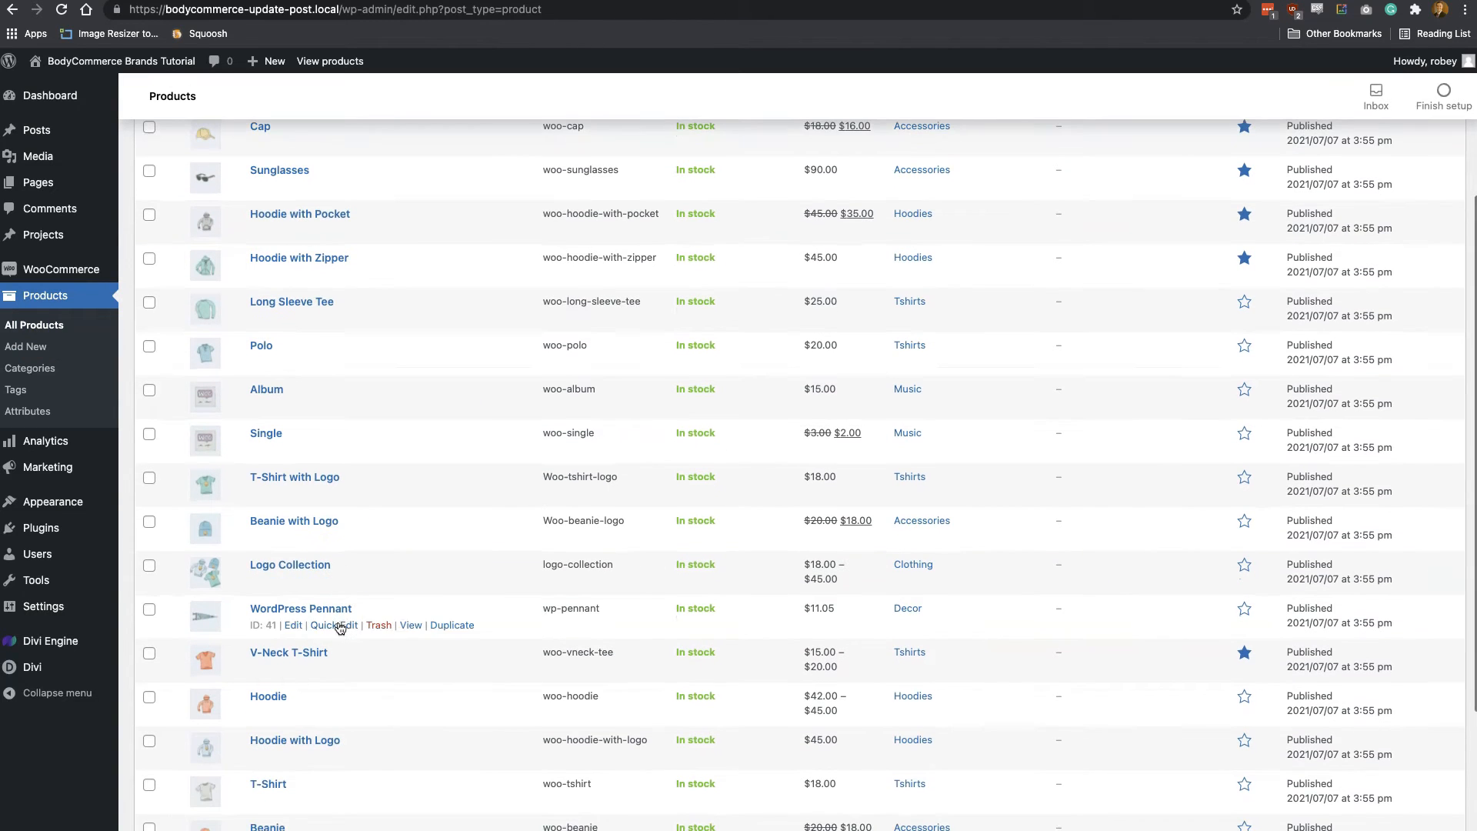
pyautogui.click(294, 627)
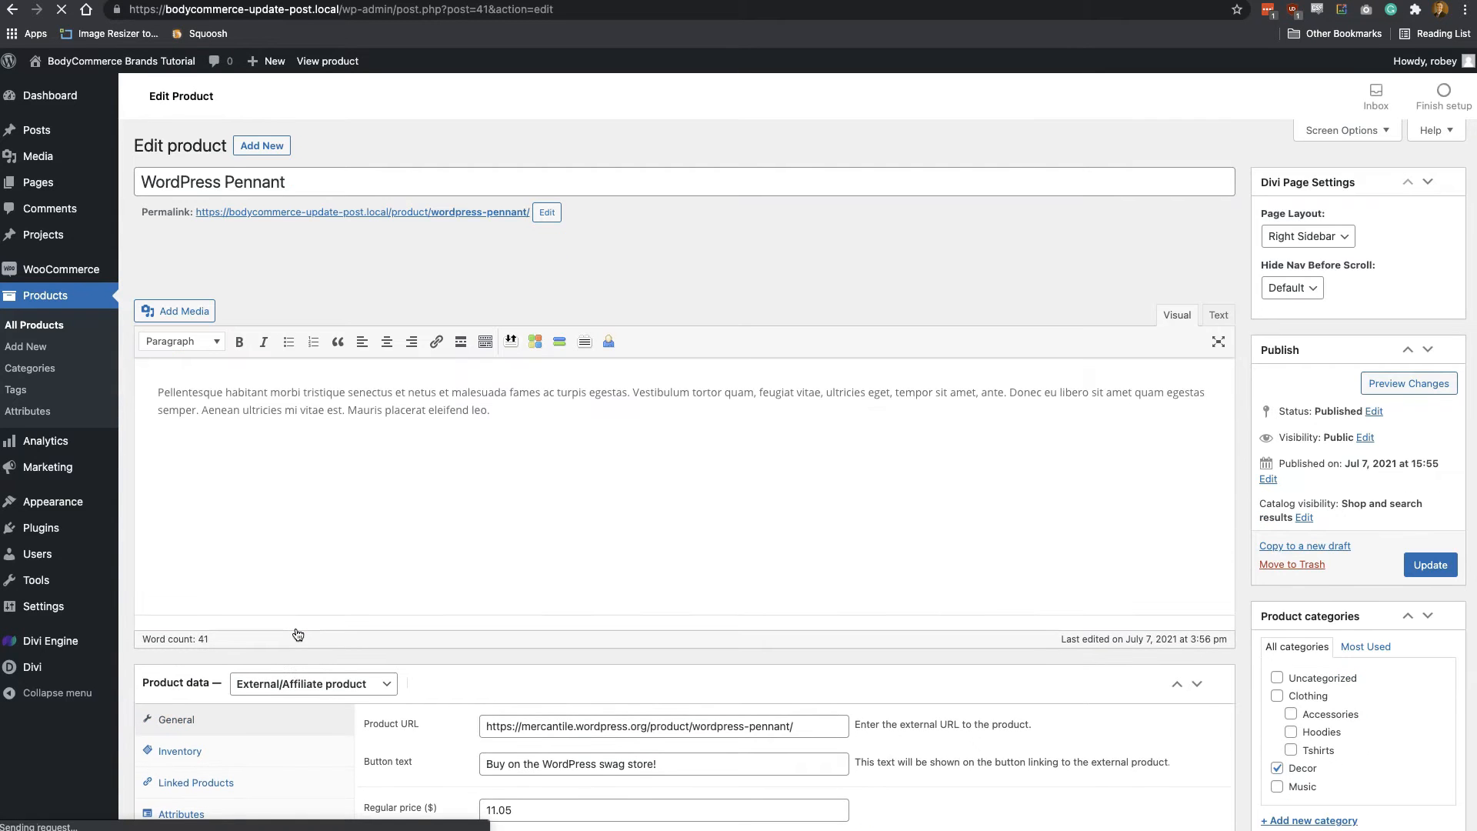
pyautogui.scroll(-3, 298, 634)
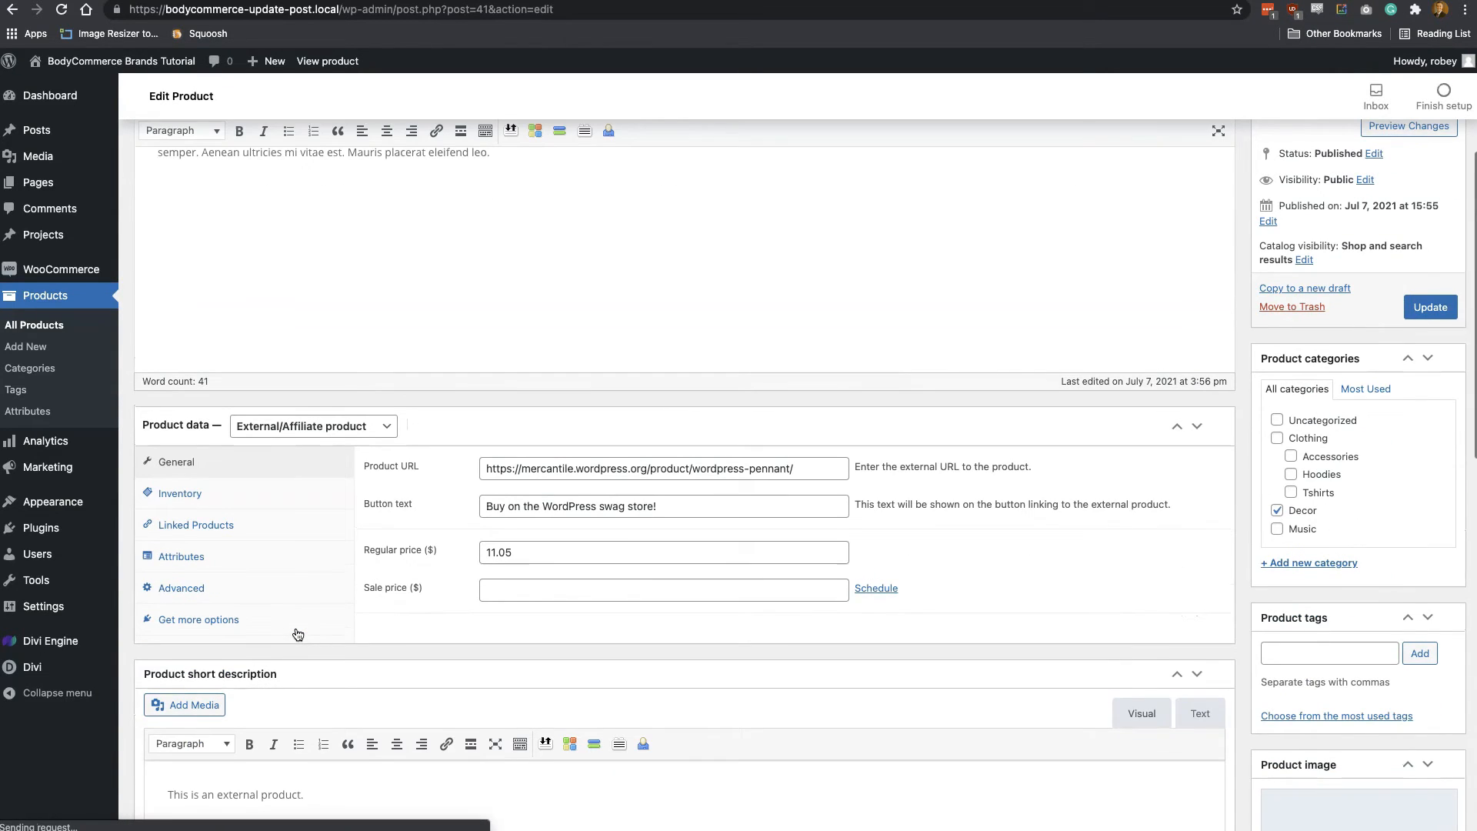
pyautogui.click(197, 567)
pyautogui.click(477, 465)
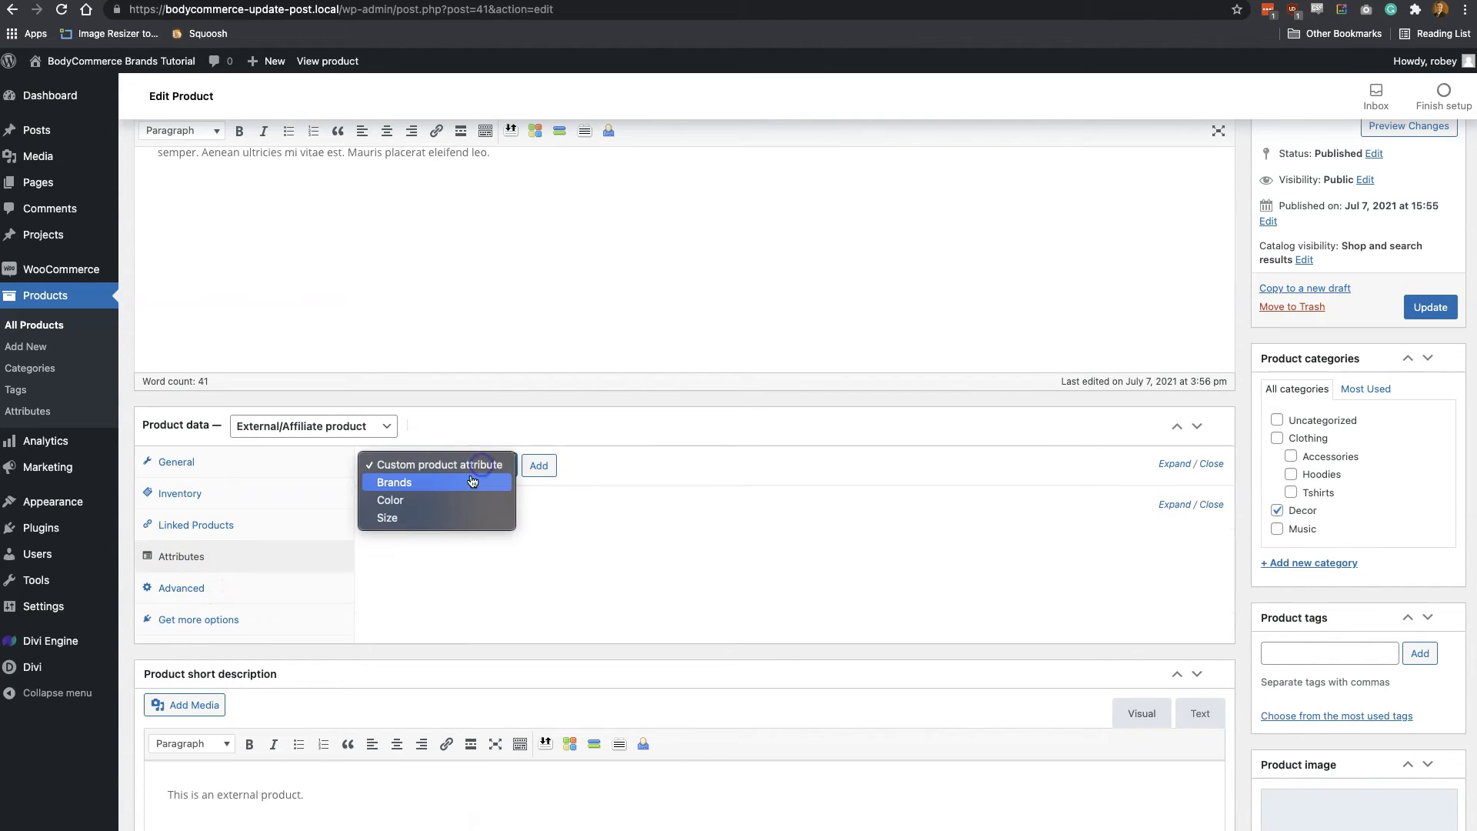
pyautogui.click(466, 483)
pyautogui.click(538, 466)
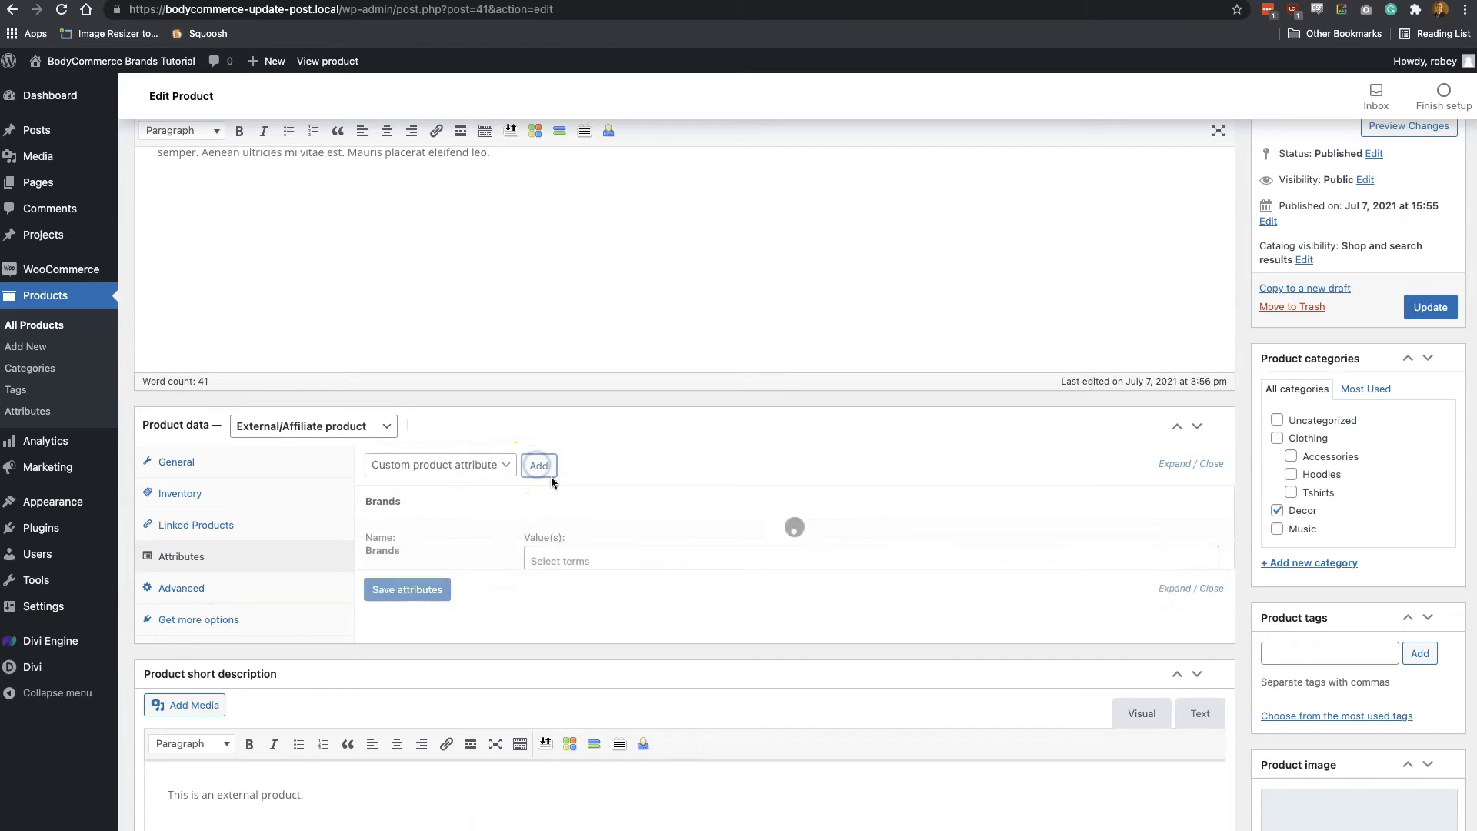
# Select Nike as the pennant's Brands value, save the attributes and update the product
pyautogui.click(565, 558)
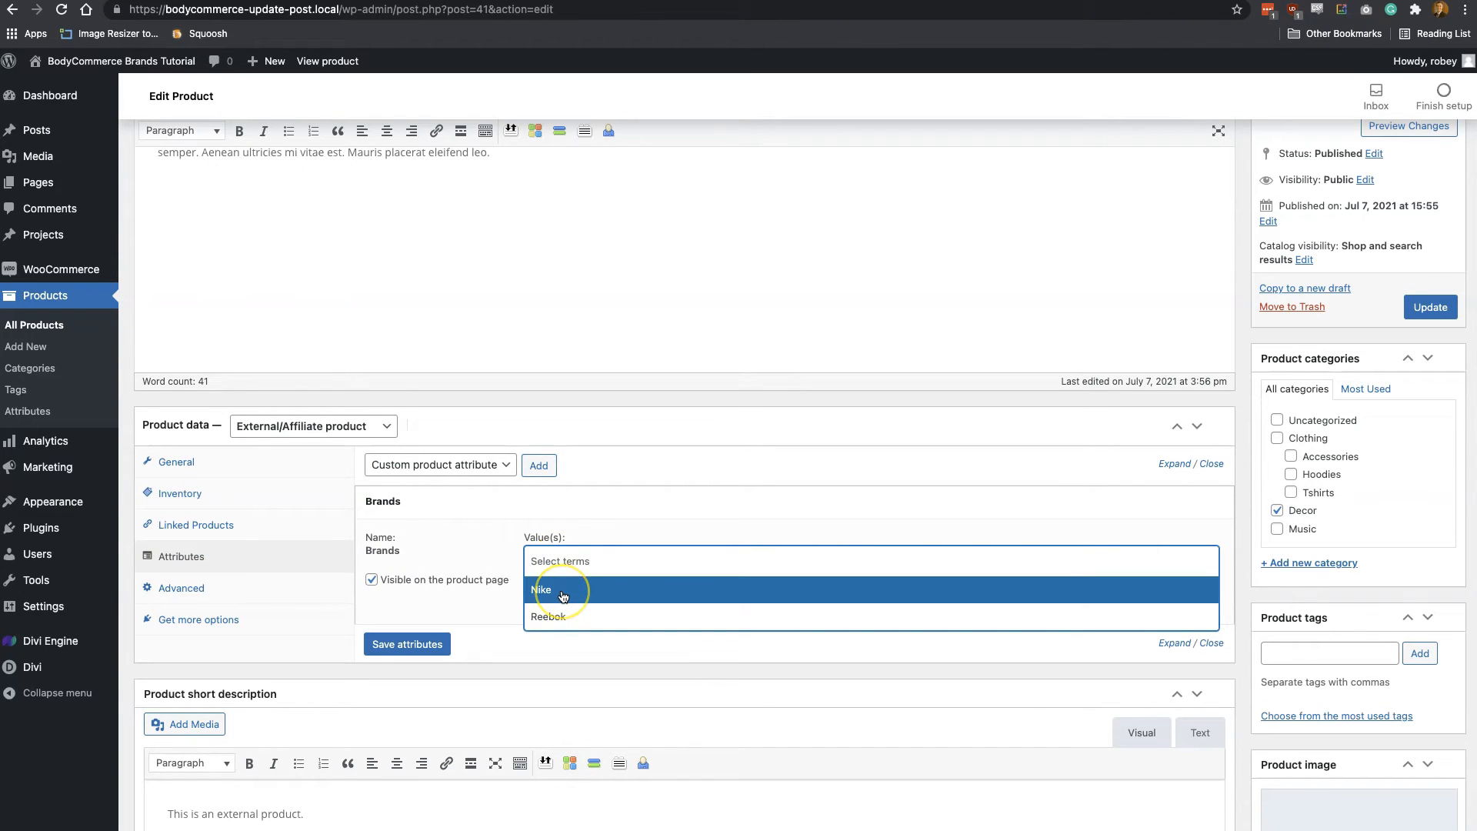
pyautogui.click(562, 595)
pyautogui.click(437, 645)
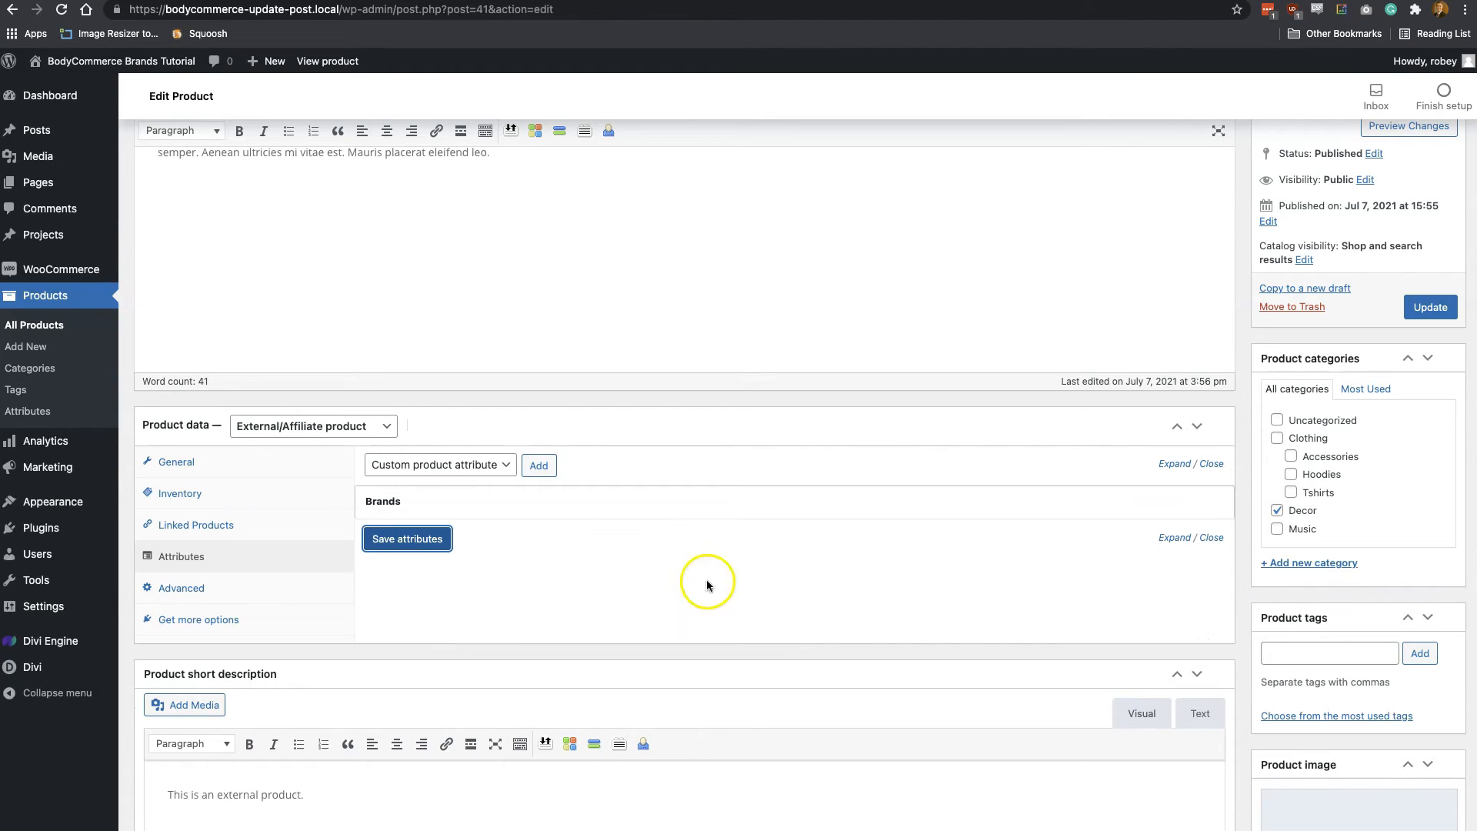
pyautogui.click(1420, 308)
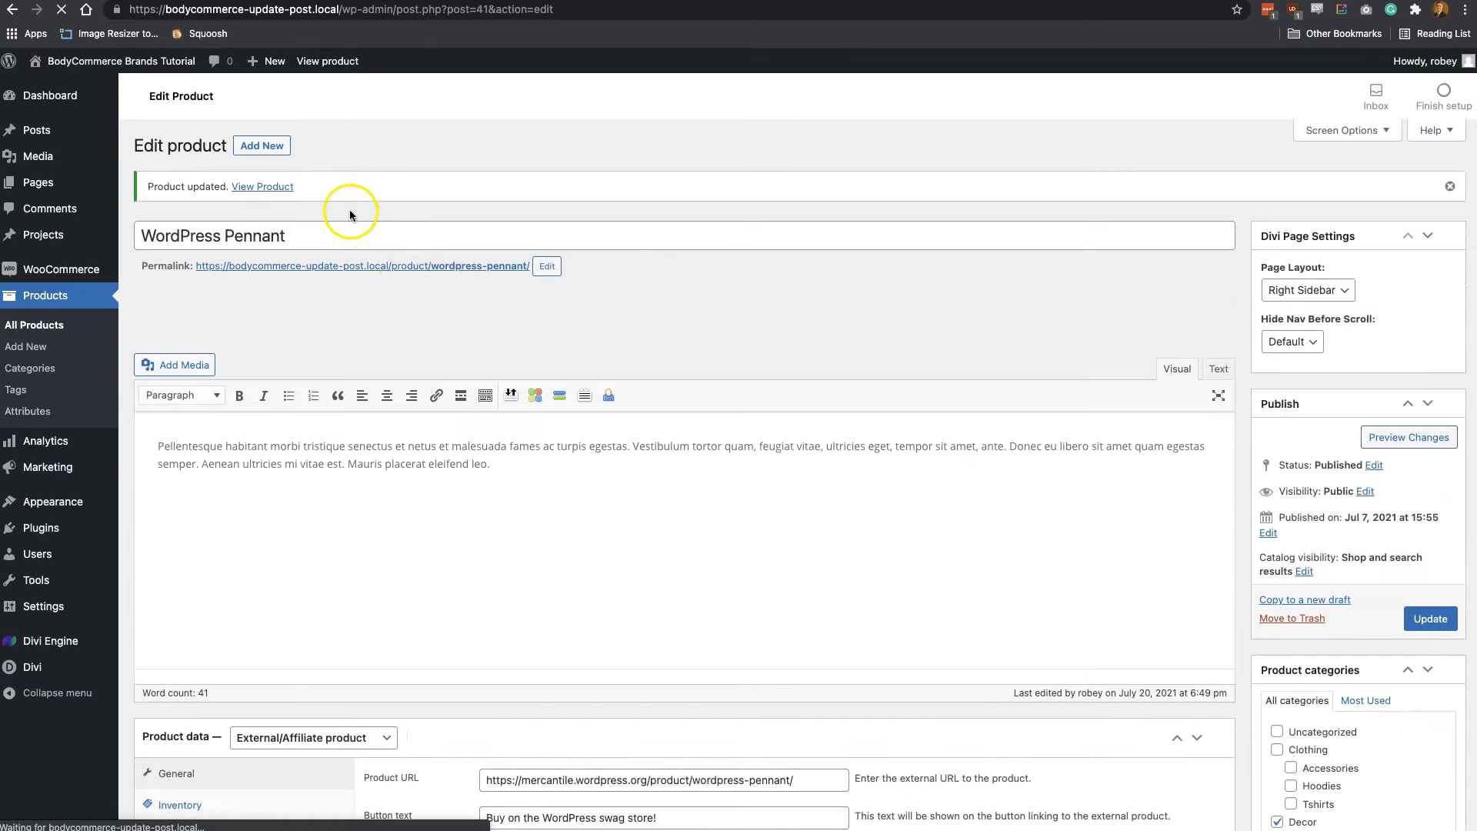
# View the WordPress Pennant product page in the store and check its Additional information for the brand
pyautogui.click(277, 188)
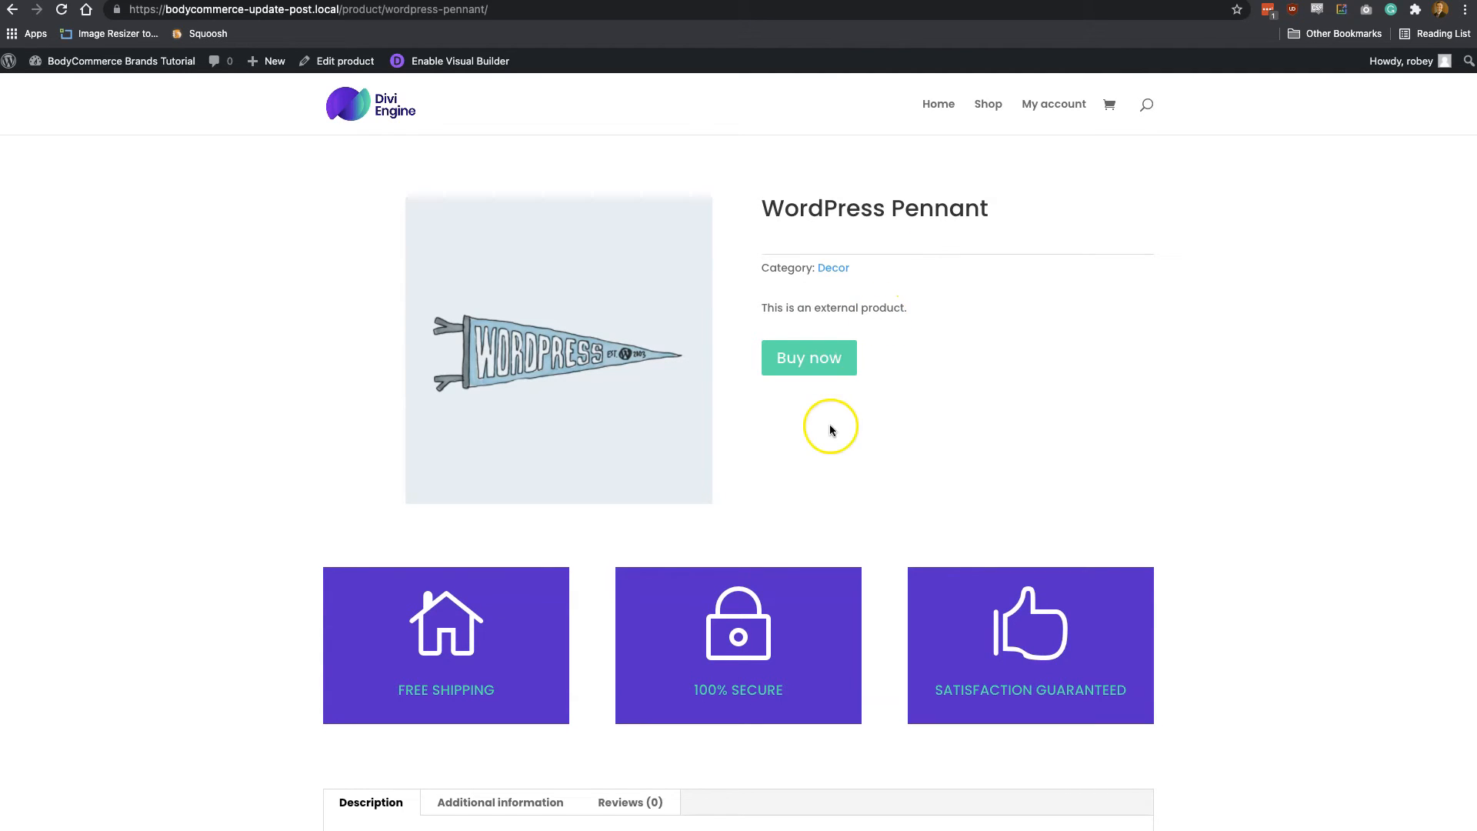
pyautogui.scroll(-3, 829, 423)
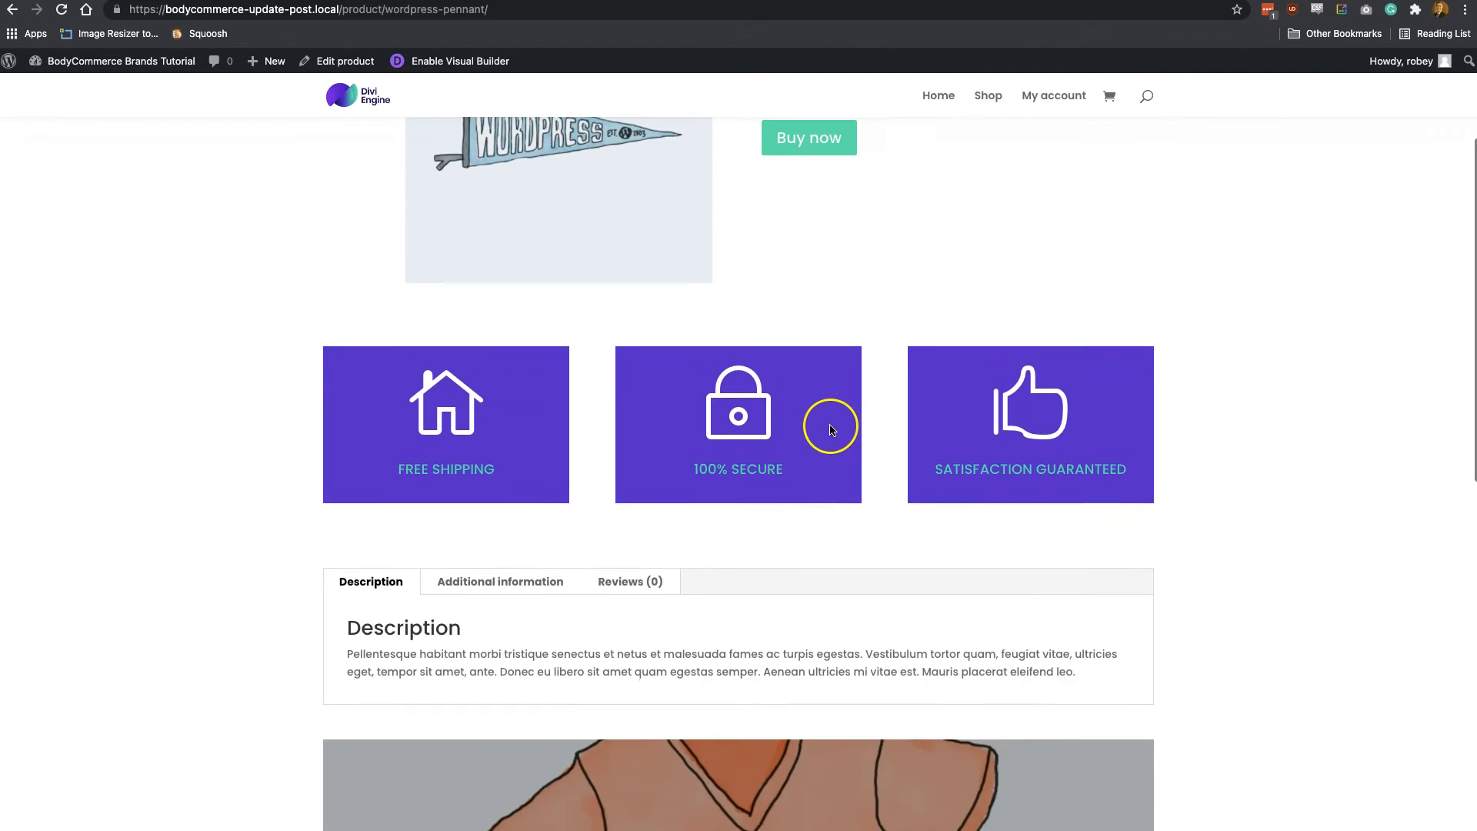
pyautogui.click(515, 587)
pyautogui.scroll(-1, 580, 615)
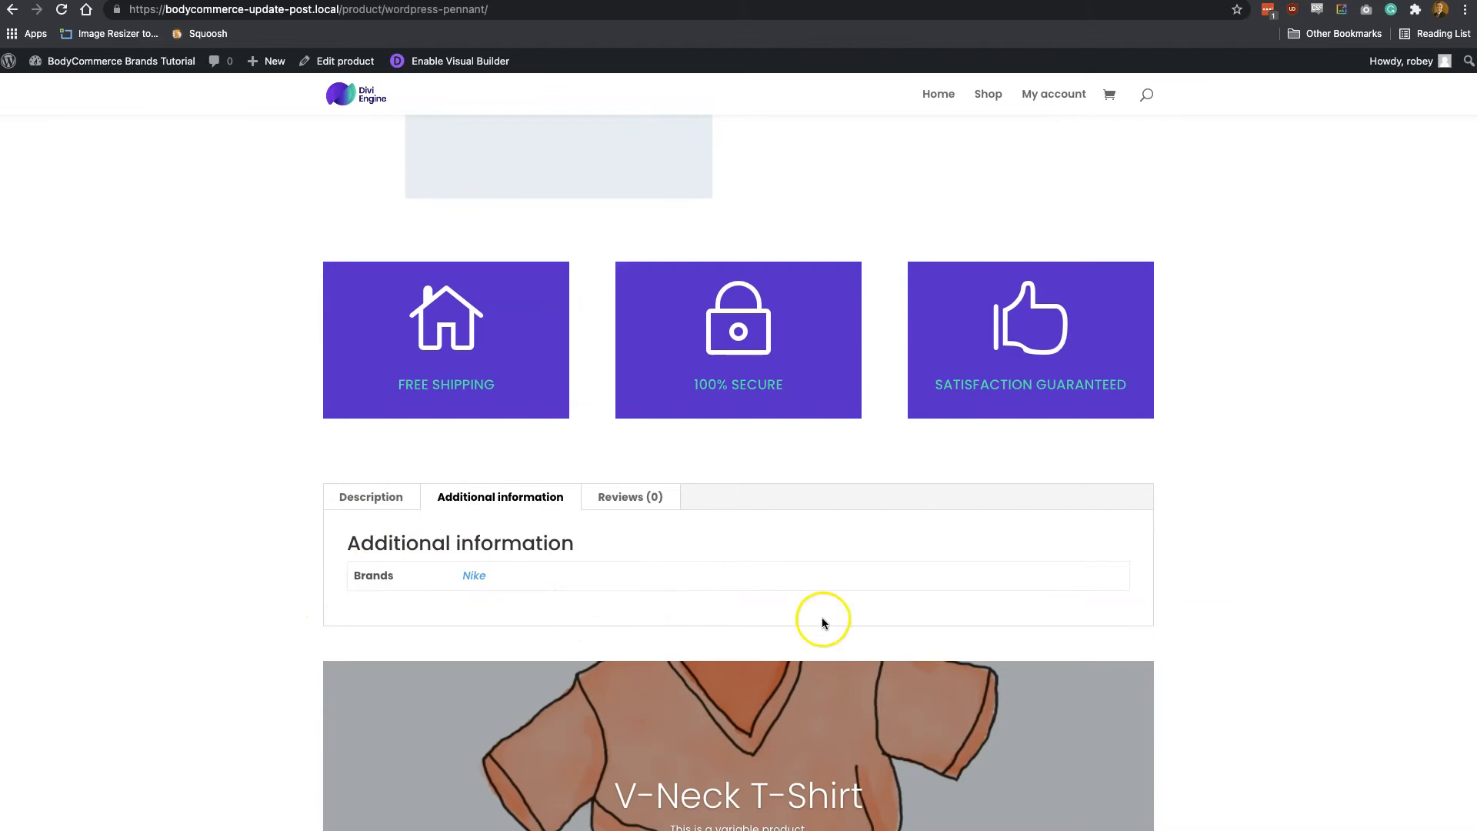
# Open the BodyCommerce product page settings from the WordPress dashboard and edit the Brands Product Page layout
pyautogui.scroll(4, 736, 578)
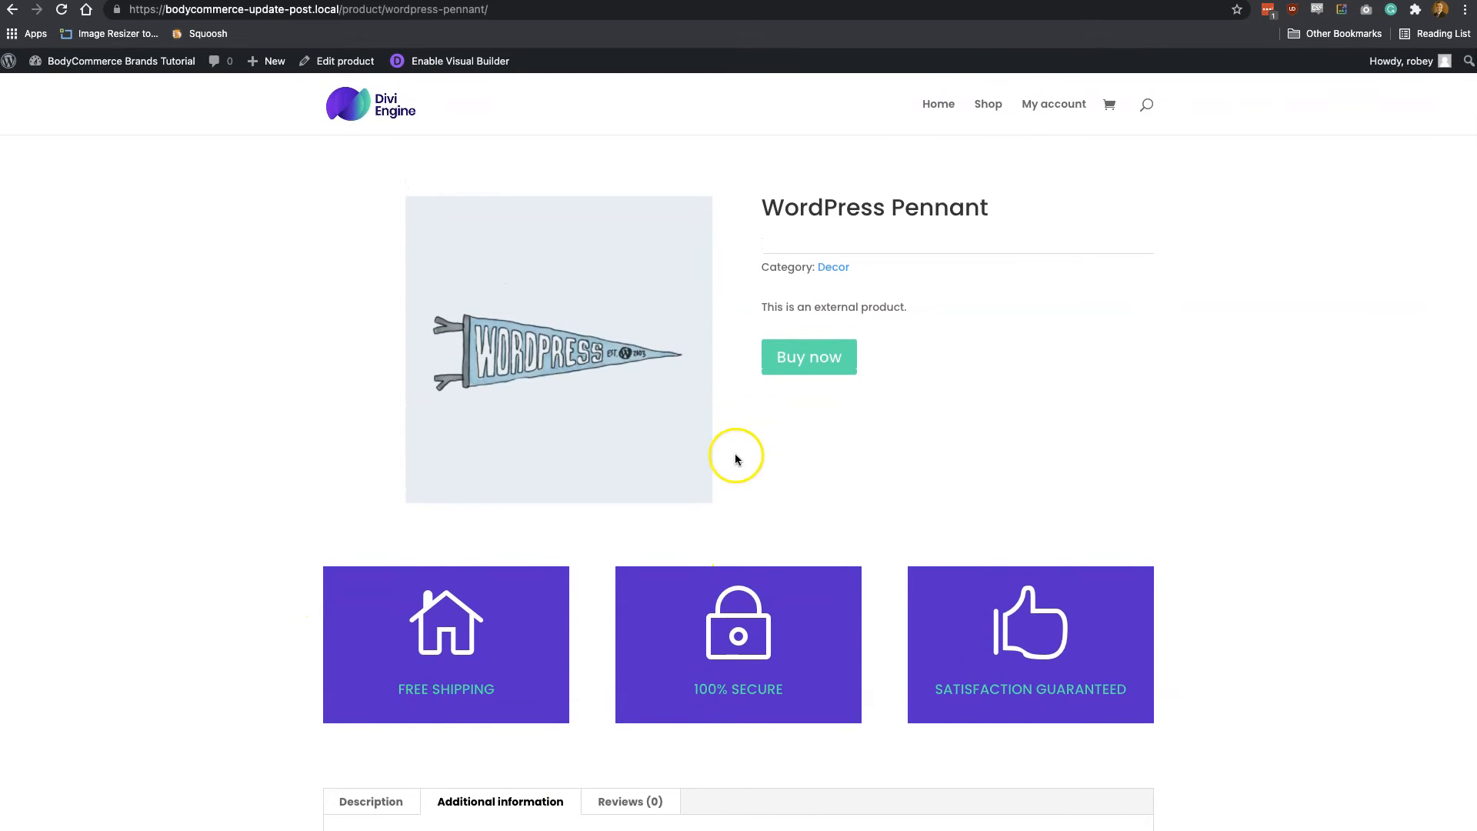
pyautogui.click(968, 402)
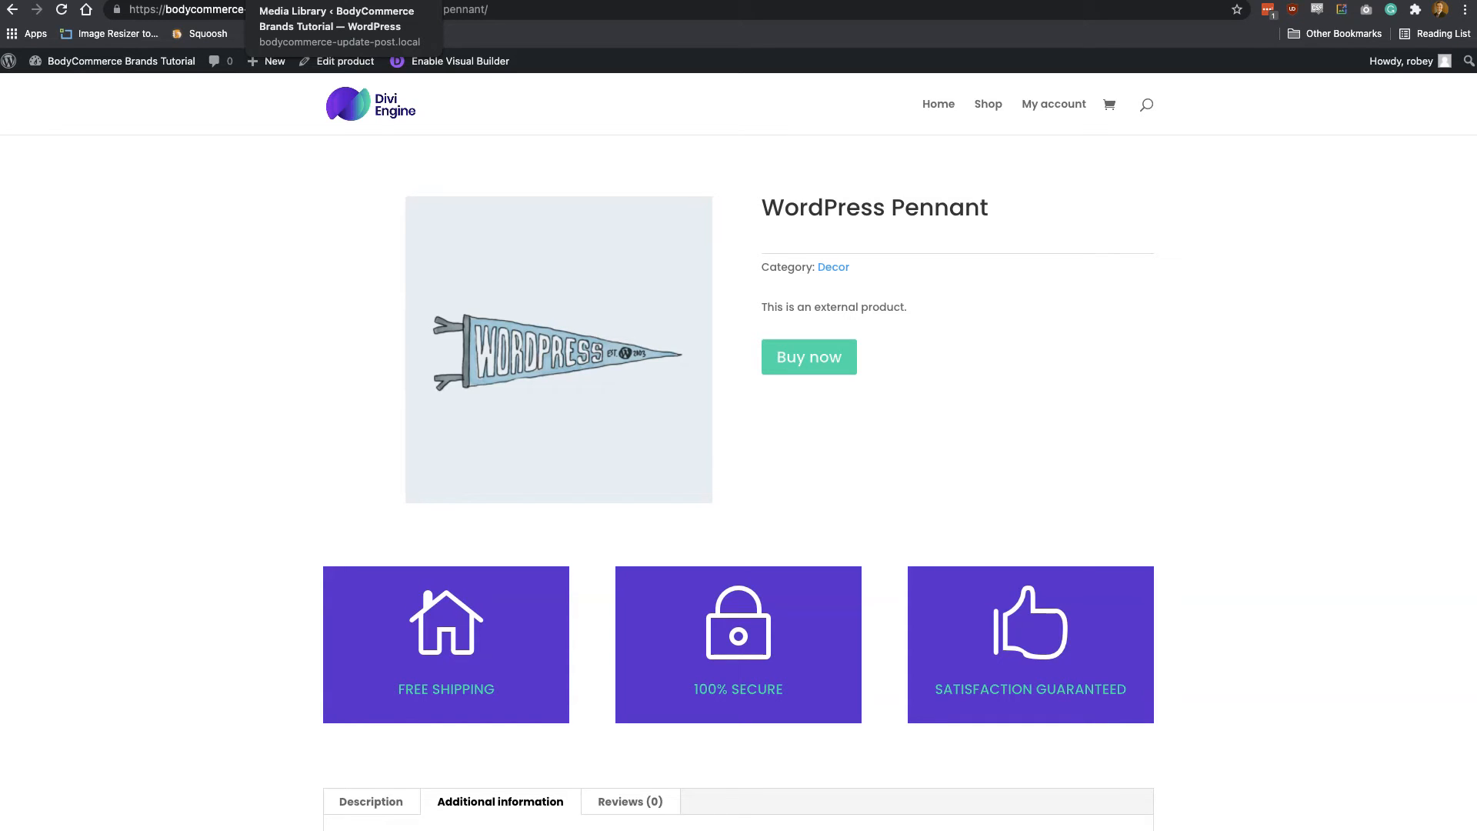
pyautogui.click(58, 88)
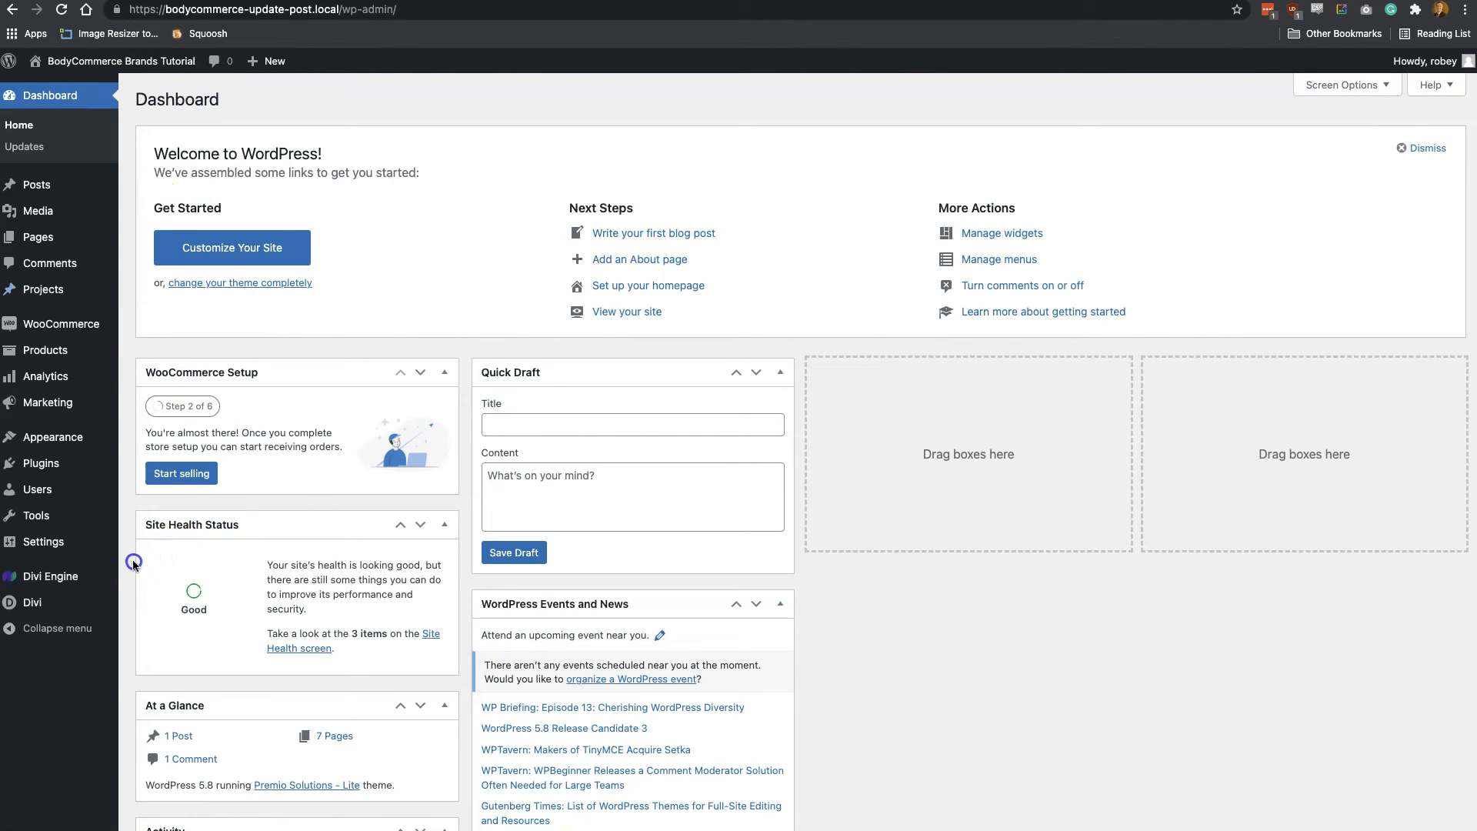
pyautogui.moveTo(79, 579)
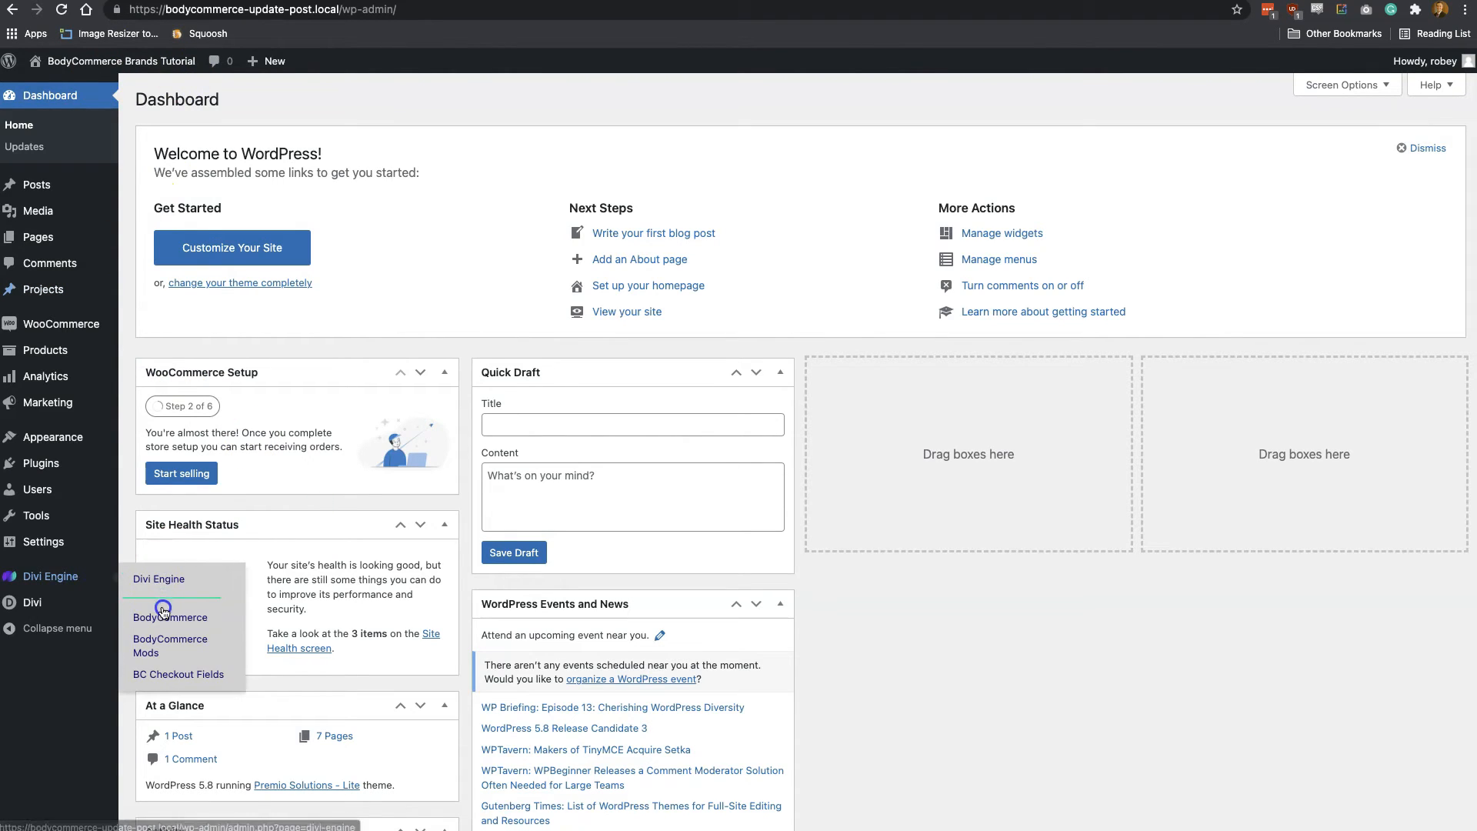
pyautogui.click(162, 617)
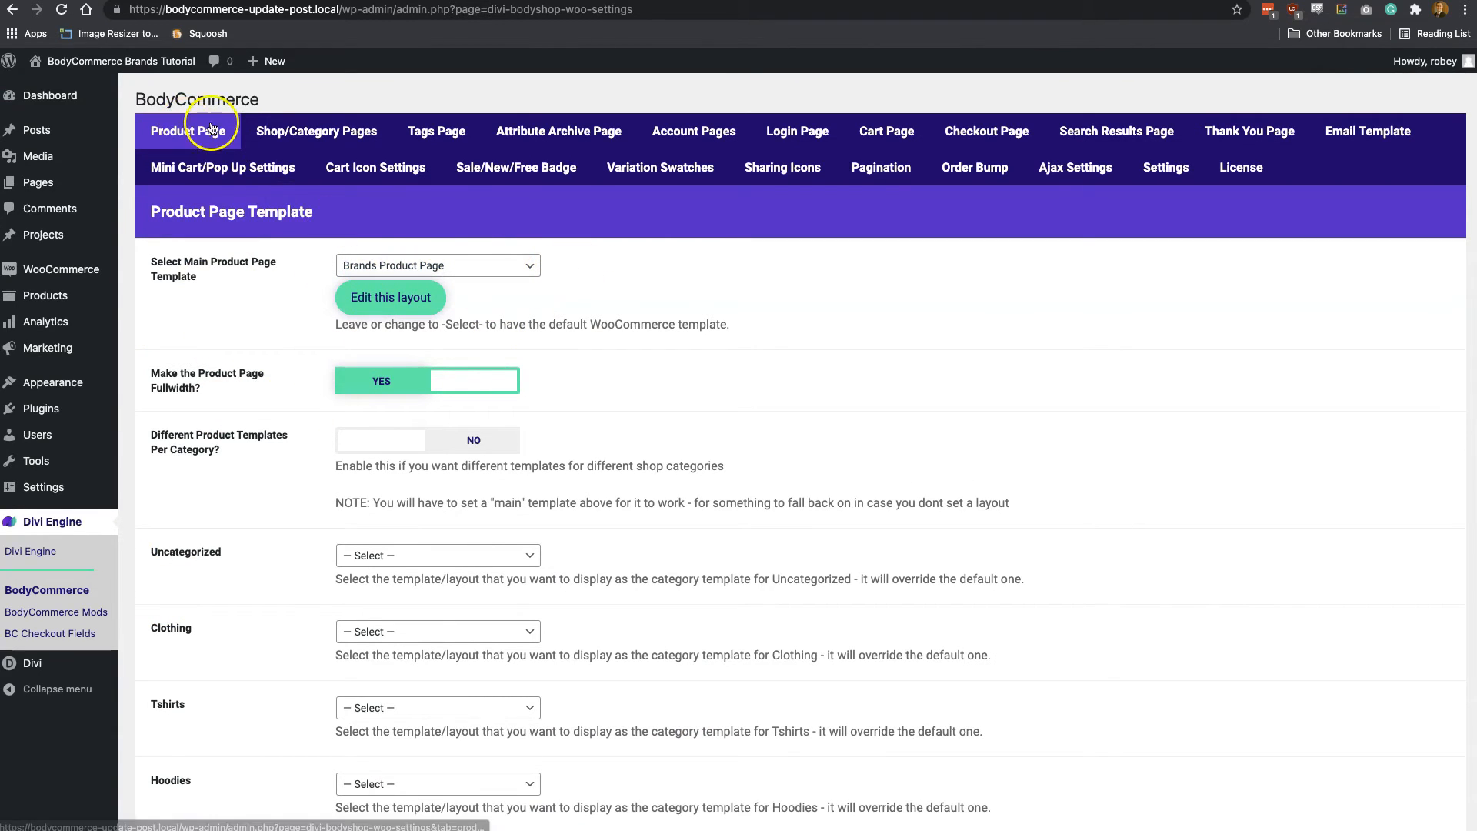
pyautogui.click(391, 298)
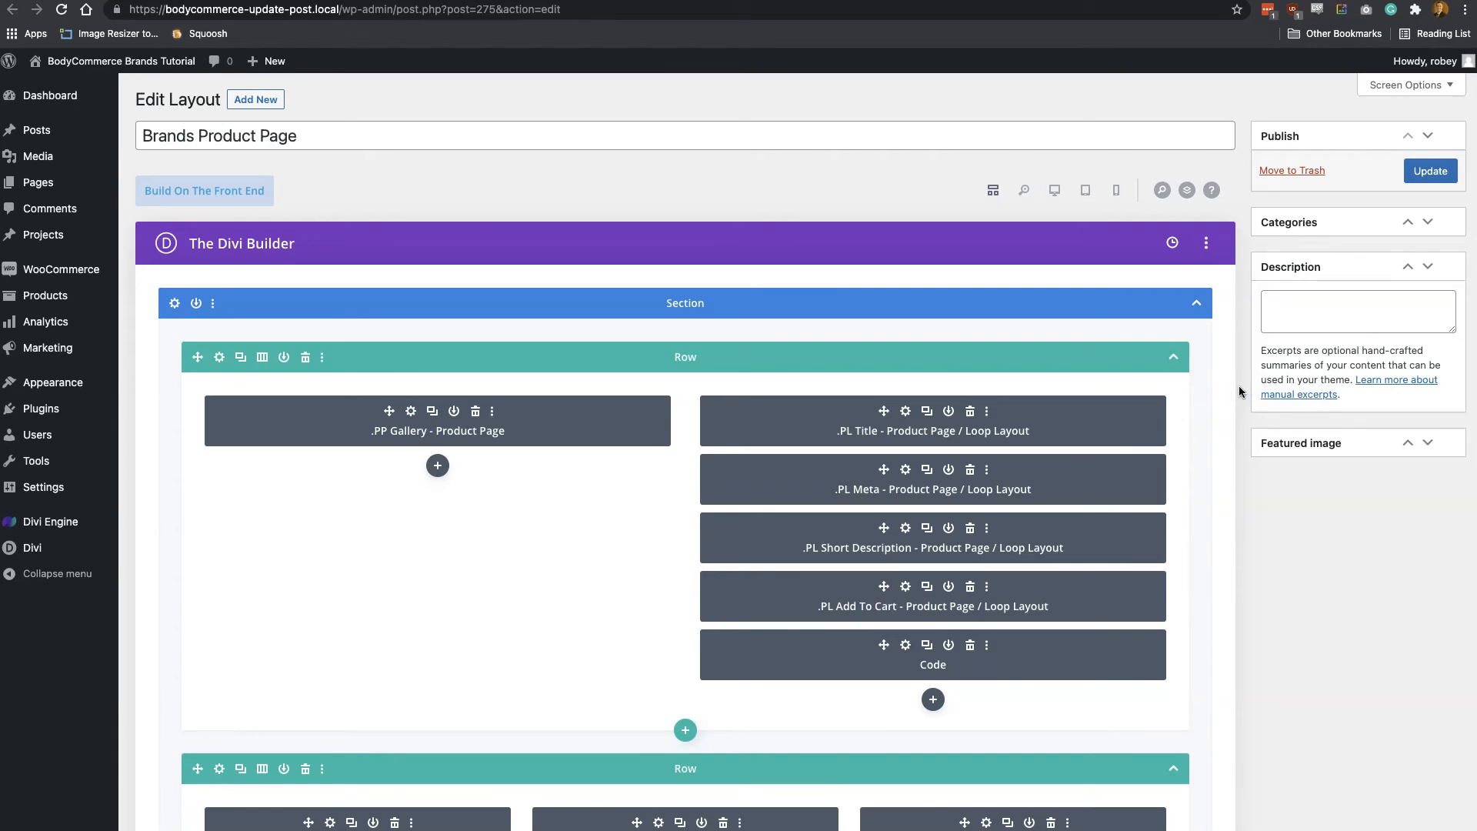
pyautogui.press('super+r')
# Insert a .PL Attributes - Product Page / Loop Layout module below the Code module in the first row
pyautogui.click(933, 702)
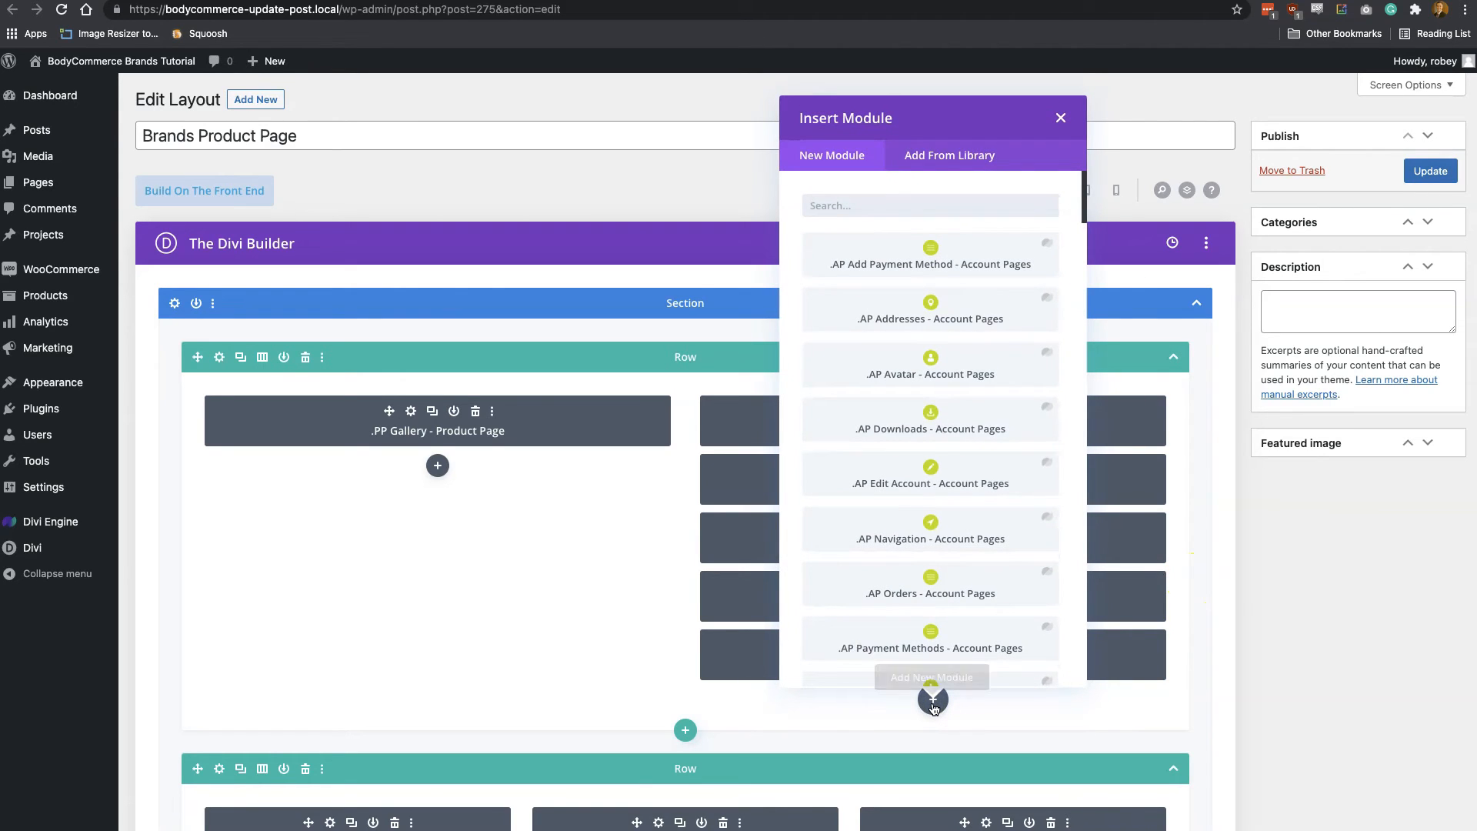
pyautogui.write('att')
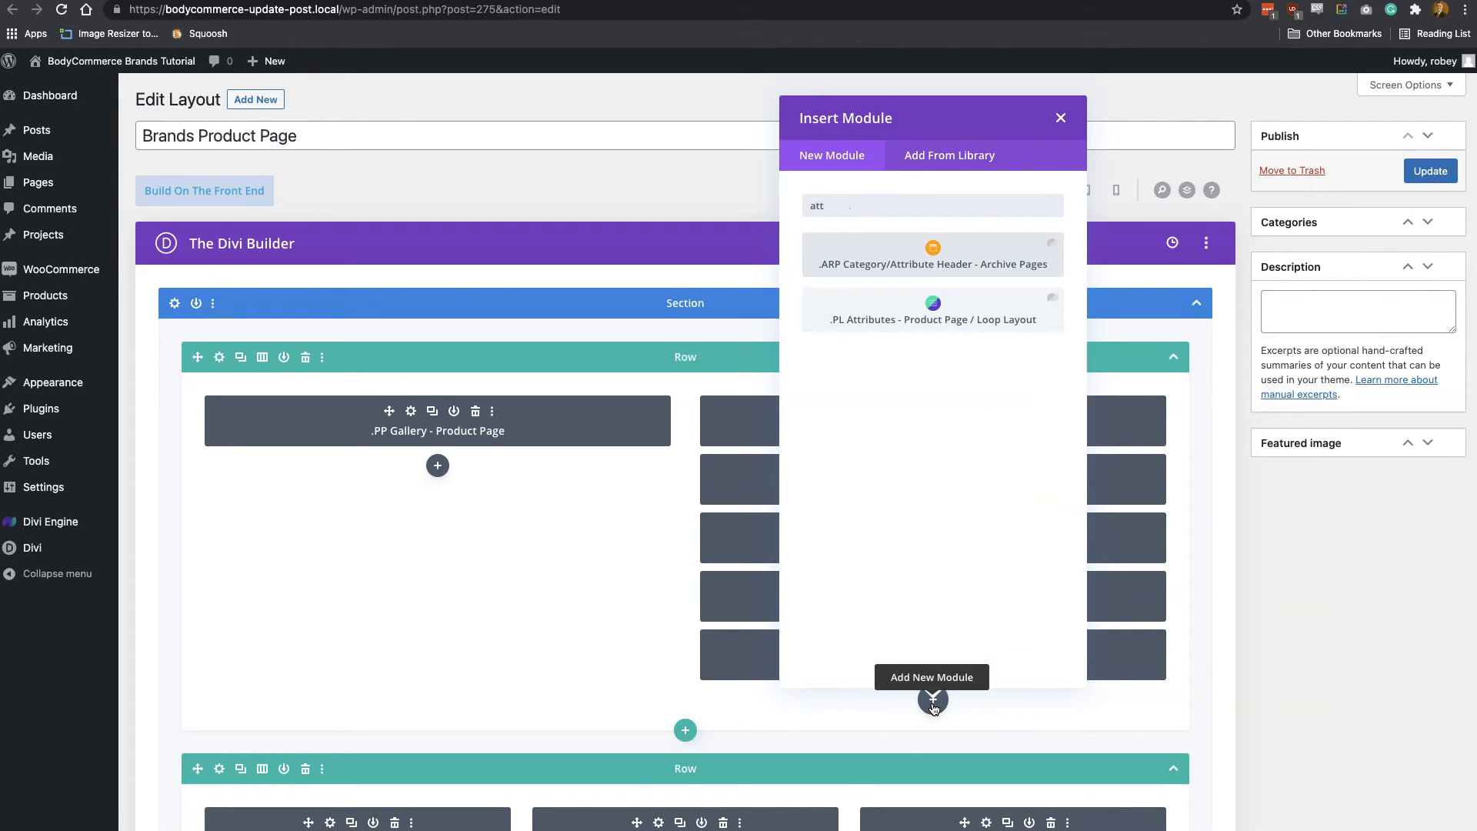
pyautogui.click(875, 330)
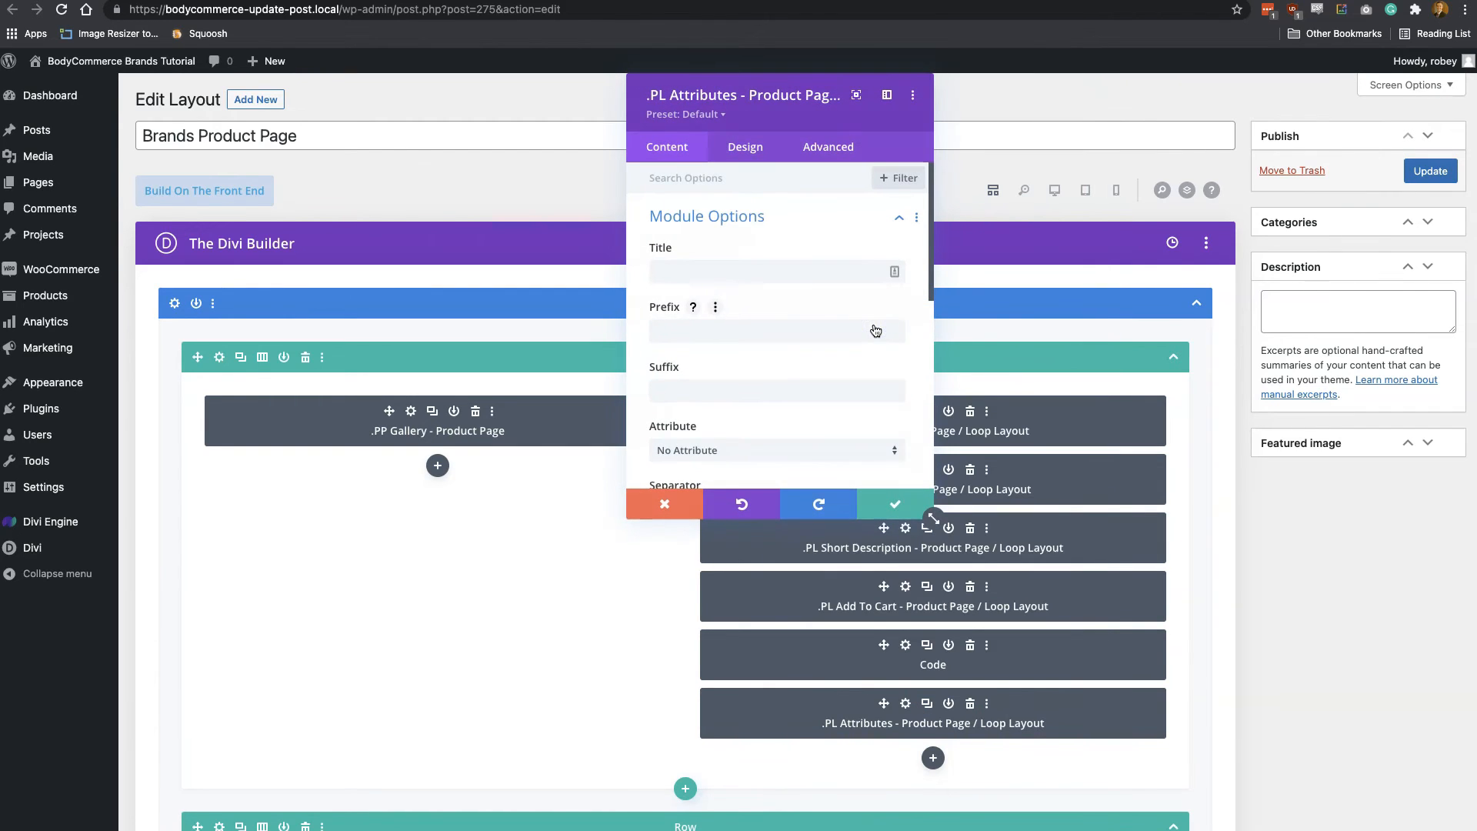
# Title the attributes module Brand and set its attribute to Product Brands
pyautogui.click(724, 279)
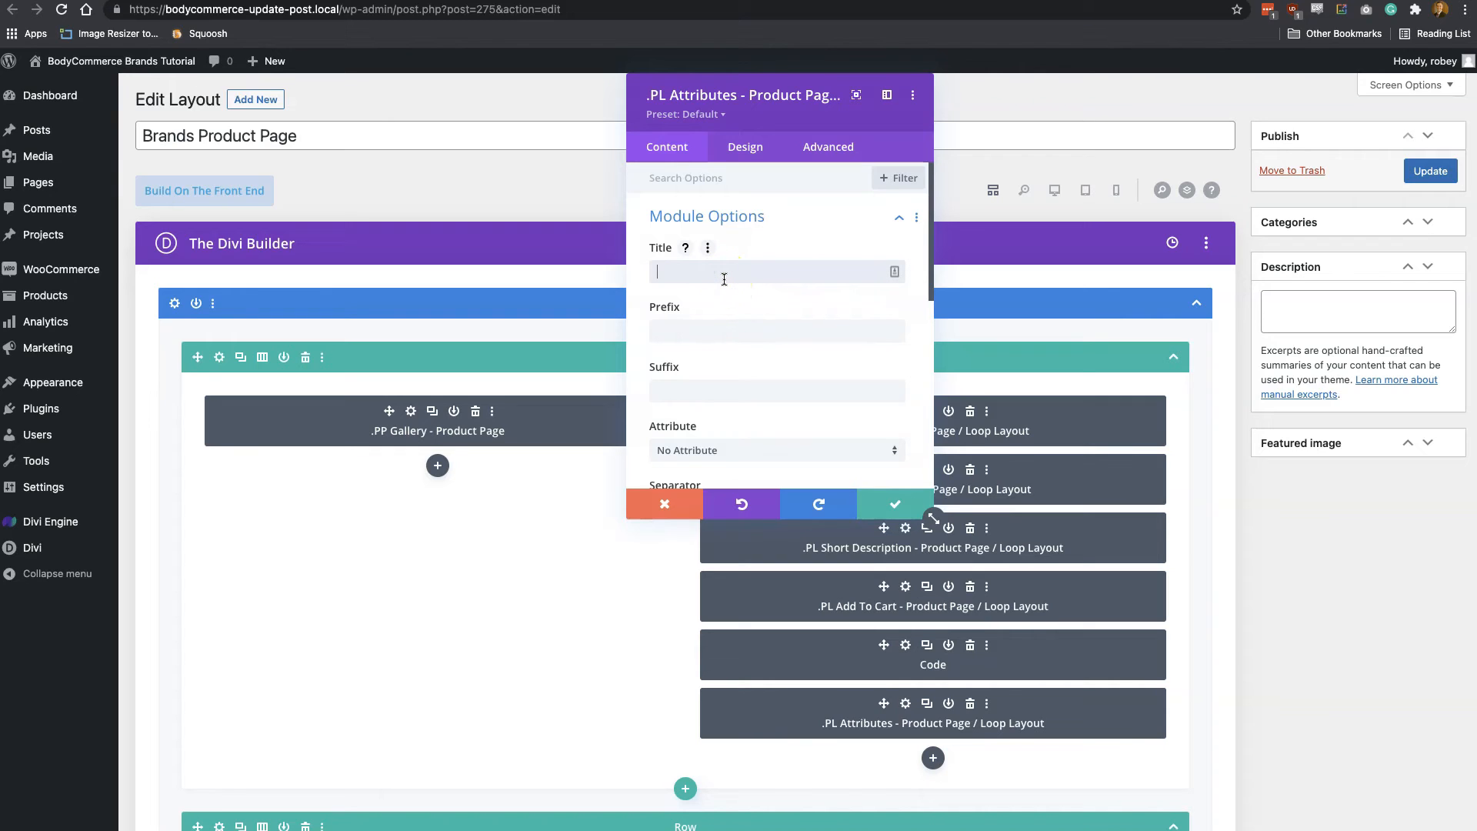
pyautogui.write('Brand')
pyautogui.scroll(-3, 741, 358)
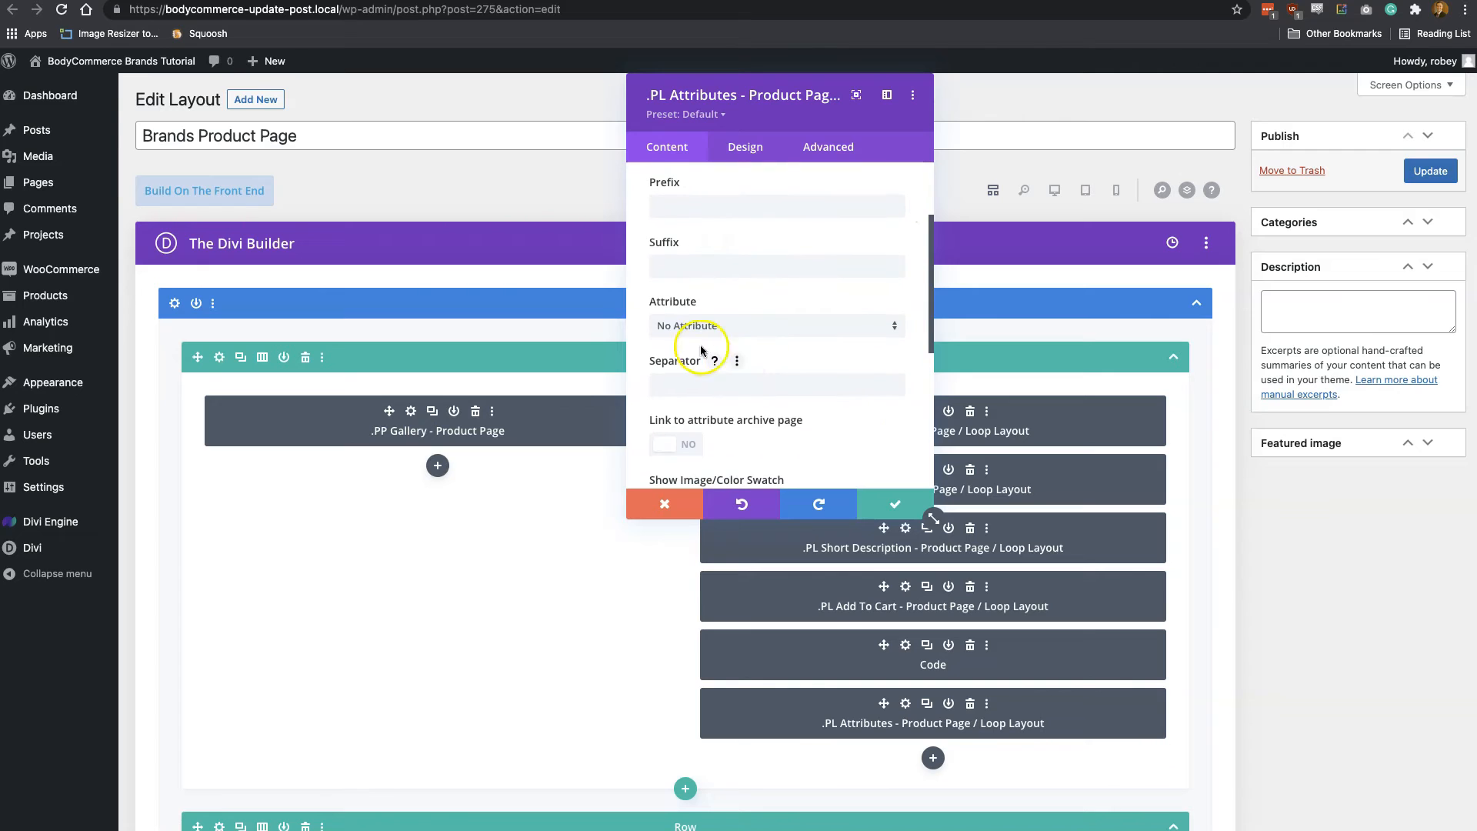
pyautogui.scroll(2, 723, 266)
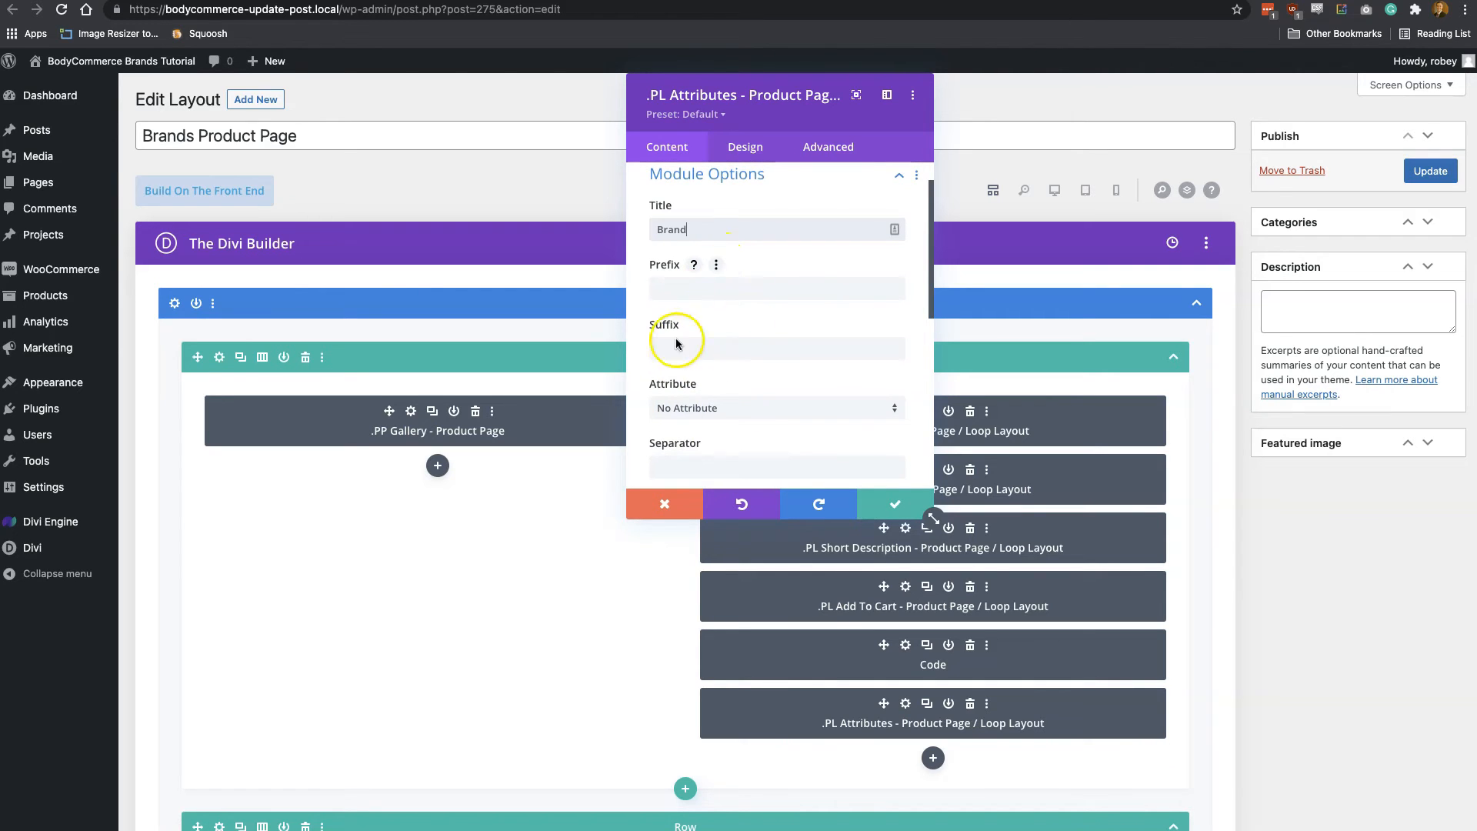
pyautogui.scroll(-2, 760, 317)
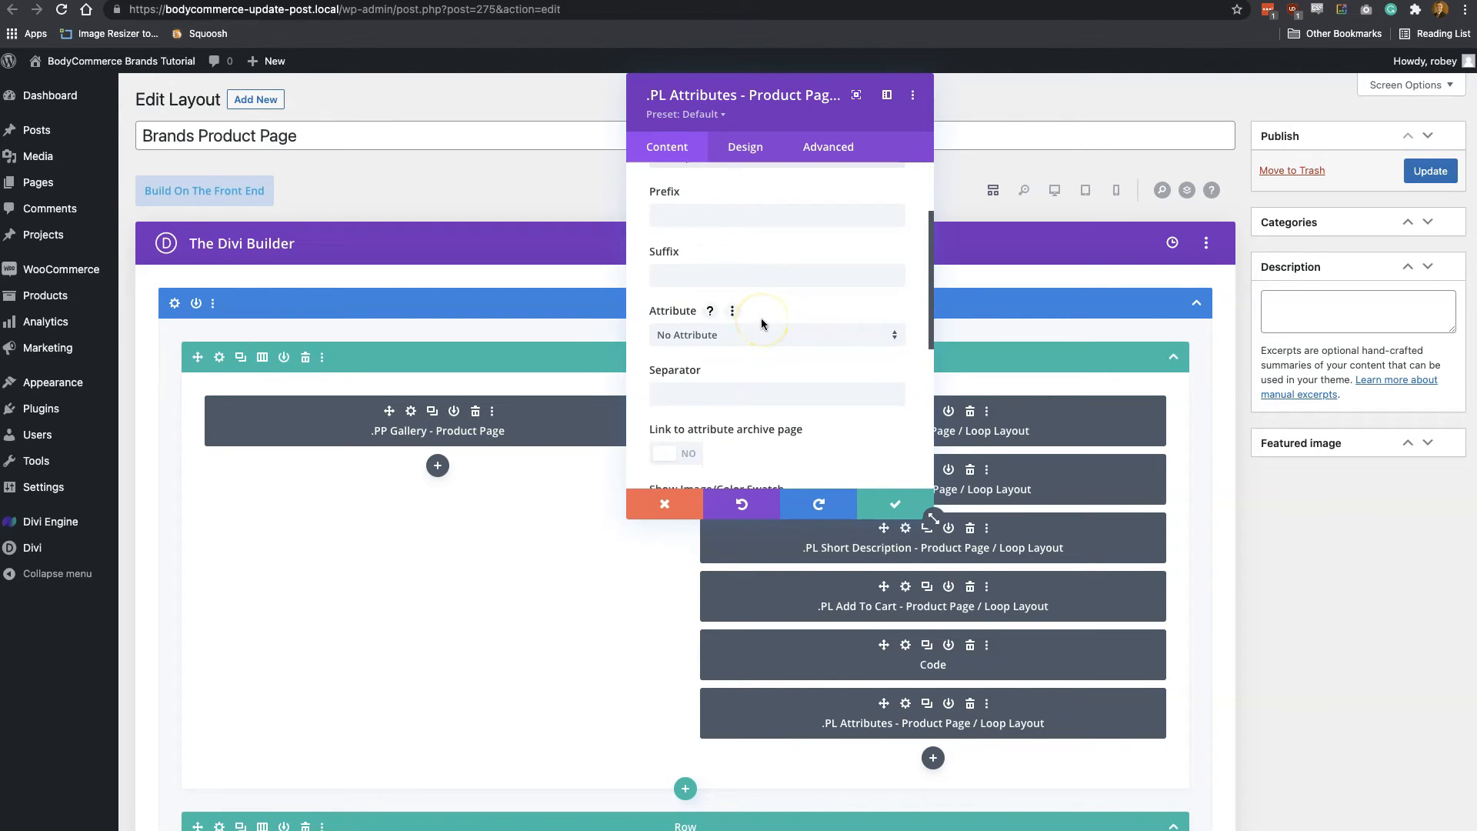
pyautogui.click(754, 336)
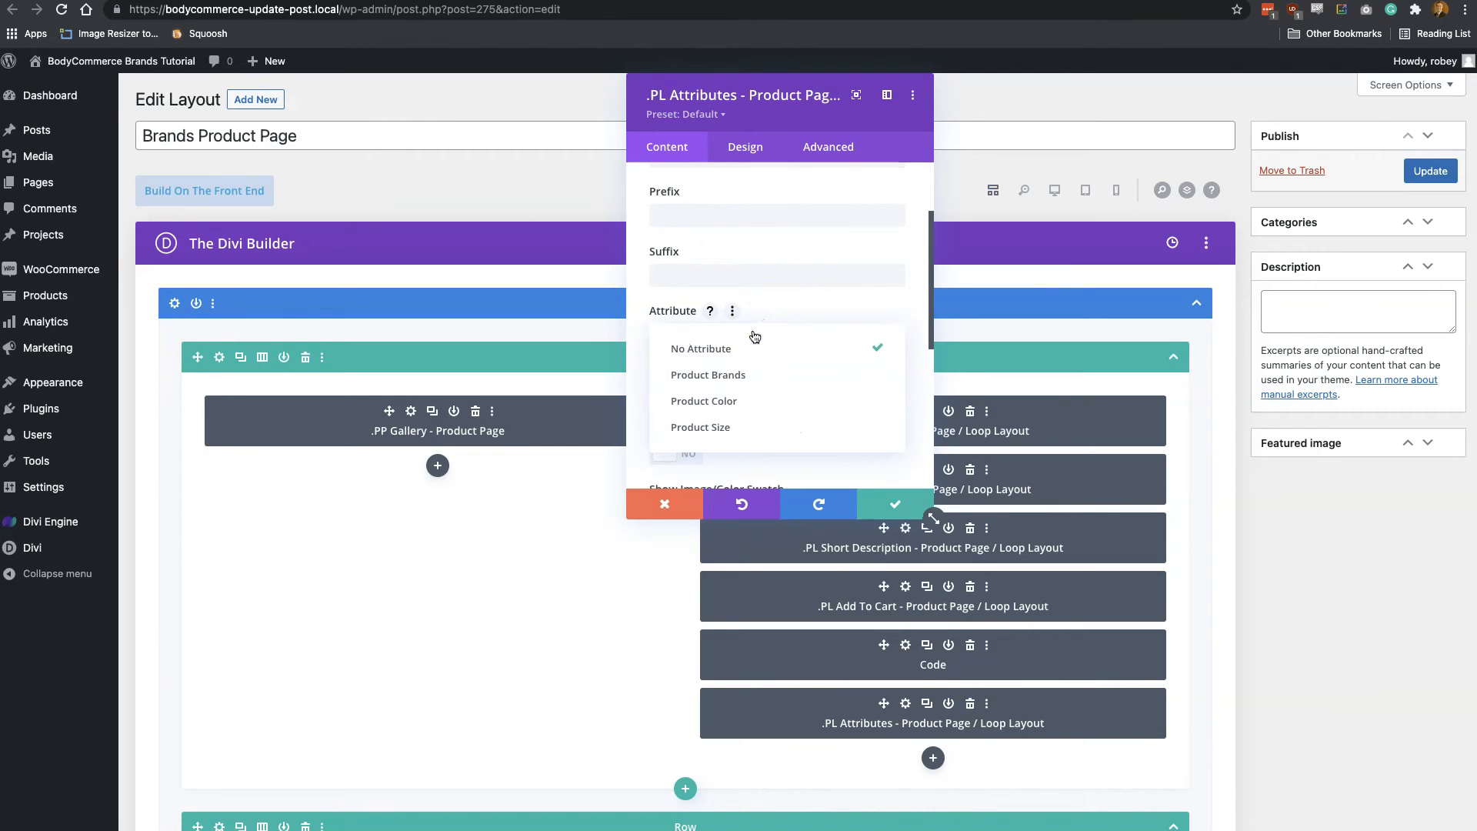
pyautogui.click(747, 382)
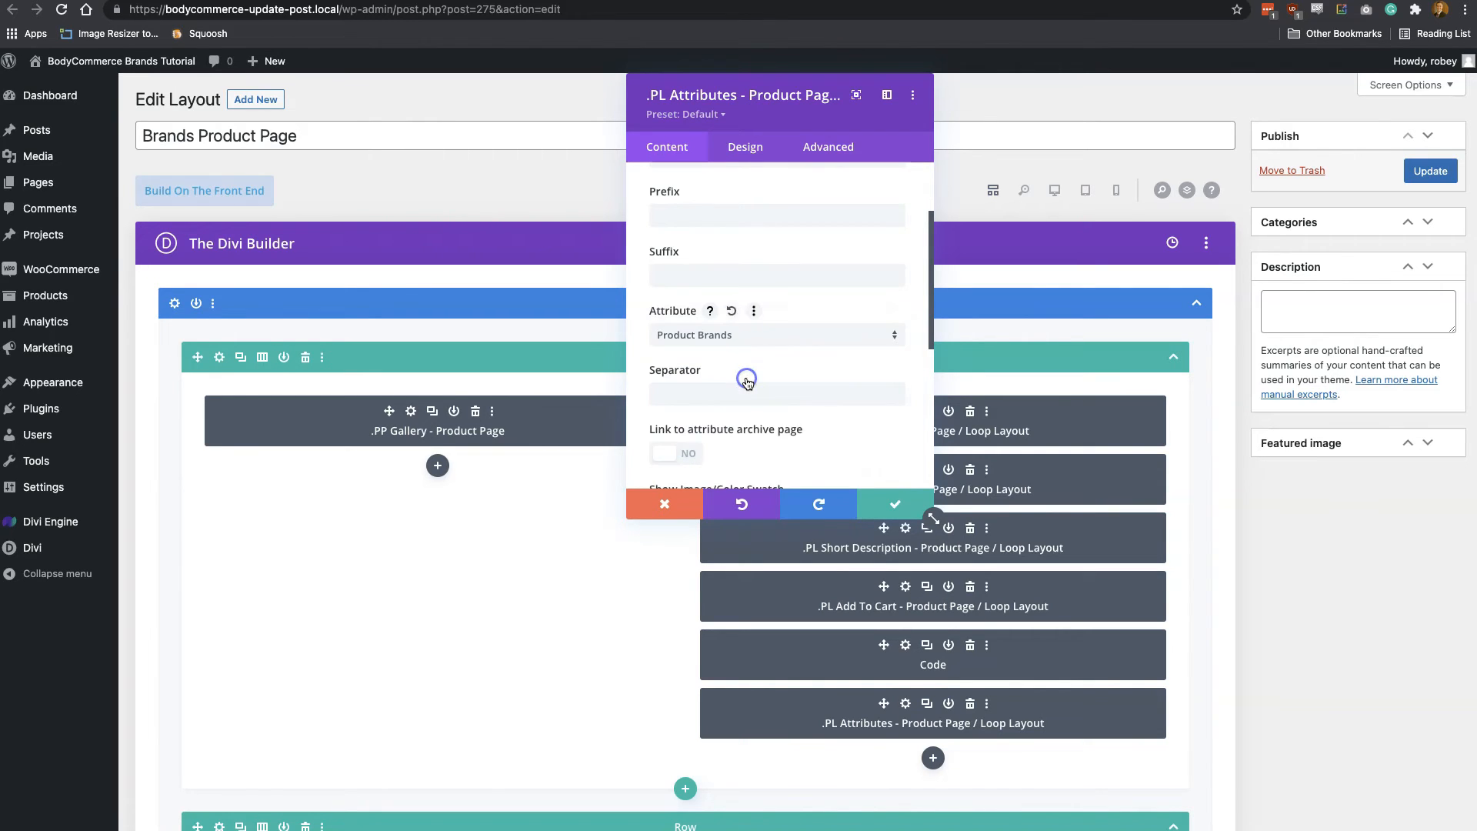
# Enable linking to the attribute archive page and showing the image/color swatch in the attributes module
pyautogui.scroll(-2, 748, 382)
pyautogui.scroll(-1, 747, 383)
pyautogui.click(696, 347)
pyautogui.click(688, 344)
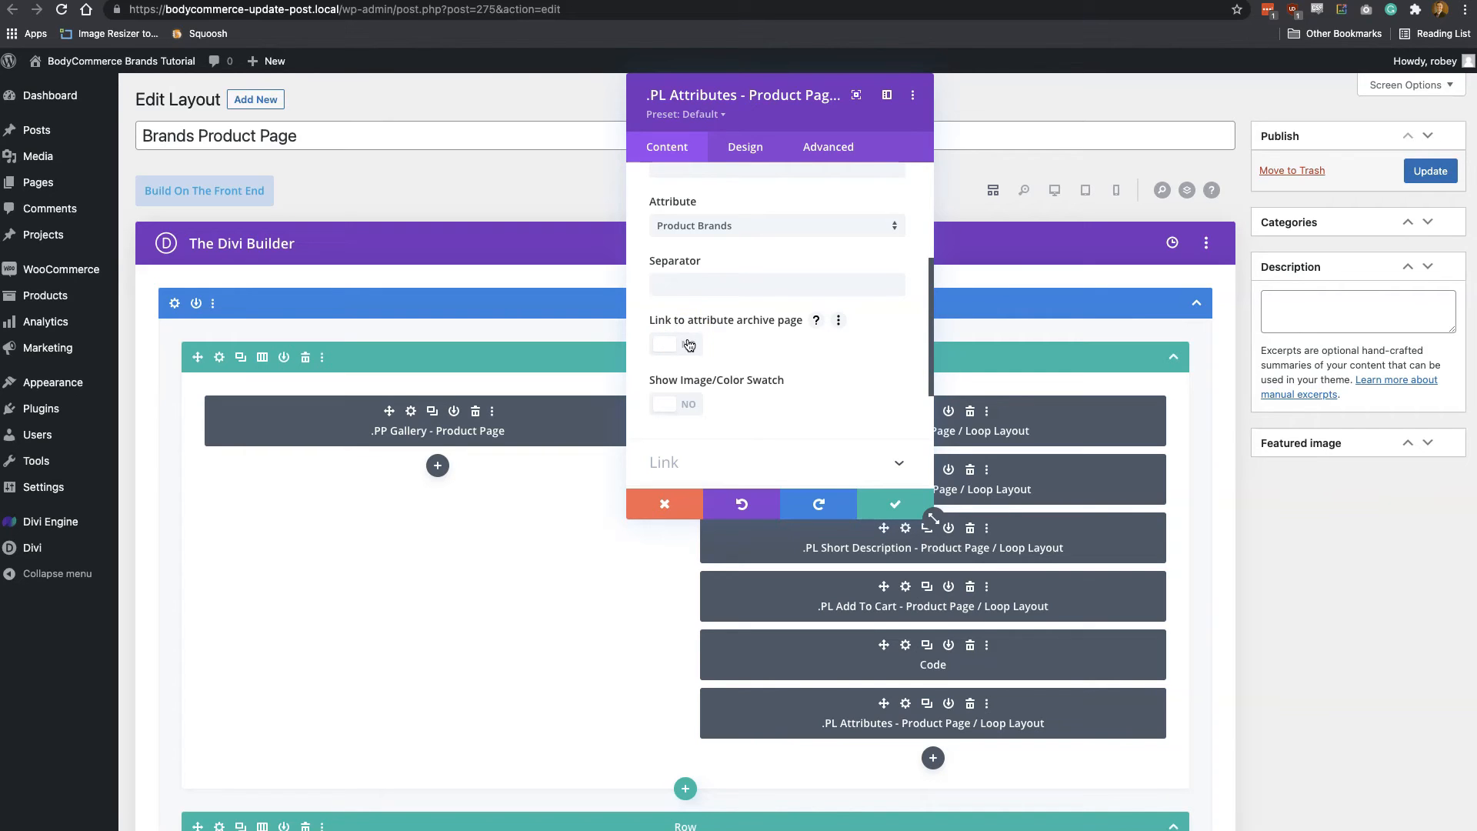
pyautogui.click(689, 344)
pyautogui.click(711, 400)
pyautogui.click(685, 404)
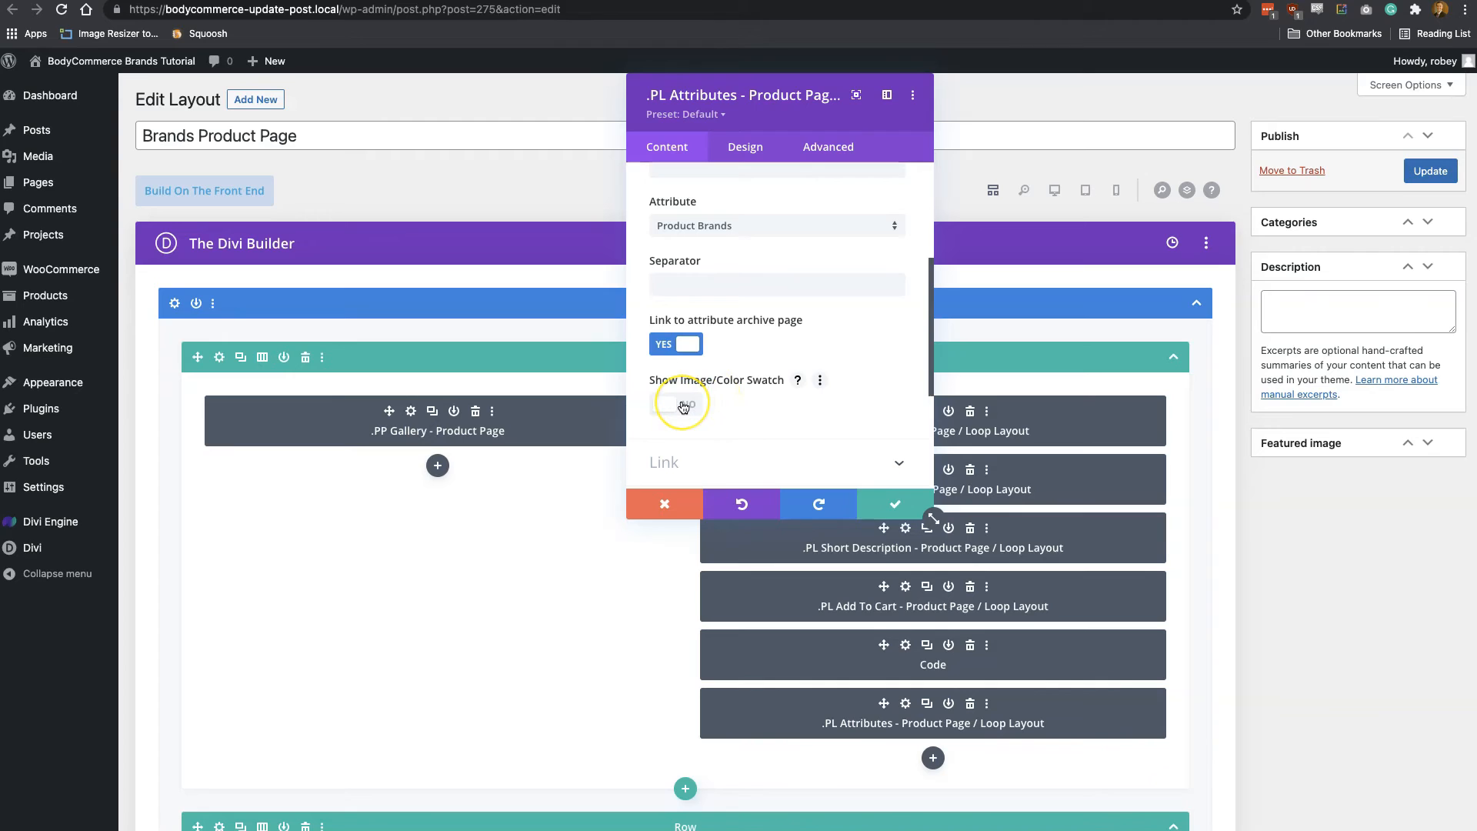
pyautogui.click(682, 404)
# Set the swatch position to Remove Name, save the module settings and update the Brands Product Page layout
pyautogui.scroll(-2, 723, 423)
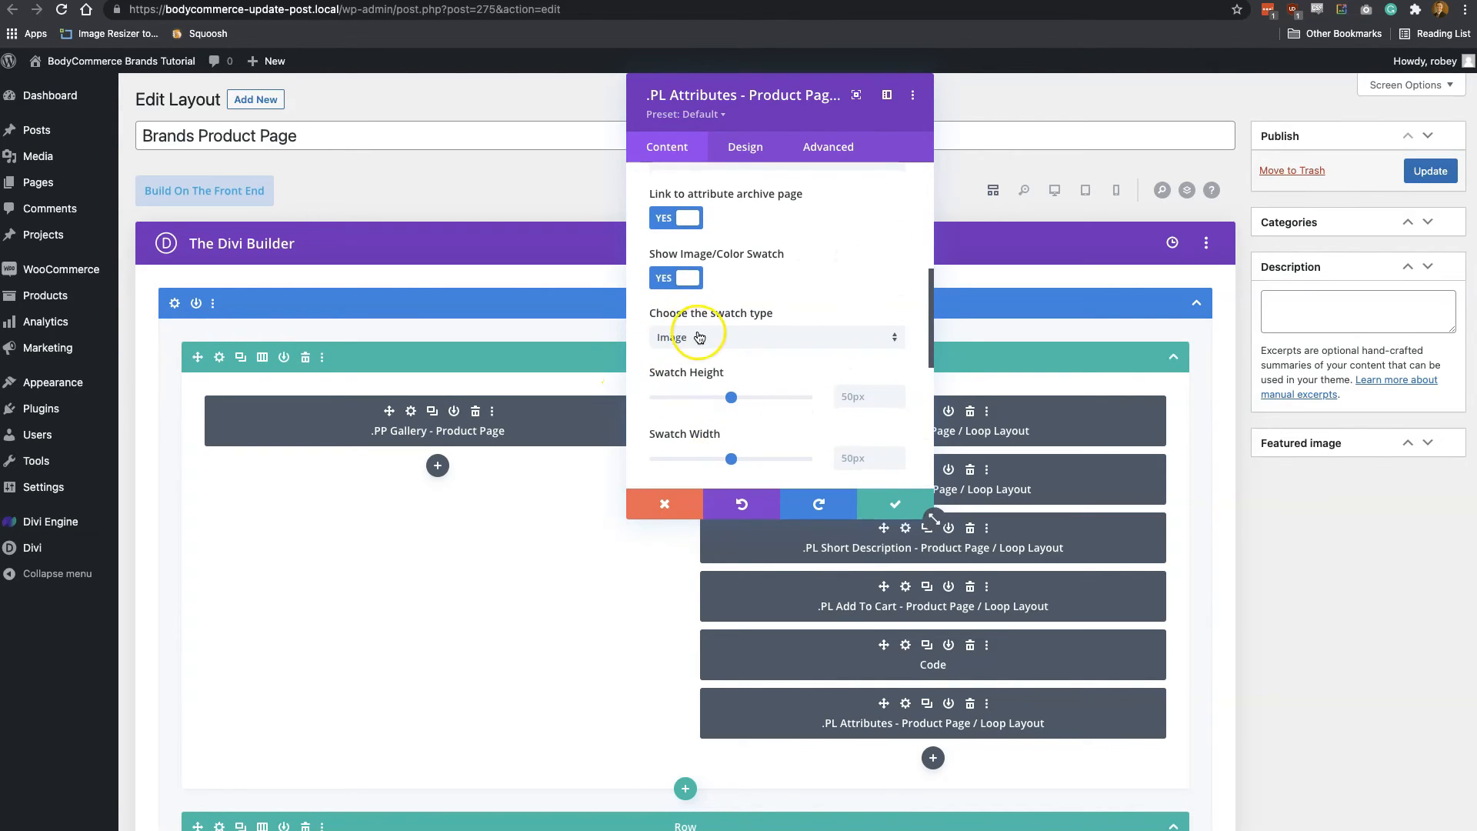
pyautogui.scroll(-2, 801, 336)
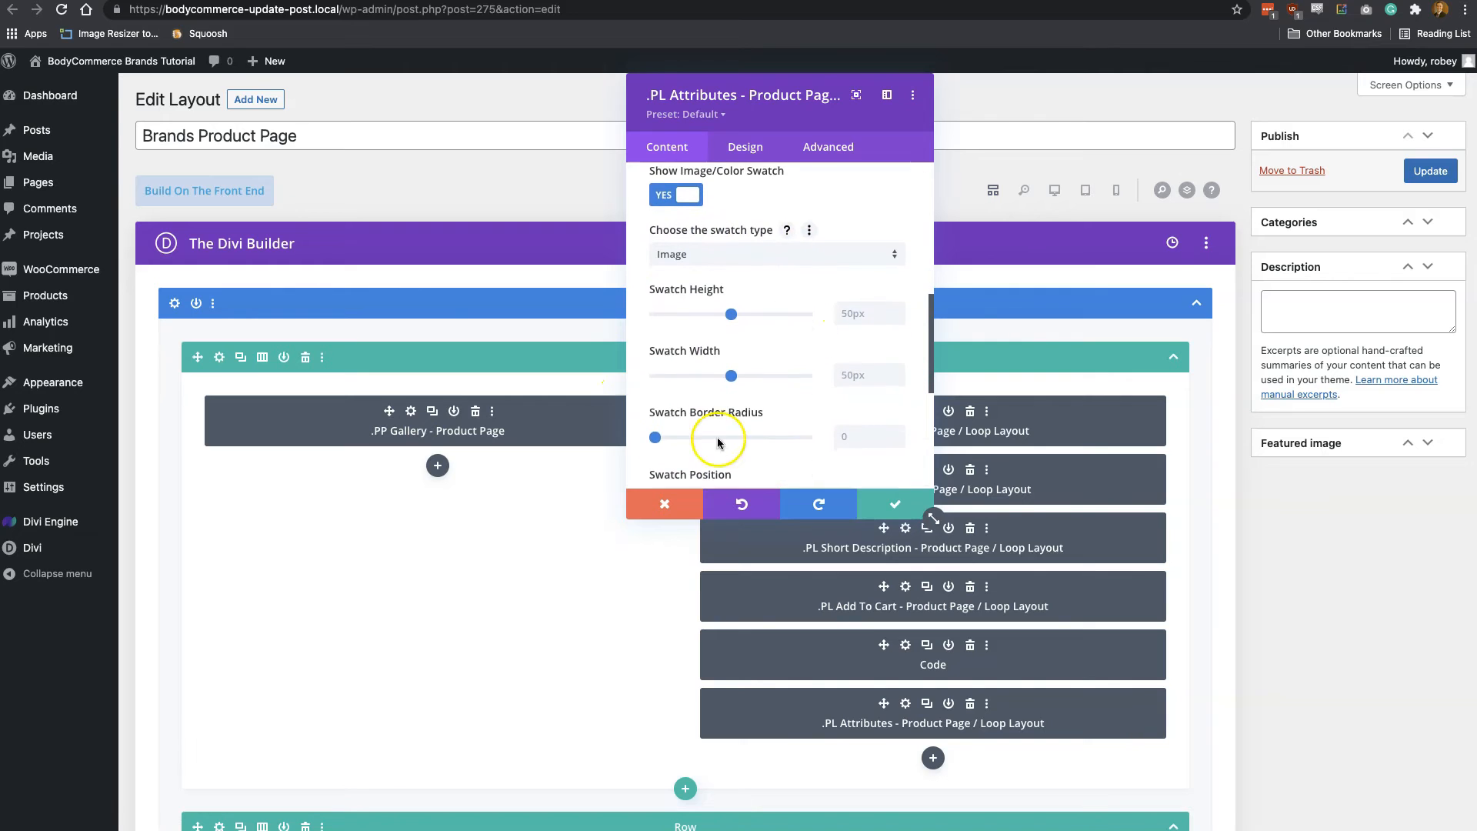
pyautogui.scroll(-3, 759, 371)
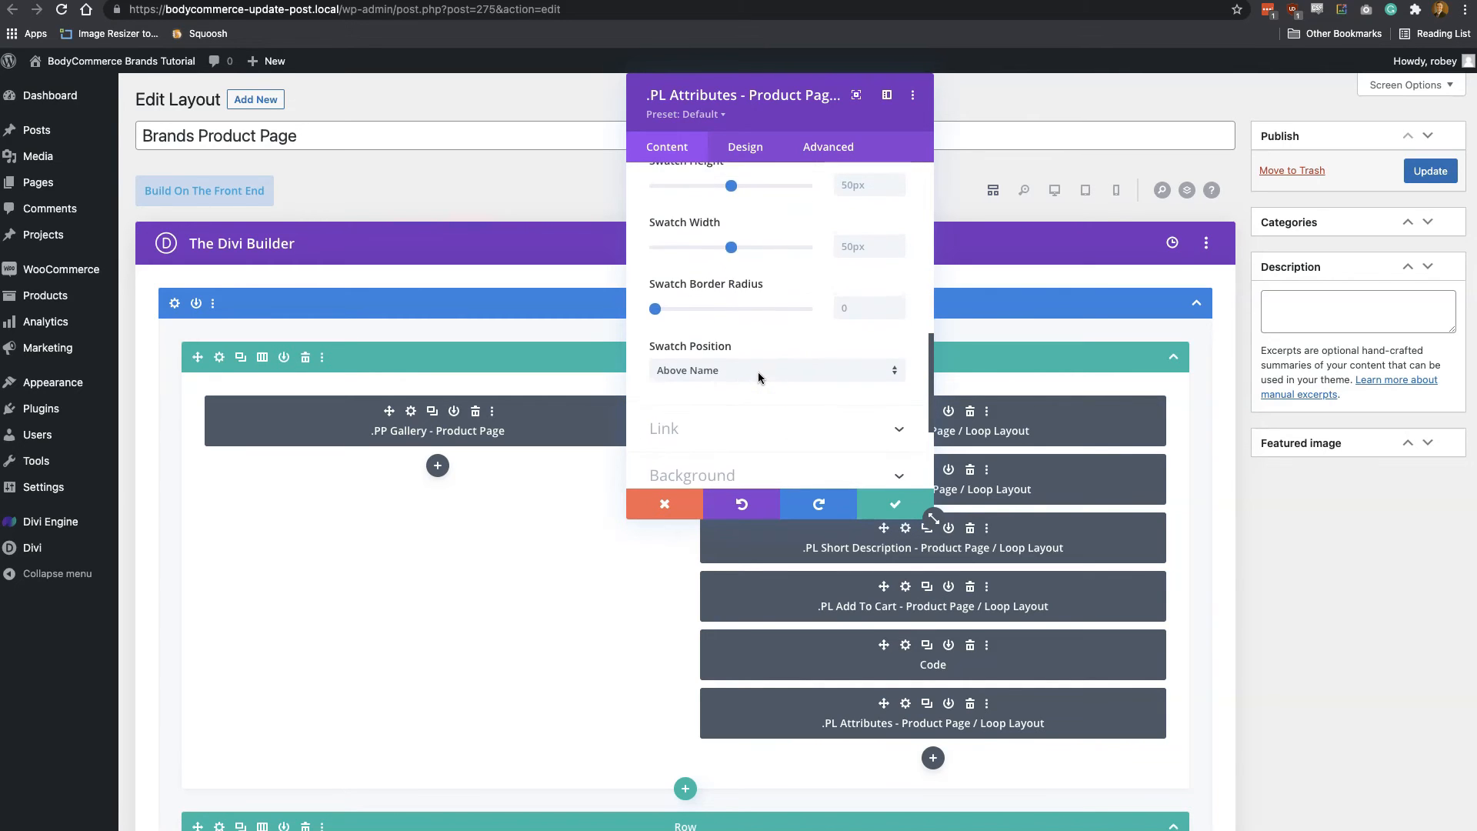
pyautogui.click(752, 373)
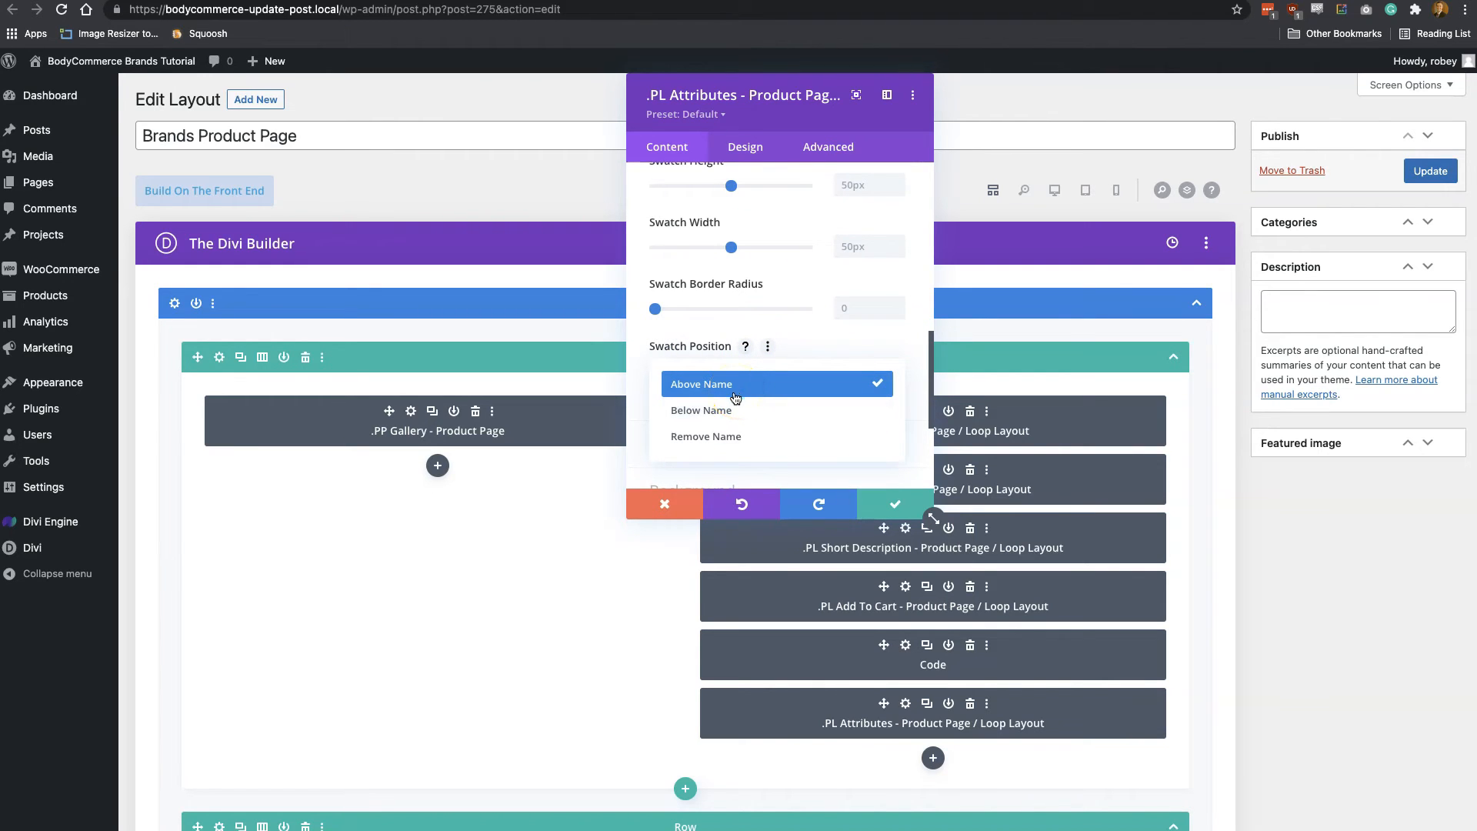
pyautogui.click(727, 437)
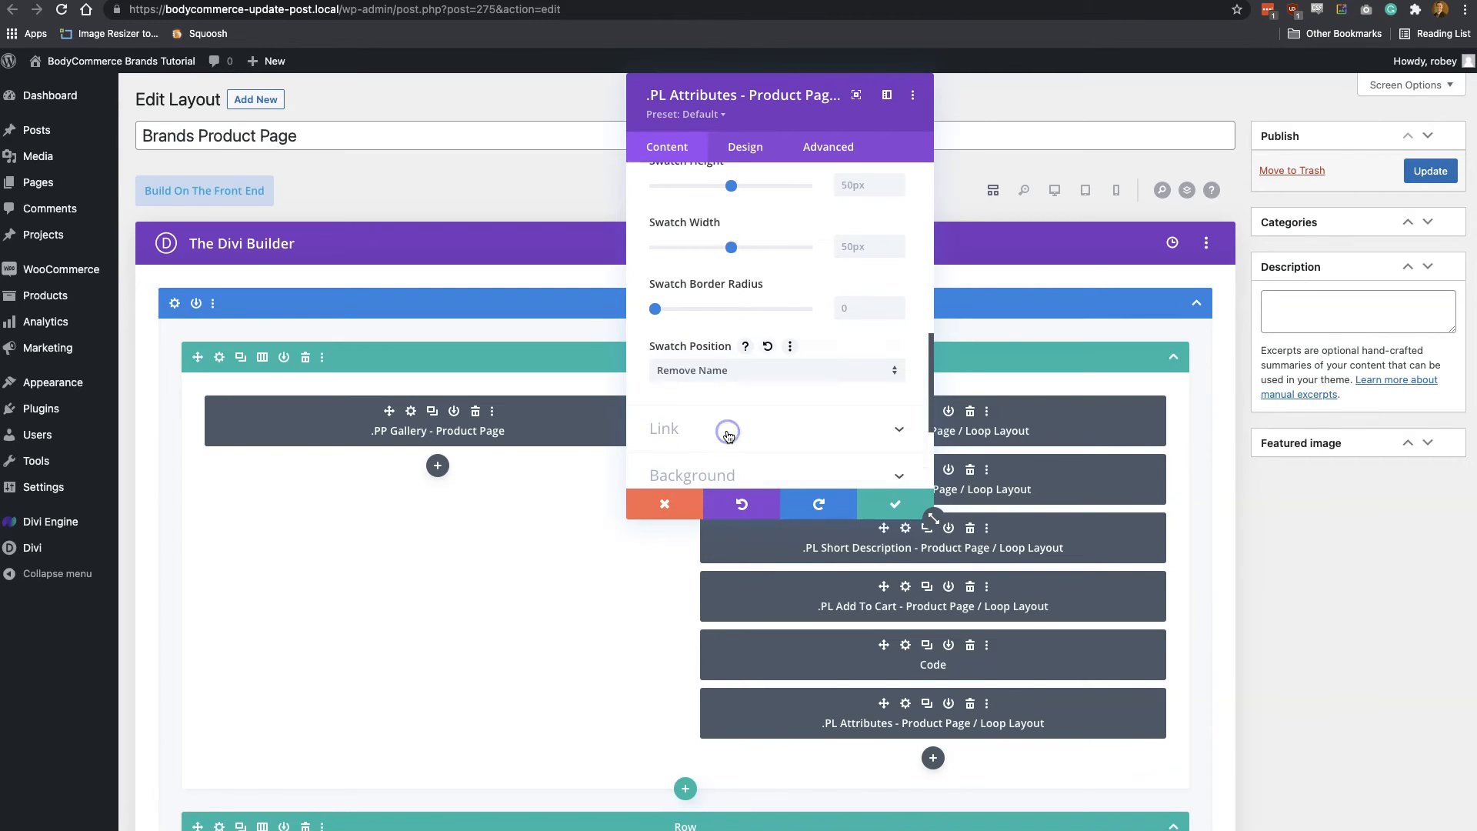
pyautogui.click(880, 503)
pyautogui.click(1433, 175)
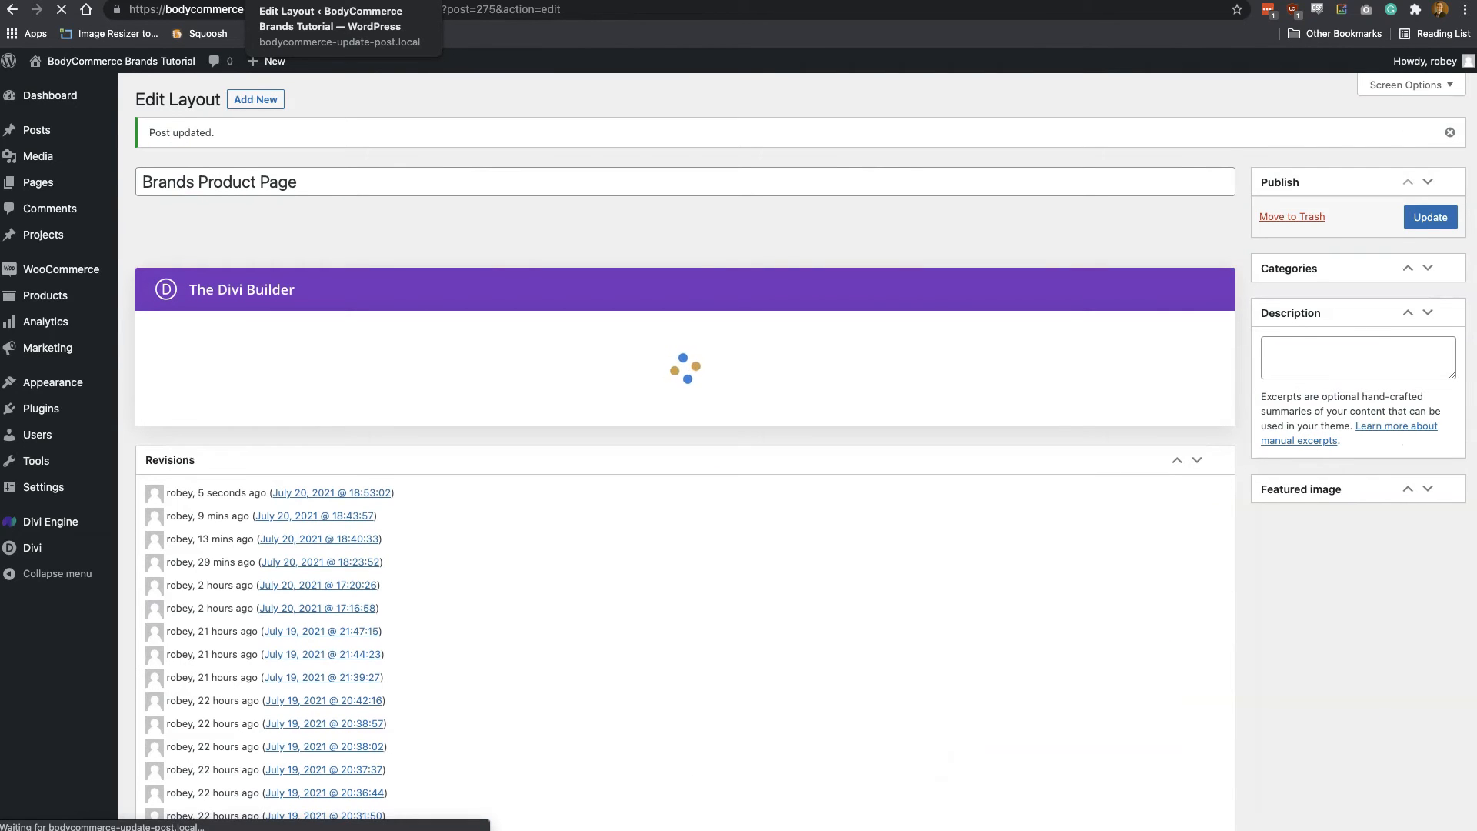
# View the WordPress Pennant product page in the store and check its brand display and Additional information
pyautogui.moveTo(65, 188)
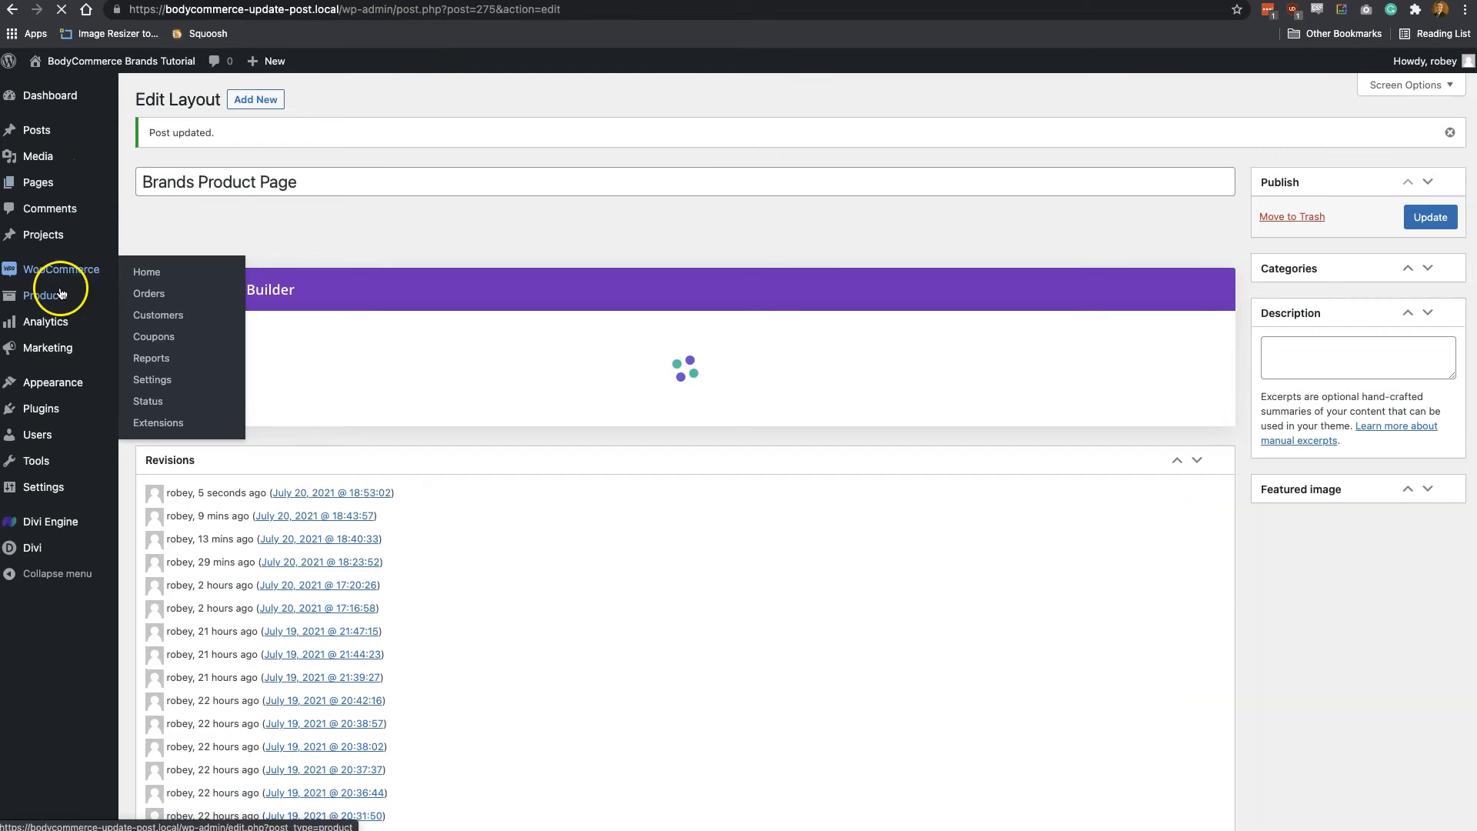
pyautogui.moveTo(56, 306)
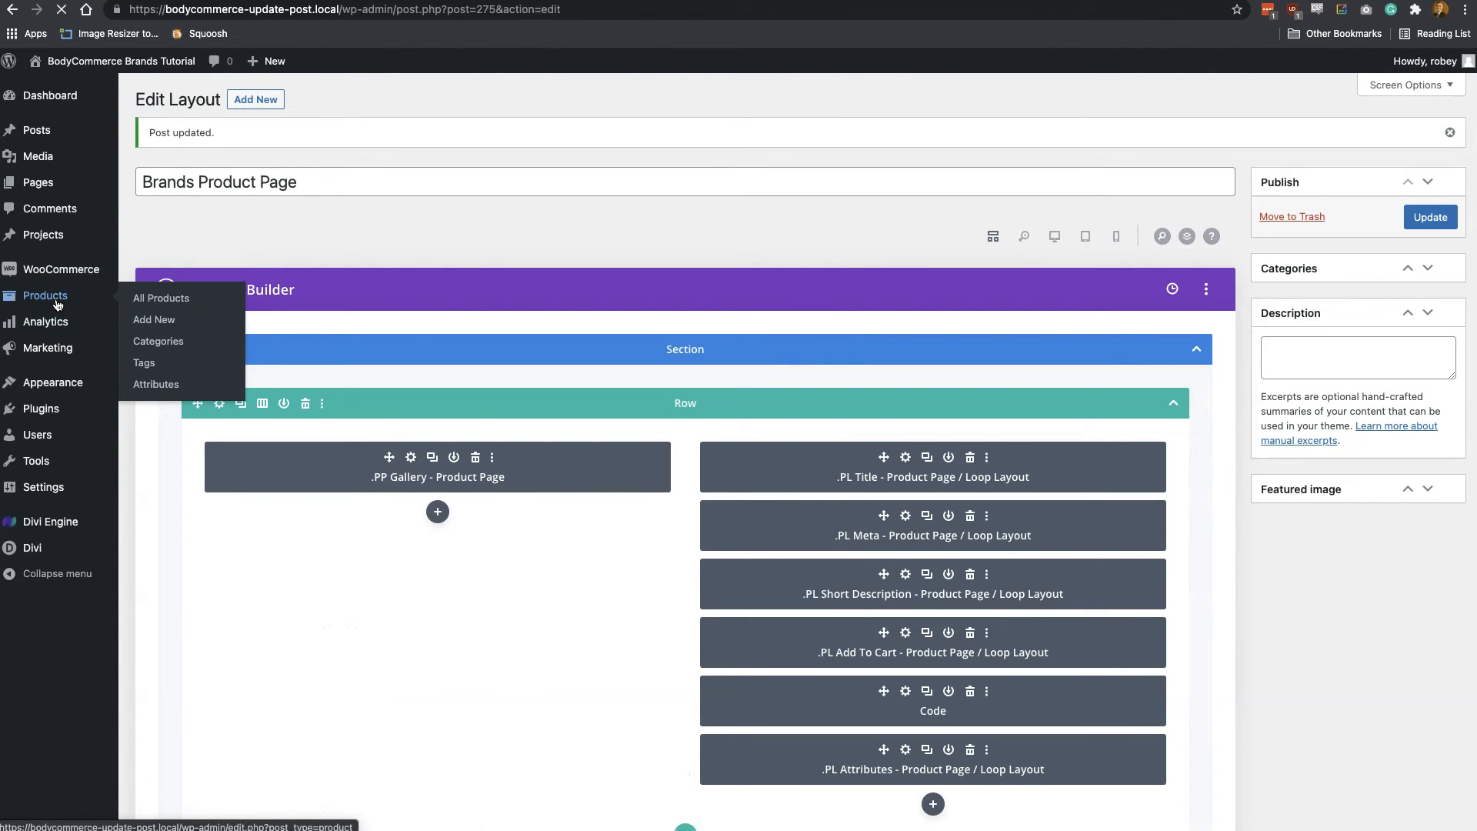
pyautogui.click(57, 305)
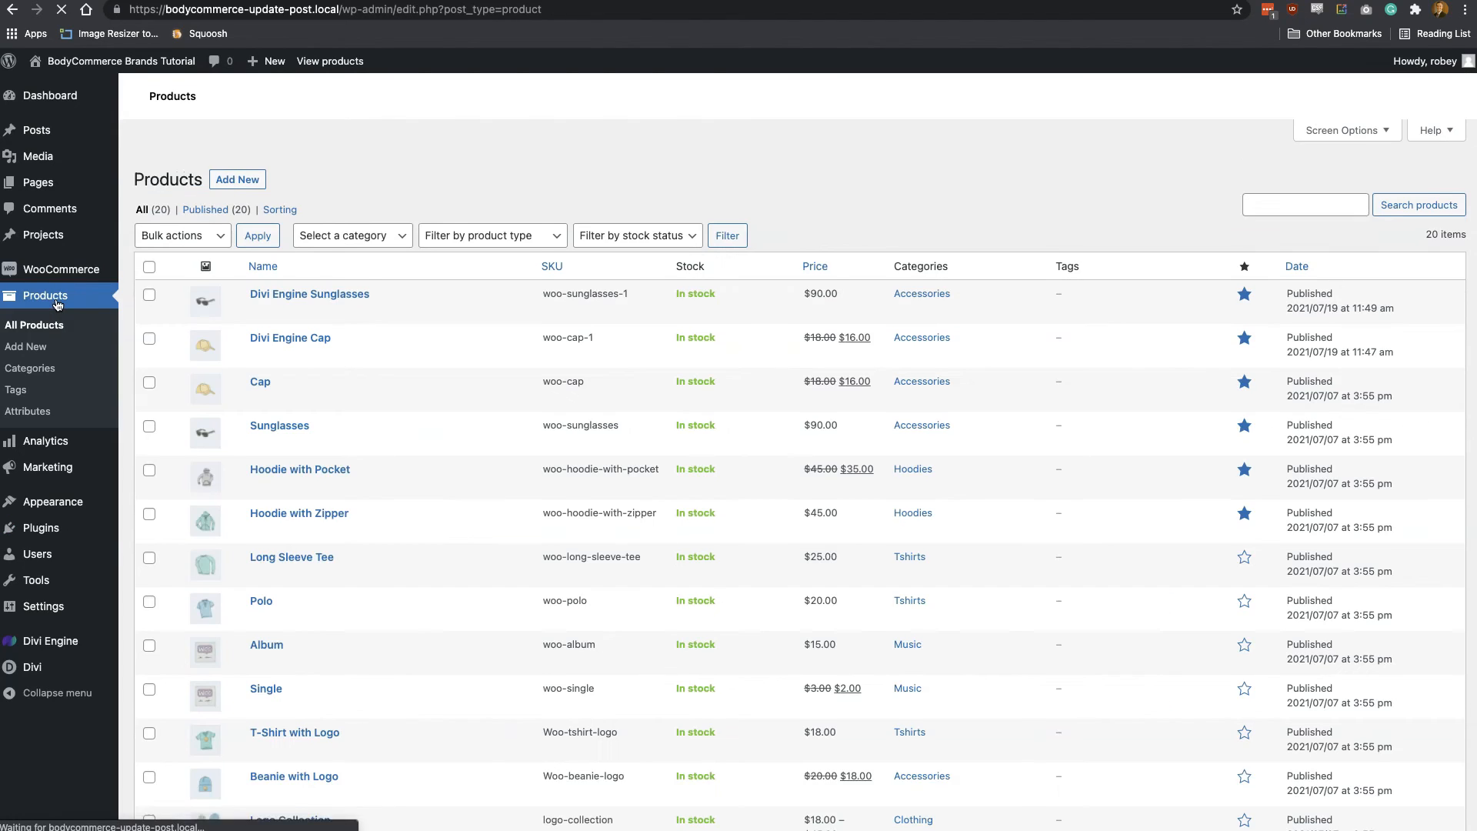
pyautogui.scroll(-5, 269, 596)
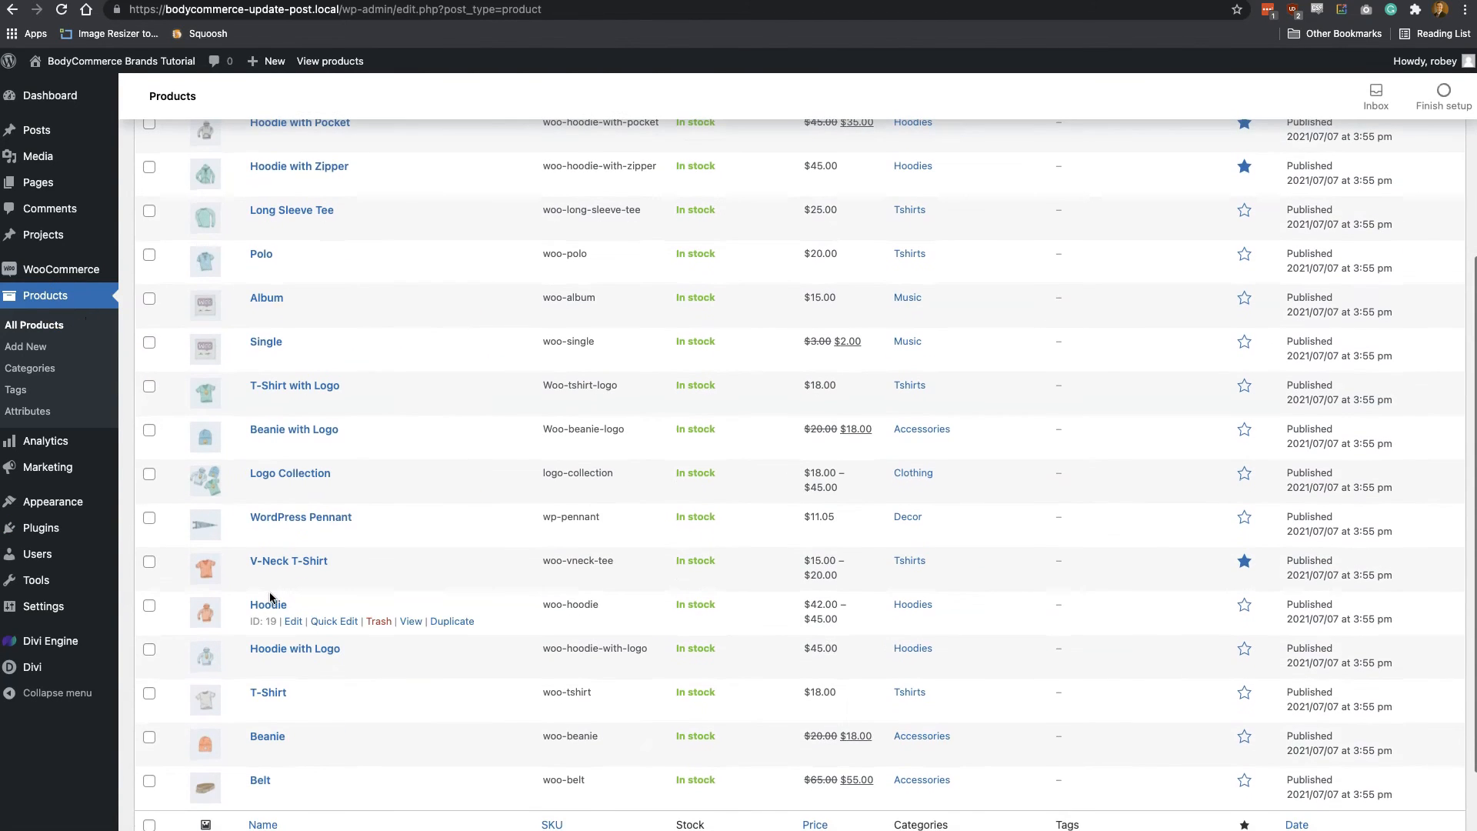
pyautogui.click(411, 533)
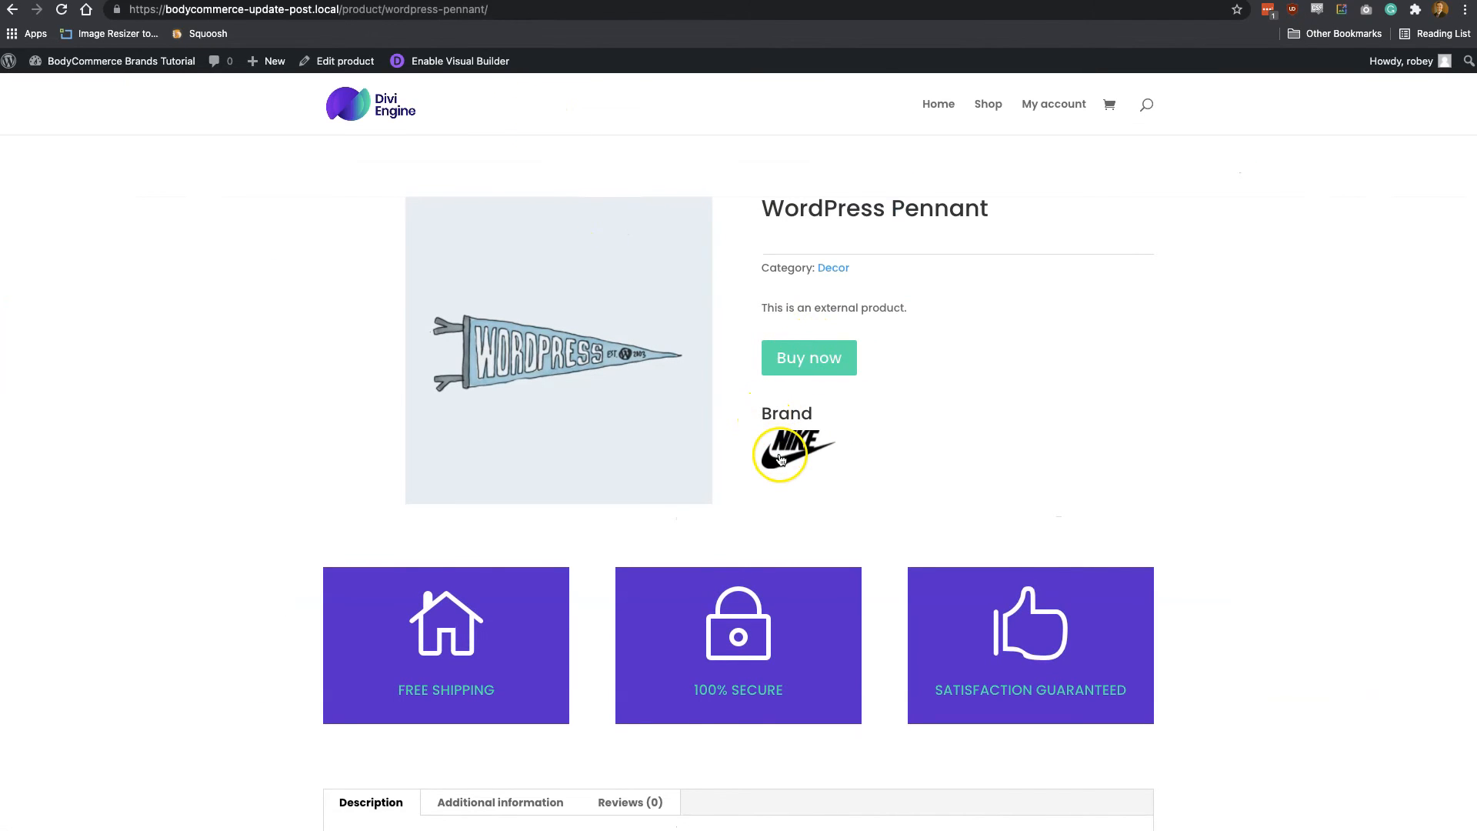
pyautogui.scroll(-8, 855, 512)
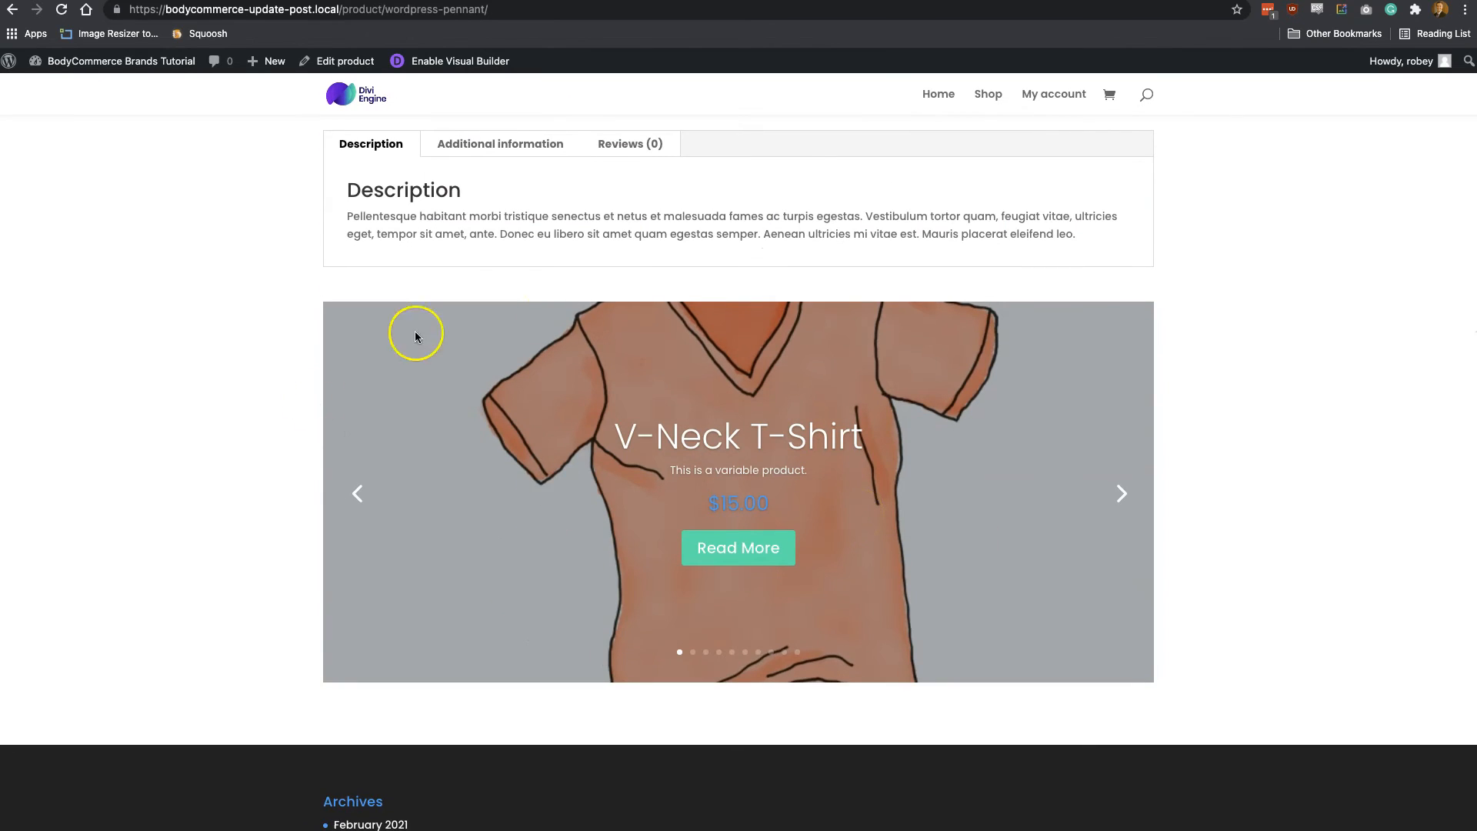
pyautogui.scroll(2, 570, 320)
pyautogui.moveTo(472, 218); pyautogui.dragTo(472, 236)
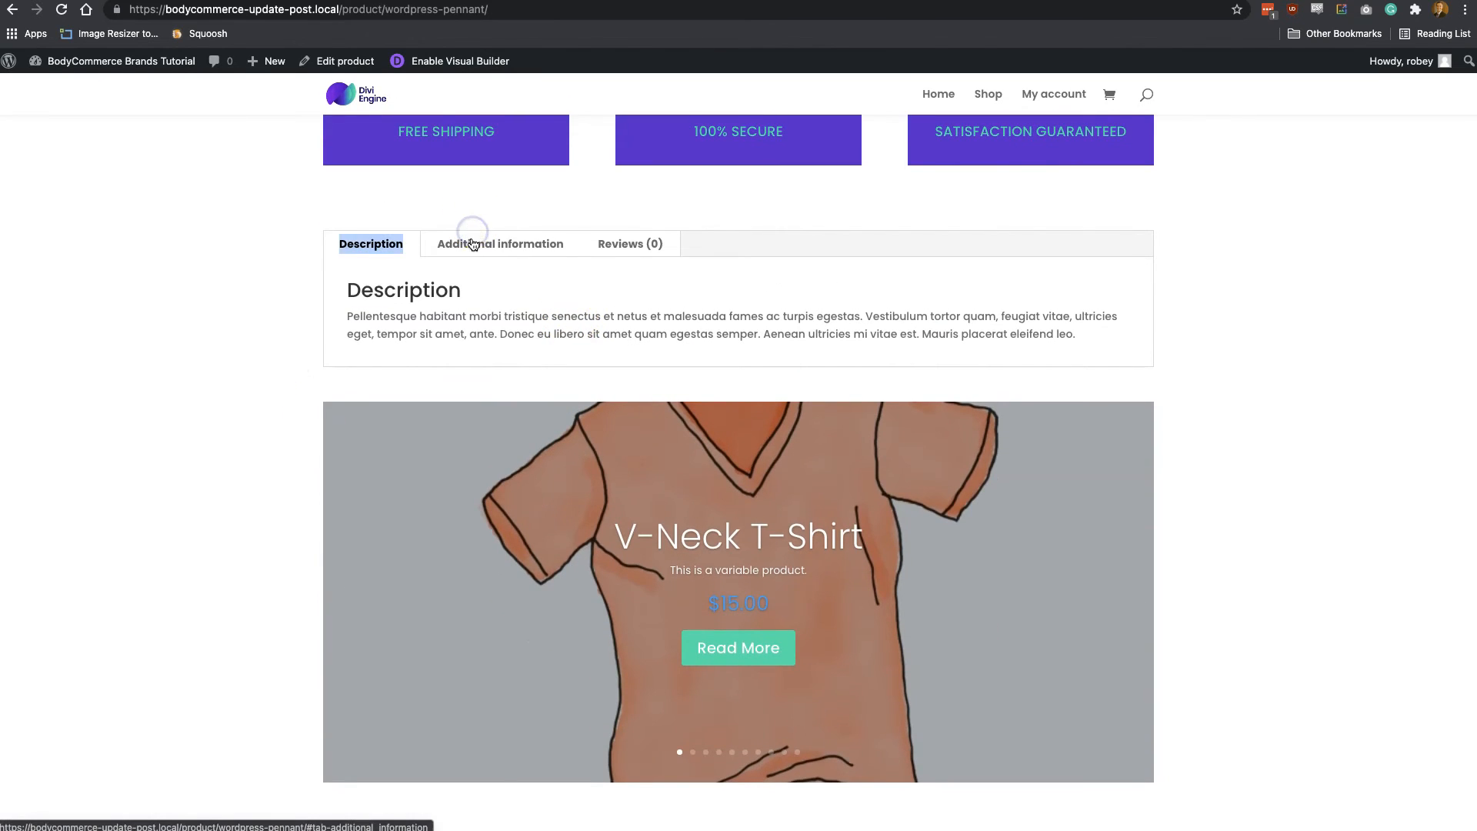
pyautogui.click(472, 241)
pyautogui.scroll(7, 766, 340)
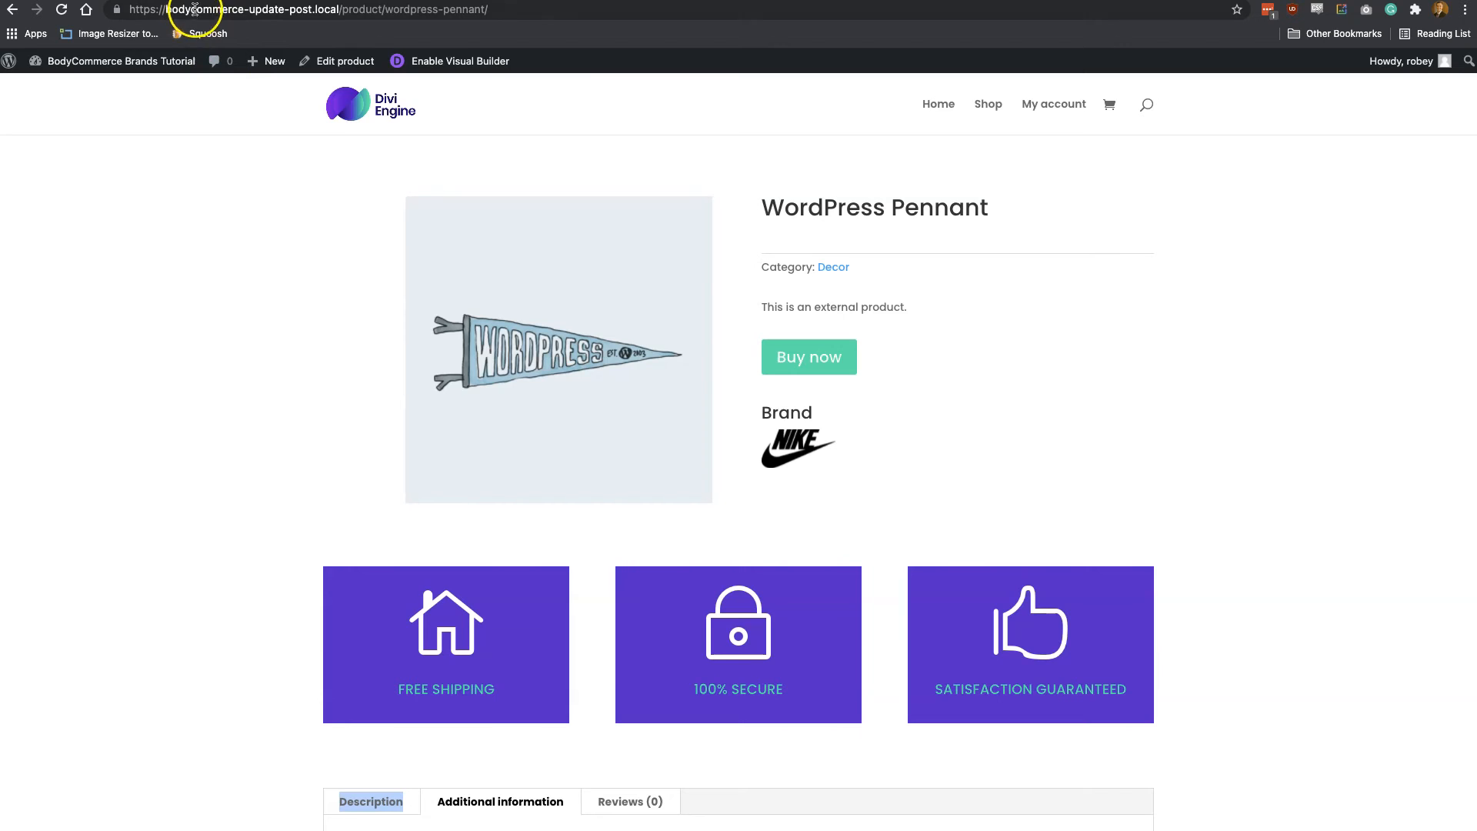
# Return to the dashboard's product list and open the Long Sleeve Tee product for editing
pyautogui.moveTo(100, 64)
pyautogui.click(67, 89)
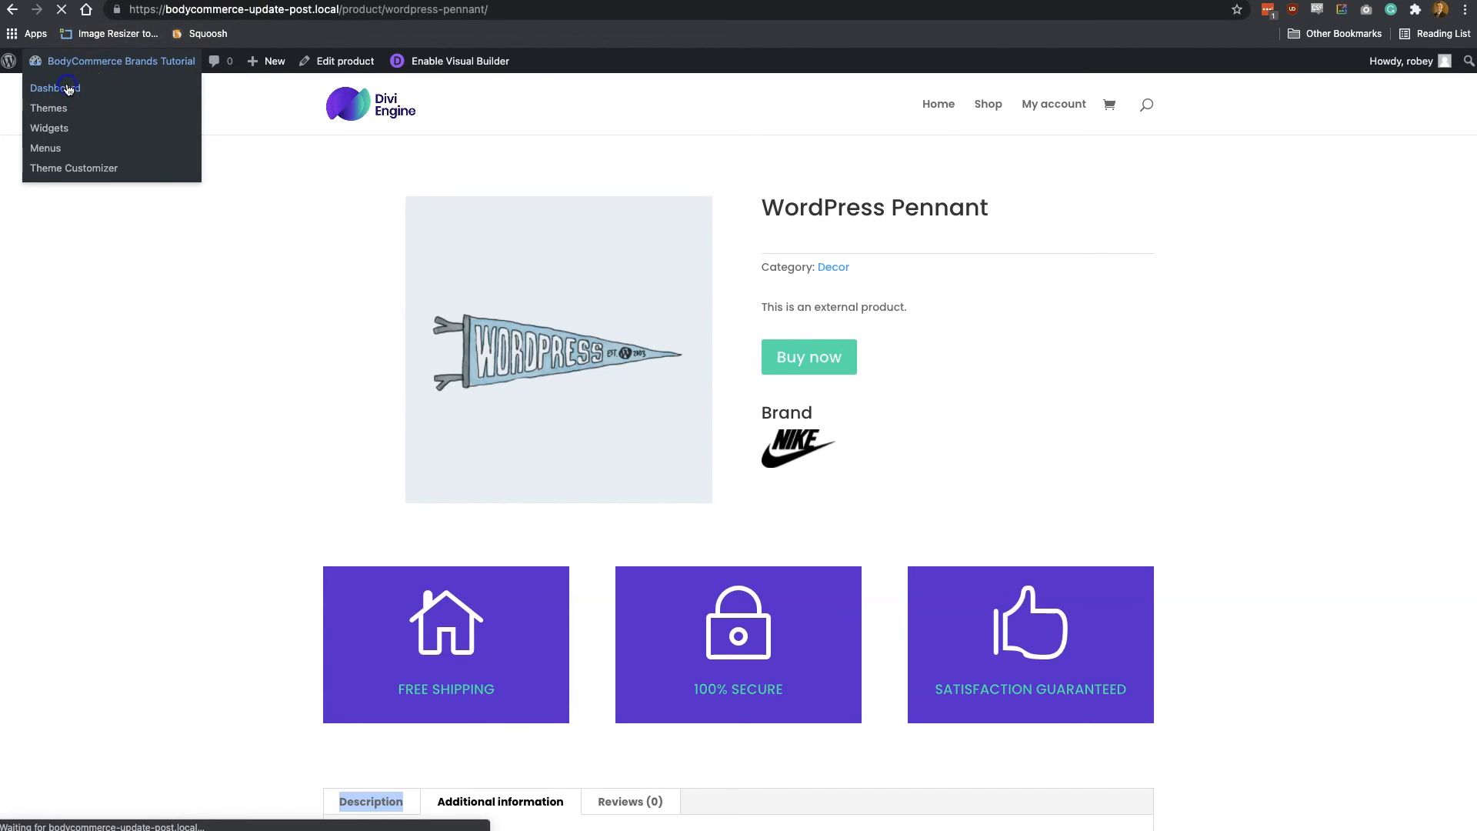
pyautogui.moveTo(60, 348)
pyautogui.click(154, 353)
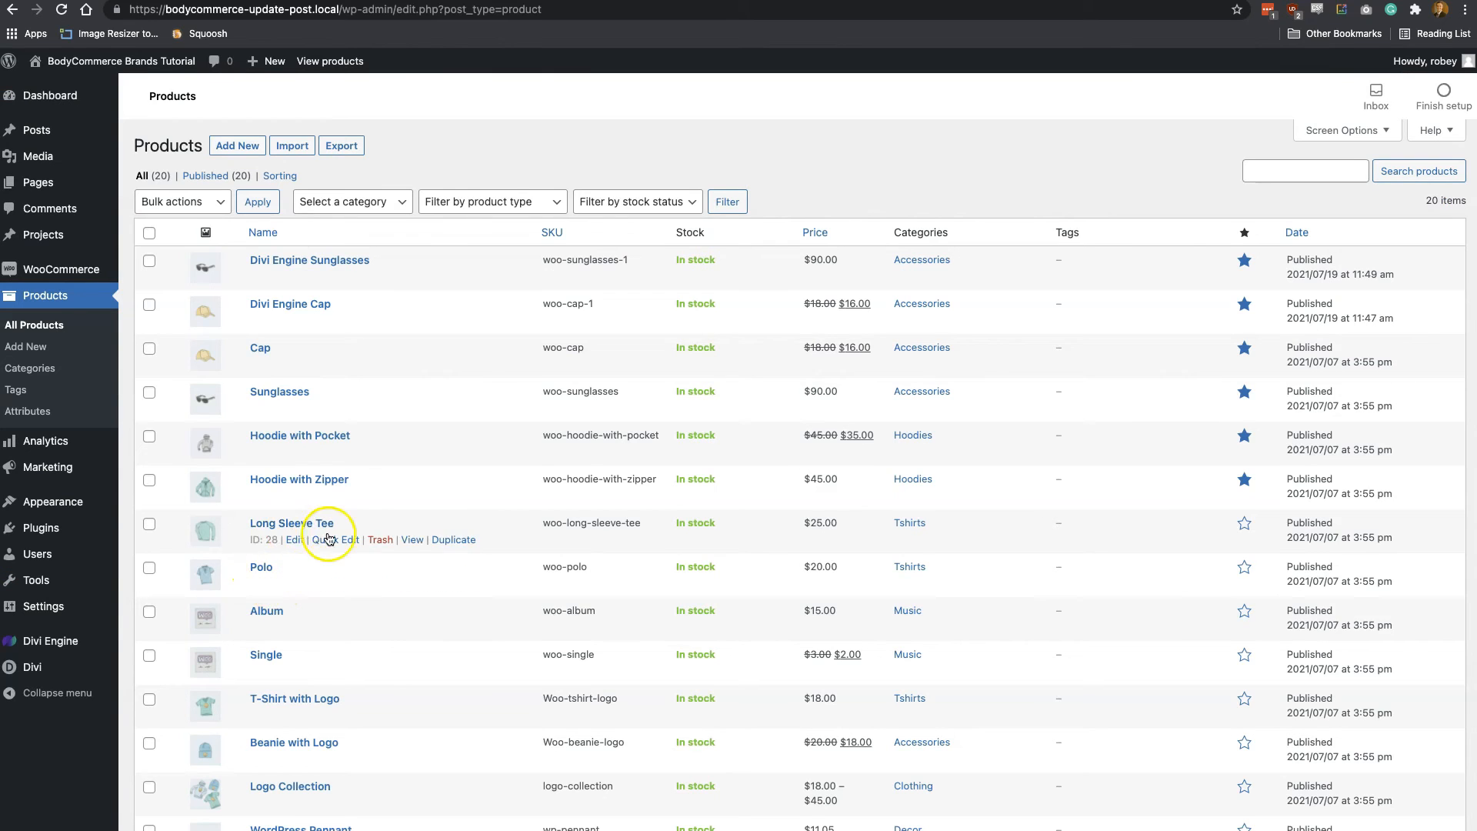
pyautogui.click(295, 541)
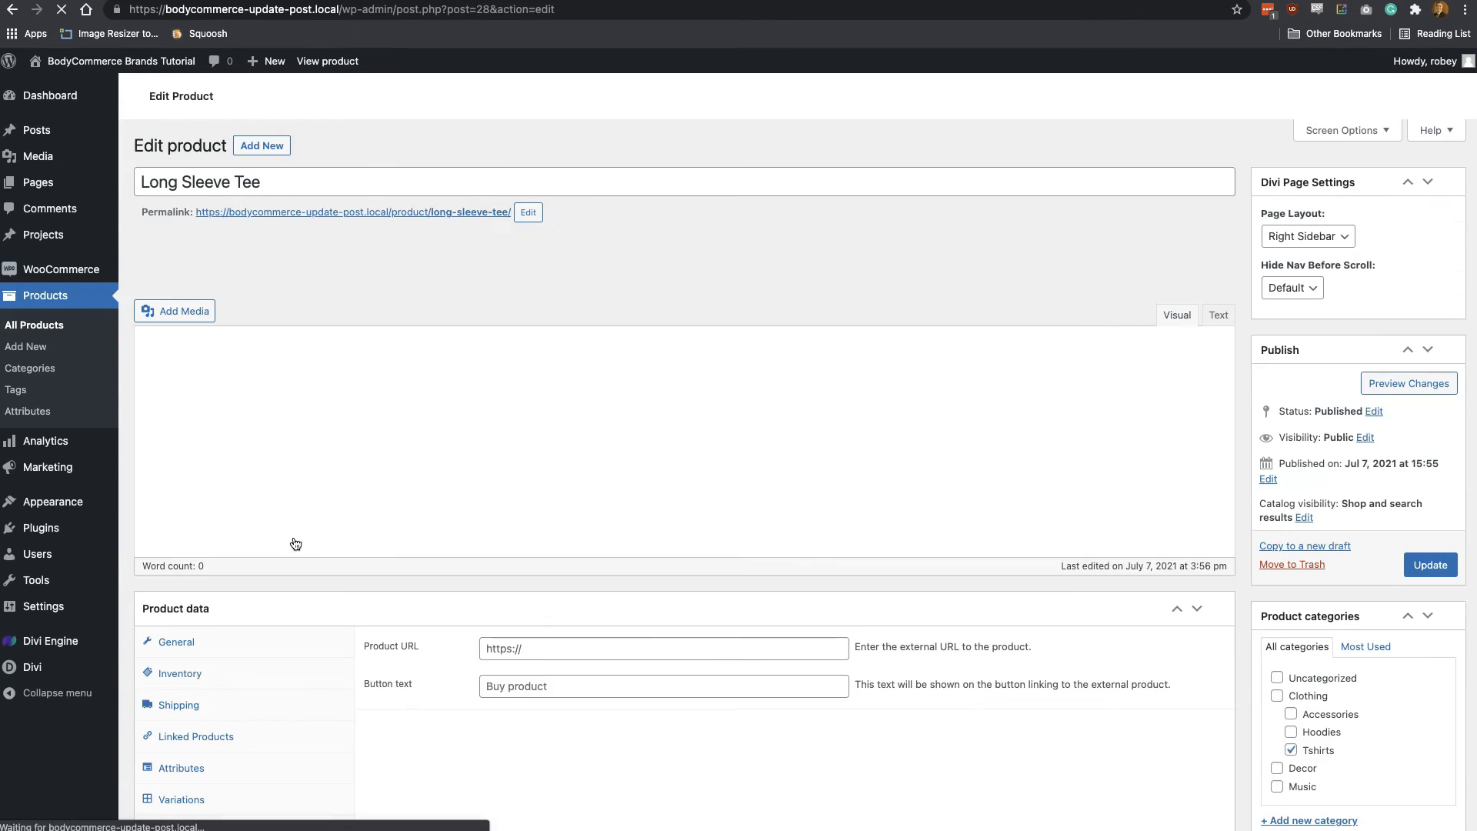
# Add the Brands attribute to the Long Sleeve Tee's product attributes
pyautogui.scroll(-4, 432, 680)
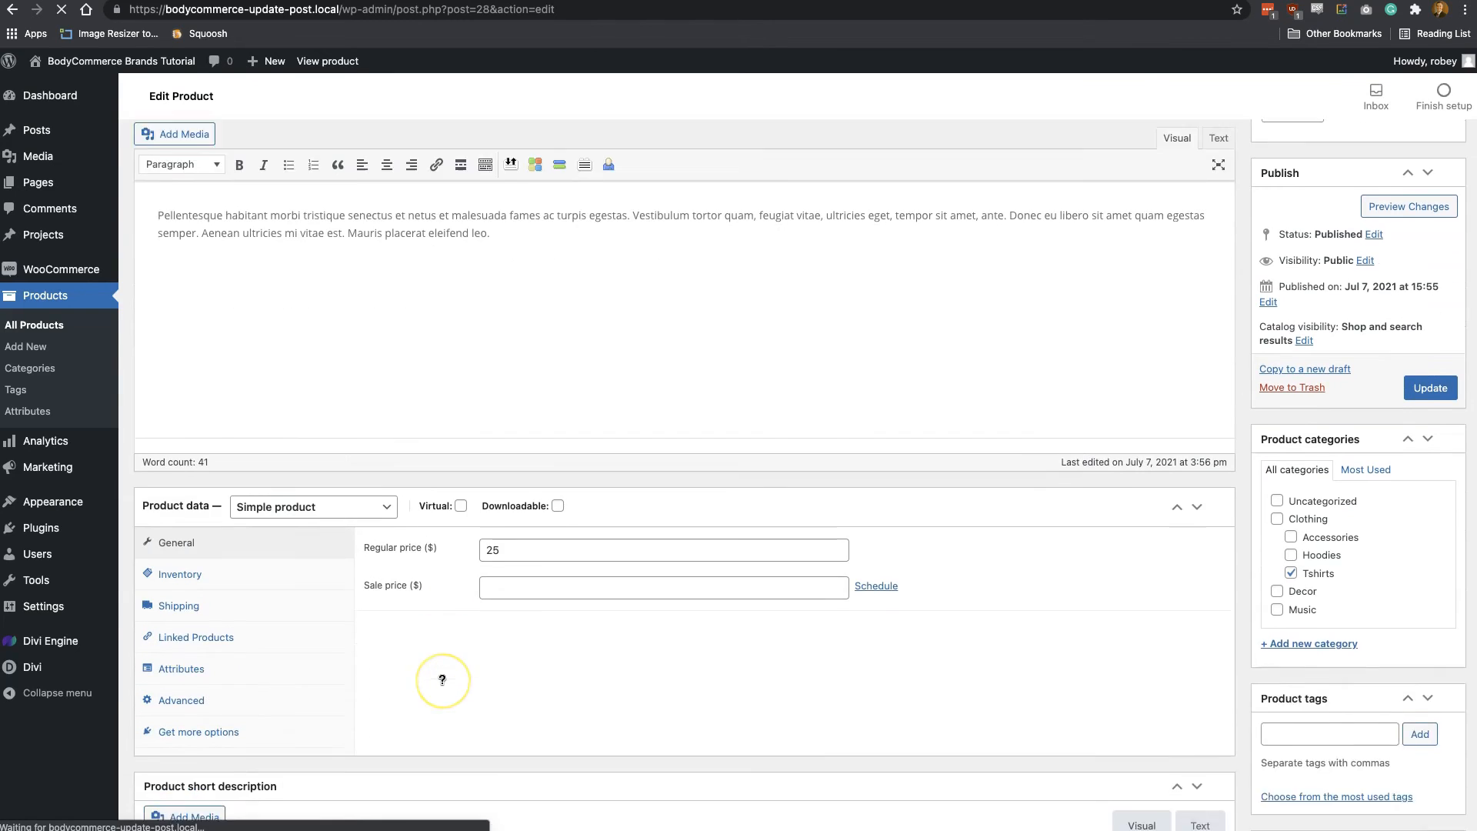
pyautogui.click(207, 554)
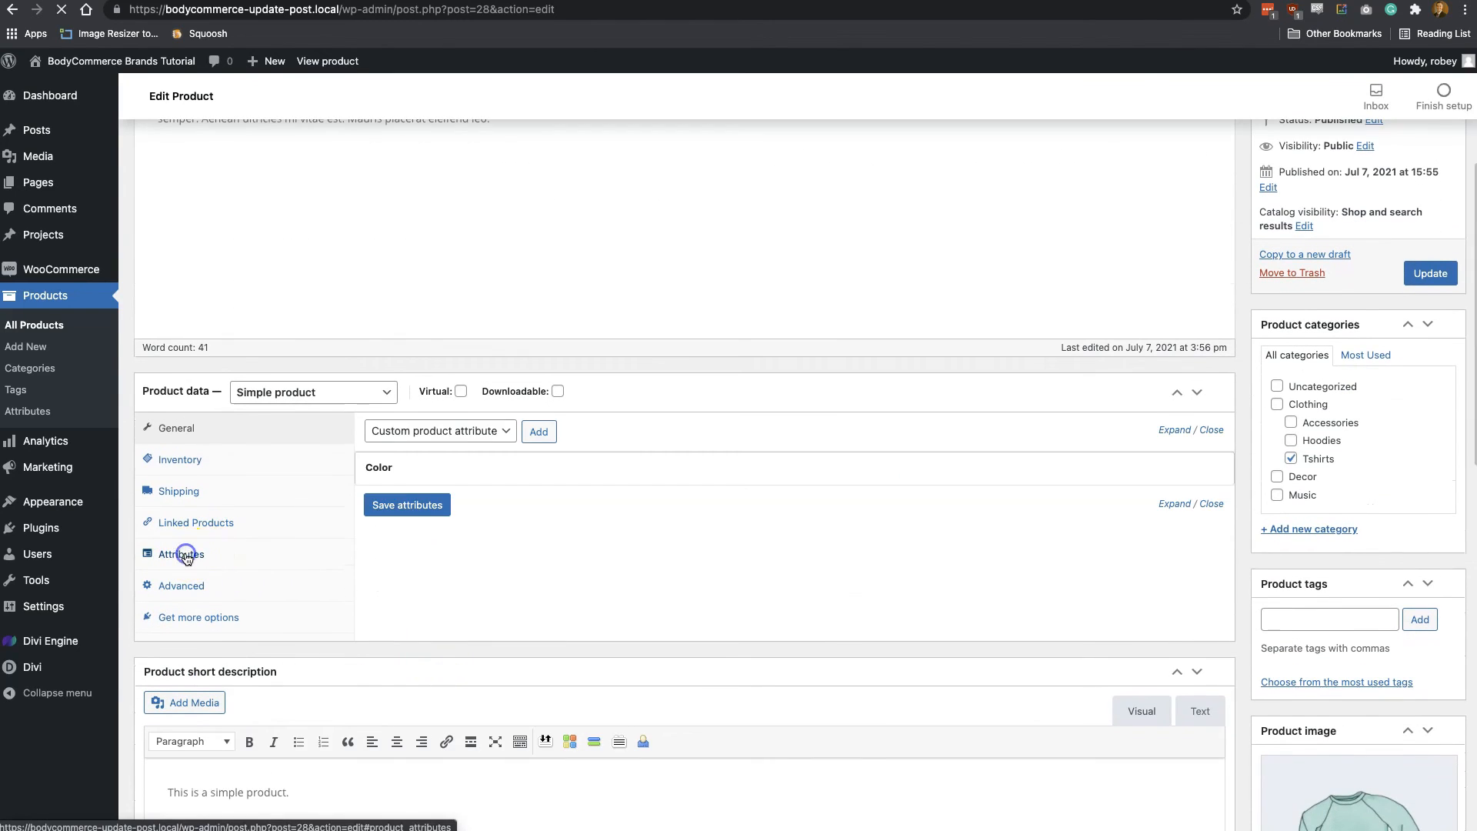
pyautogui.click(441, 431)
pyautogui.click(444, 448)
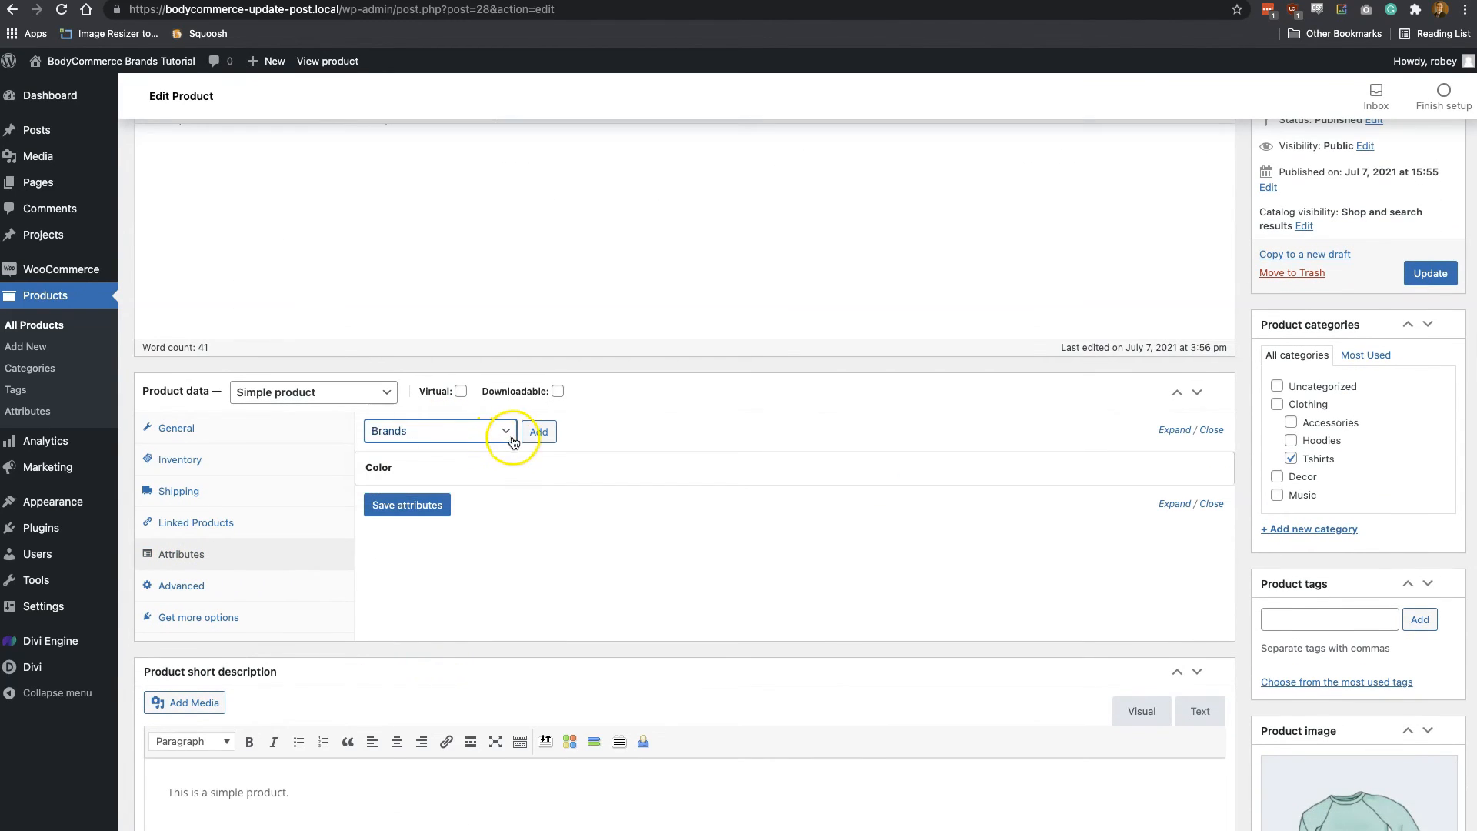
pyautogui.click(540, 433)
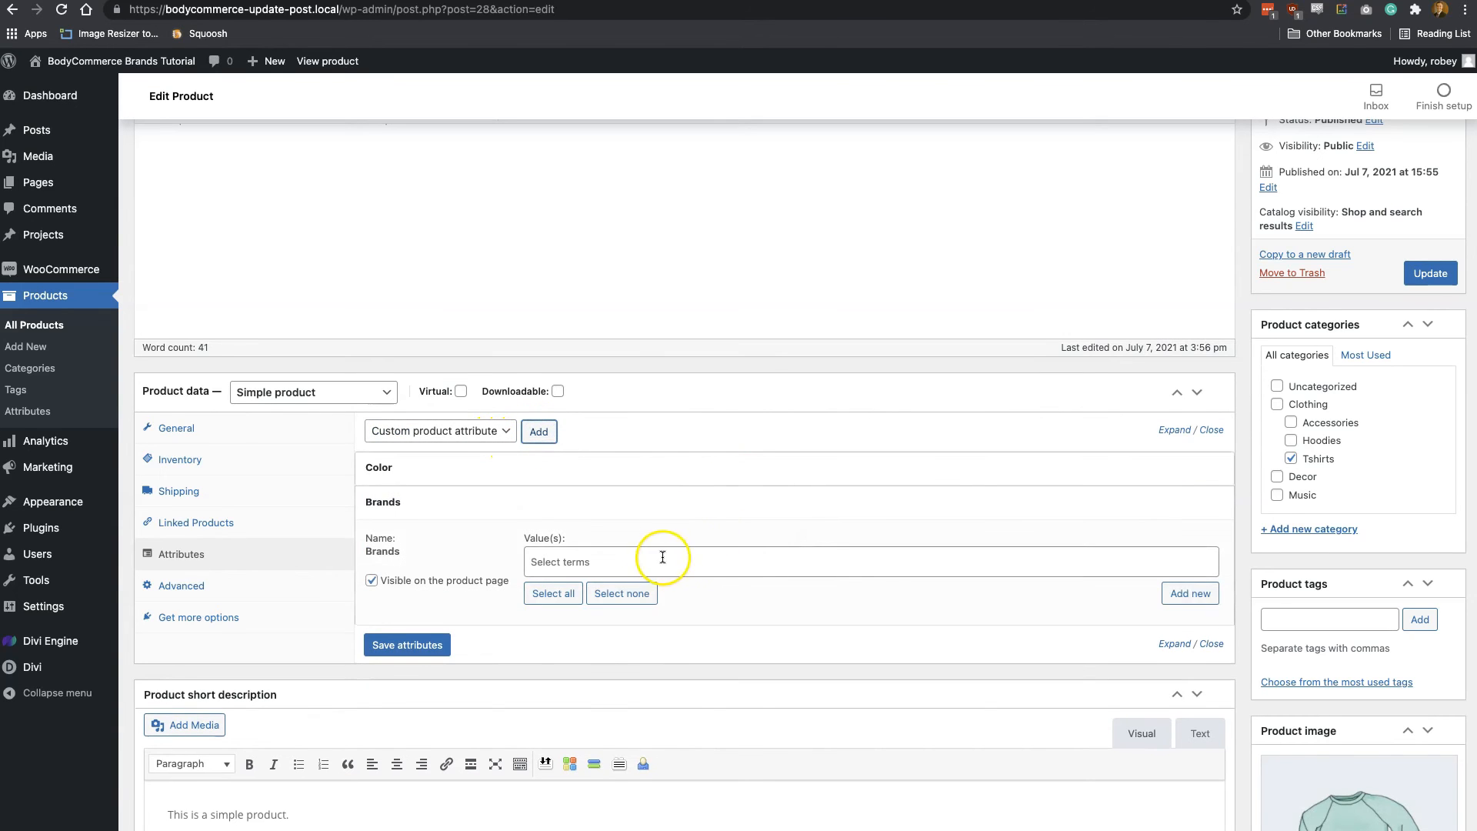
# Assign Nike as the Brands value, save the attributes and update the Long Sleeve Tee product
pyautogui.click(661, 559)
pyautogui.click(616, 591)
pyautogui.click(418, 644)
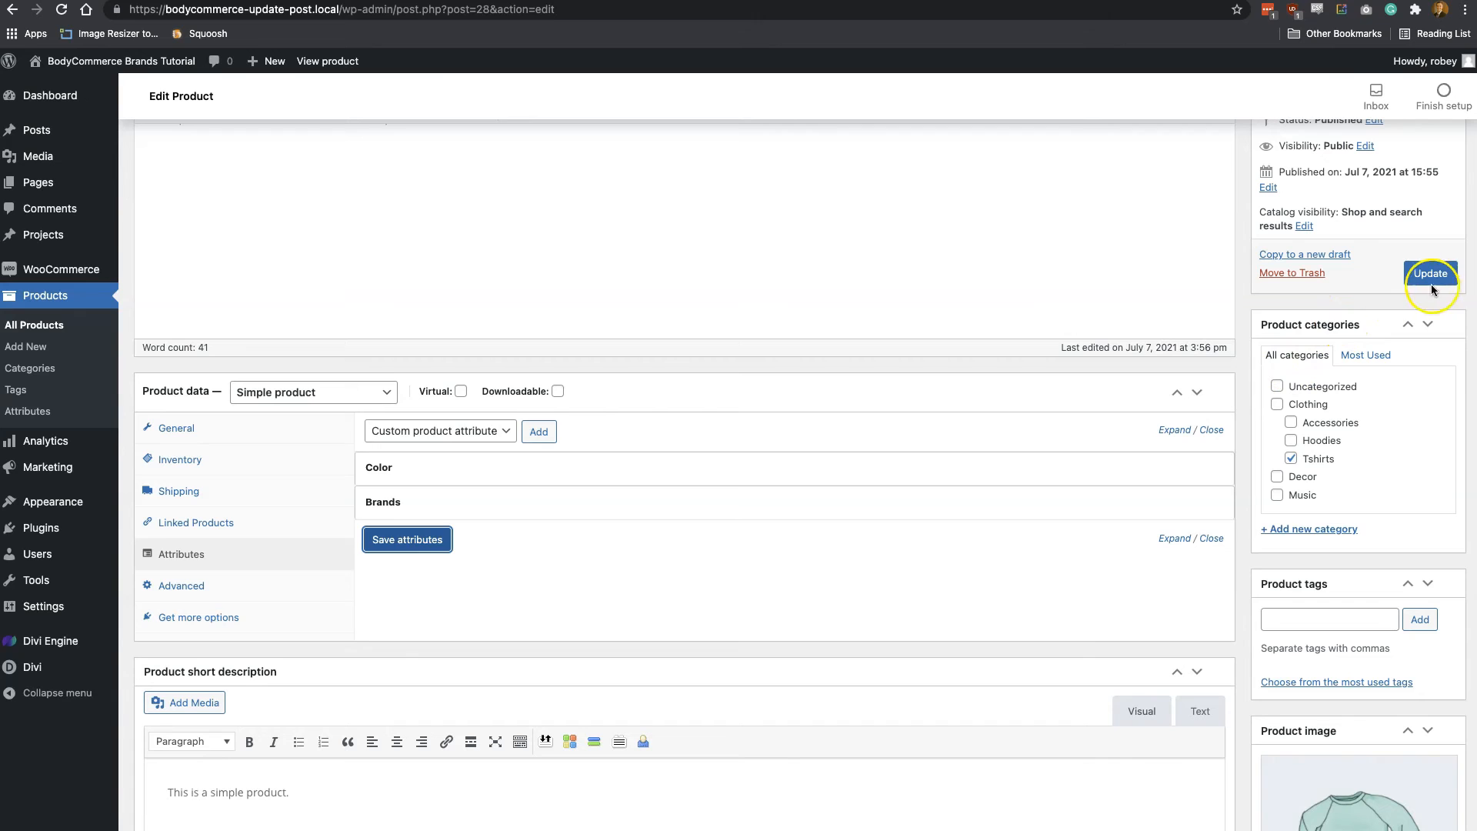
pyautogui.click(1433, 278)
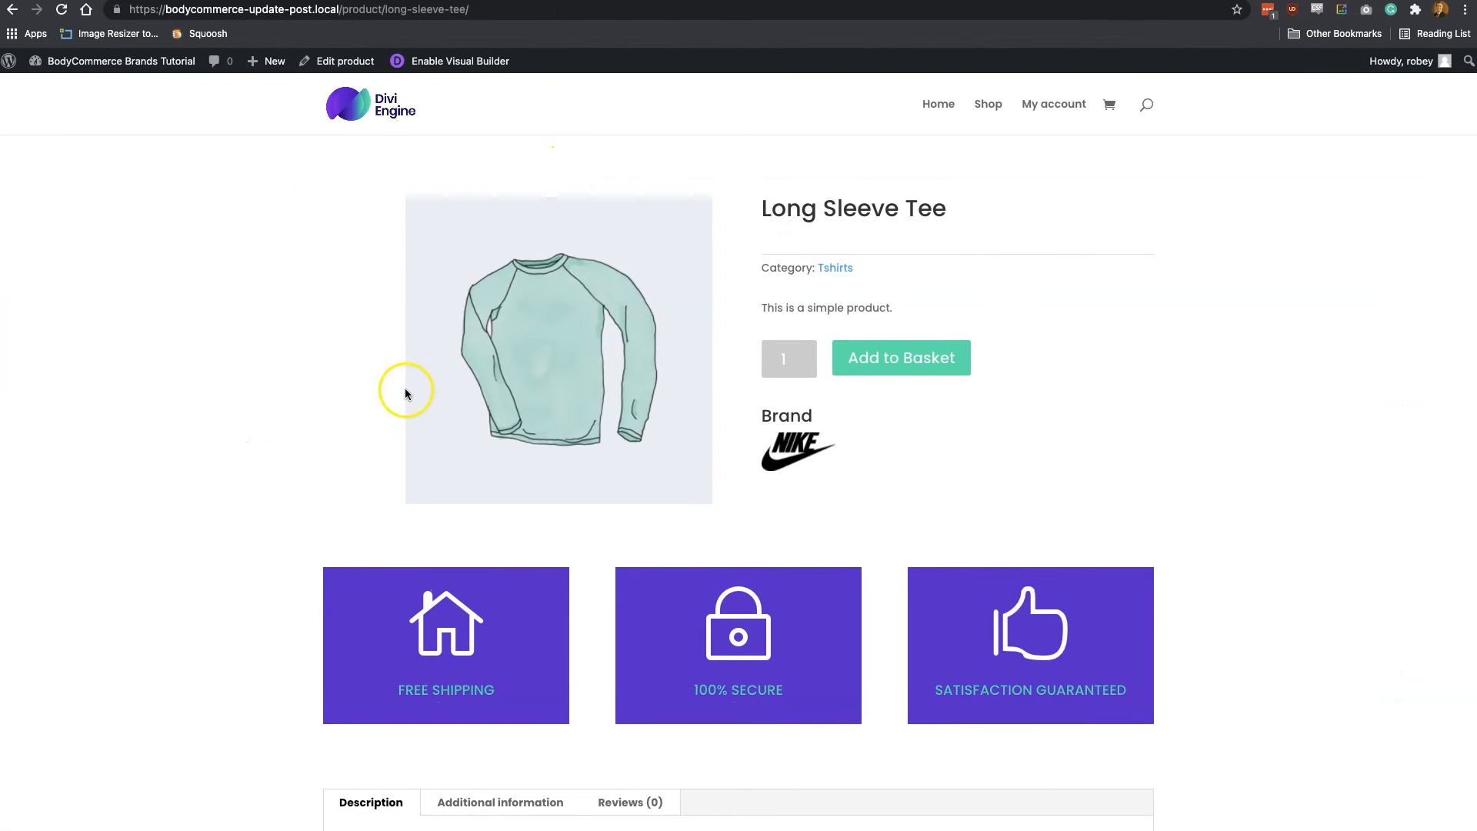
# Follow the Nike logo on the Long Sleeve Tee's store page to the brand's archive page
pyautogui.click(803, 471)
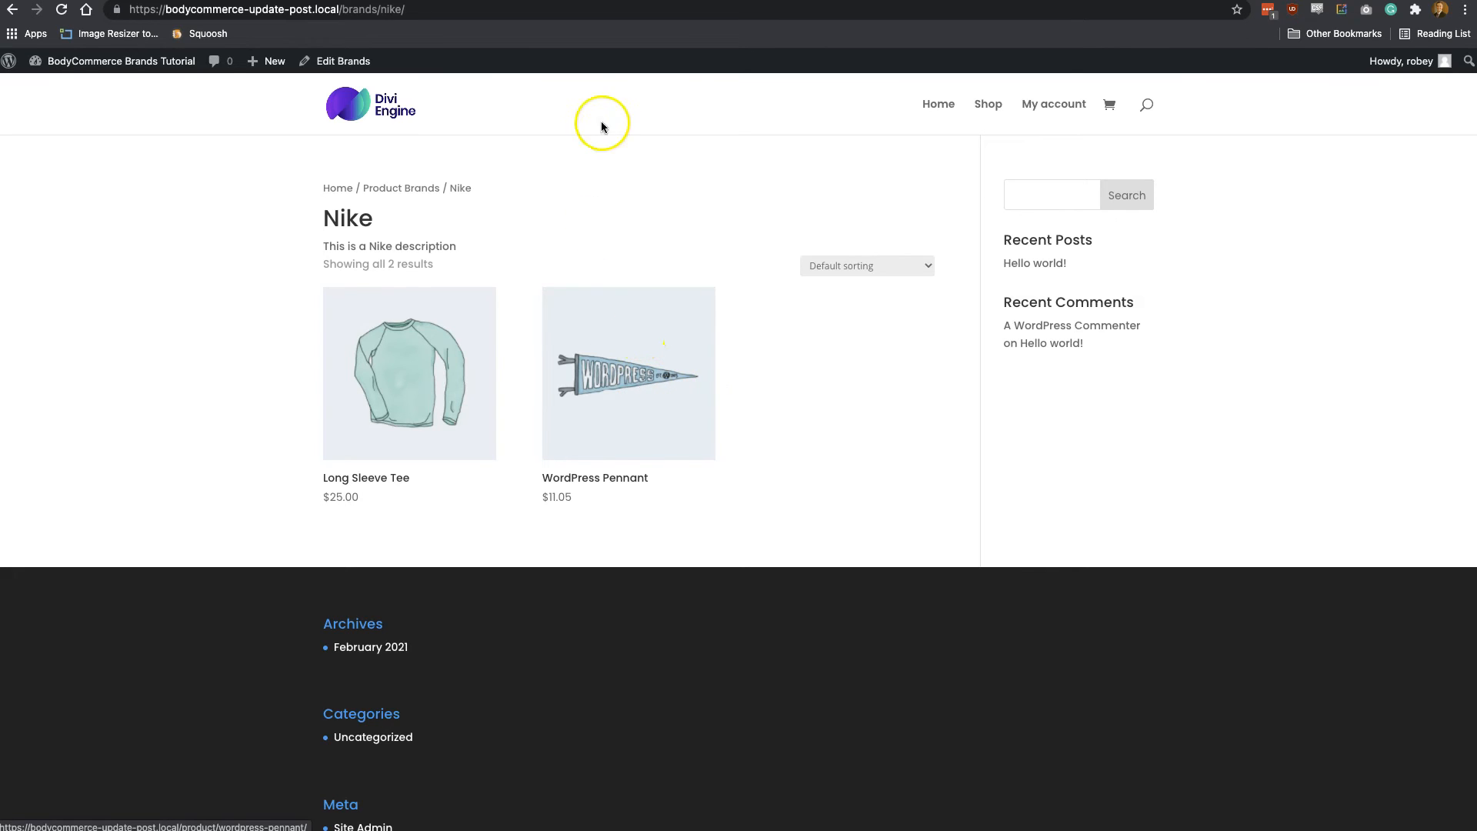
# Return to the dashboard and view the Brands Filter Page from the site's list of pages
pyautogui.hotkey('ctrl', 'Tab')
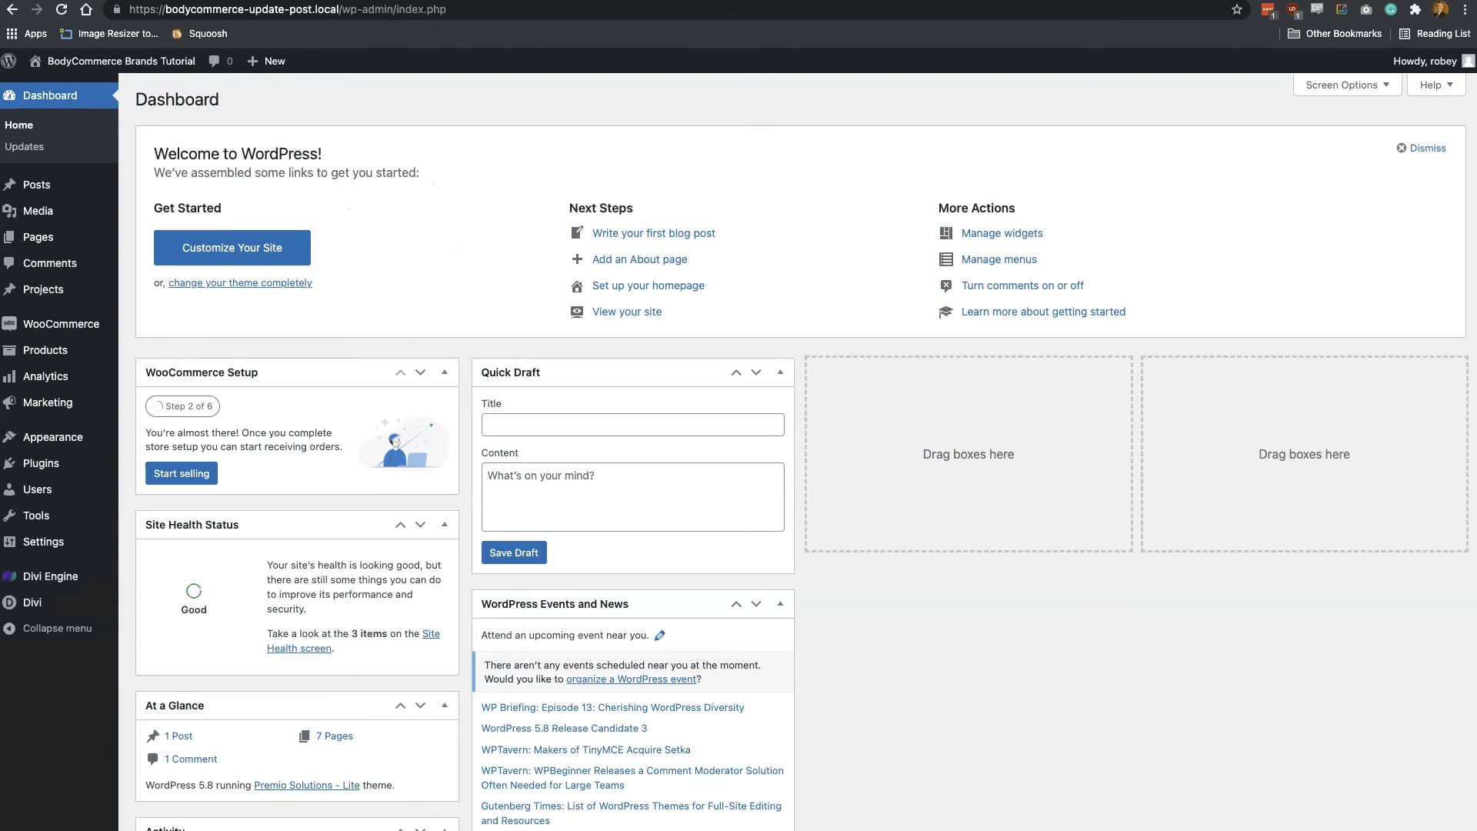
pyautogui.hotkey('ctrl', 'Tab')
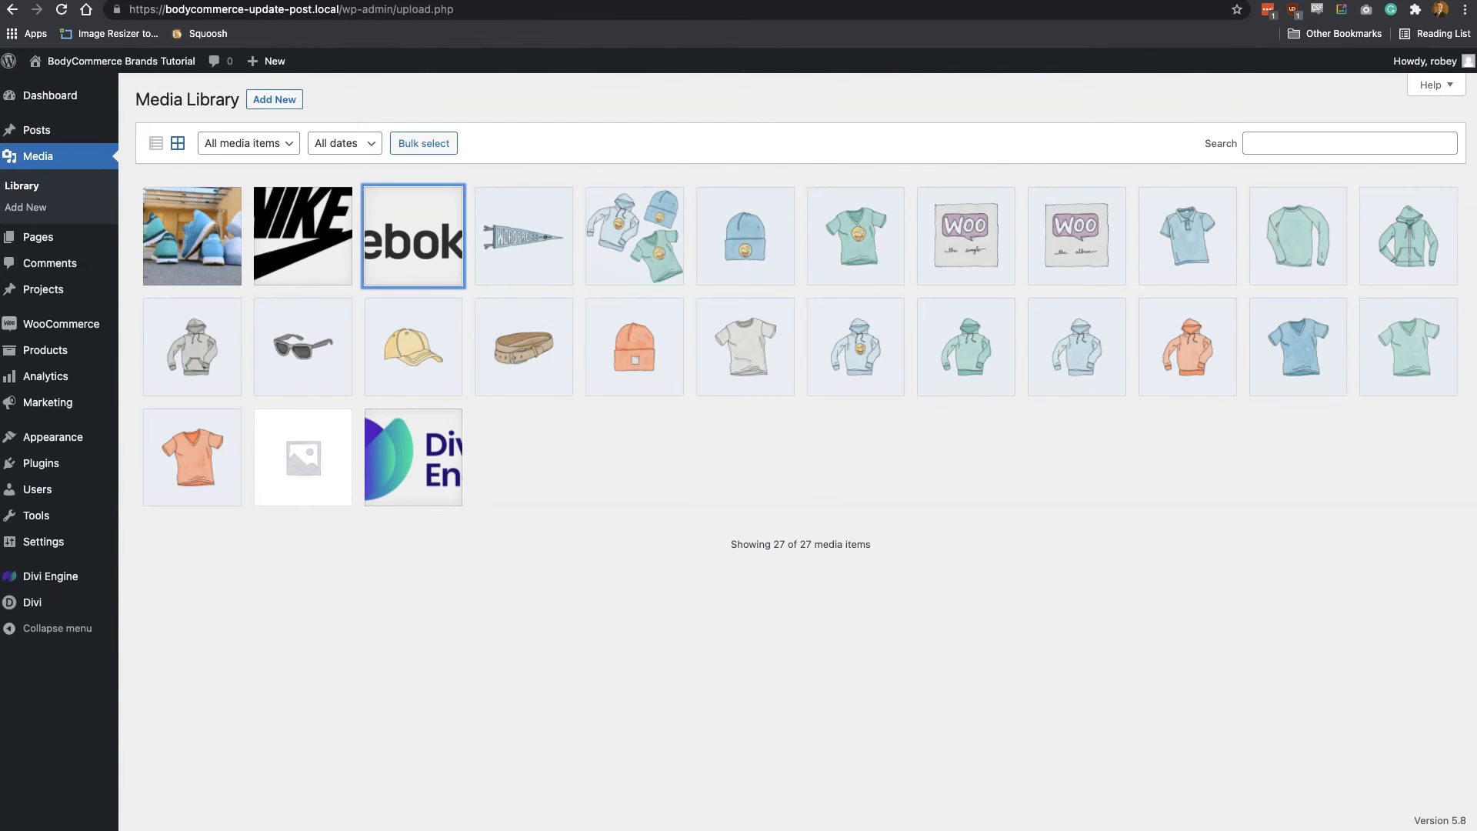
pyautogui.hotkey('ctrl', 'Tab')
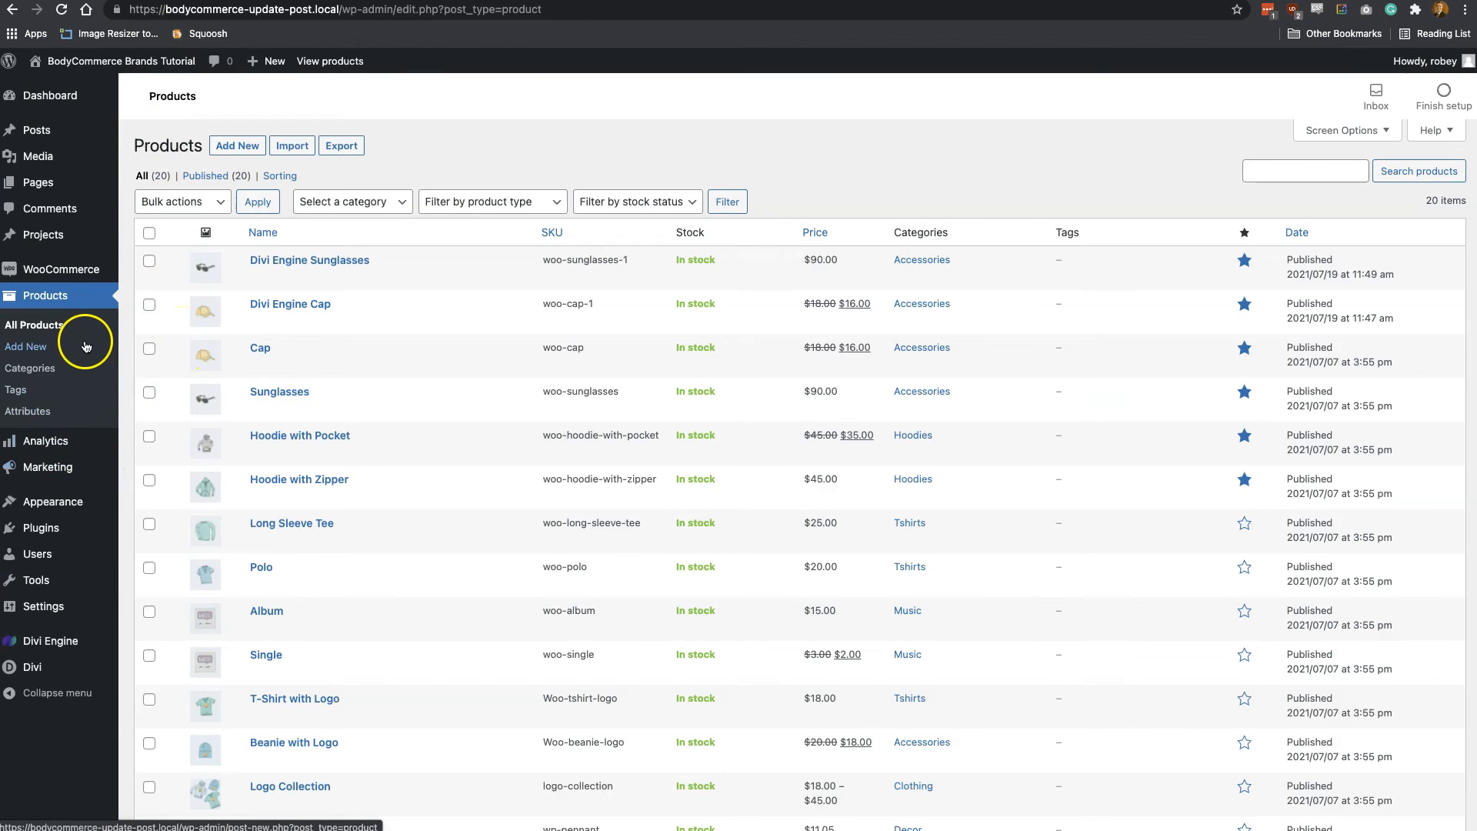
pyautogui.click(40, 187)
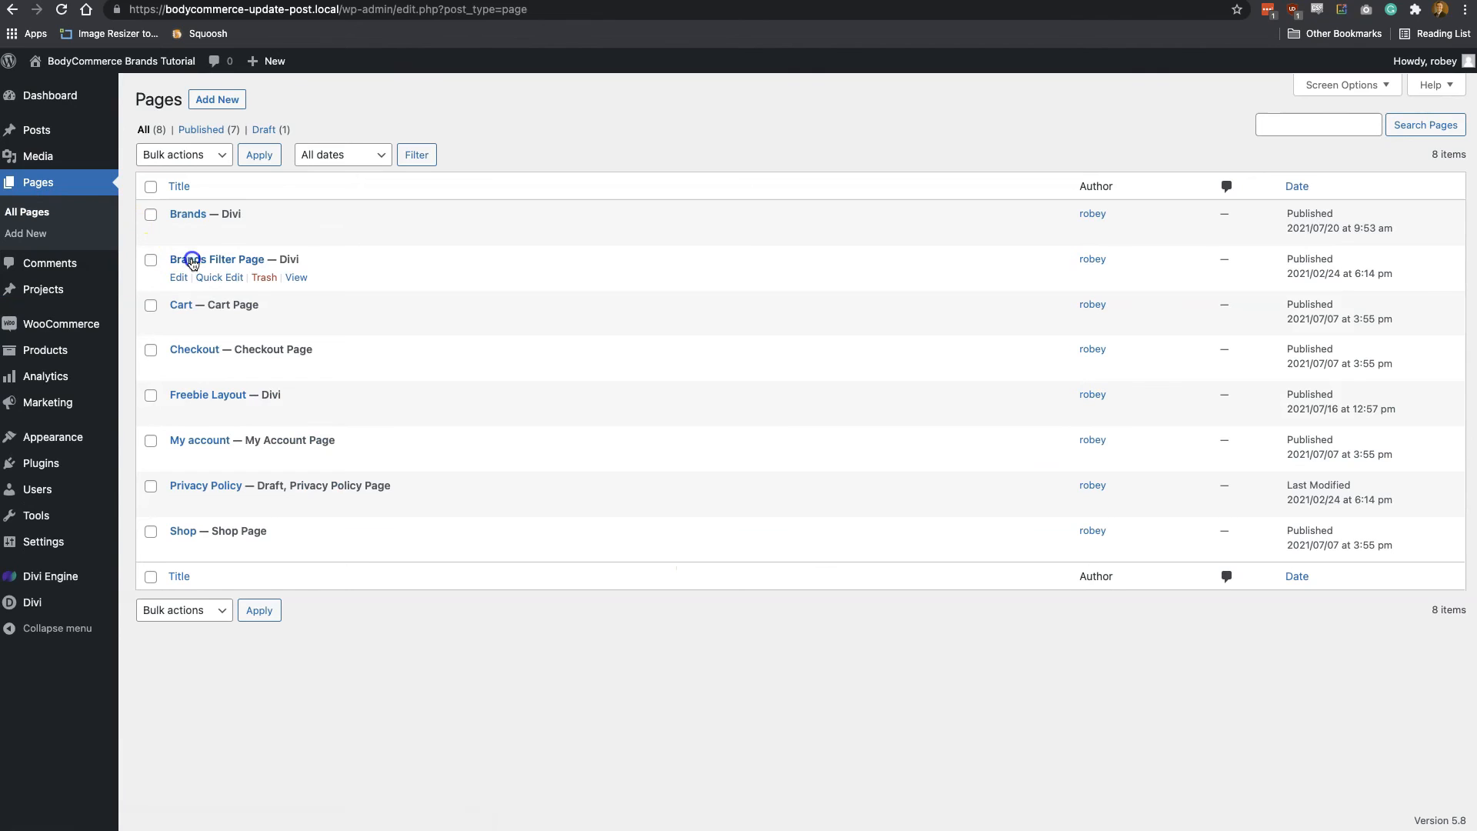
pyautogui.click(295, 277)
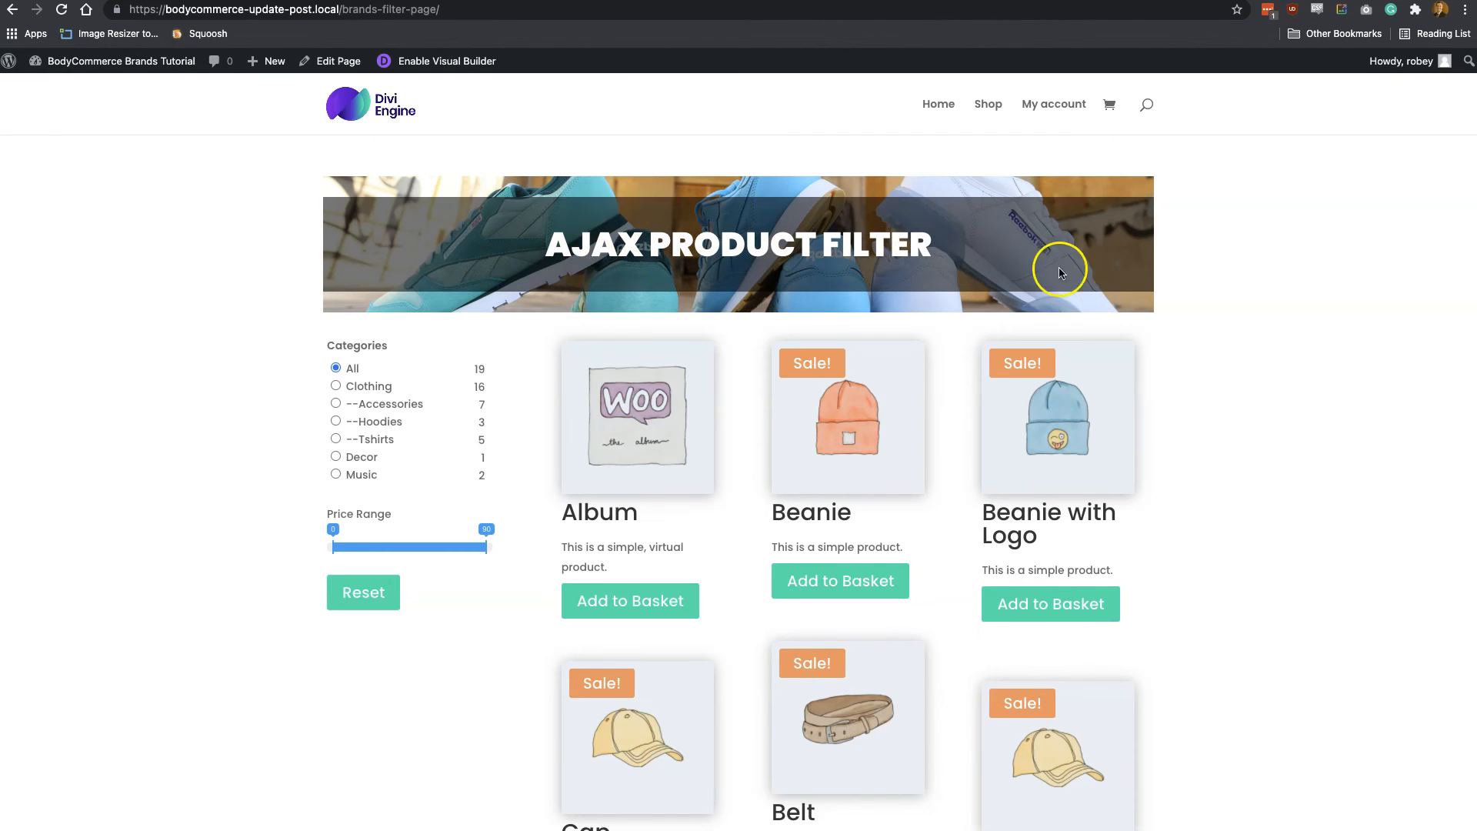
# Look through the products on the Brands Filter Page, try narrowing the price range and reset the filter
pyautogui.scroll(-9, 902, 502)
pyautogui.scroll(7, 902, 501)
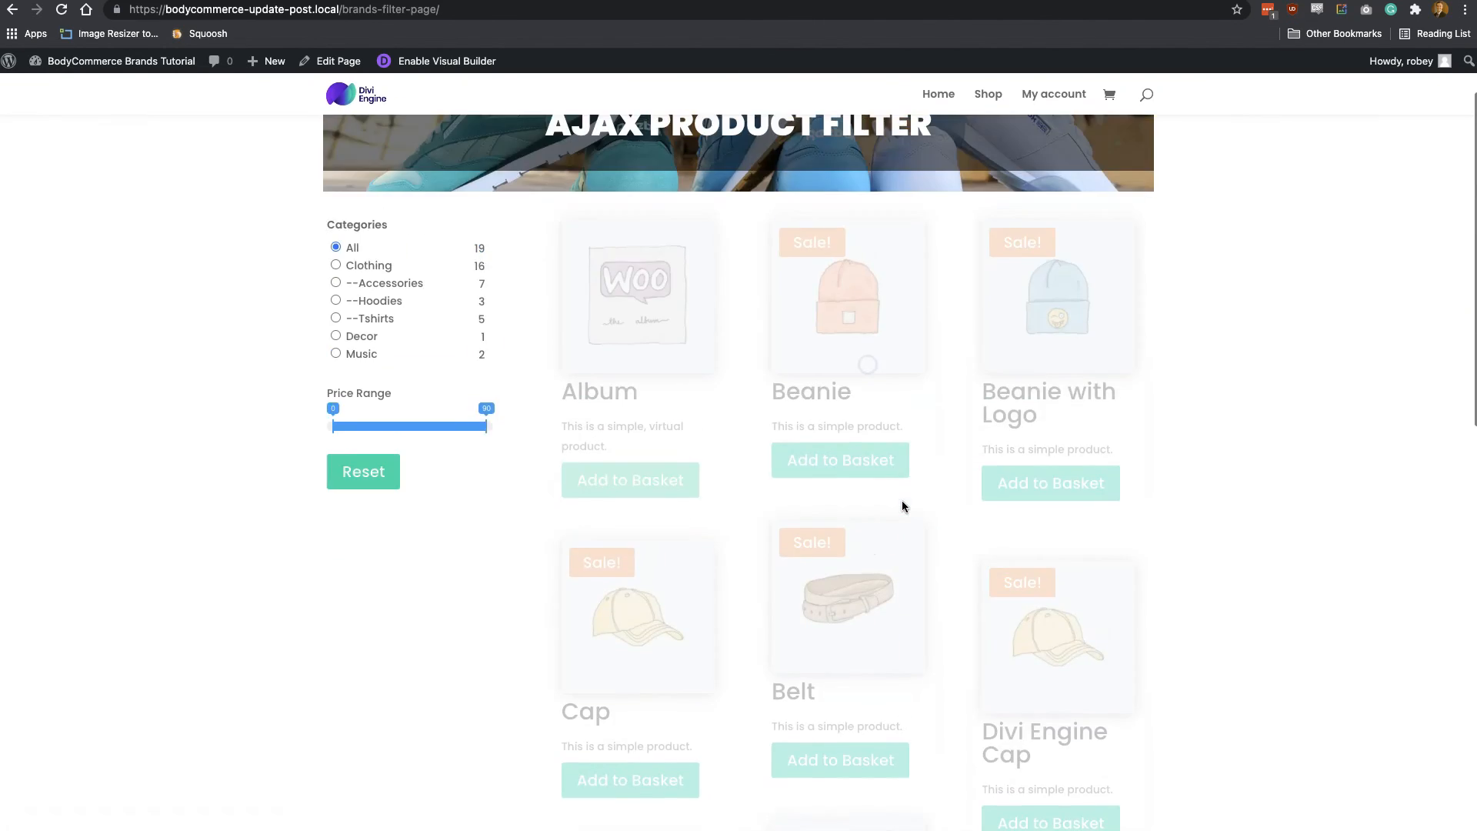
pyautogui.scroll(-8, 904, 506)
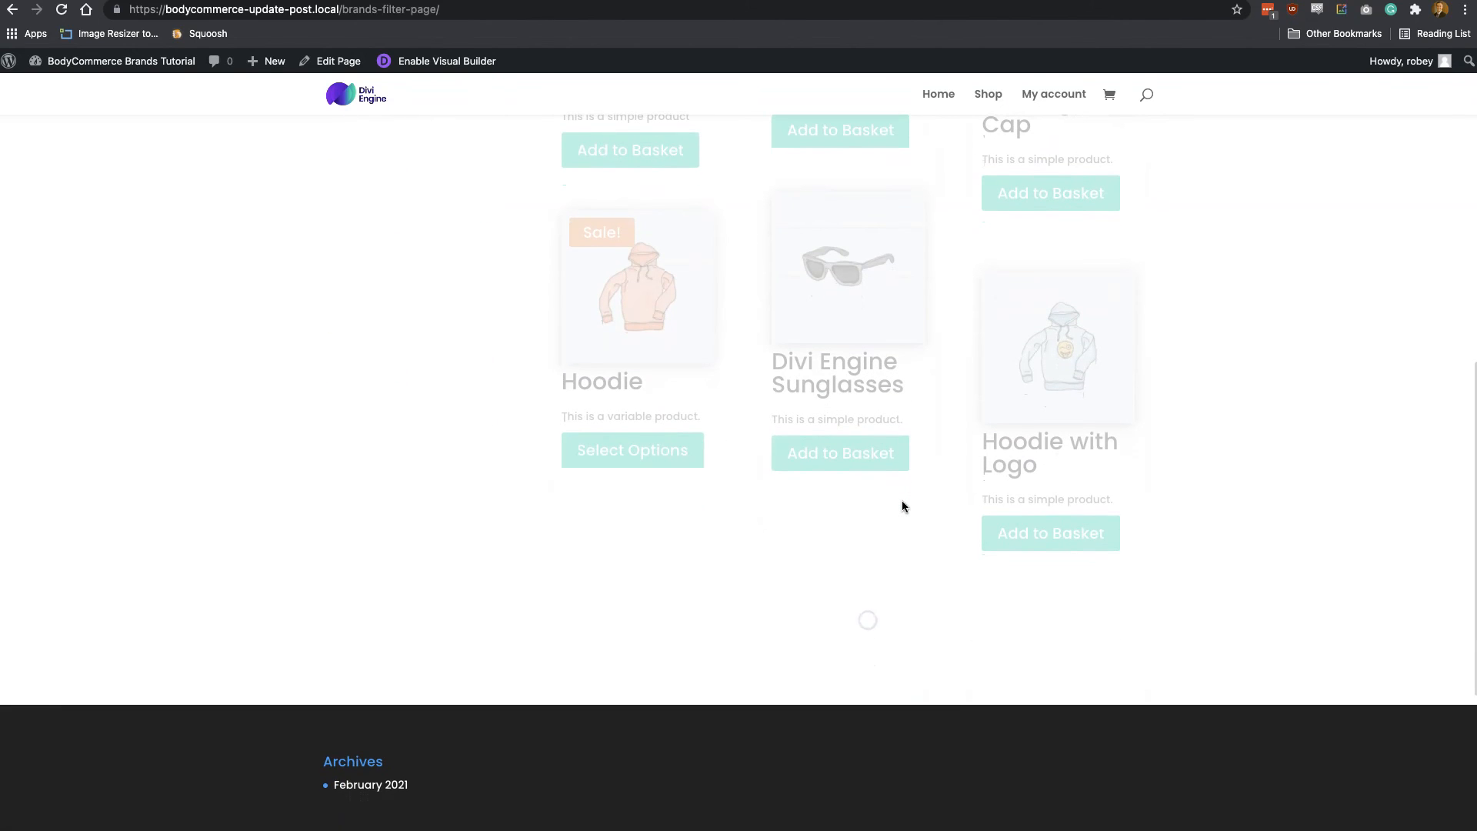
pyautogui.scroll(-5, 902, 505)
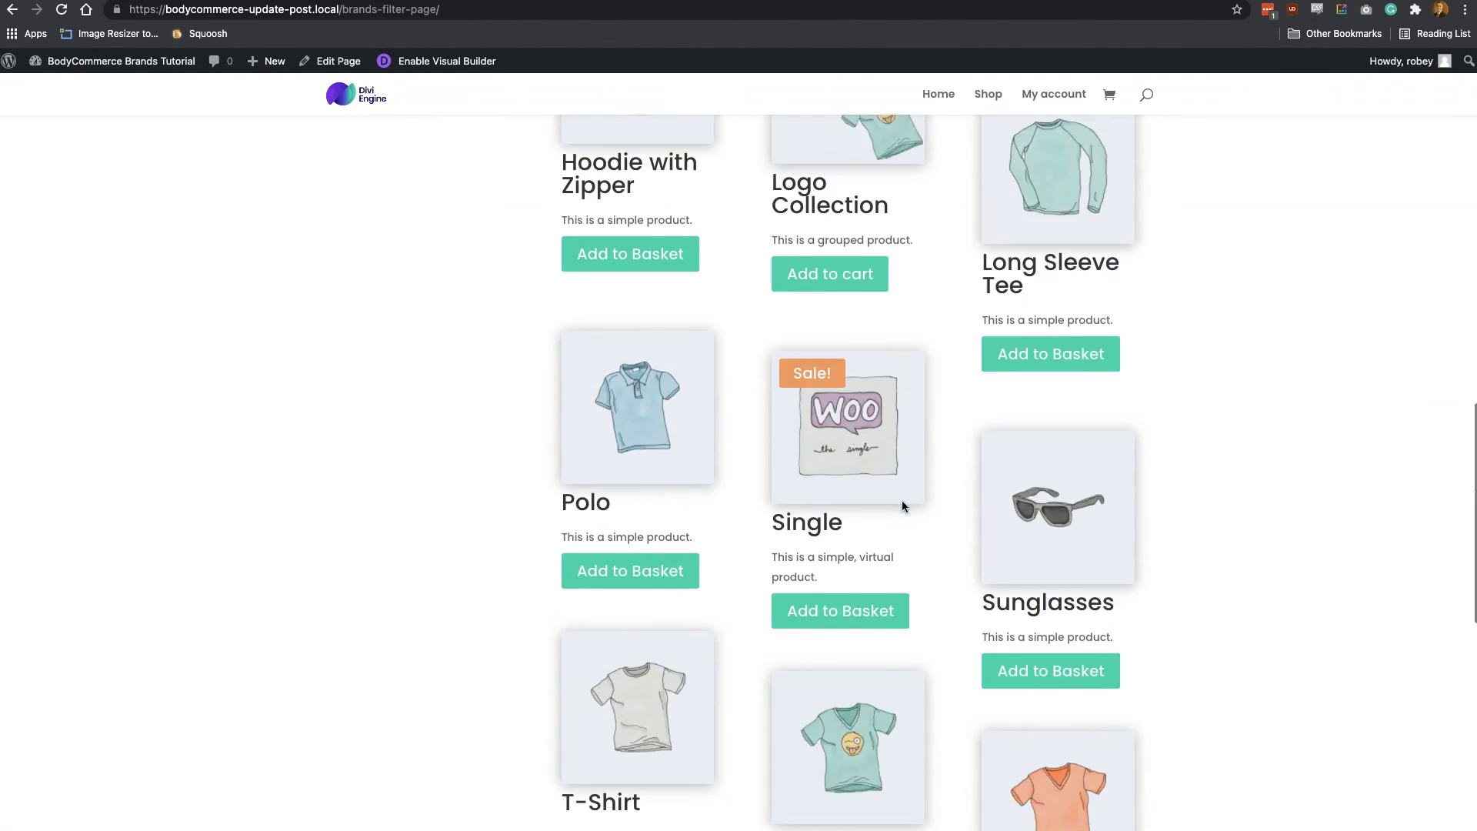
pyautogui.scroll(10, 902, 500)
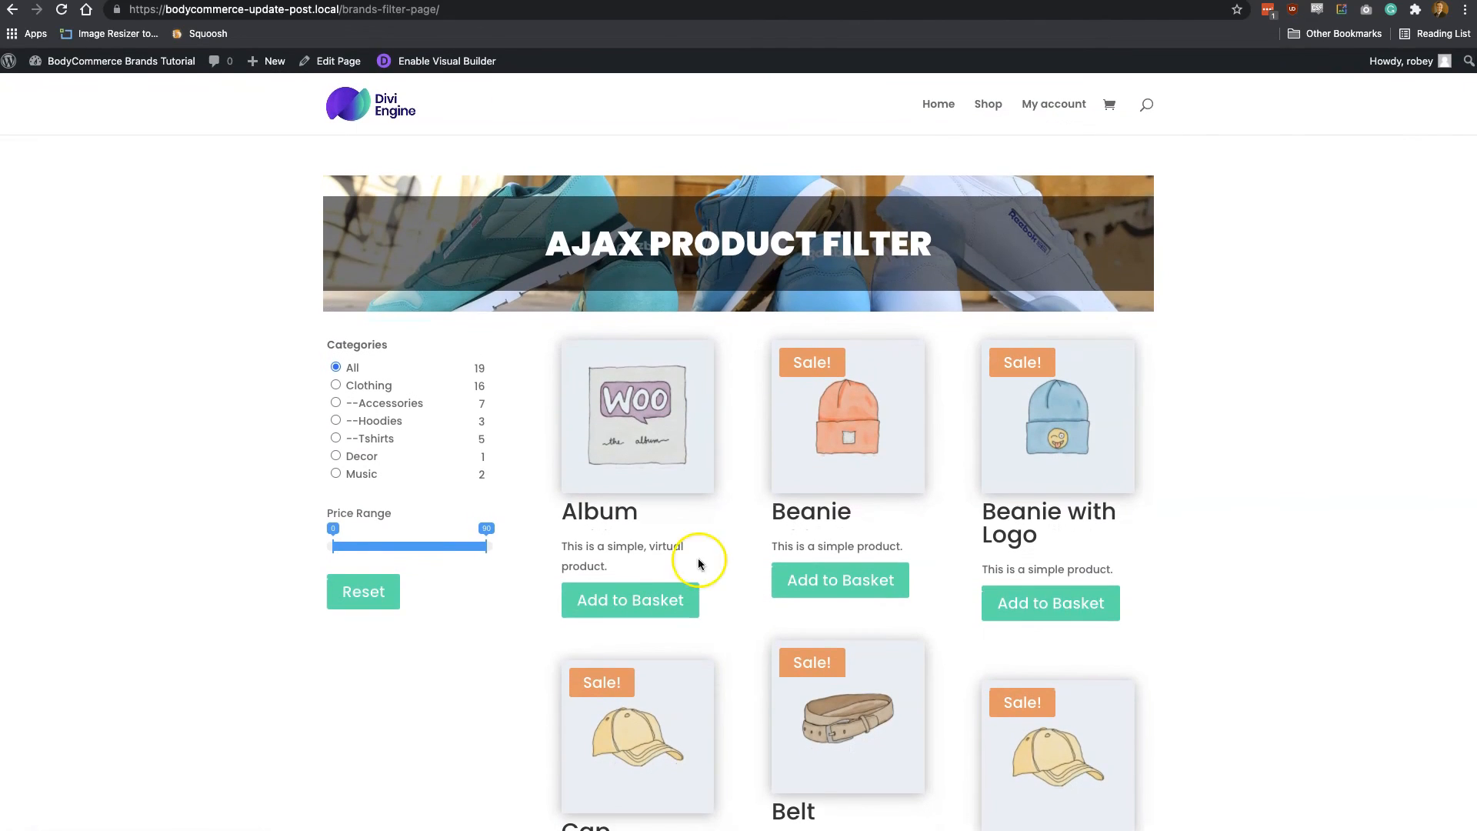
pyautogui.moveTo(386, 544); pyautogui.dragTo(413, 545)
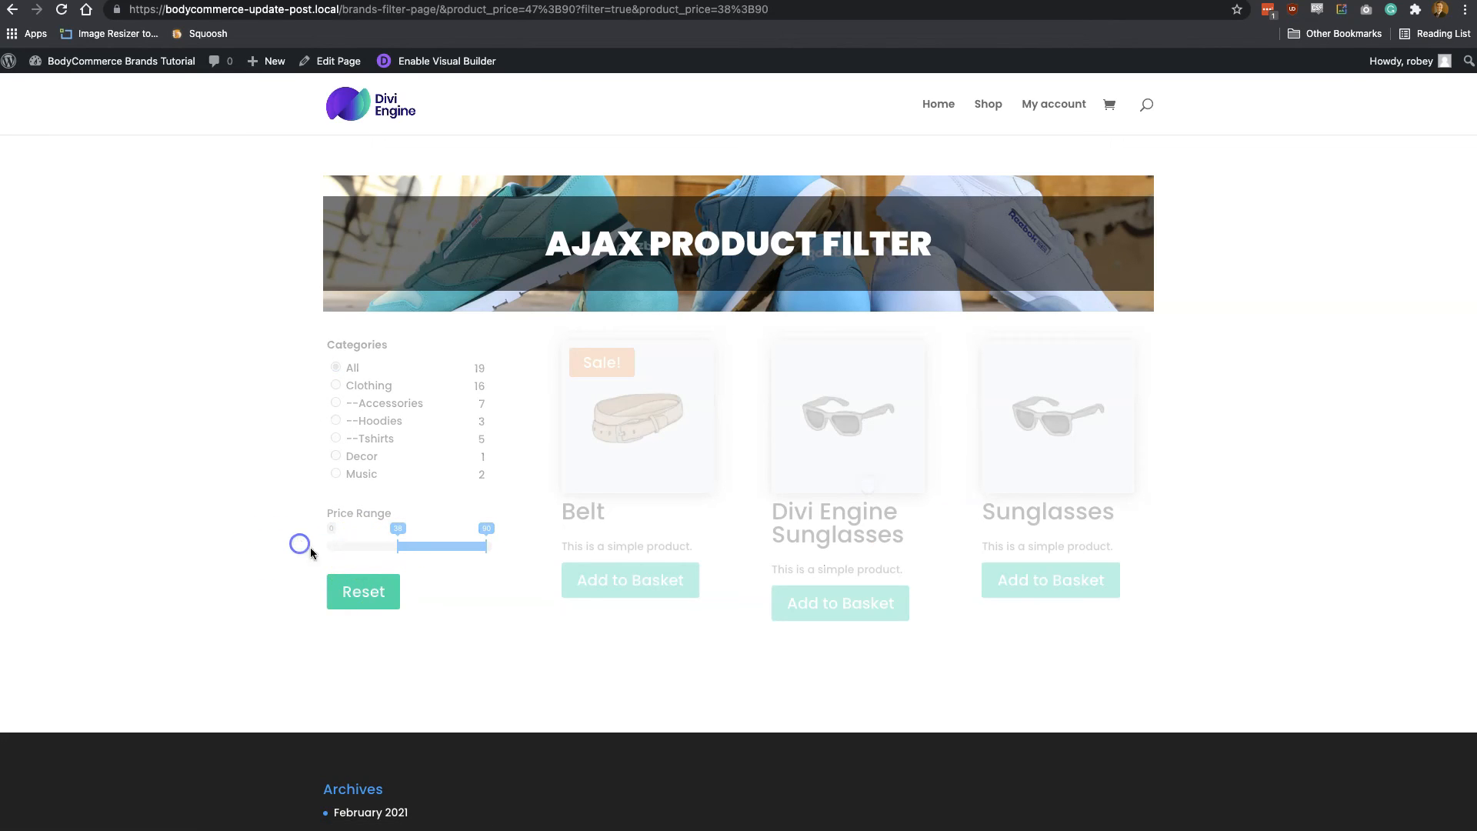
pyautogui.click(353, 600)
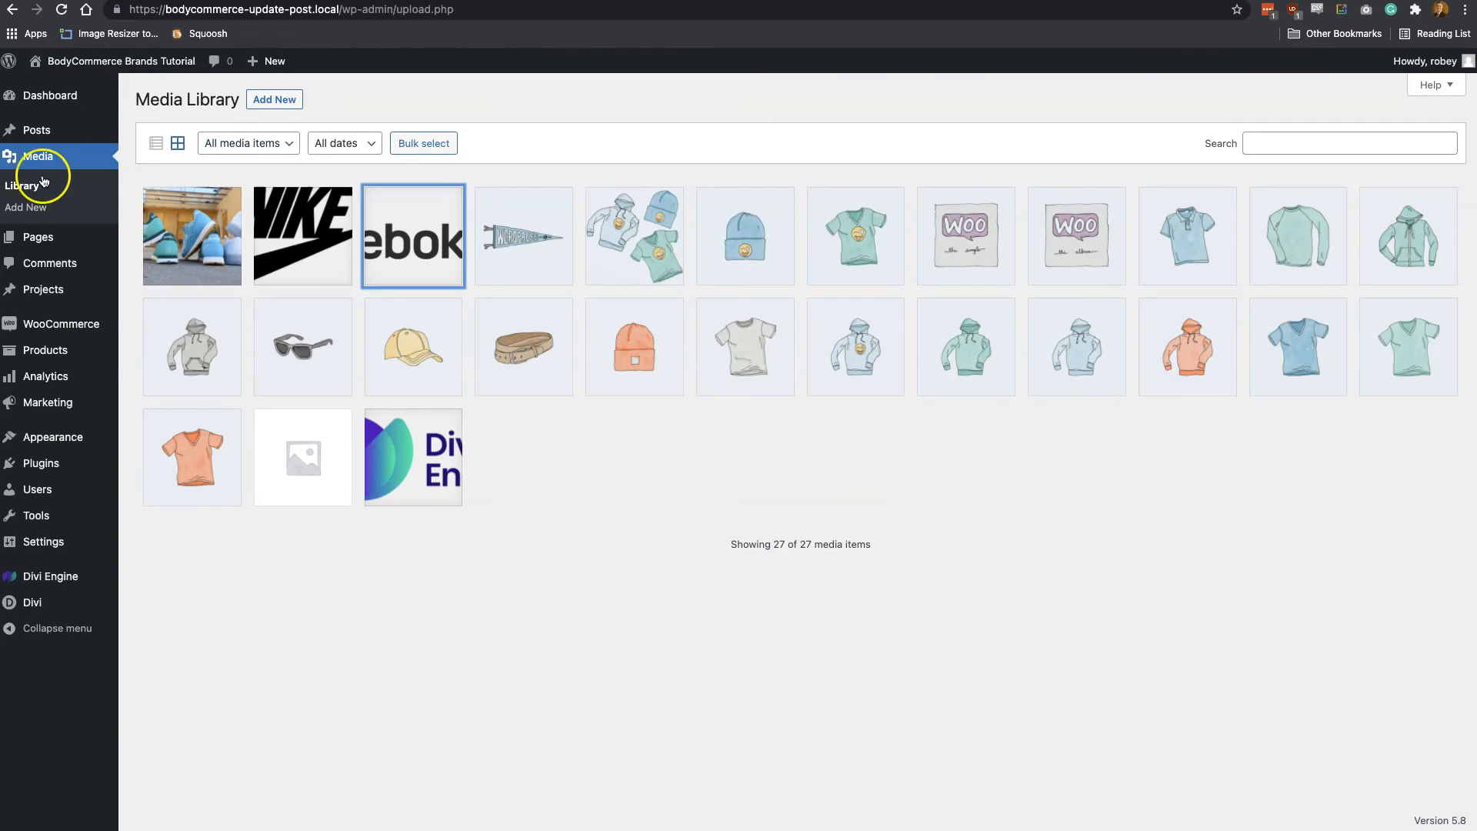
# Open the Brands BodyCommerce Product Card layout from the Divi Library for editing
pyautogui.moveTo(34, 604)
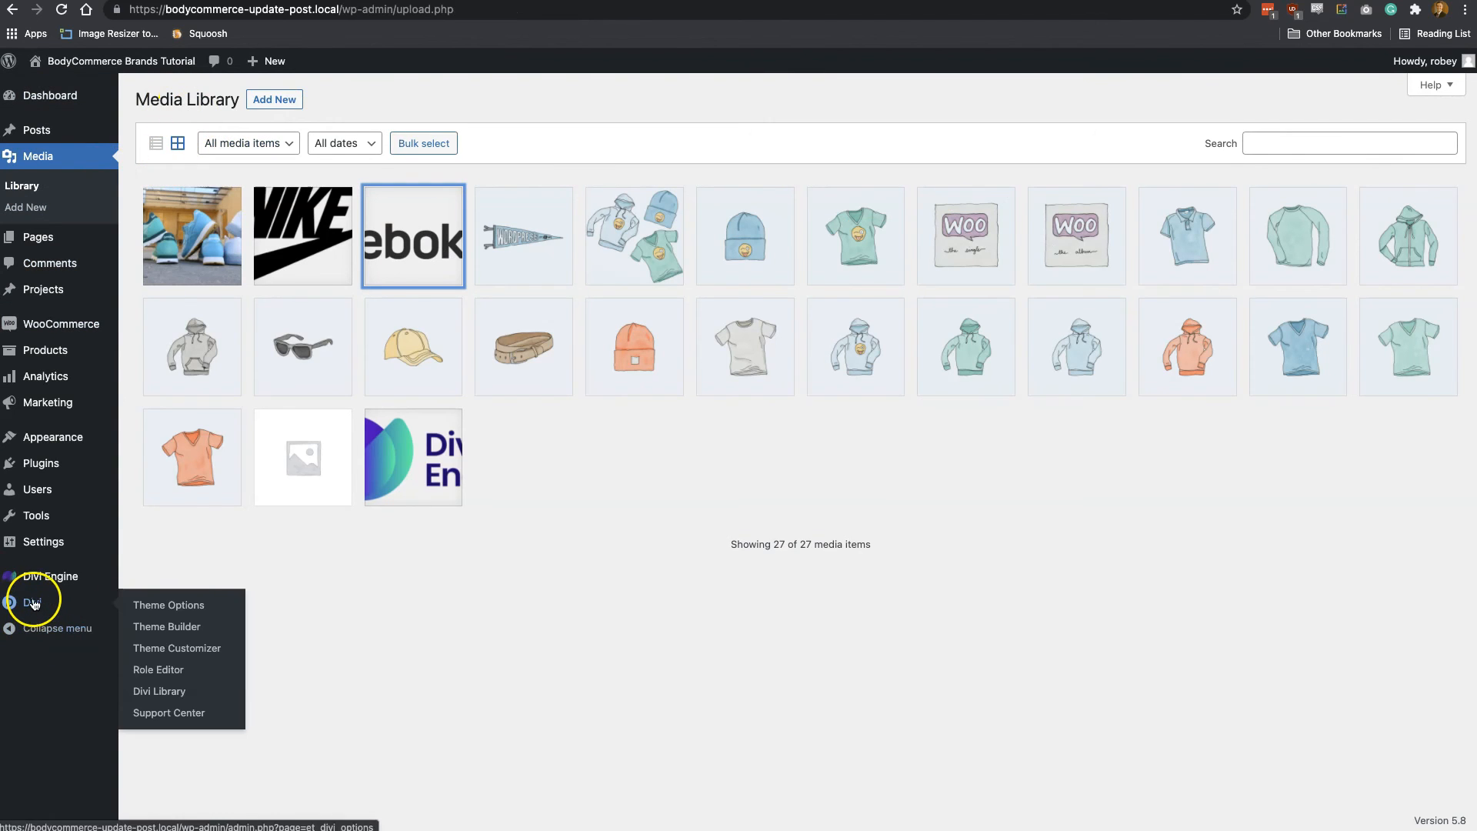
pyautogui.click(160, 692)
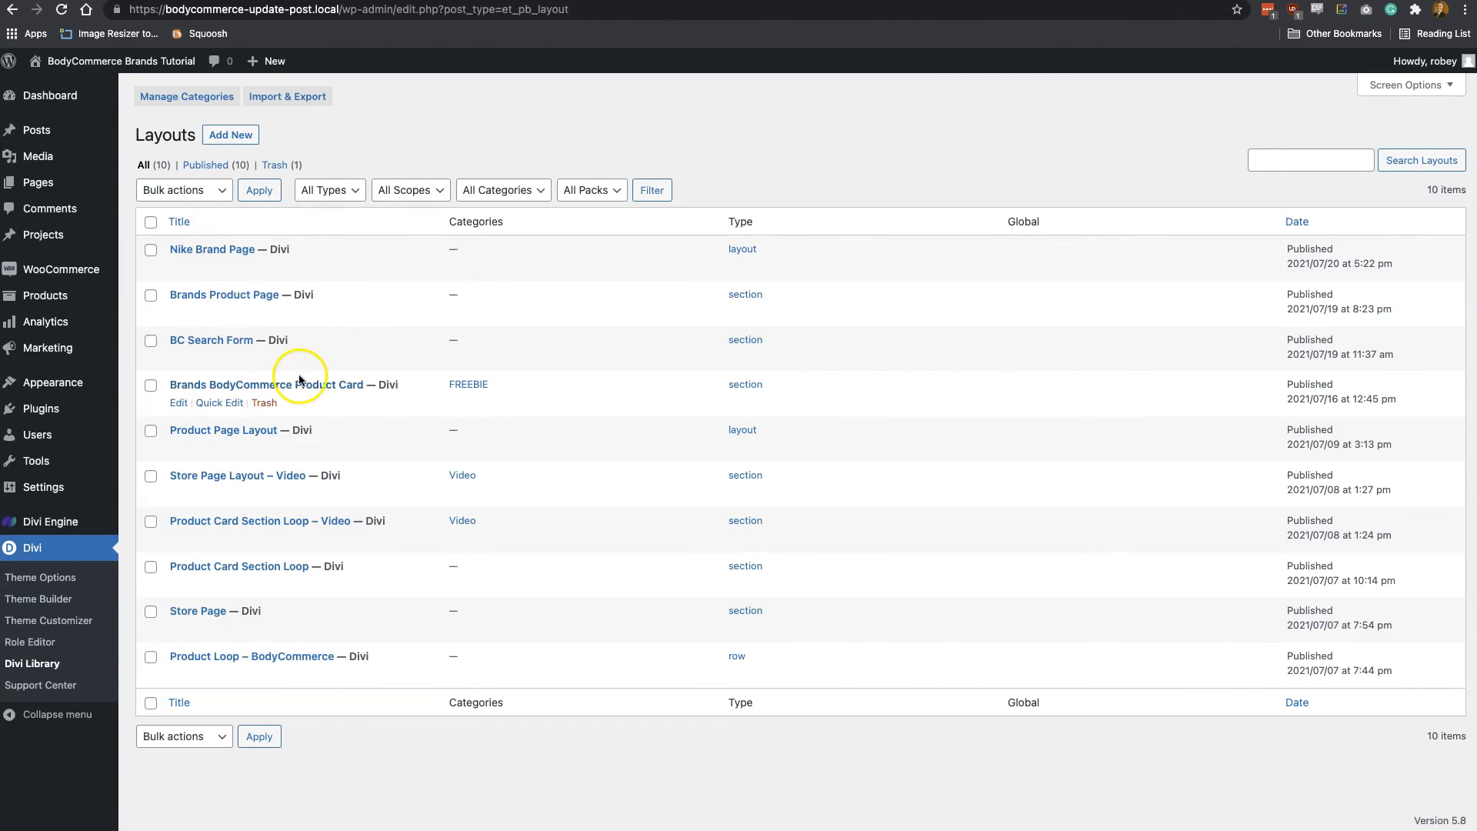
pyautogui.click(179, 403)
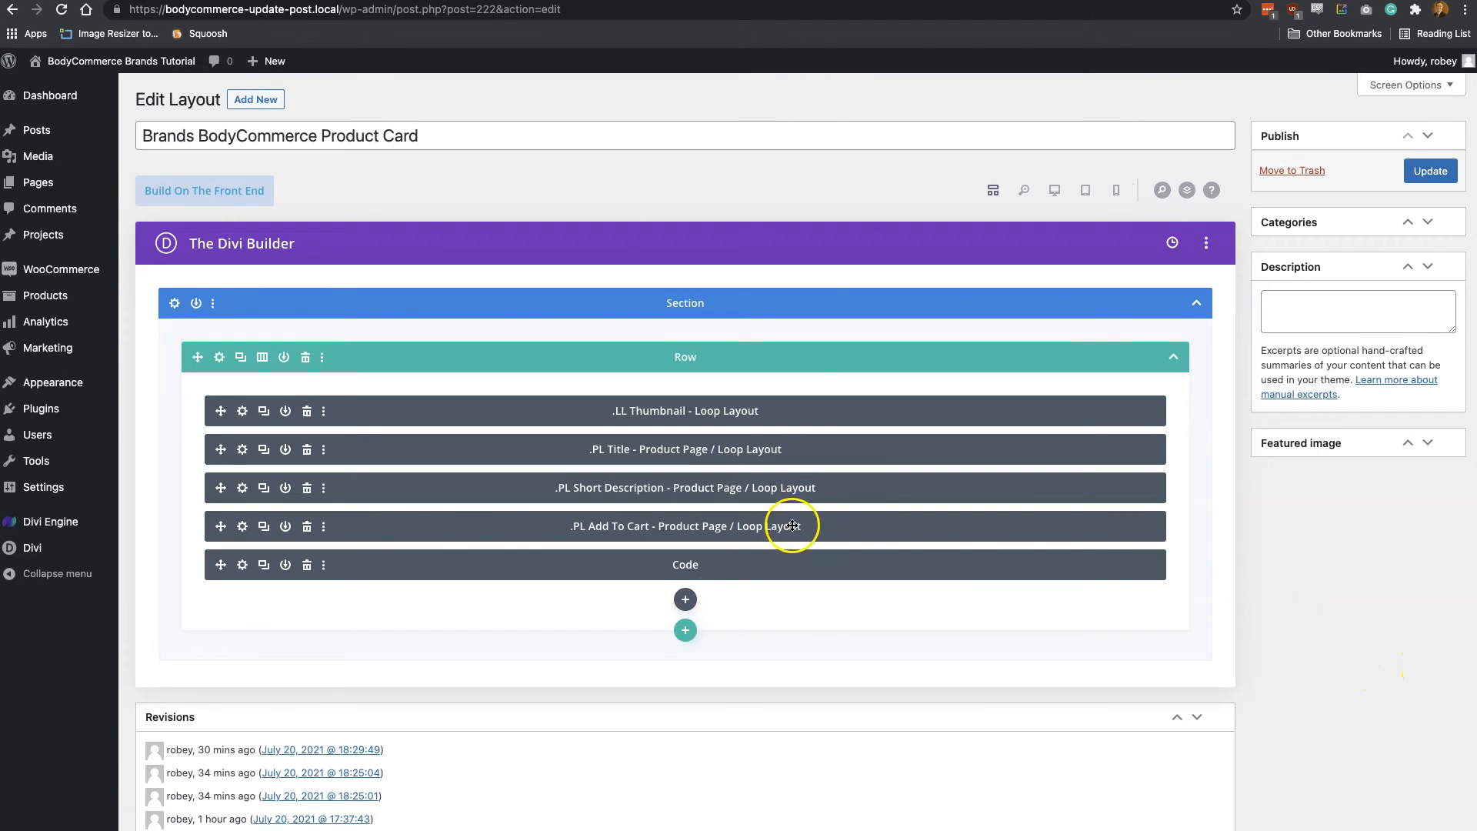
# Insert a .PL Attributes module below the Code module in the product card and set its attribute to Product Brands
pyautogui.click(686, 601)
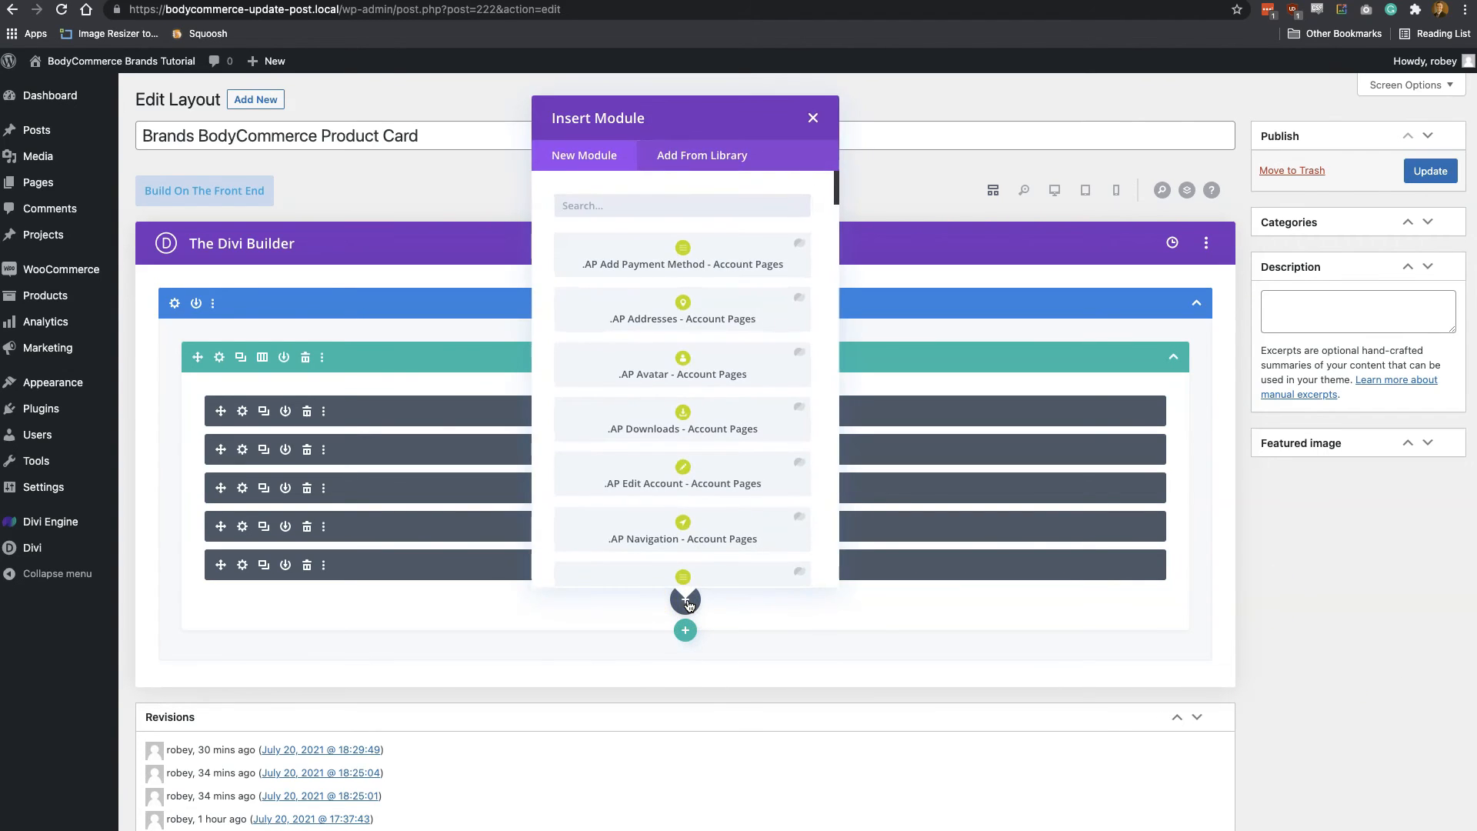
pyautogui.write('att')
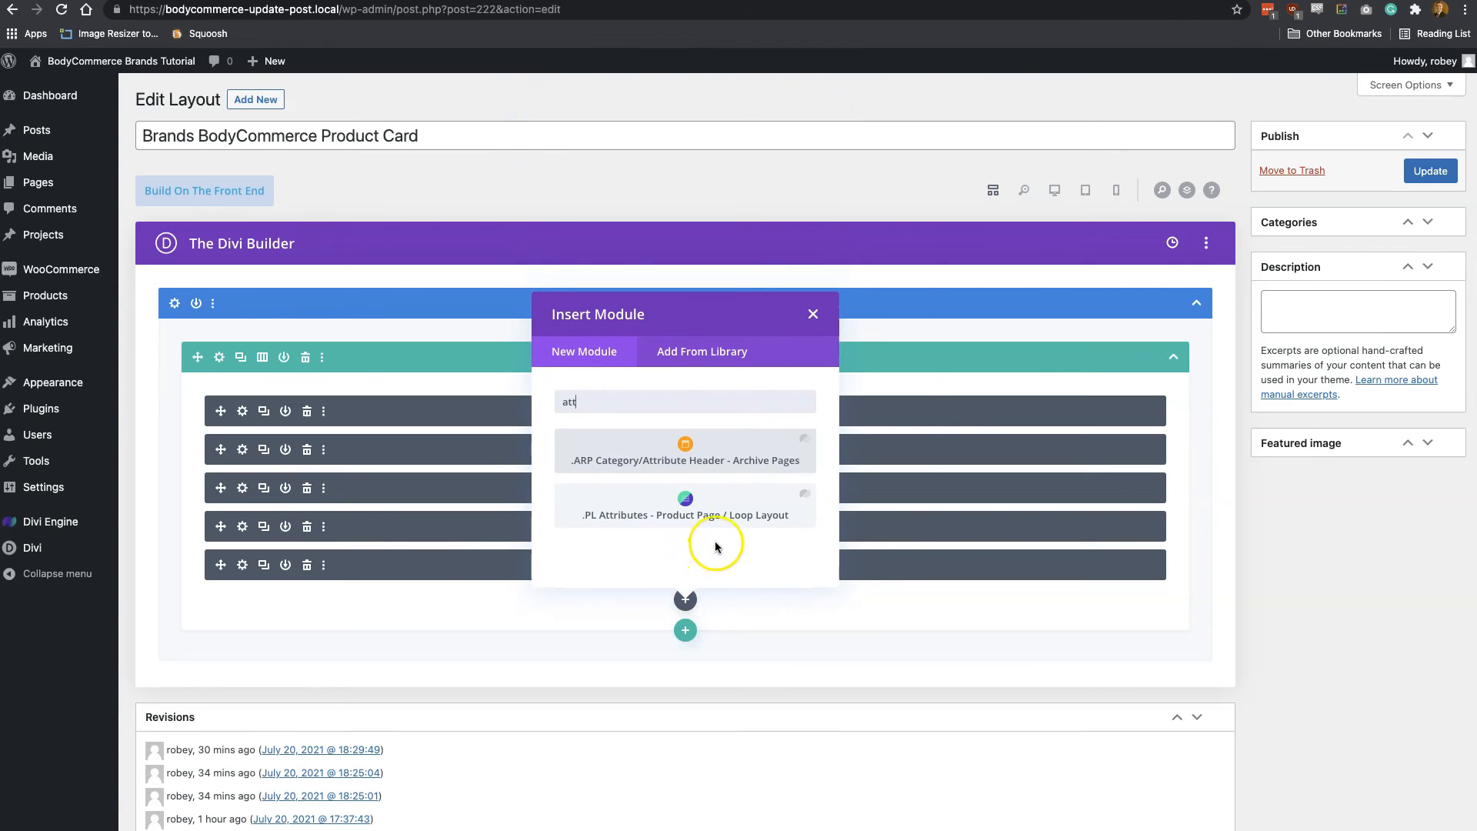
pyautogui.click(715, 512)
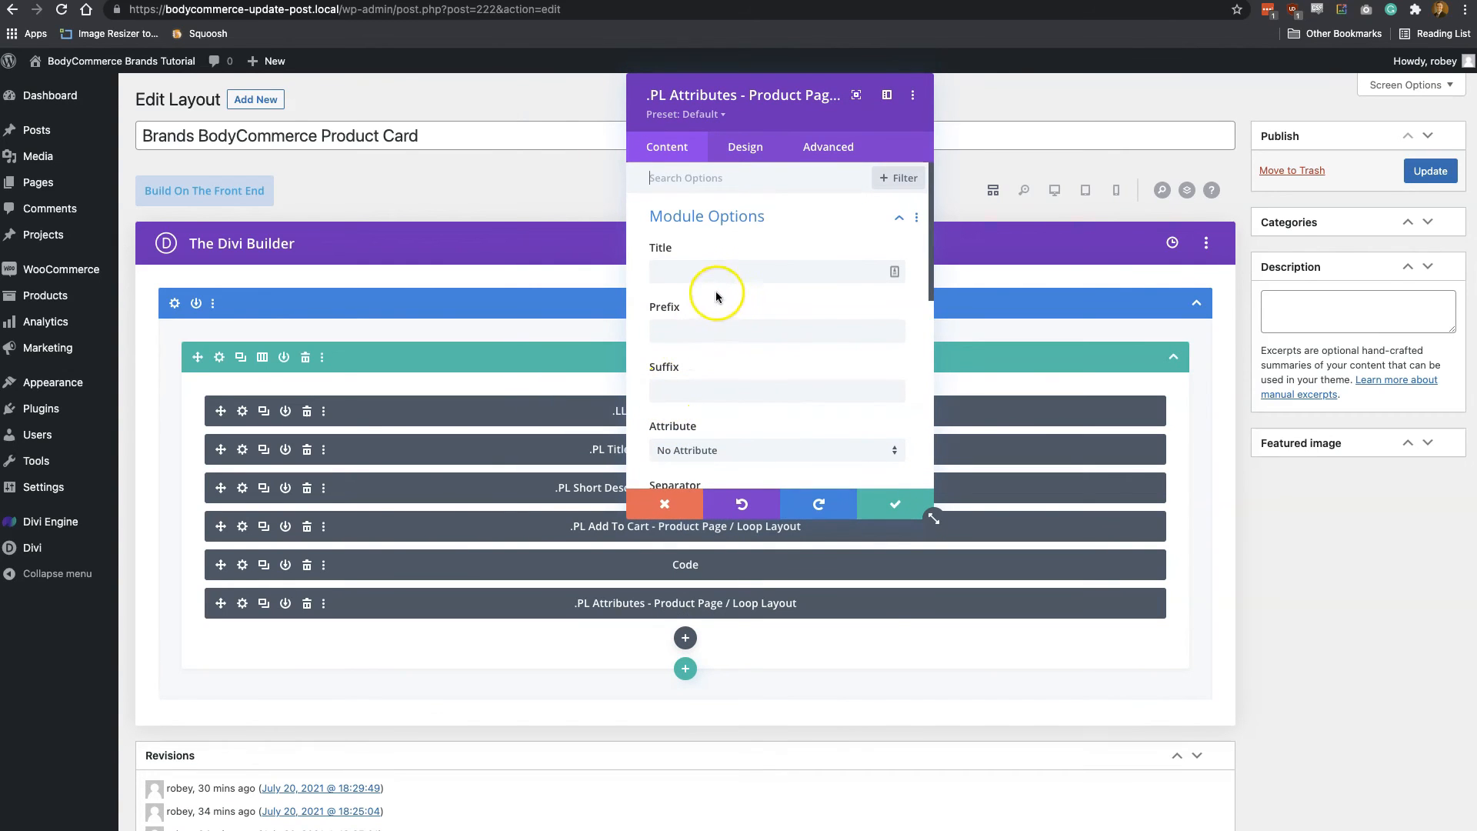
pyautogui.scroll(-2, 733, 372)
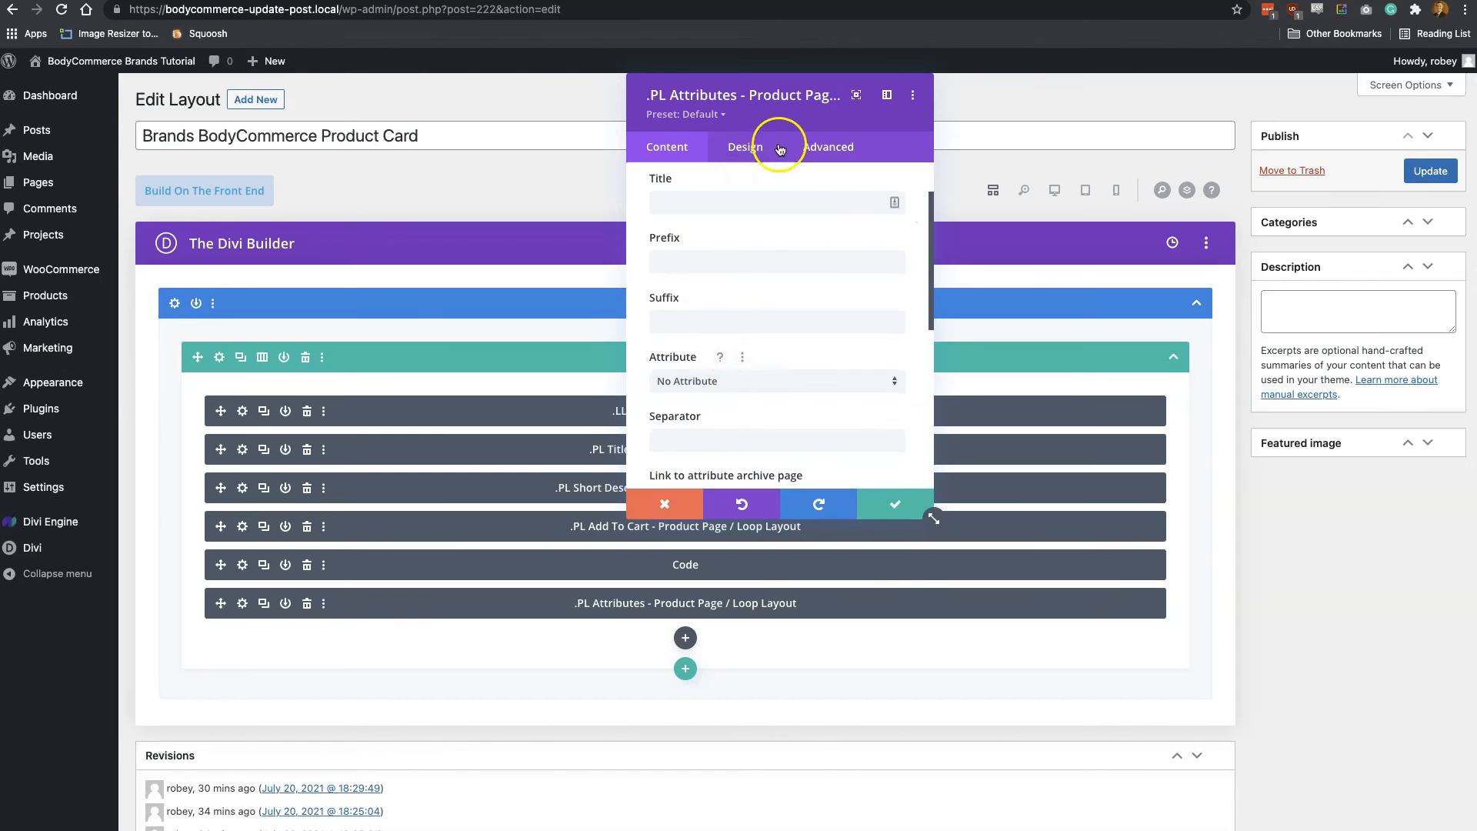
pyautogui.scroll(-3, 854, 370)
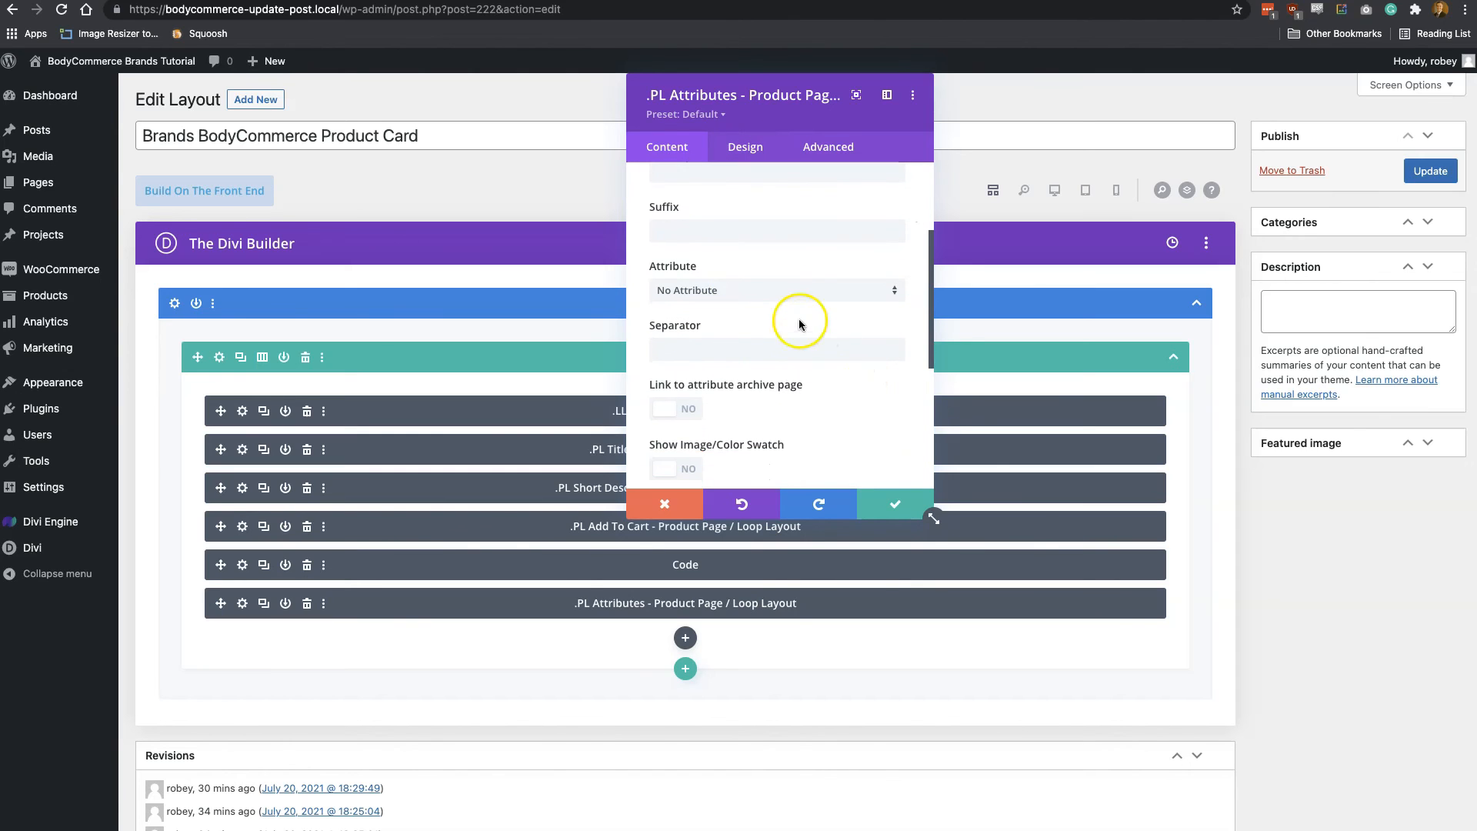
pyautogui.click(772, 290)
pyautogui.click(724, 327)
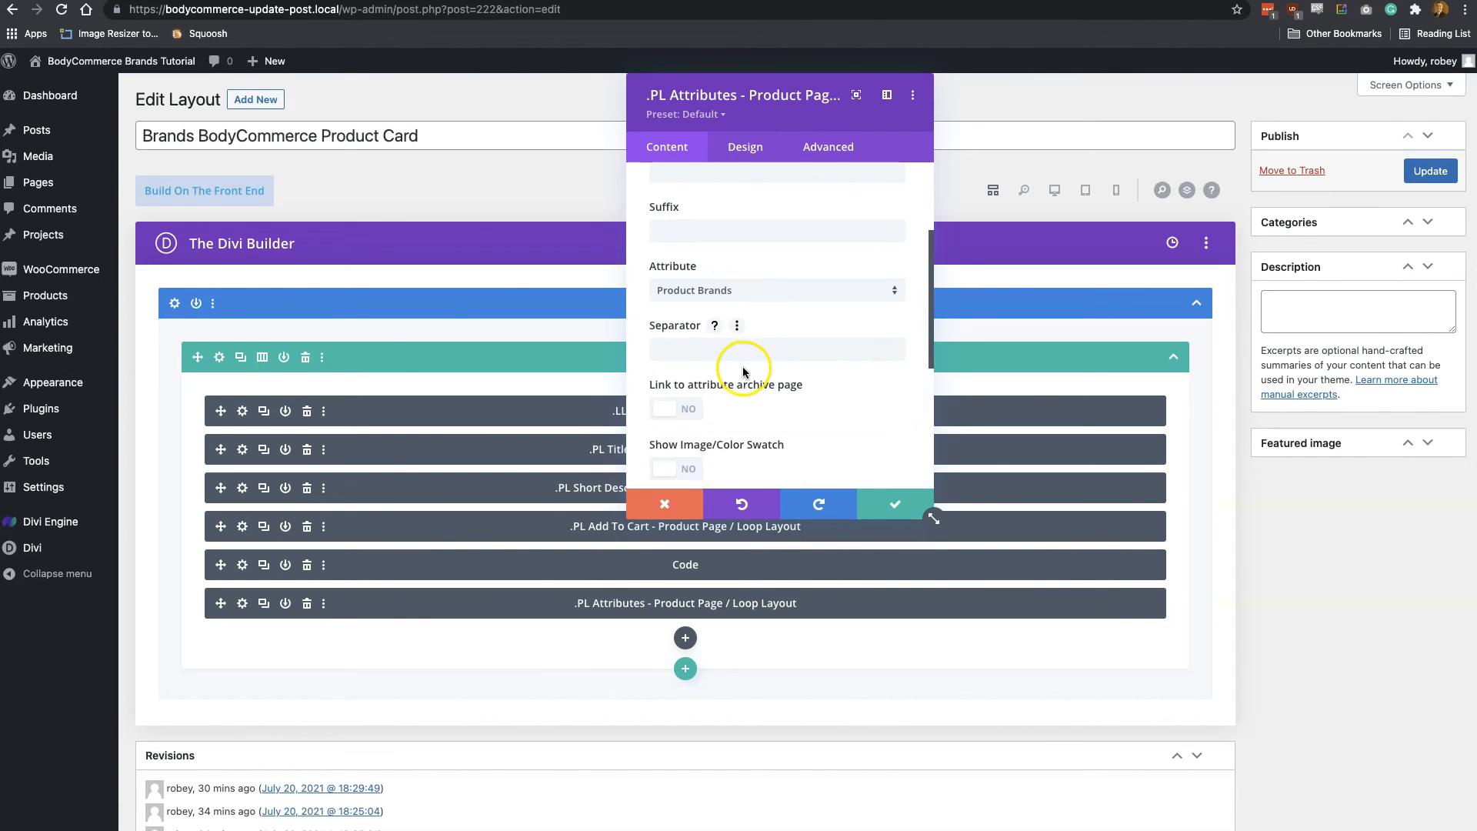
# Enable the image/color swatch in the attributes module, save its settings and update the Product Card layout
pyautogui.scroll(-2, 741, 372)
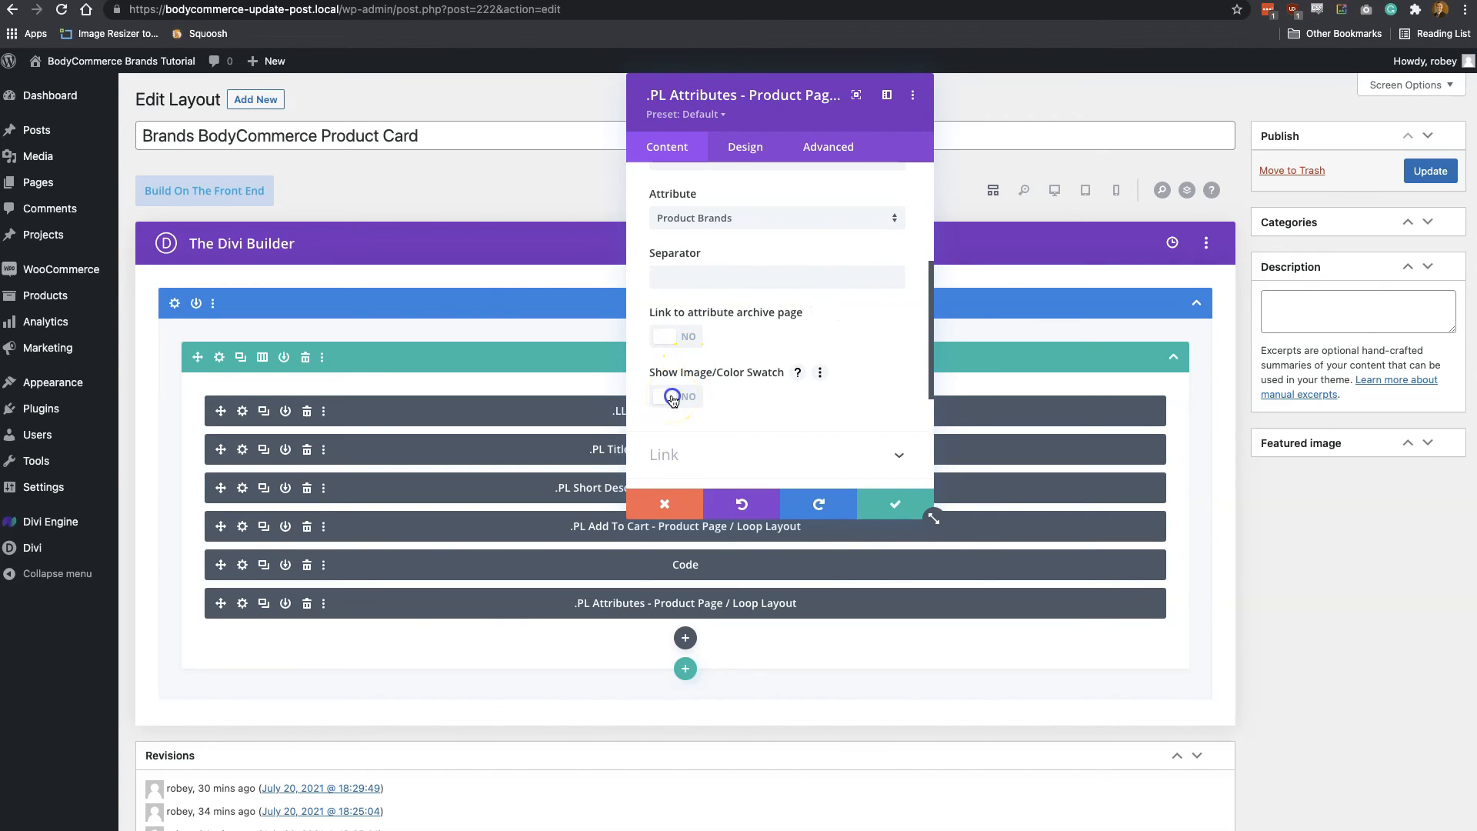
pyautogui.click(672, 398)
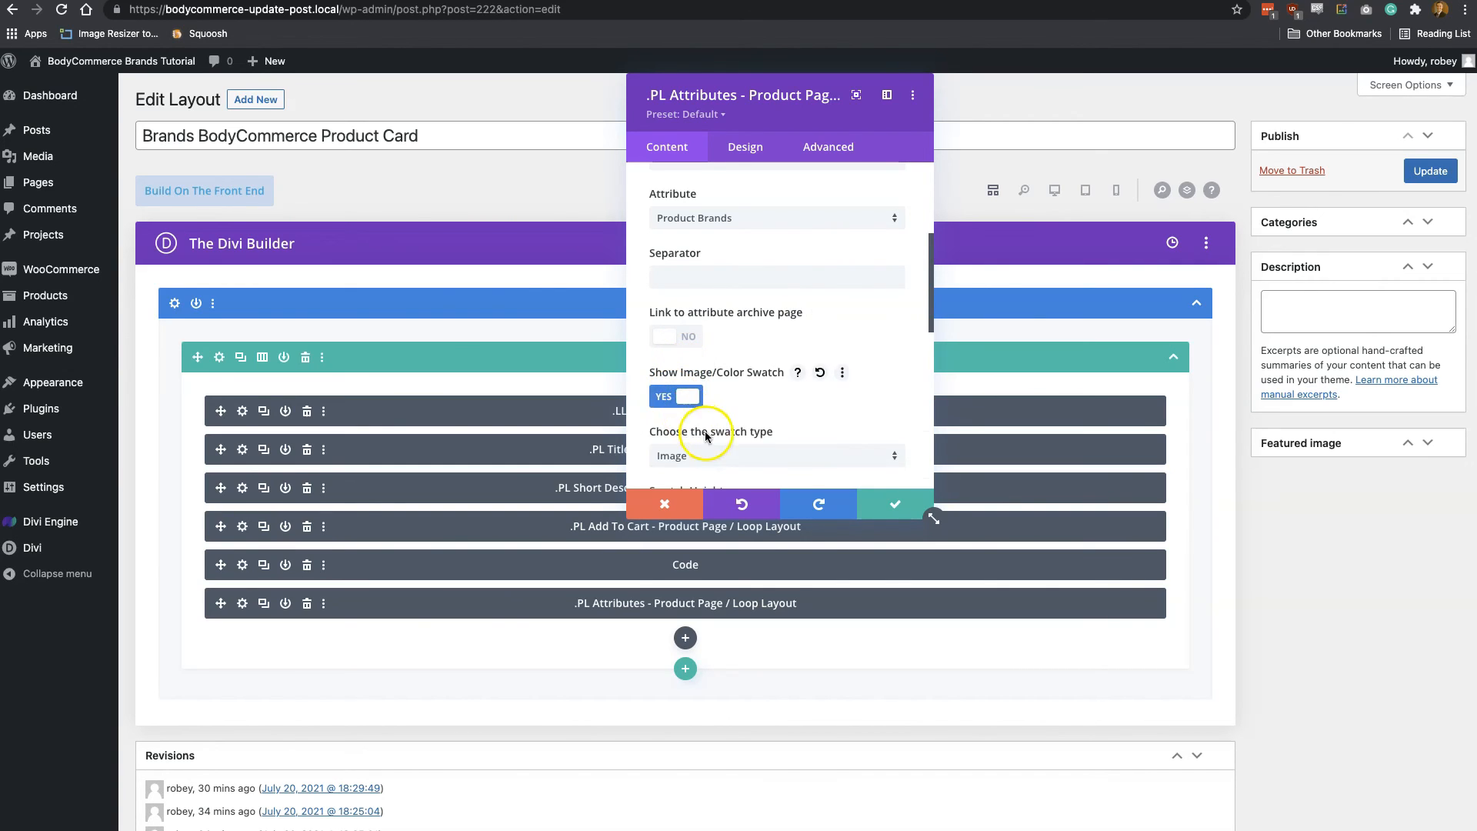
pyautogui.scroll(-3, 707, 436)
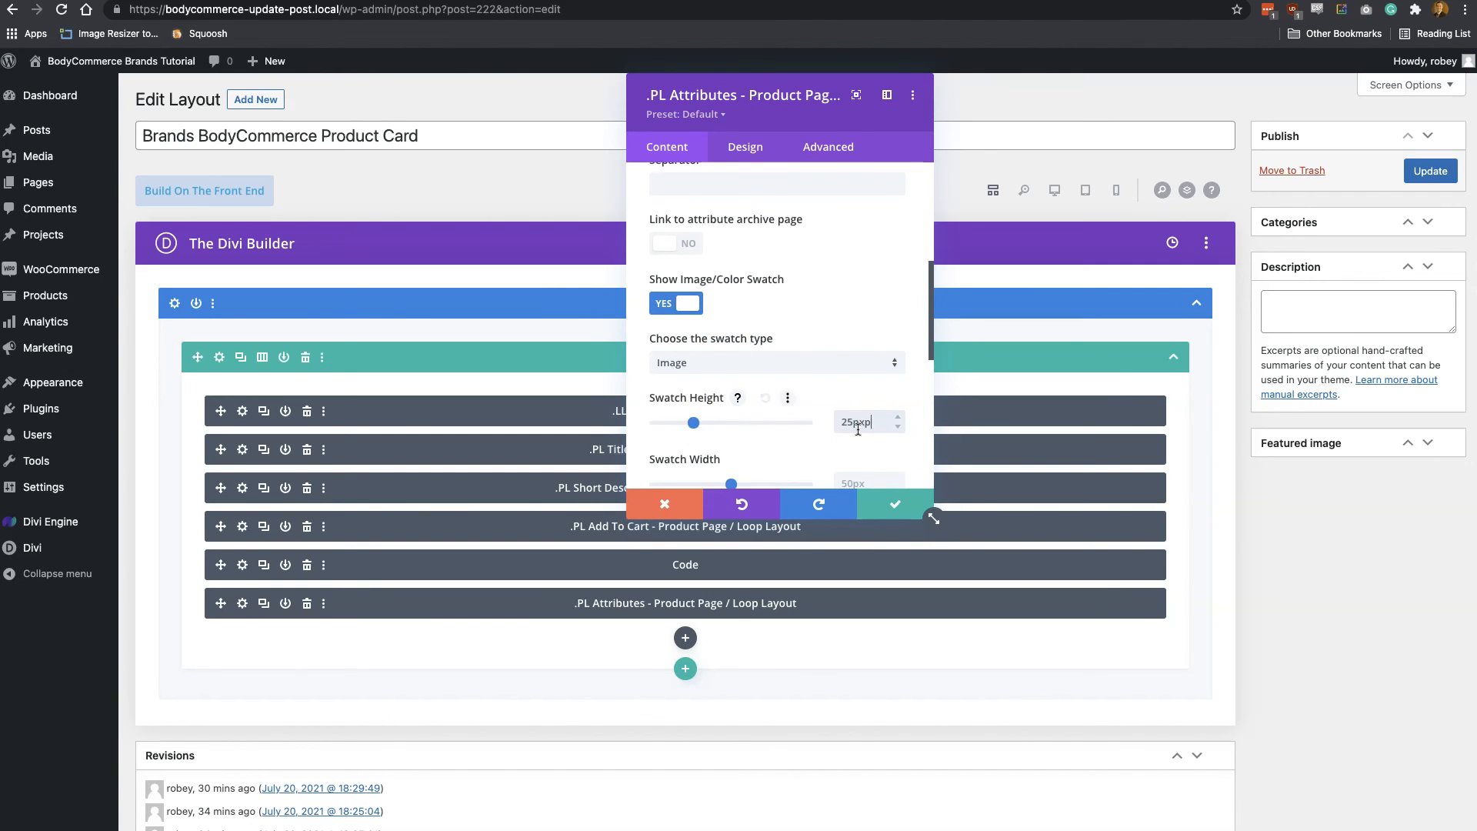
pyautogui.click(878, 508)
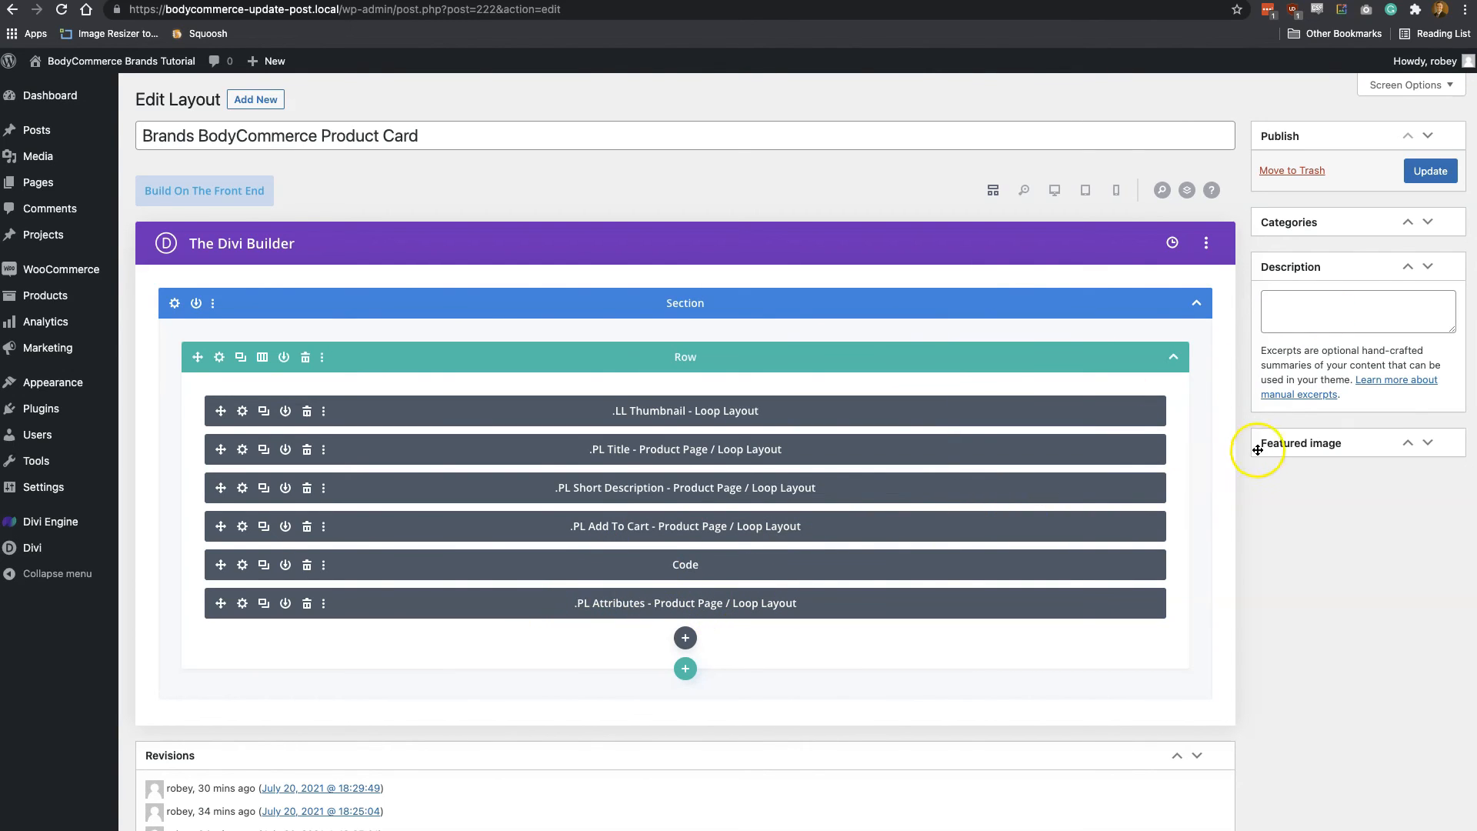
pyautogui.click(1430, 171)
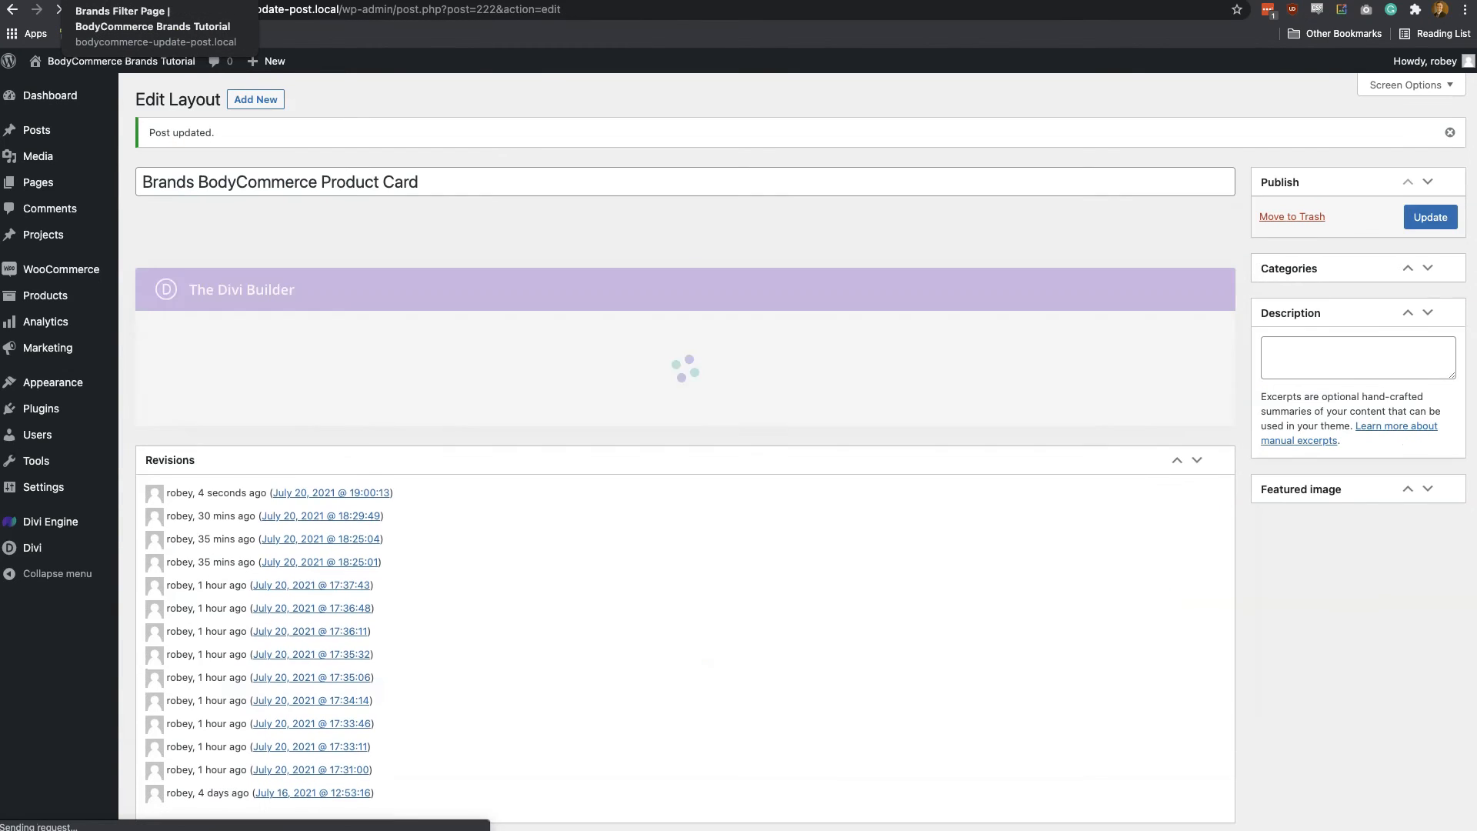
# Reload the Brands Filter Page with the product_price parameter removed from its URL
pyautogui.click(139, 1)
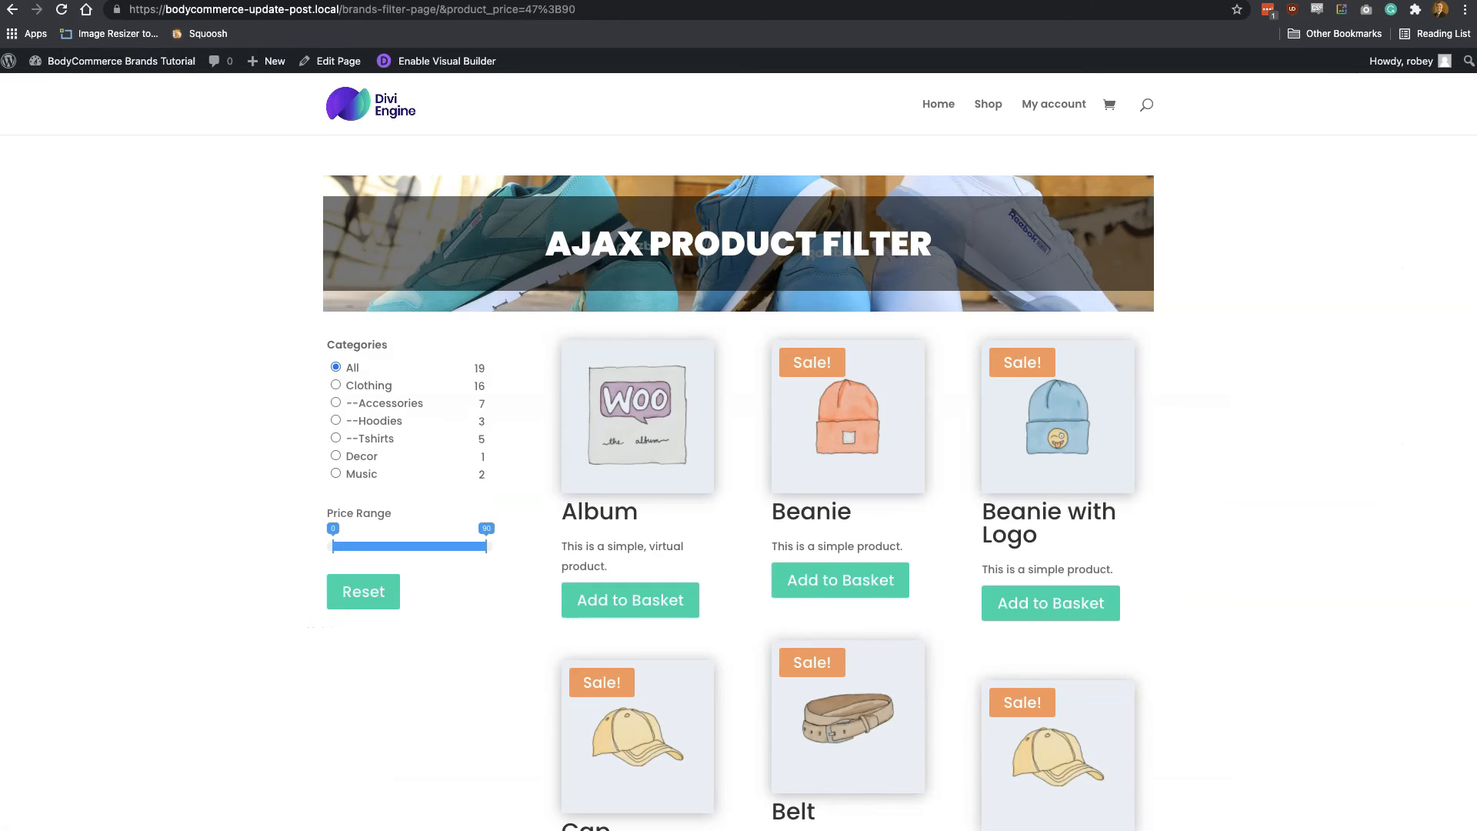
pyautogui.press('super+r')
pyautogui.click(1244, 584)
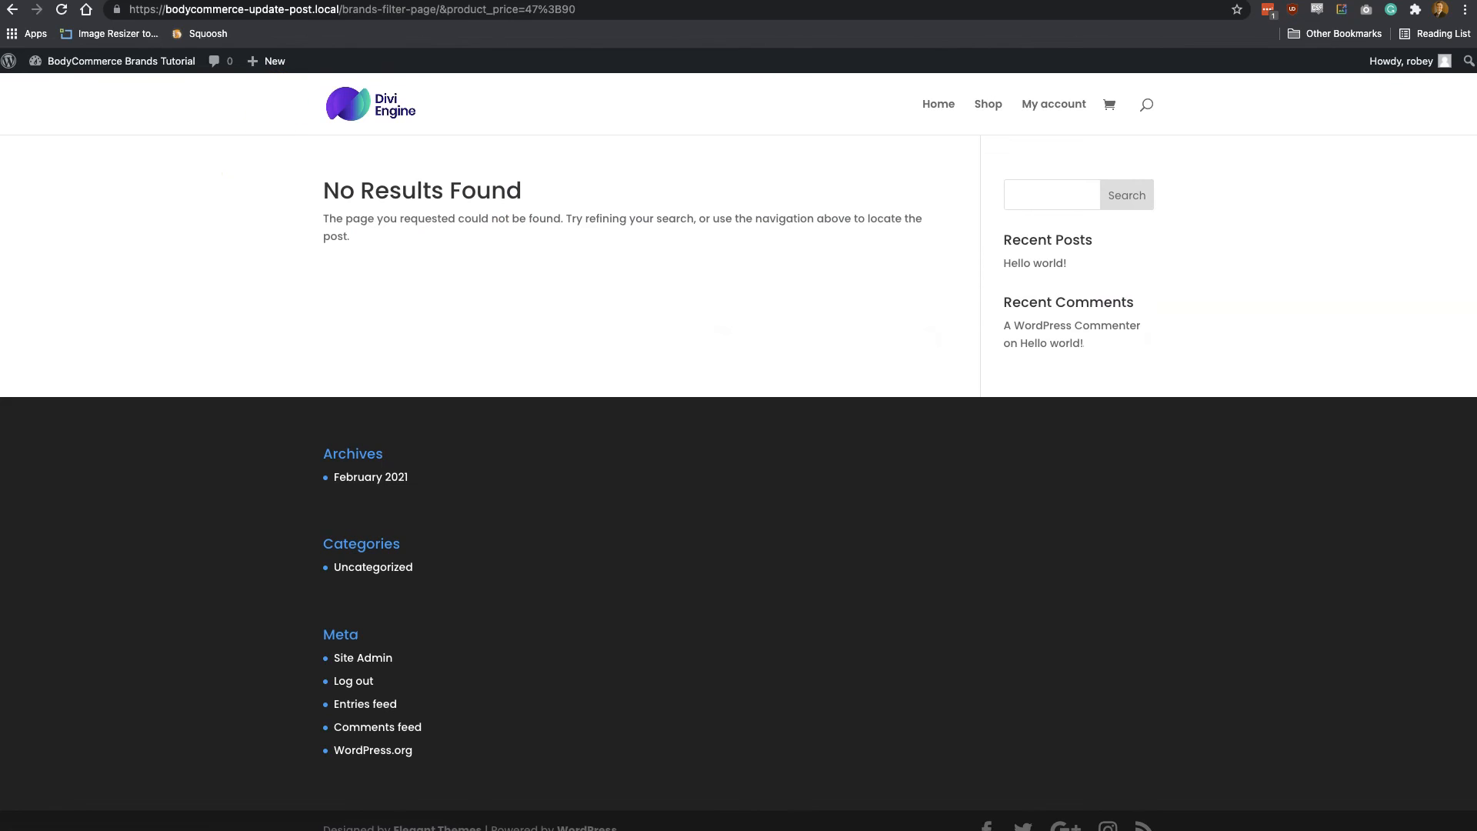
pyautogui.click(439, 9)
pyautogui.click(439, 9)
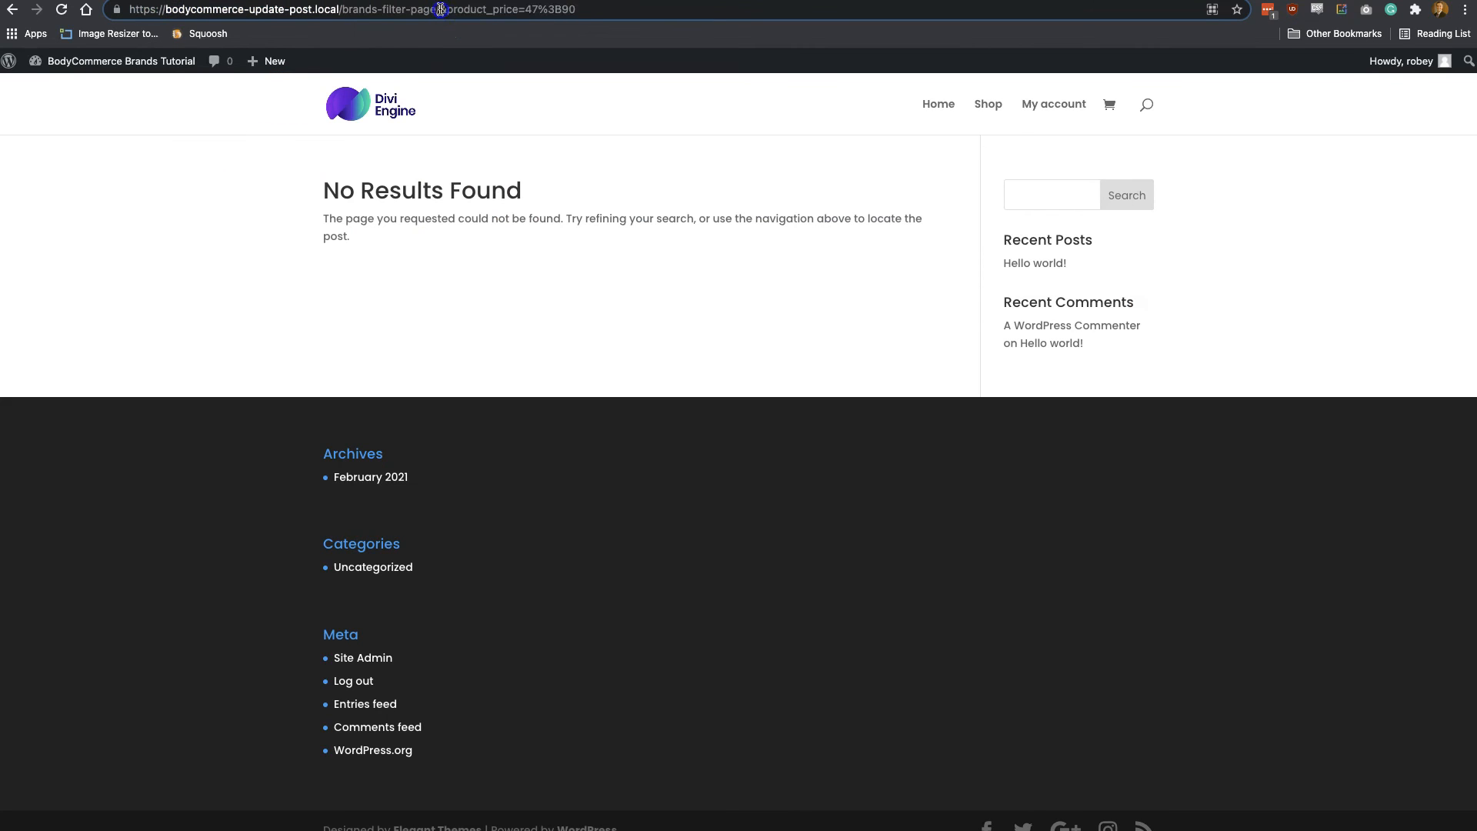
pyautogui.moveTo(440, 9); pyautogui.dragTo(646, 14)
pyautogui.press('BackSpace')
pyautogui.press('Return')
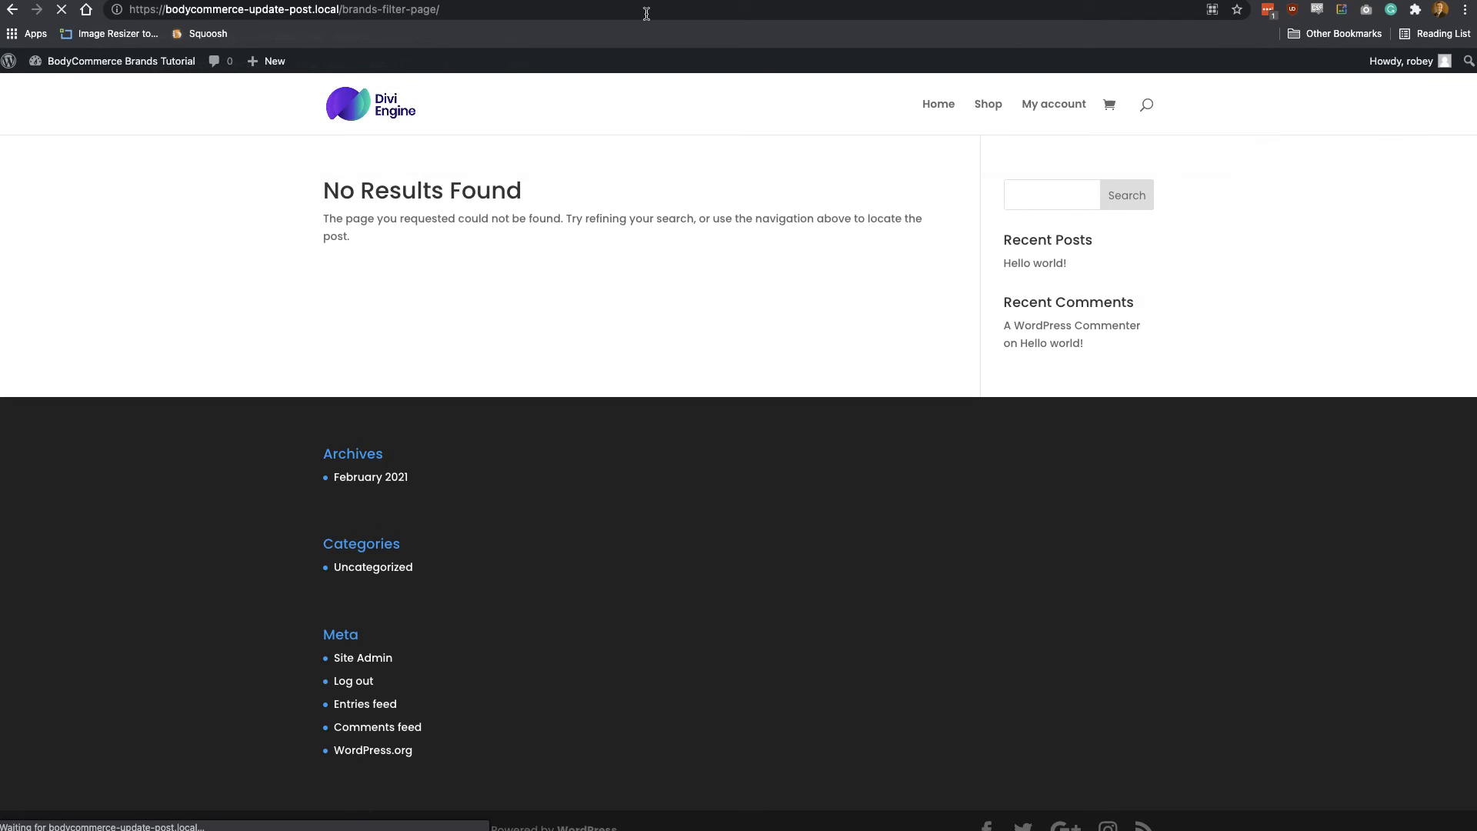
pyautogui.click(646, 153)
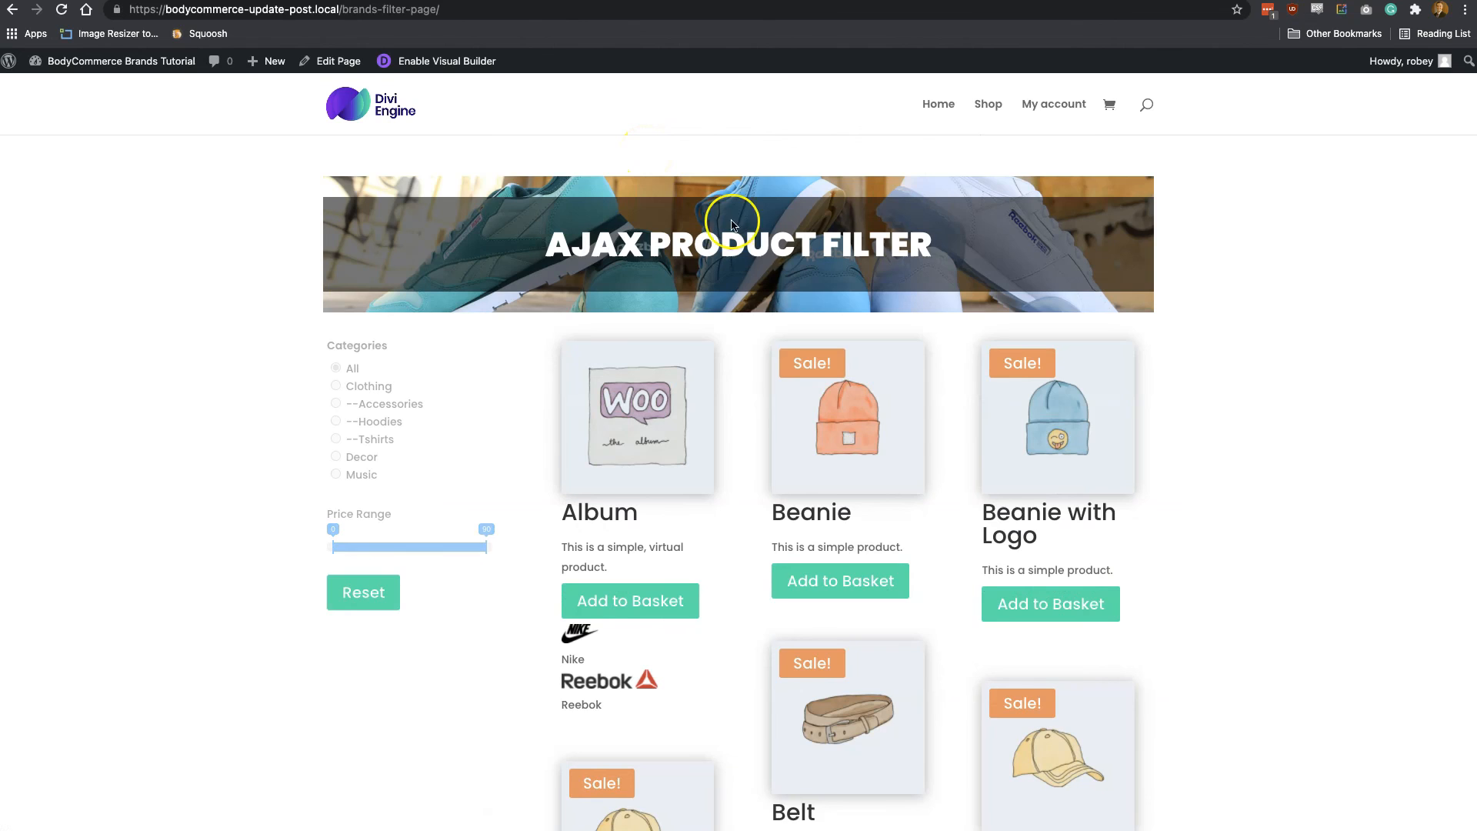
# Look through the product cards on the Brands Filter Page to check which products show brand logos and names
pyautogui.scroll(-2, 754, 431)
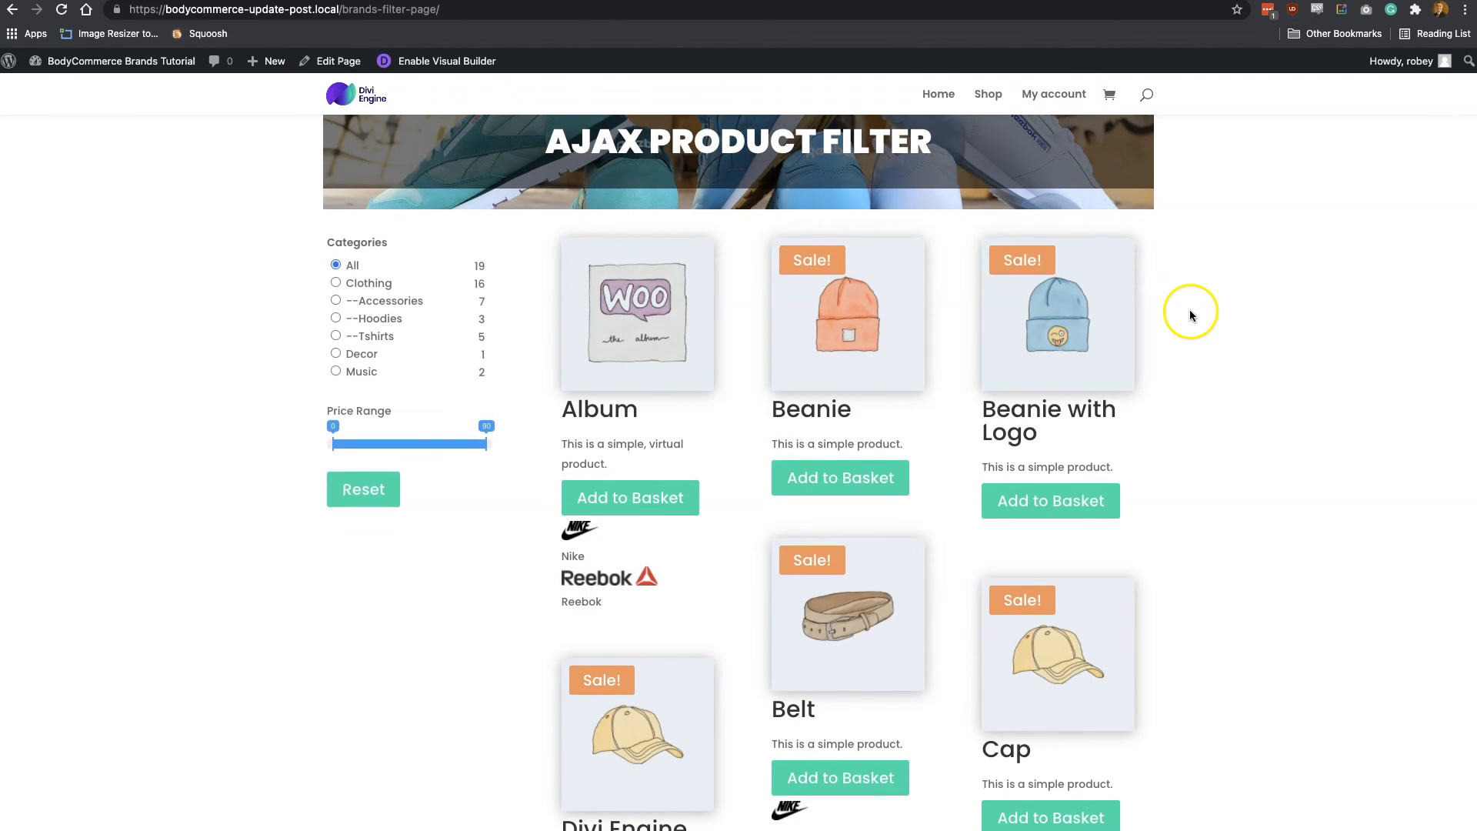
pyautogui.scroll(-5, 1194, 310)
pyautogui.scroll(-4, 1078, 686)
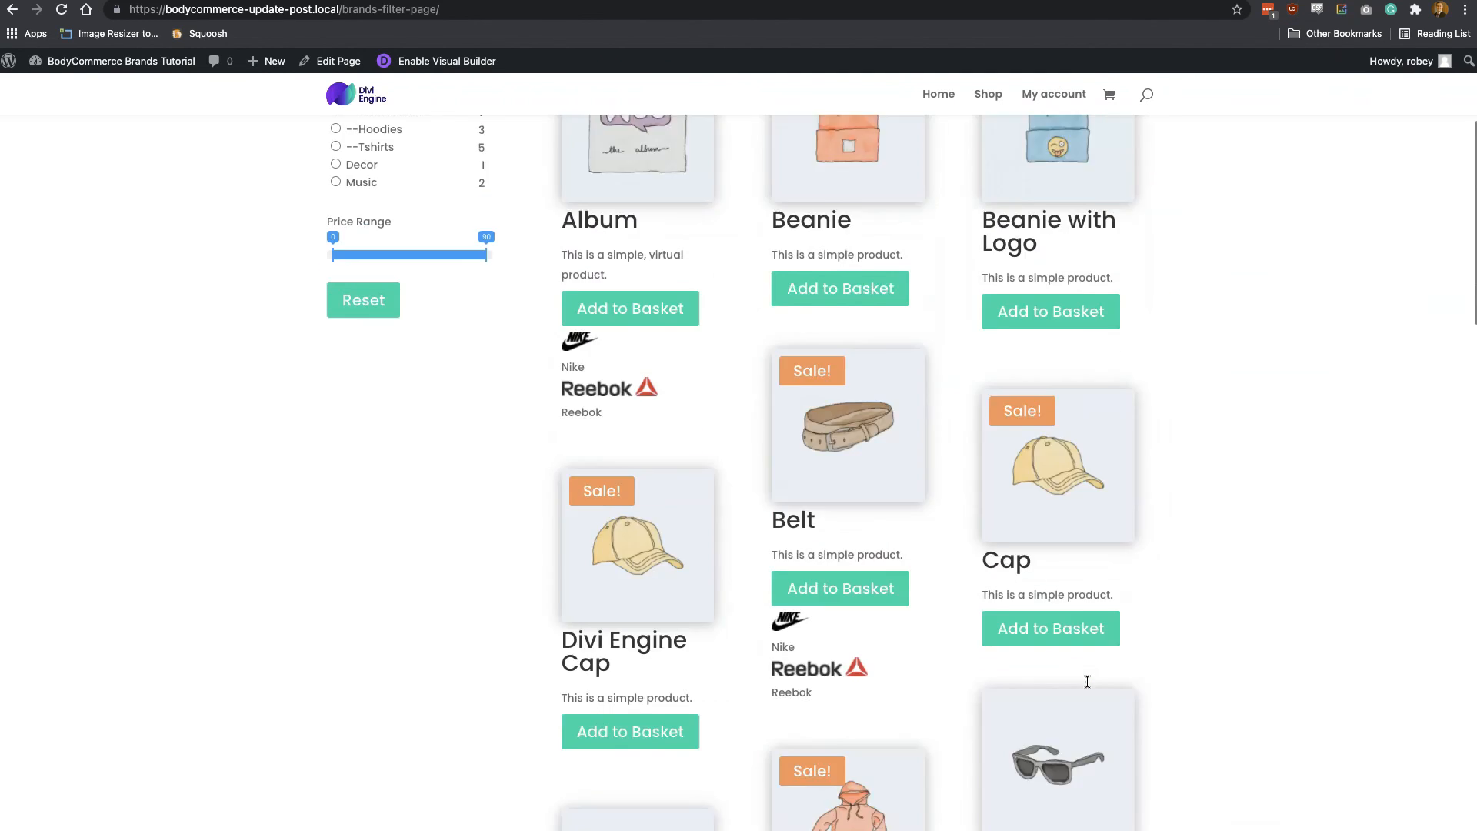
pyautogui.scroll(-8, 1087, 681)
pyautogui.scroll(-10, 1088, 682)
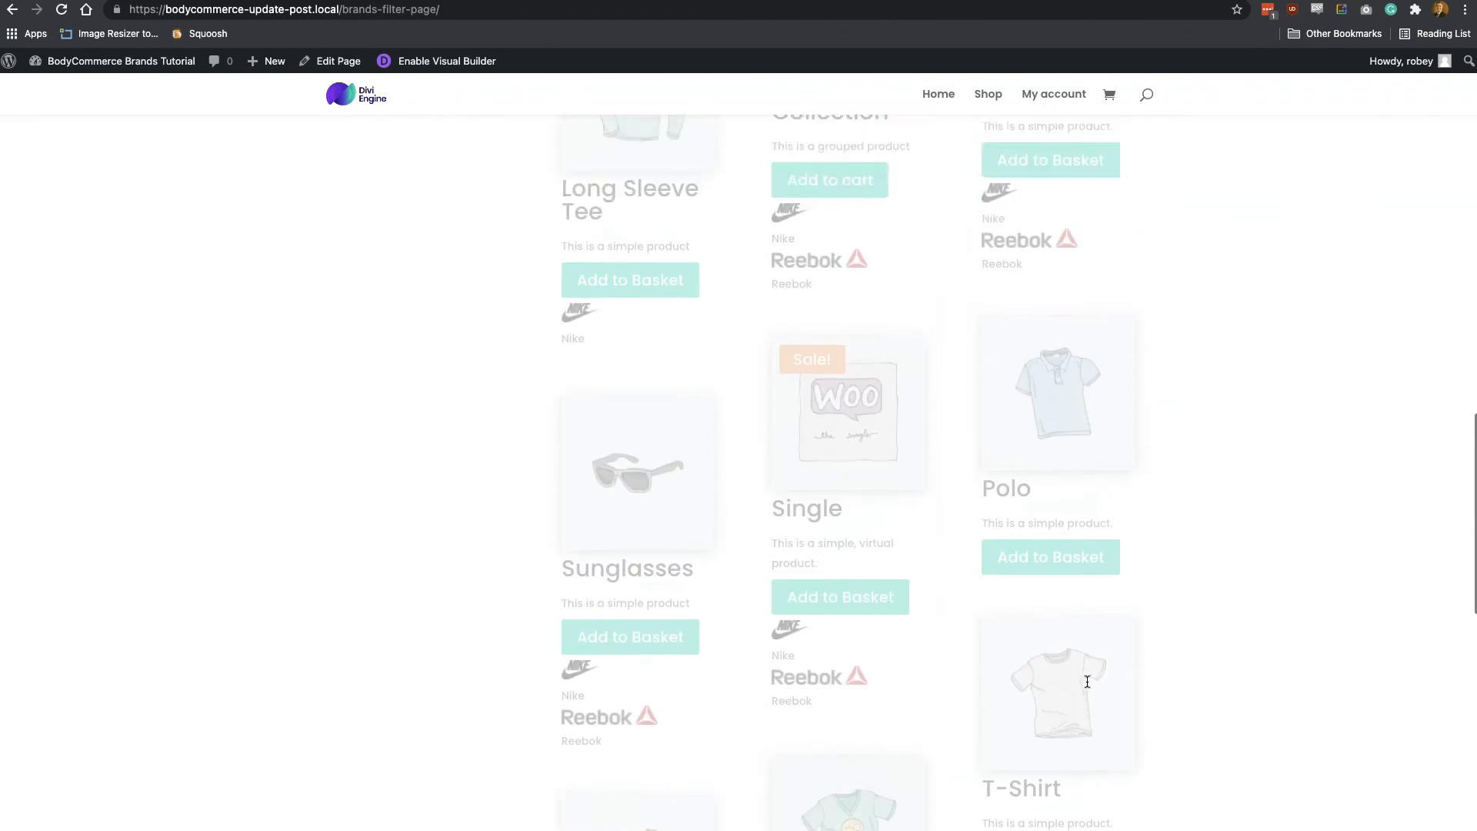
pyautogui.scroll(-5, 1088, 681)
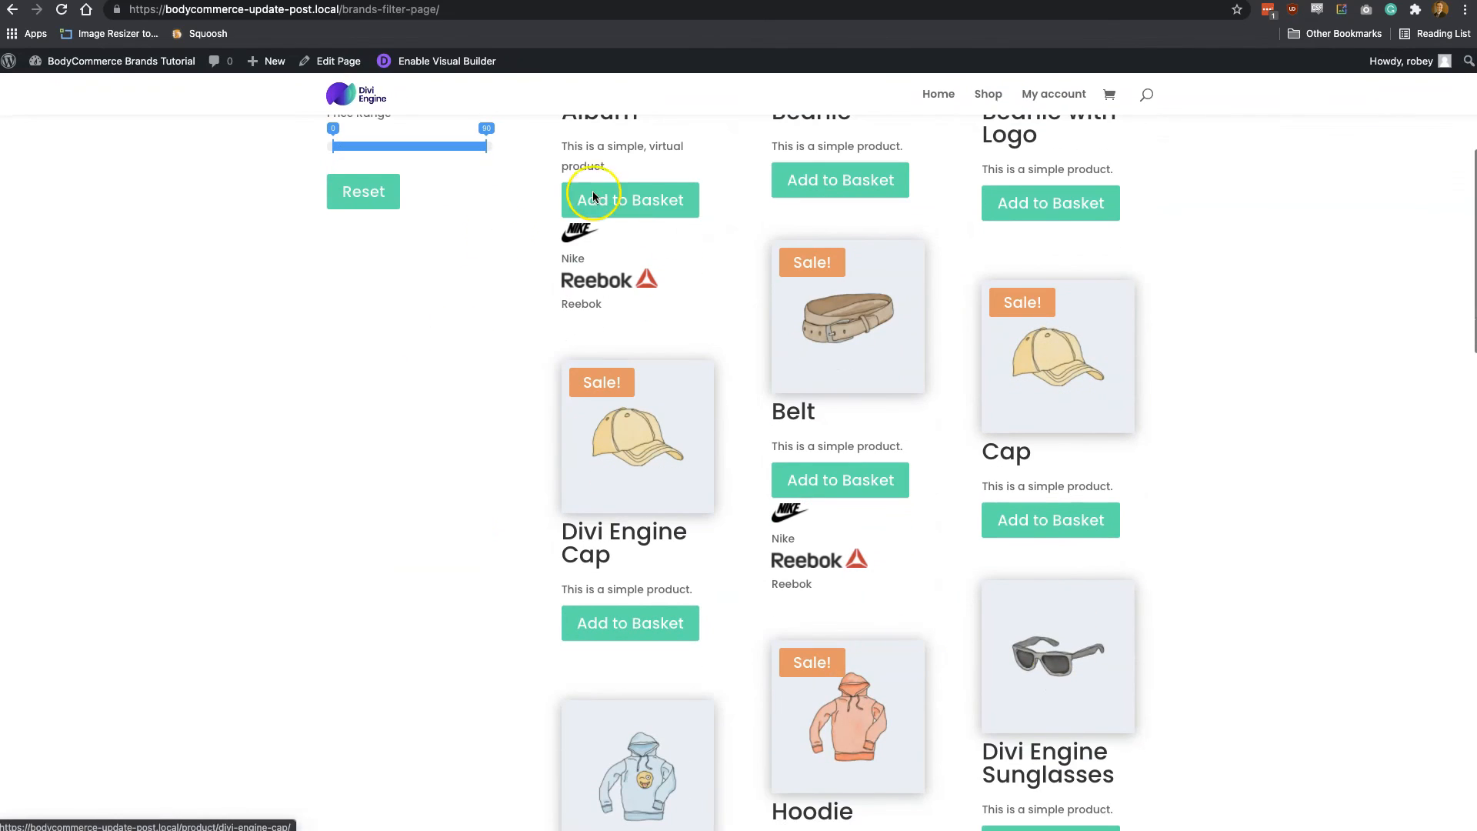
pyautogui.scroll(5, 700, 340)
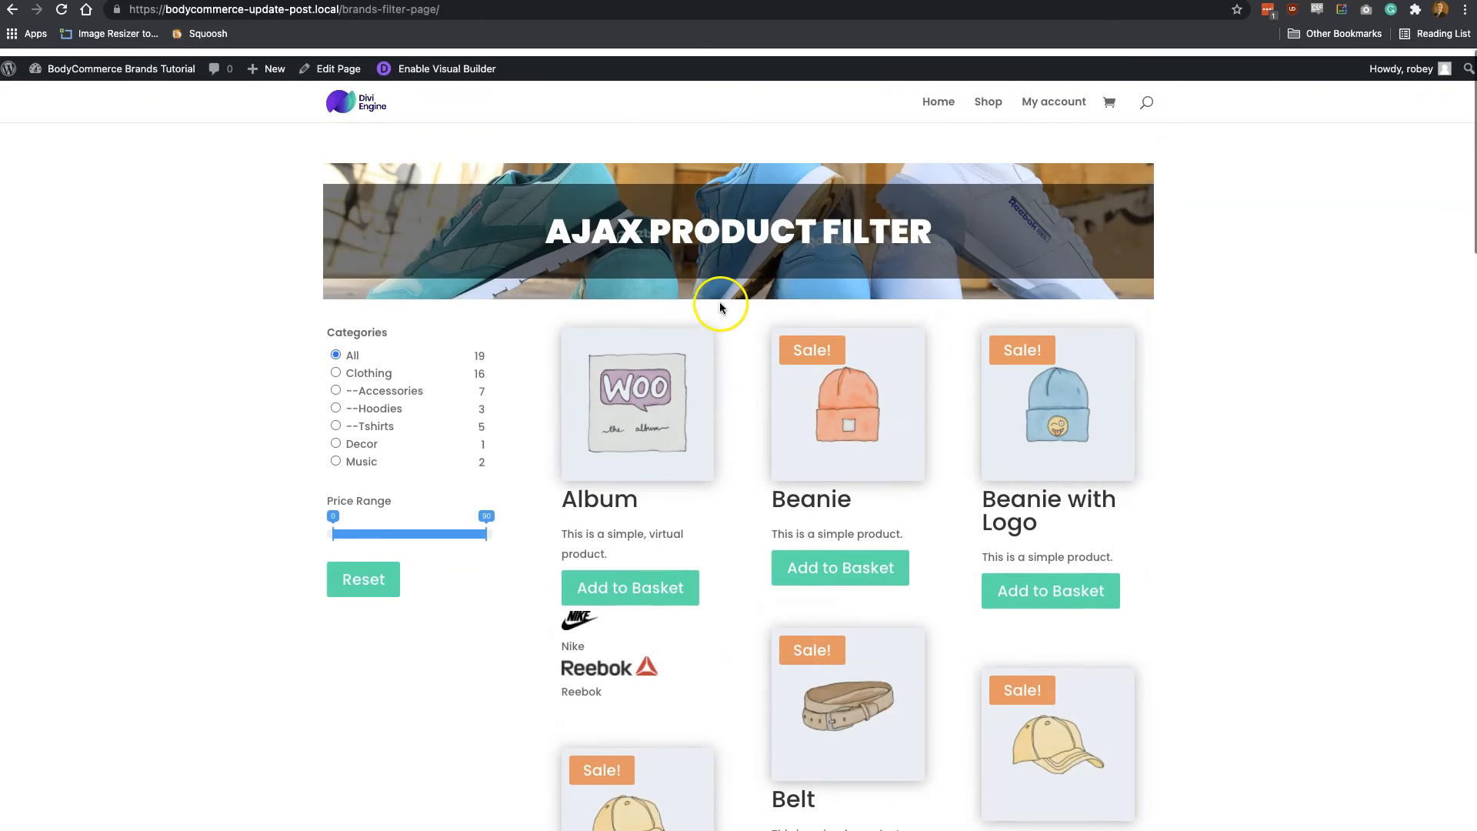
pyautogui.scroll(-5, 816, 670)
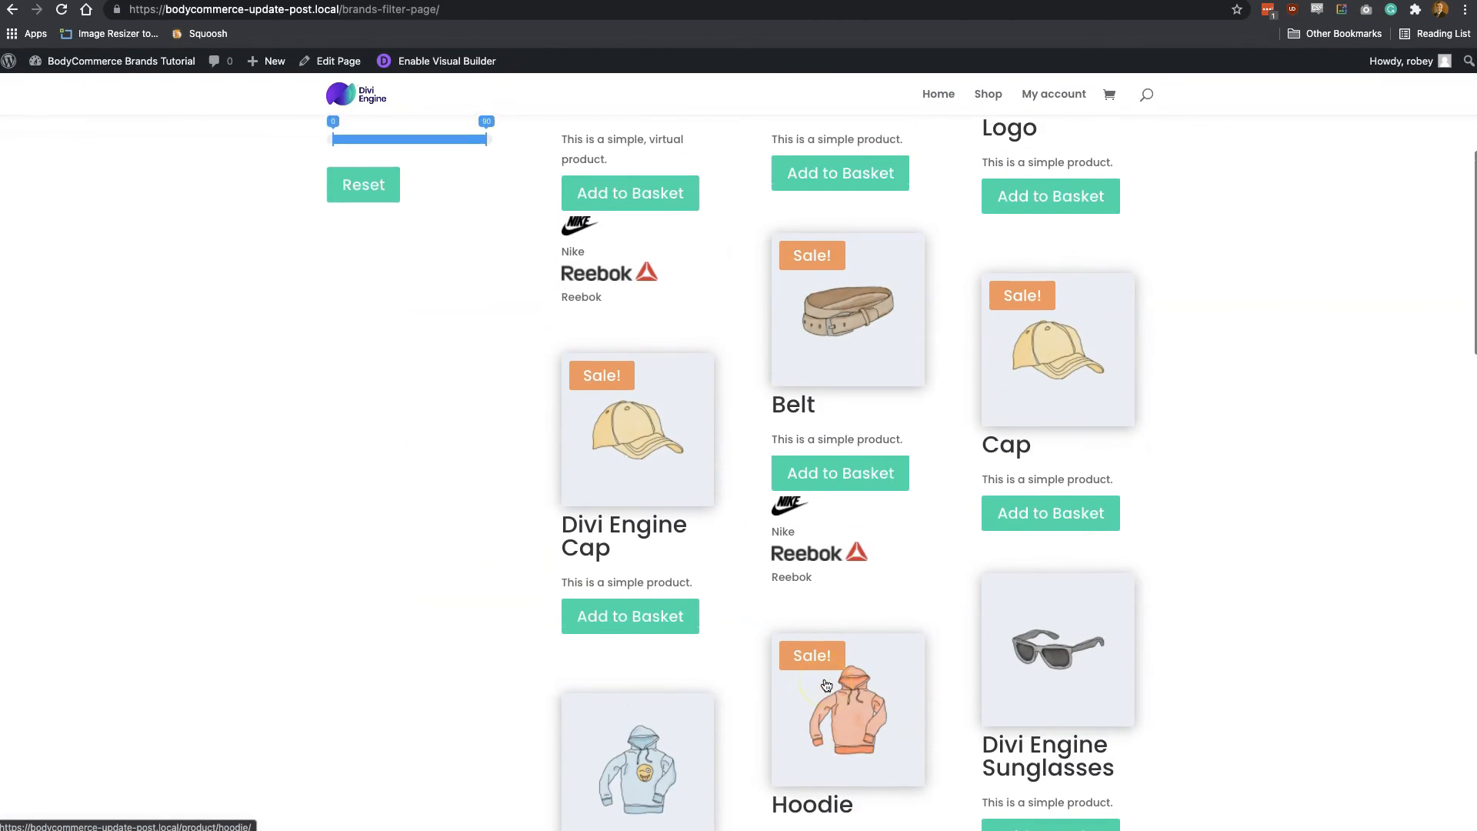
pyautogui.scroll(5, 825, 683)
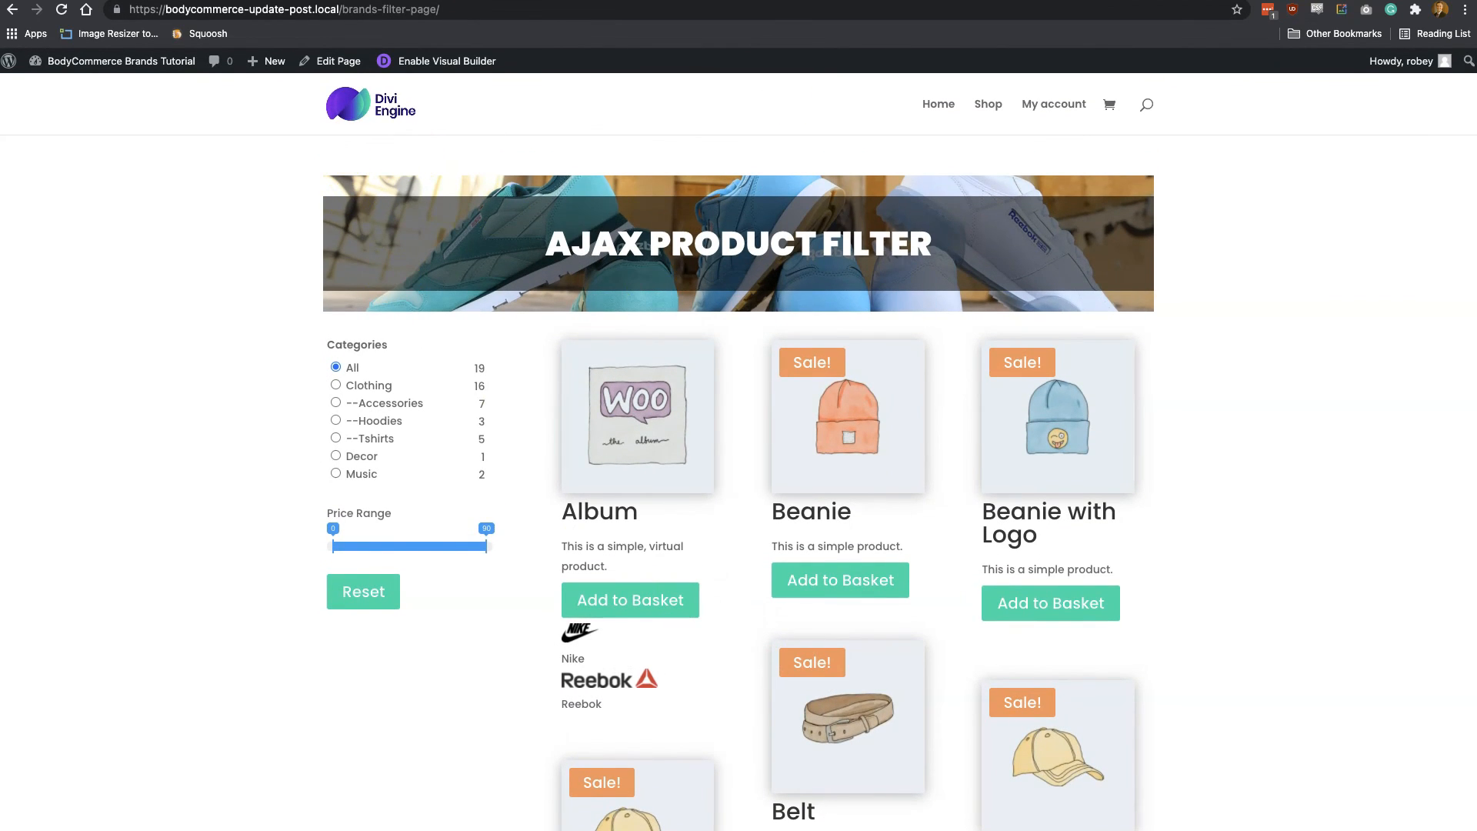
# Reopen the .PL Attributes module in the Brands BodyCommerce Product Card layout and set its swatch position to Remove Name
pyautogui.click(670, 0)
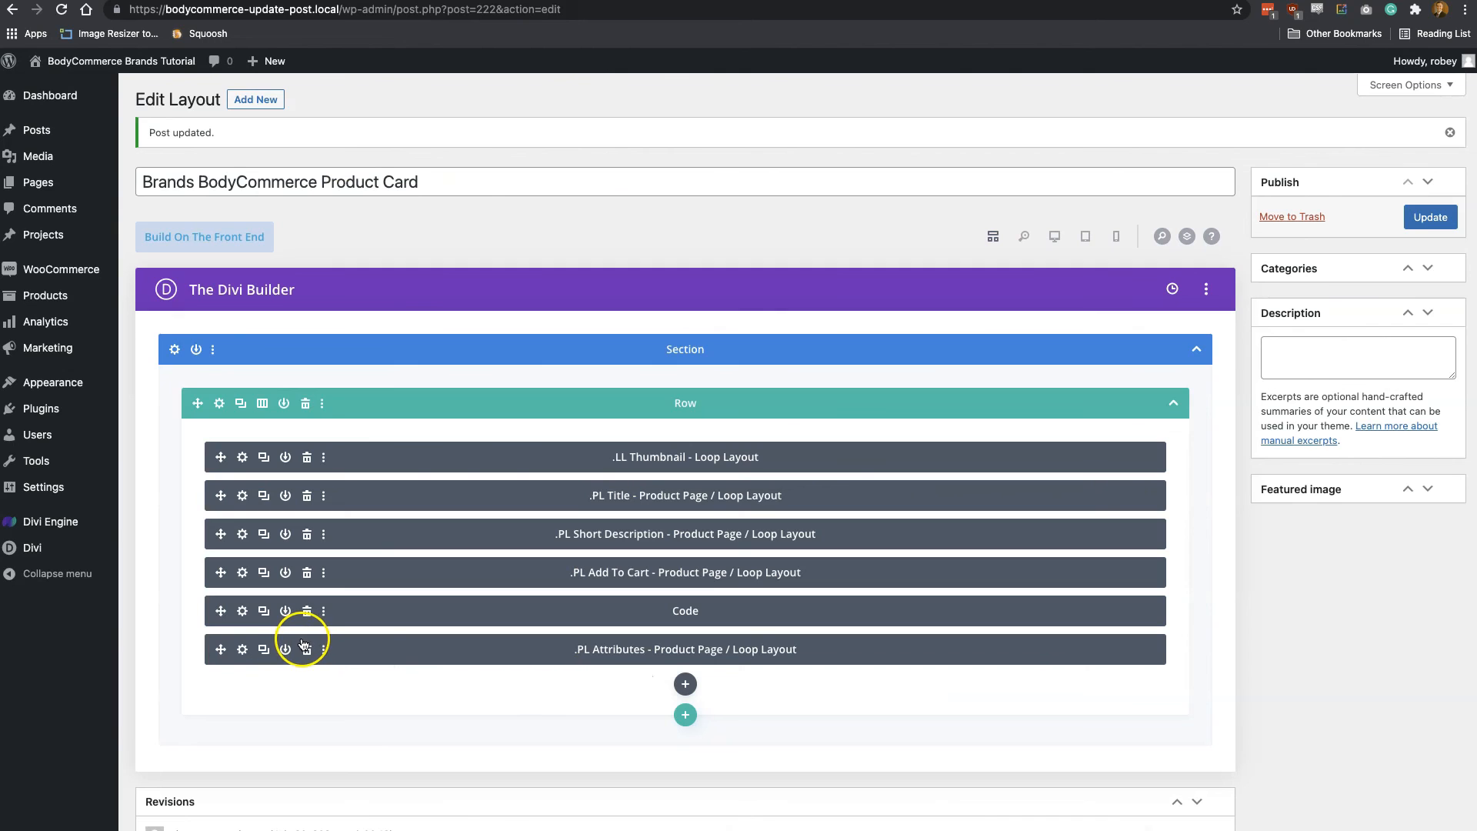
pyautogui.click(242, 649)
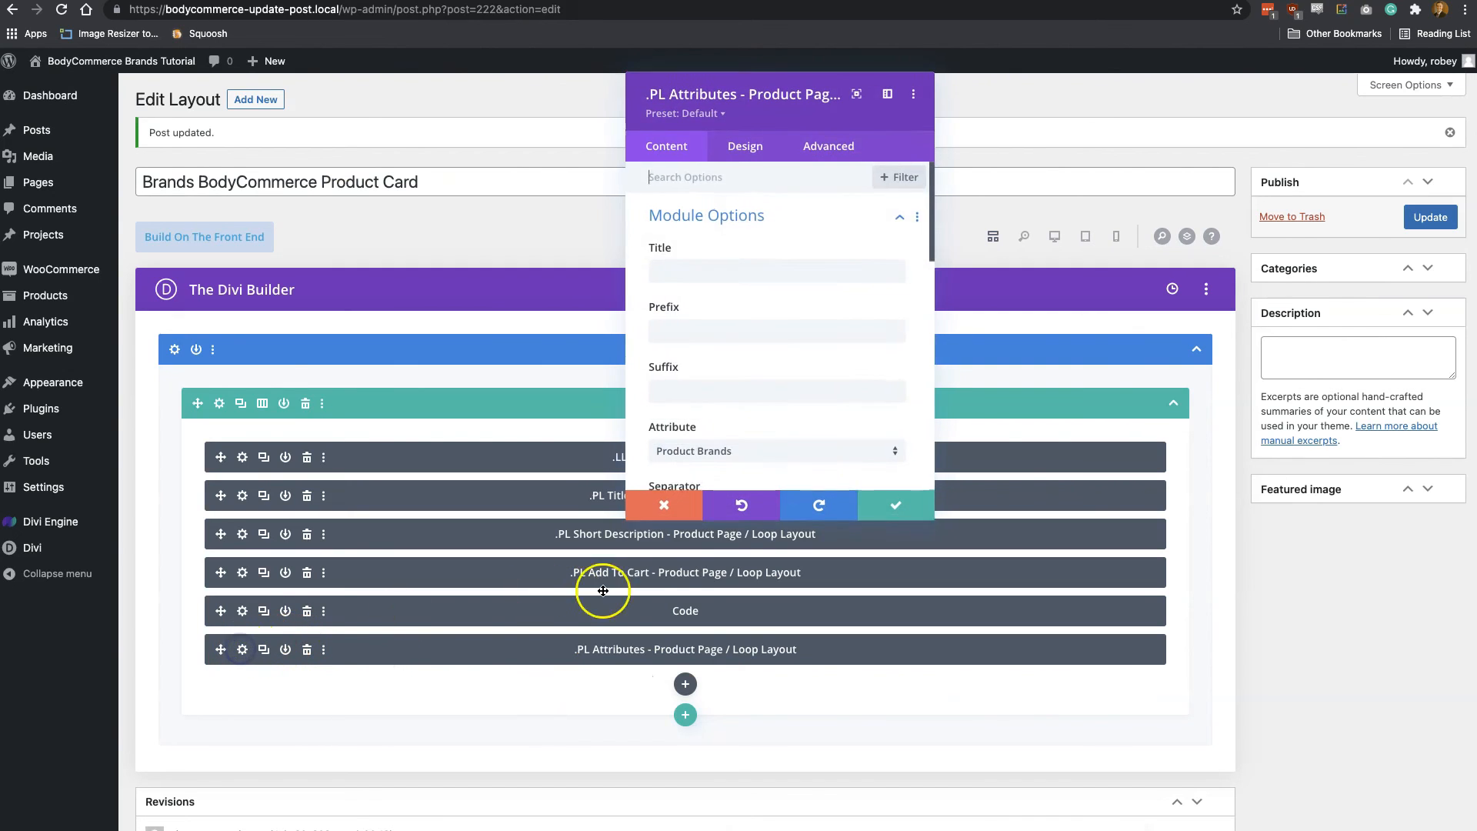
pyautogui.scroll(-6, 745, 416)
pyautogui.scroll(-4, 745, 415)
pyautogui.click(745, 406)
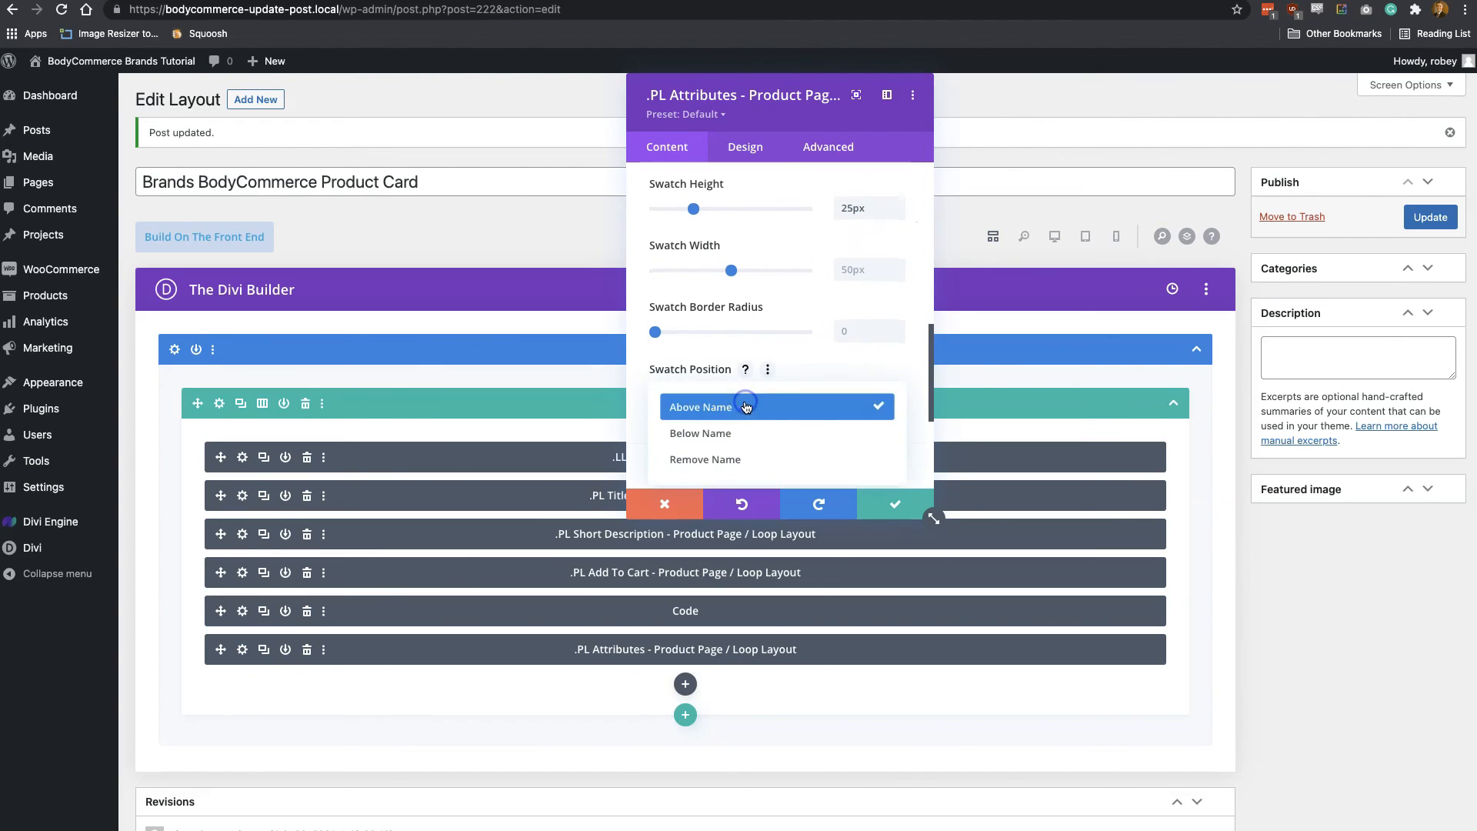
pyautogui.click(732, 459)
# Keep Product Brands as the module's attribute, save its settings and update the Product Card layout
pyautogui.scroll(3, 787, 377)
pyautogui.scroll(5, 789, 382)
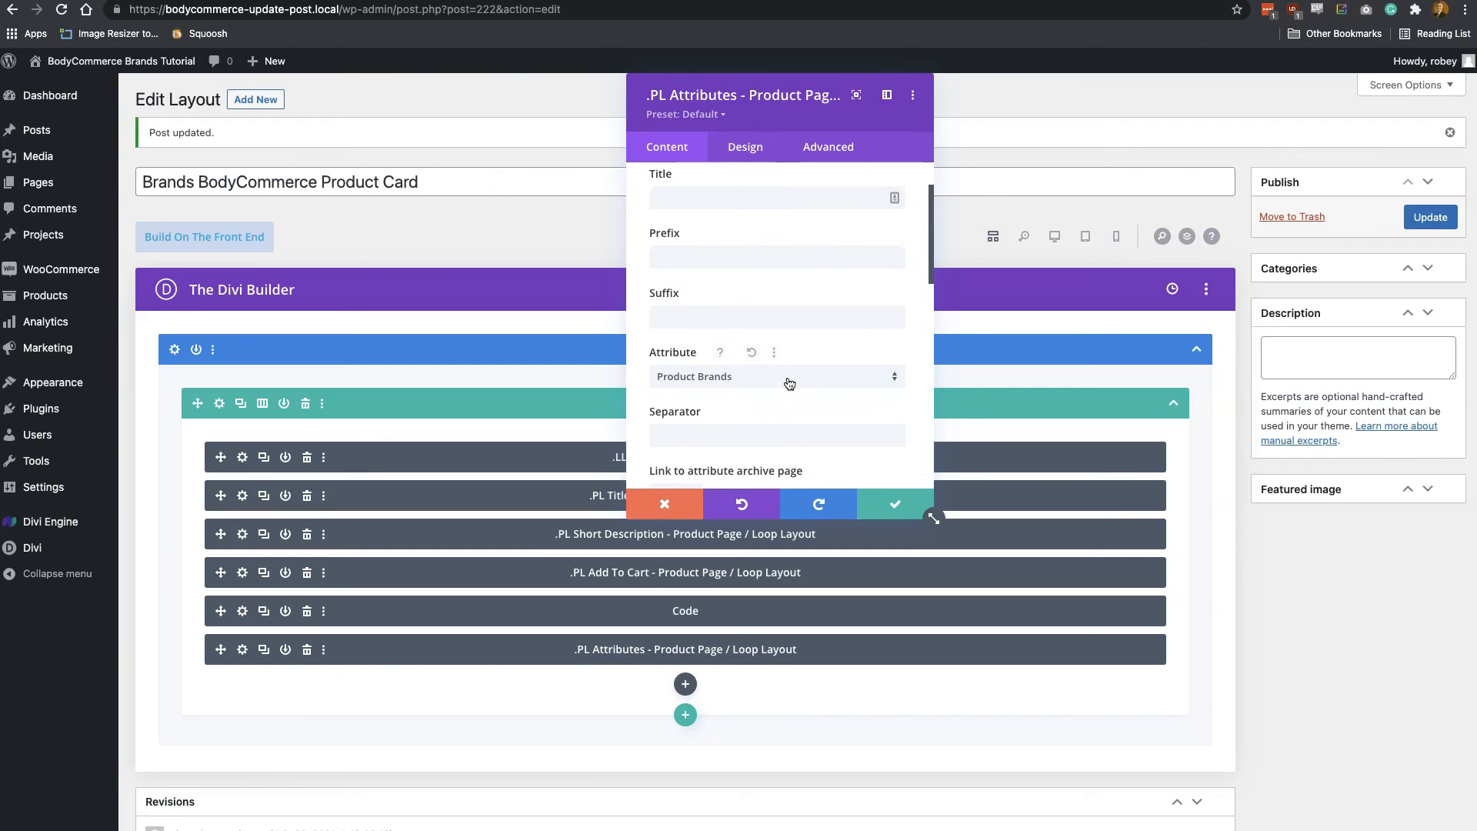
pyautogui.click(789, 382)
pyautogui.click(805, 432)
pyautogui.scroll(-1, 803, 454)
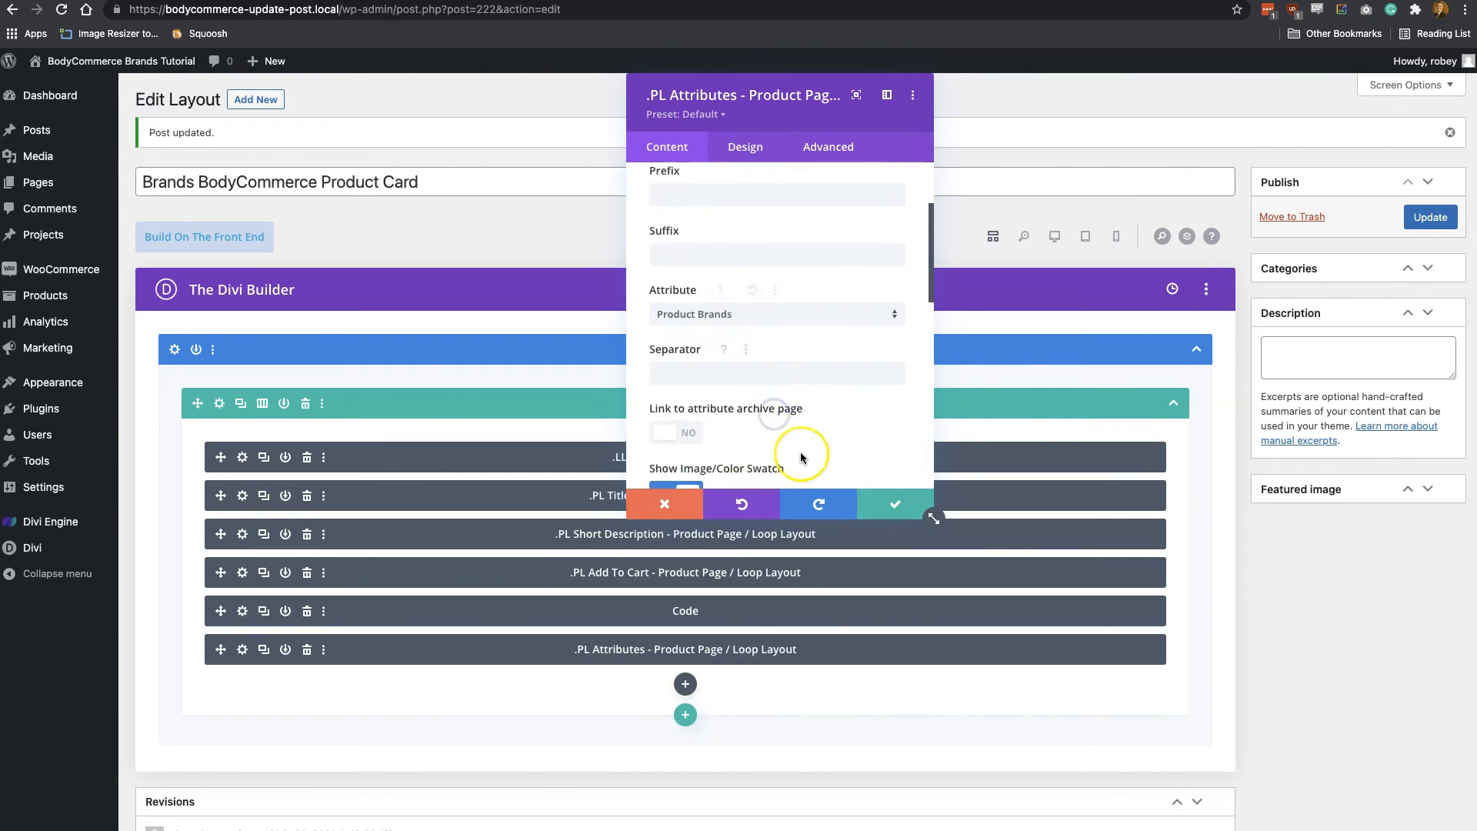
pyautogui.scroll(-2, 801, 457)
pyautogui.click(891, 510)
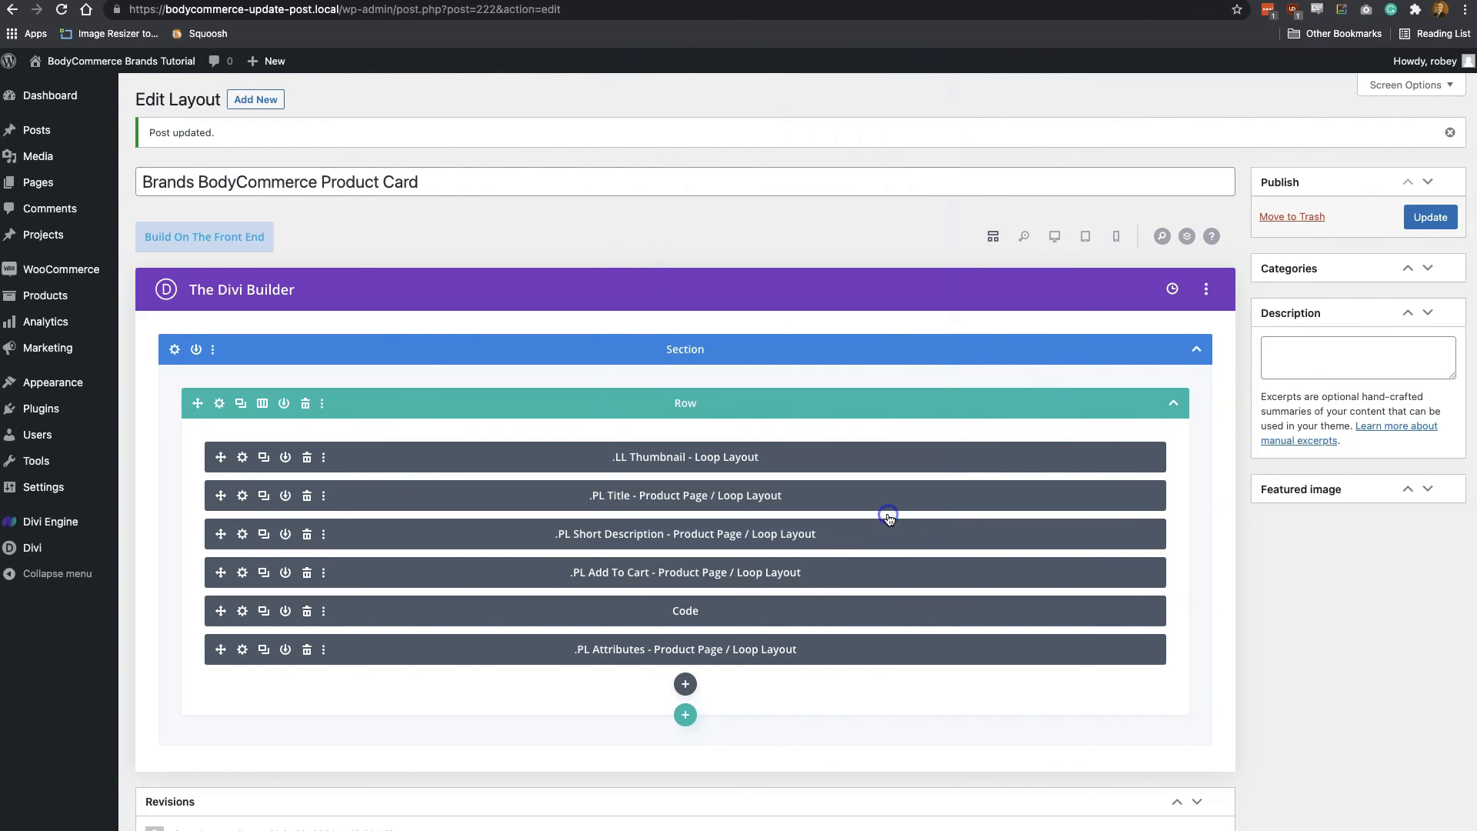
pyautogui.click(1422, 217)
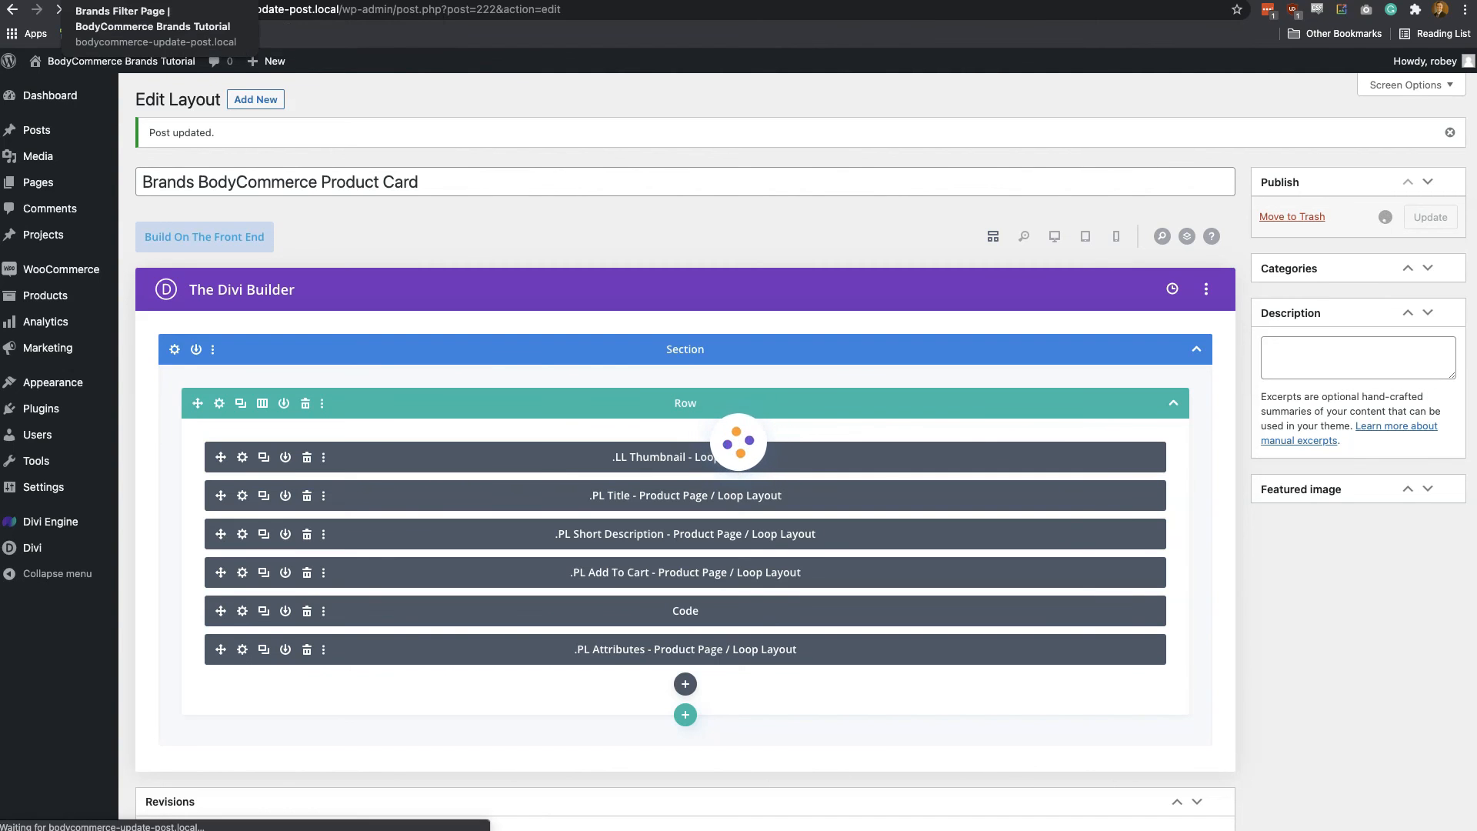
# Open the Brands Filter Page for editing and bring up the settings of its .Filter Posts - Divi Ajax Filter module
pyautogui.click(230, 1)
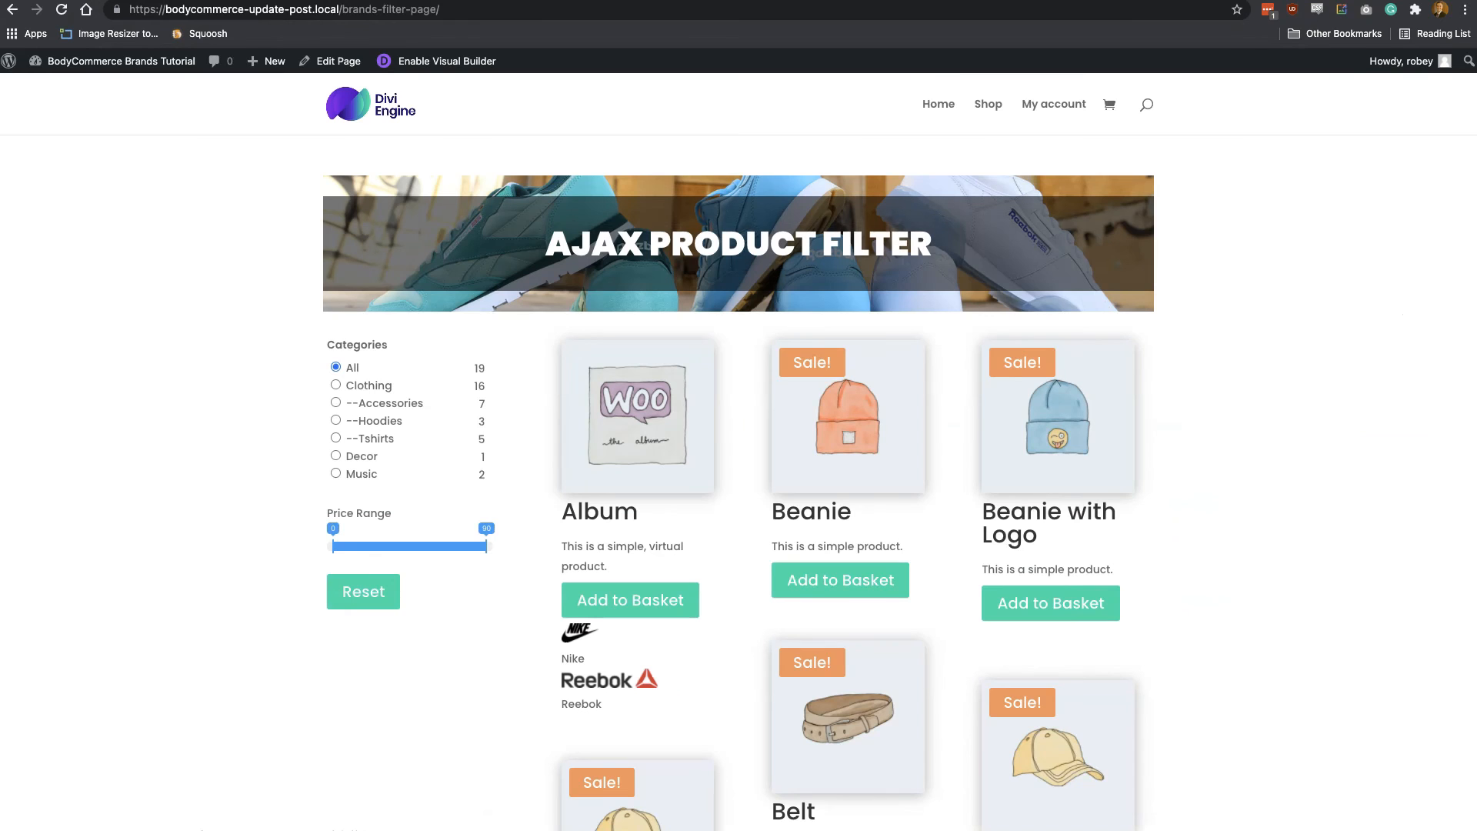
pyautogui.click(337, 66)
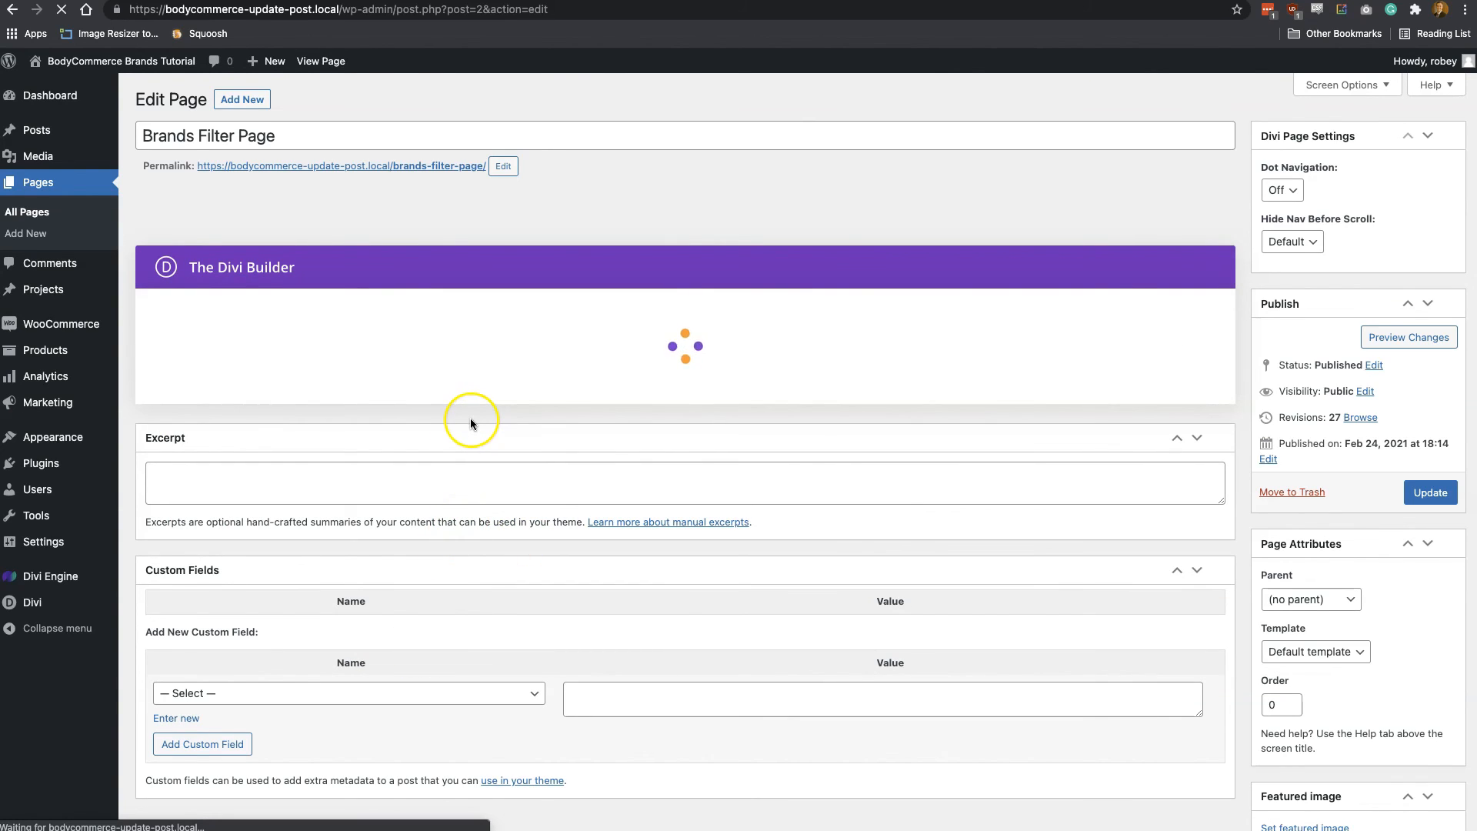
pyautogui.click(569, 278)
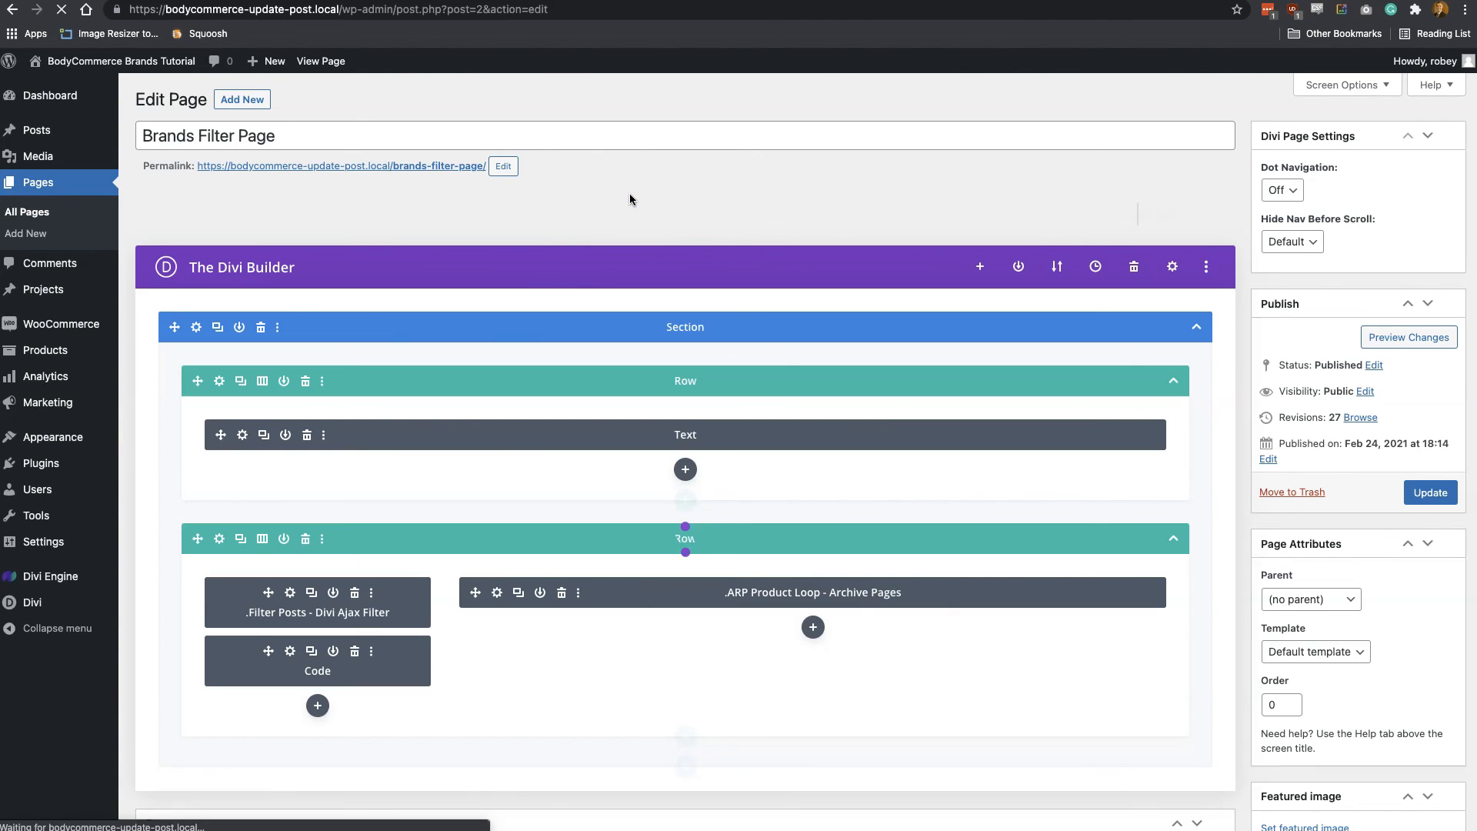
pyautogui.scroll(-2, 419, 513)
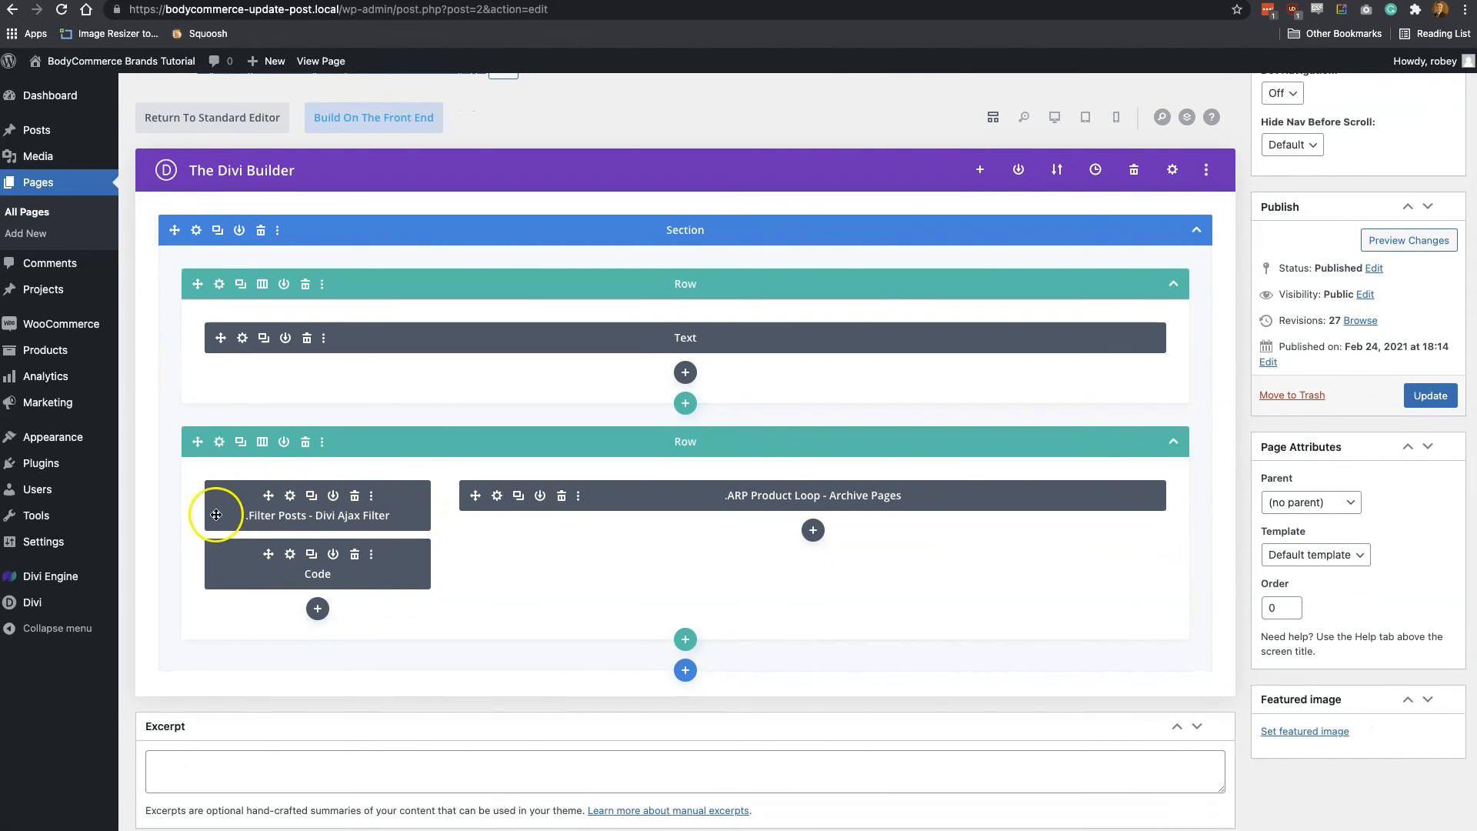
pyautogui.click(290, 497)
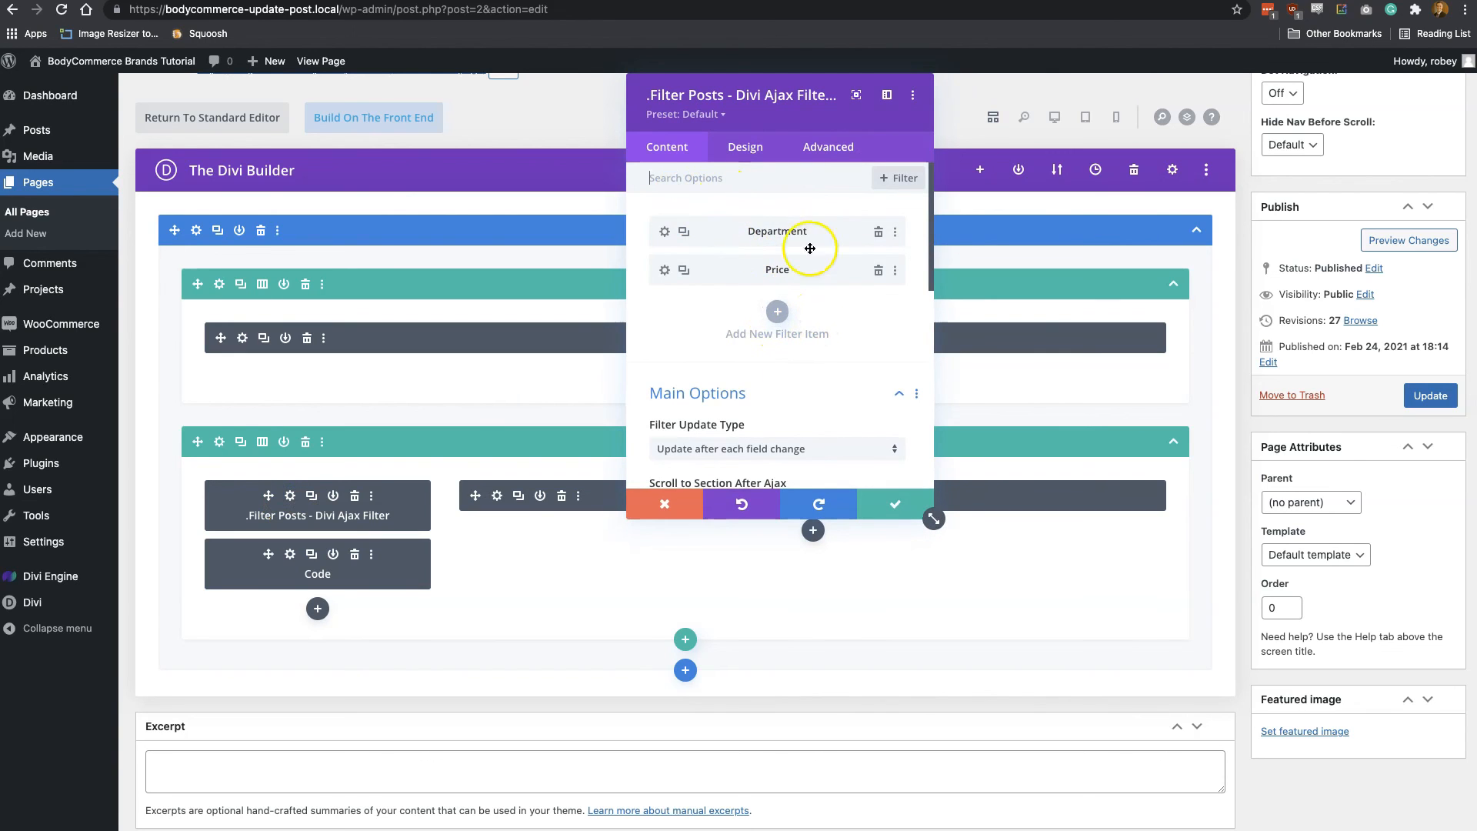
pyautogui.press('super+r')
pyautogui.click(636, 322)
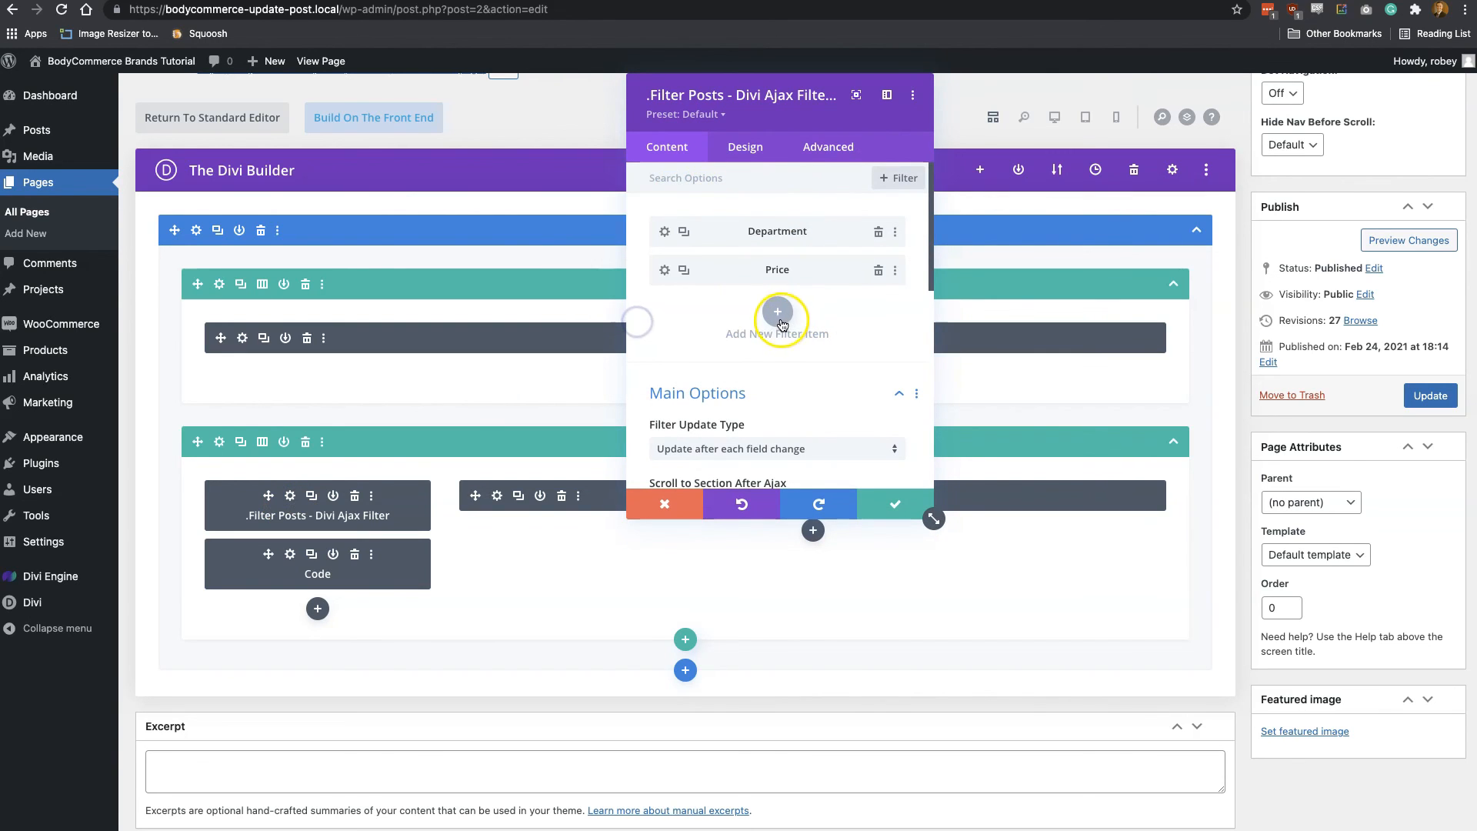
# Add a new filter item that filters by Product Attributes and set its product attribute to Brands
pyautogui.click(779, 316)
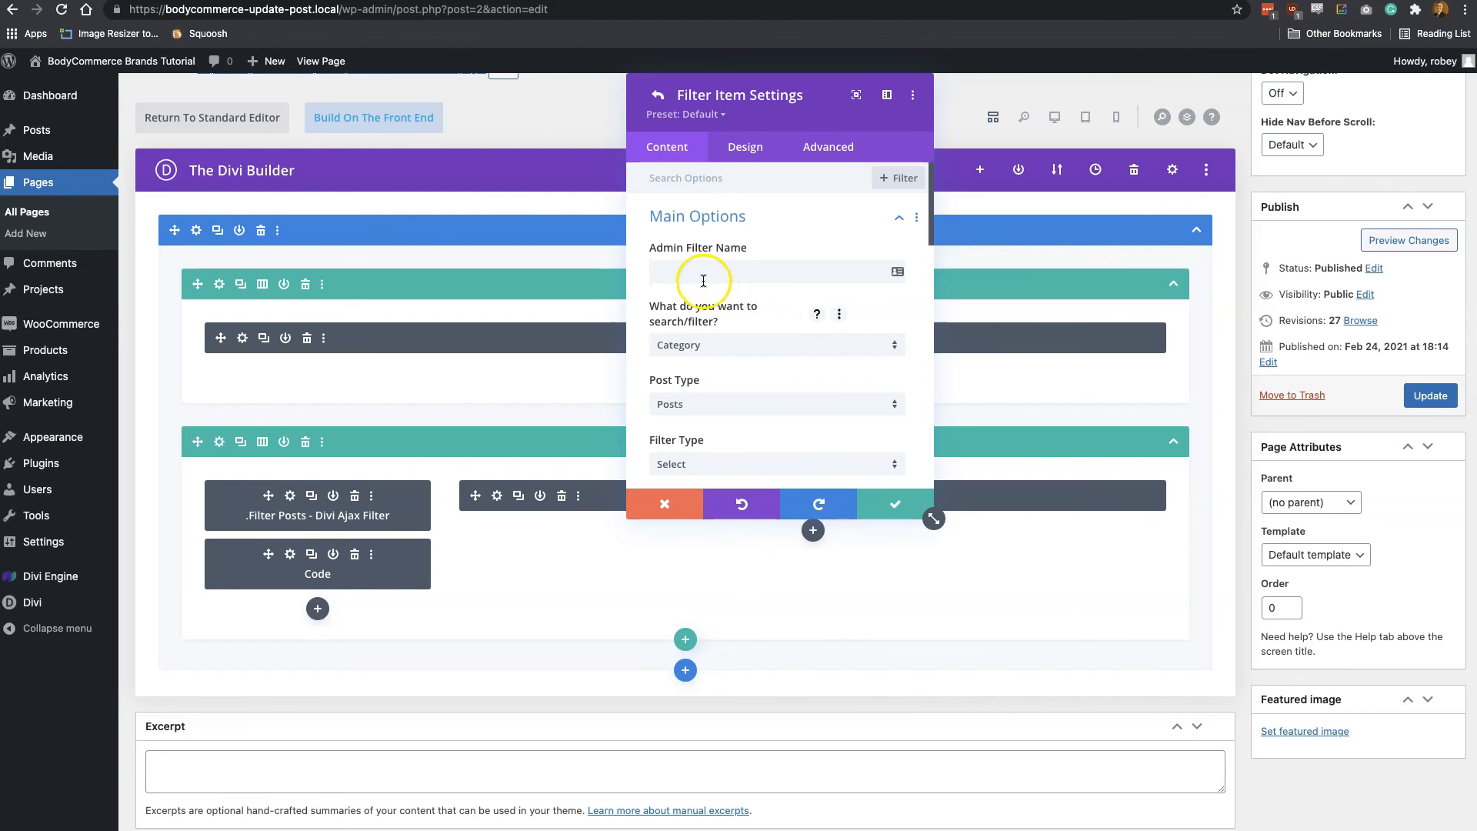
pyautogui.click(699, 344)
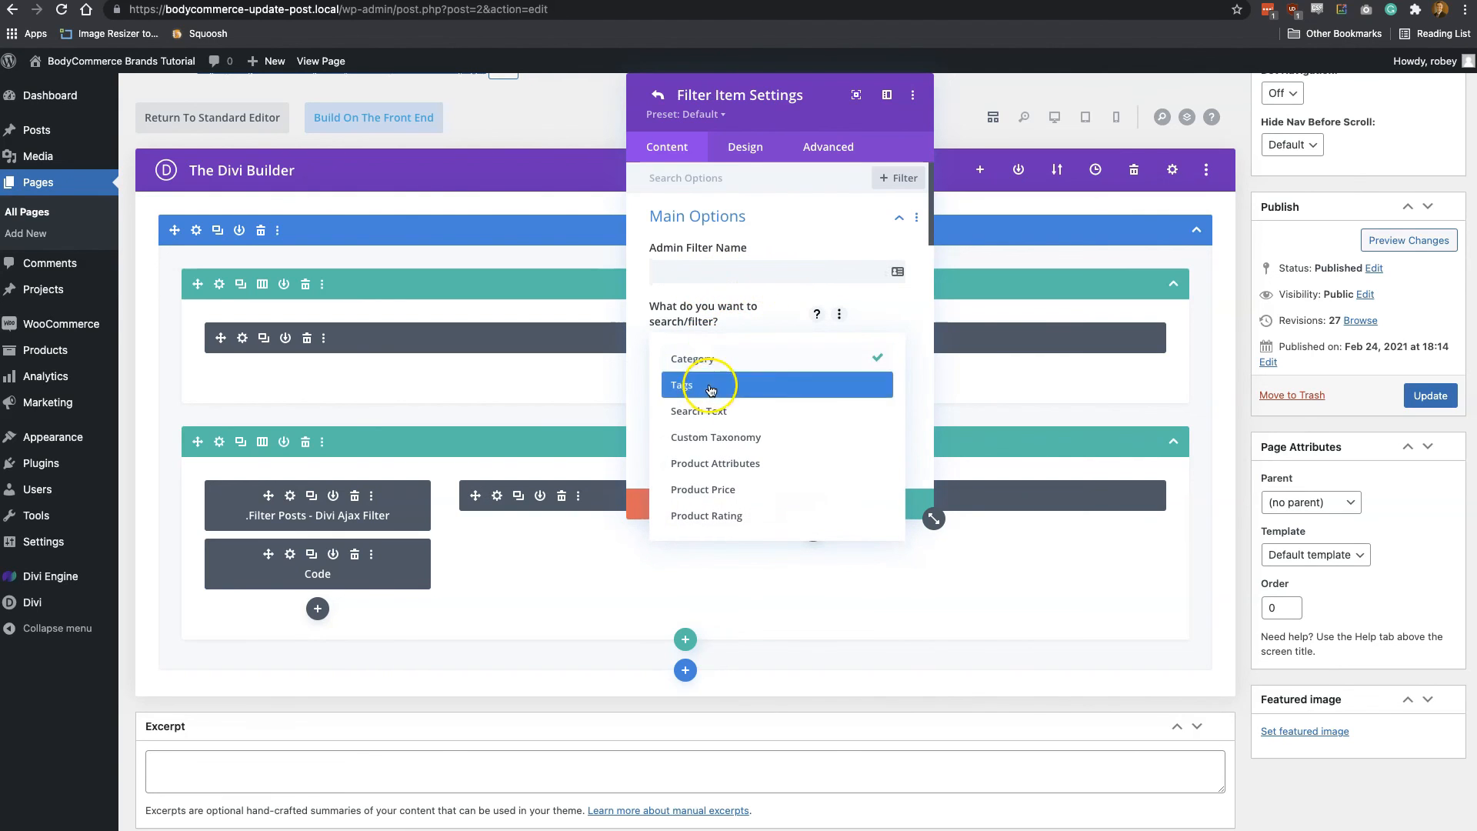
pyautogui.click(712, 463)
pyautogui.scroll(-1, 762, 410)
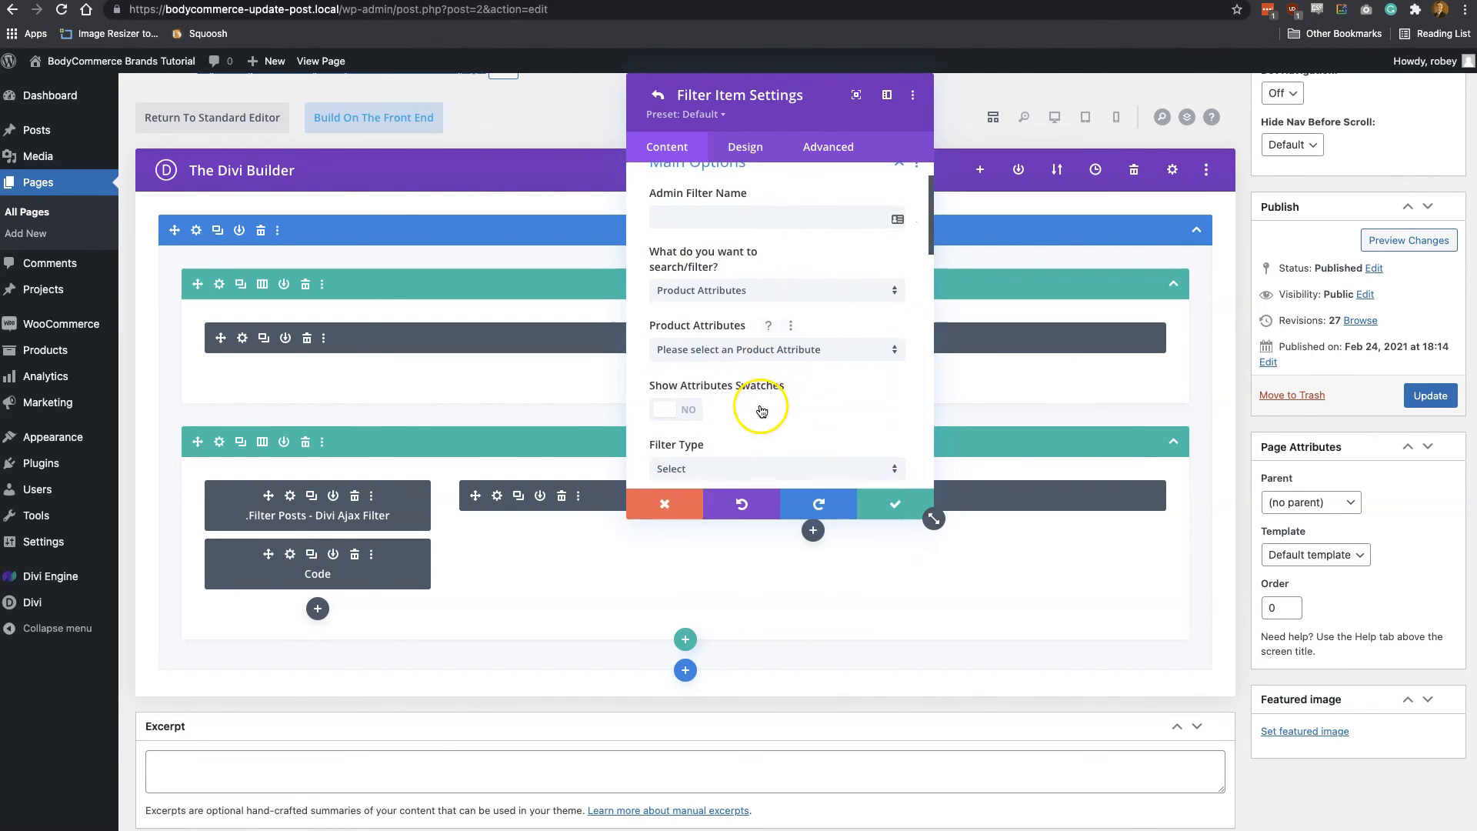
pyautogui.click(769, 350)
pyautogui.click(755, 387)
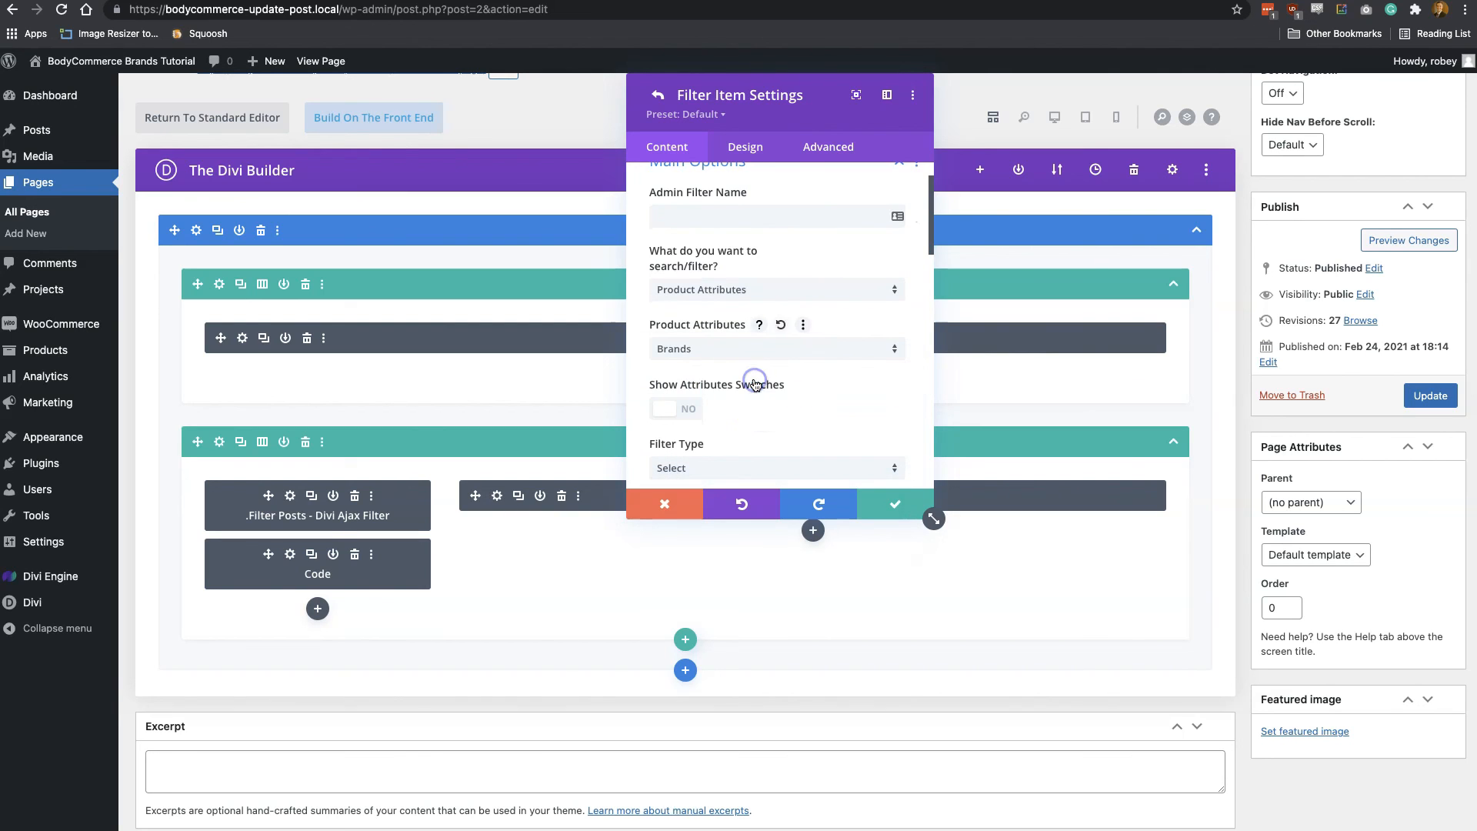
# Review the filter item's remaining options, save the item and the filter module, and update the Brands Filter Page
pyautogui.scroll(-1, 765, 413)
pyautogui.scroll(-2, 782, 403)
pyautogui.scroll(-4, 782, 403)
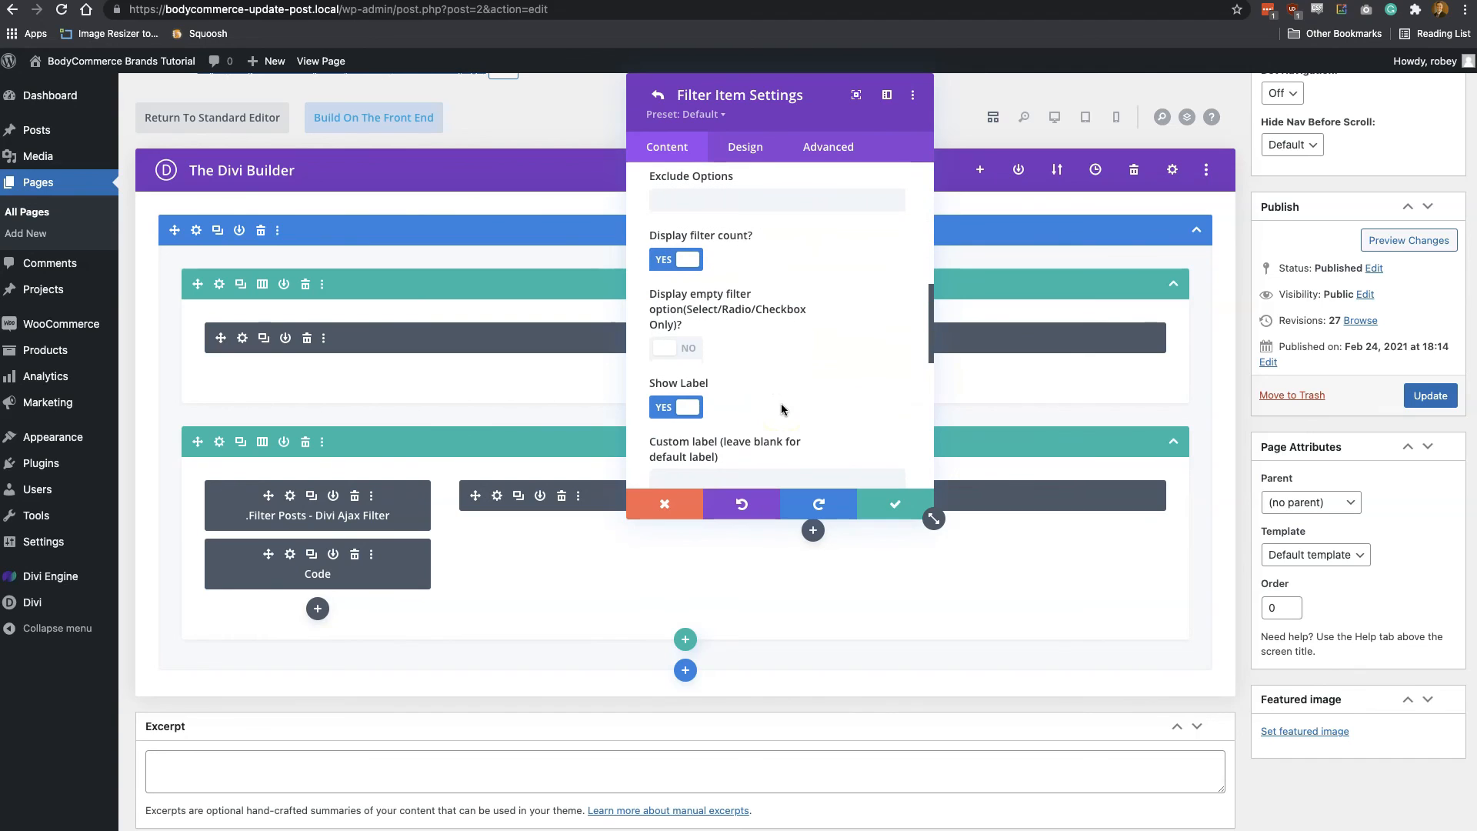
pyautogui.scroll(2, 782, 403)
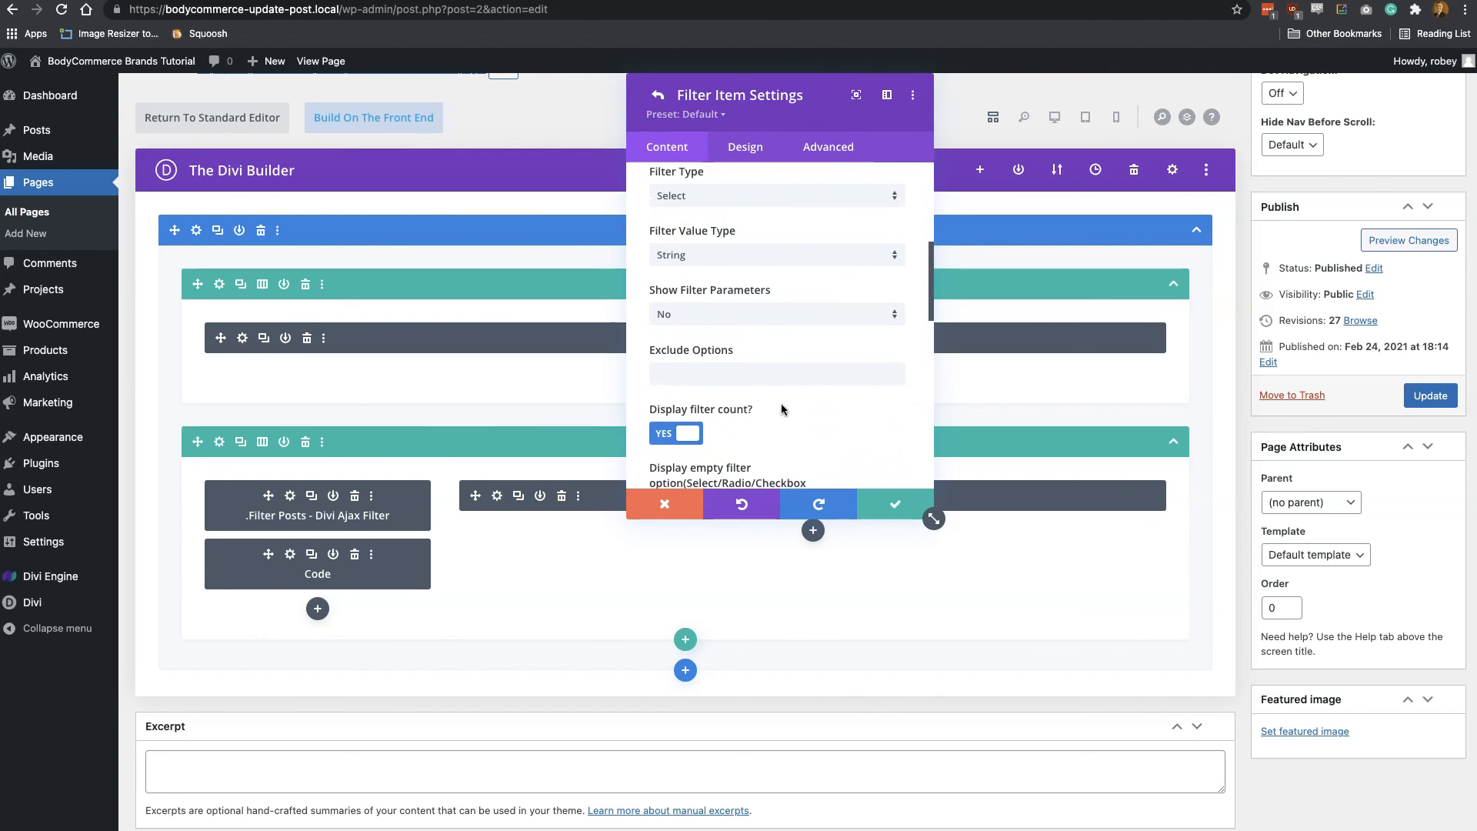
pyautogui.scroll(-1, 782, 403)
pyautogui.scroll(-5, 781, 404)
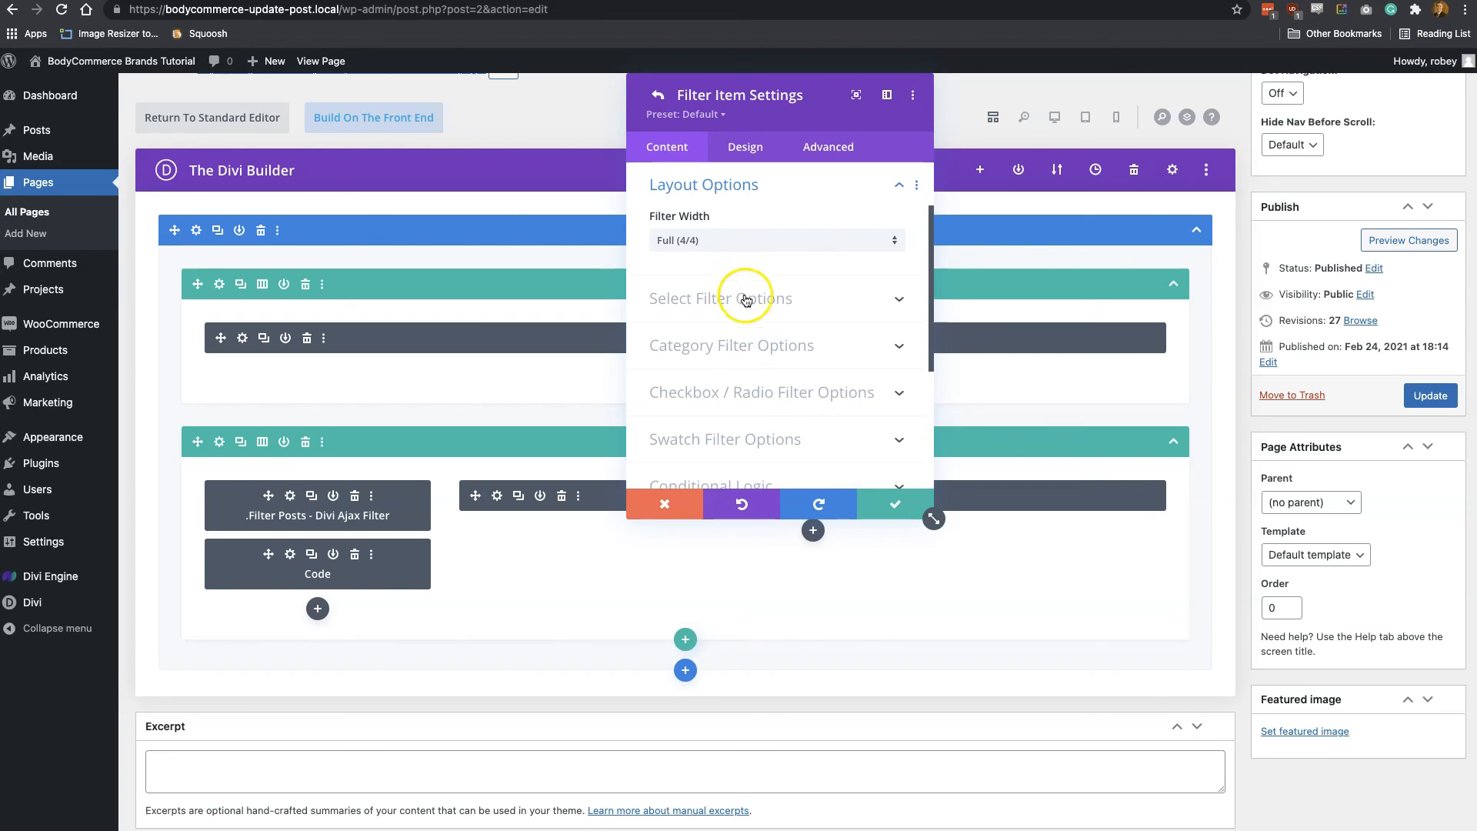
pyautogui.click(885, 502)
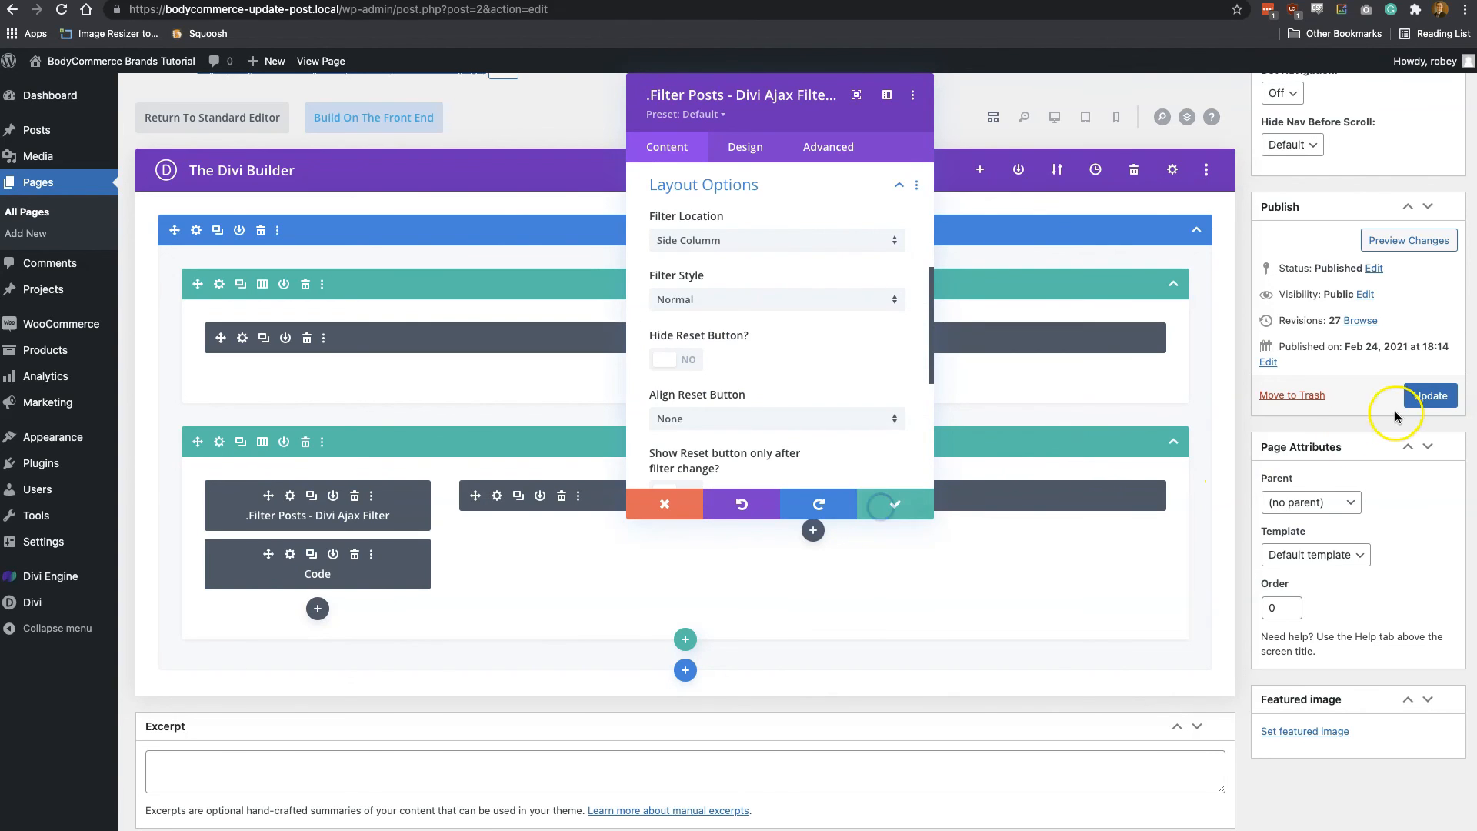
pyautogui.click(895, 512)
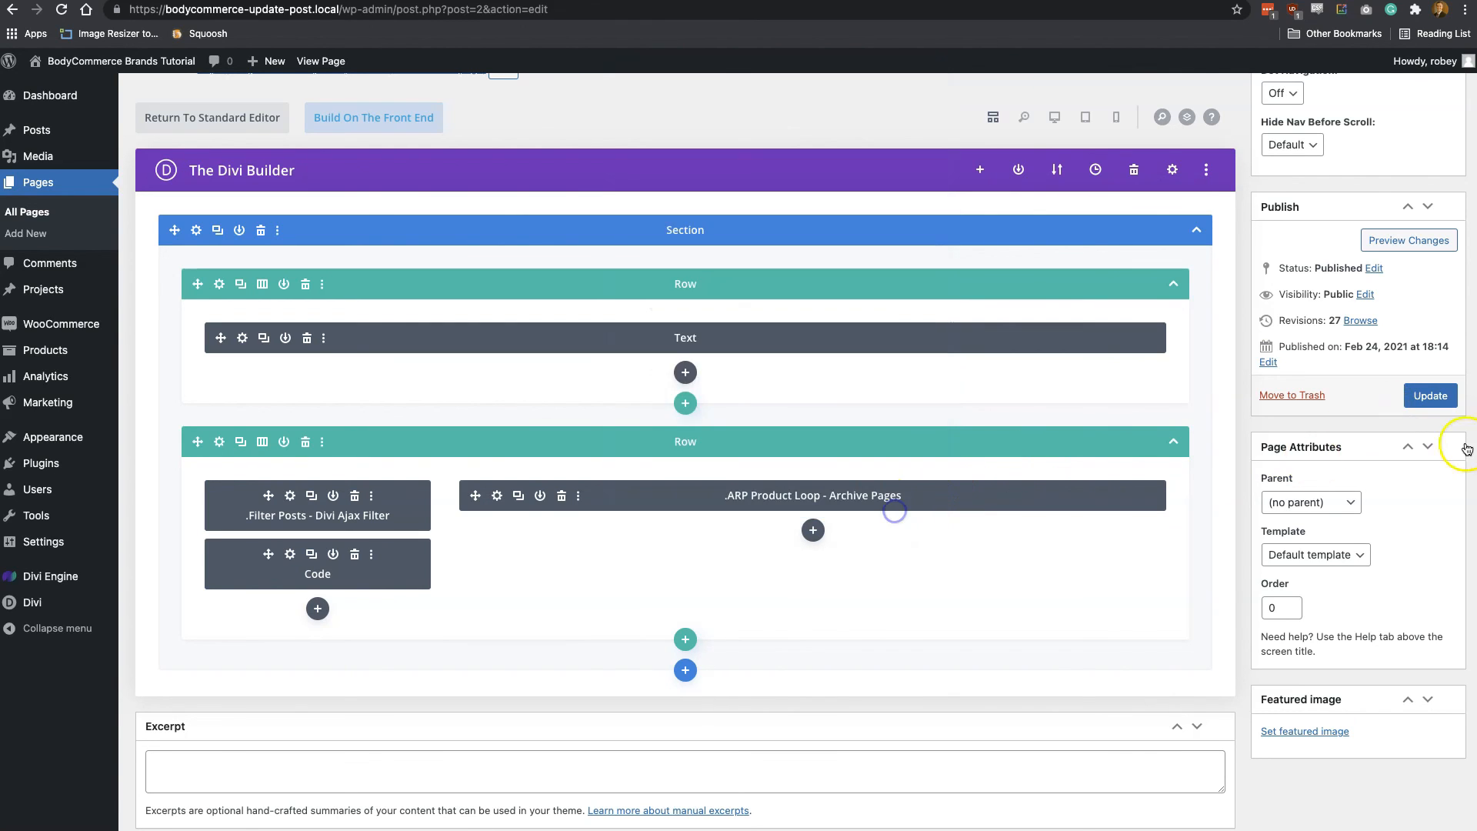
pyautogui.click(1422, 396)
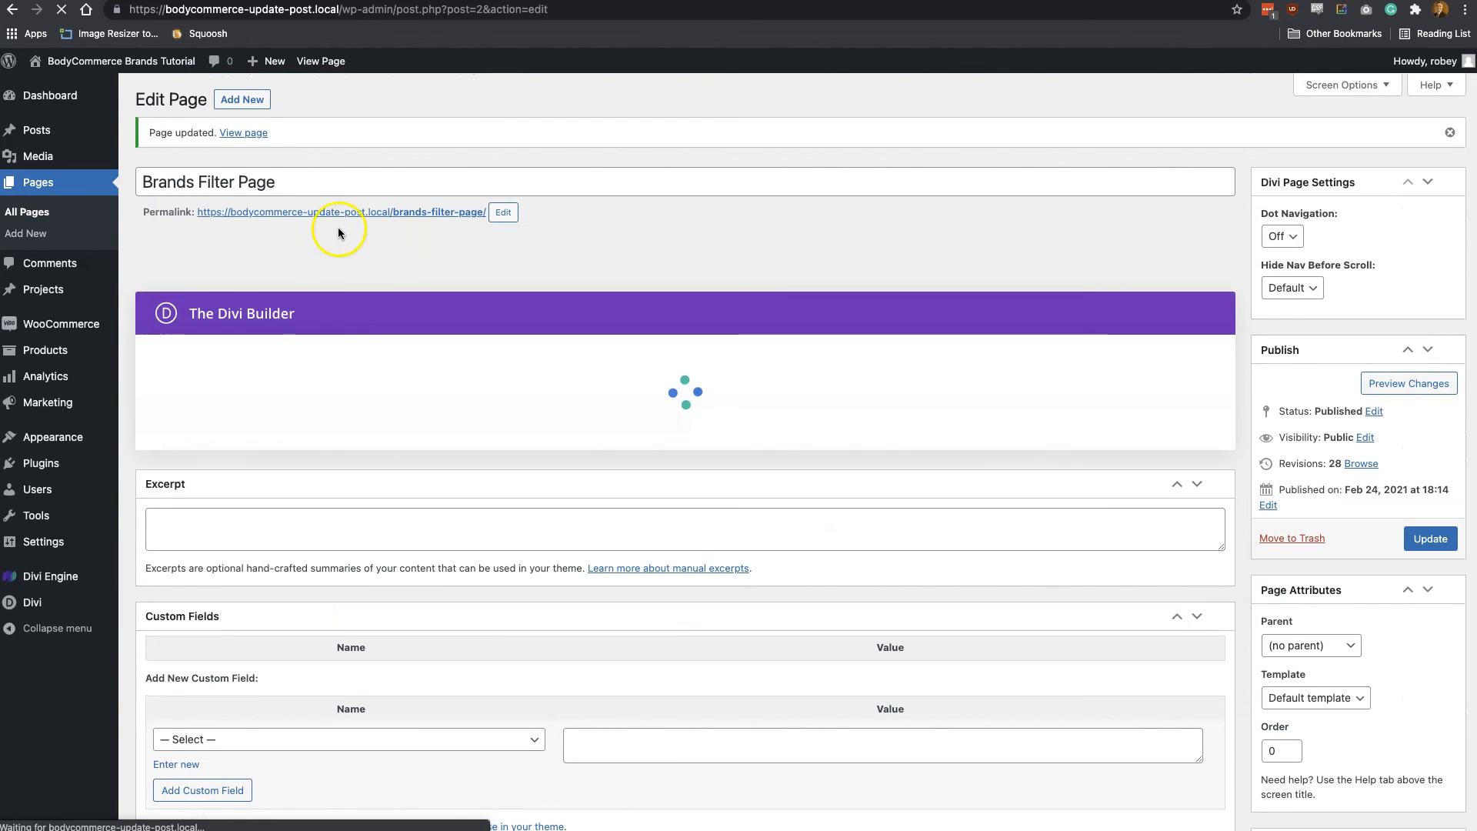
# View the published Brands Filter Page and check the options offered by its Brands filter
pyautogui.click(243, 133)
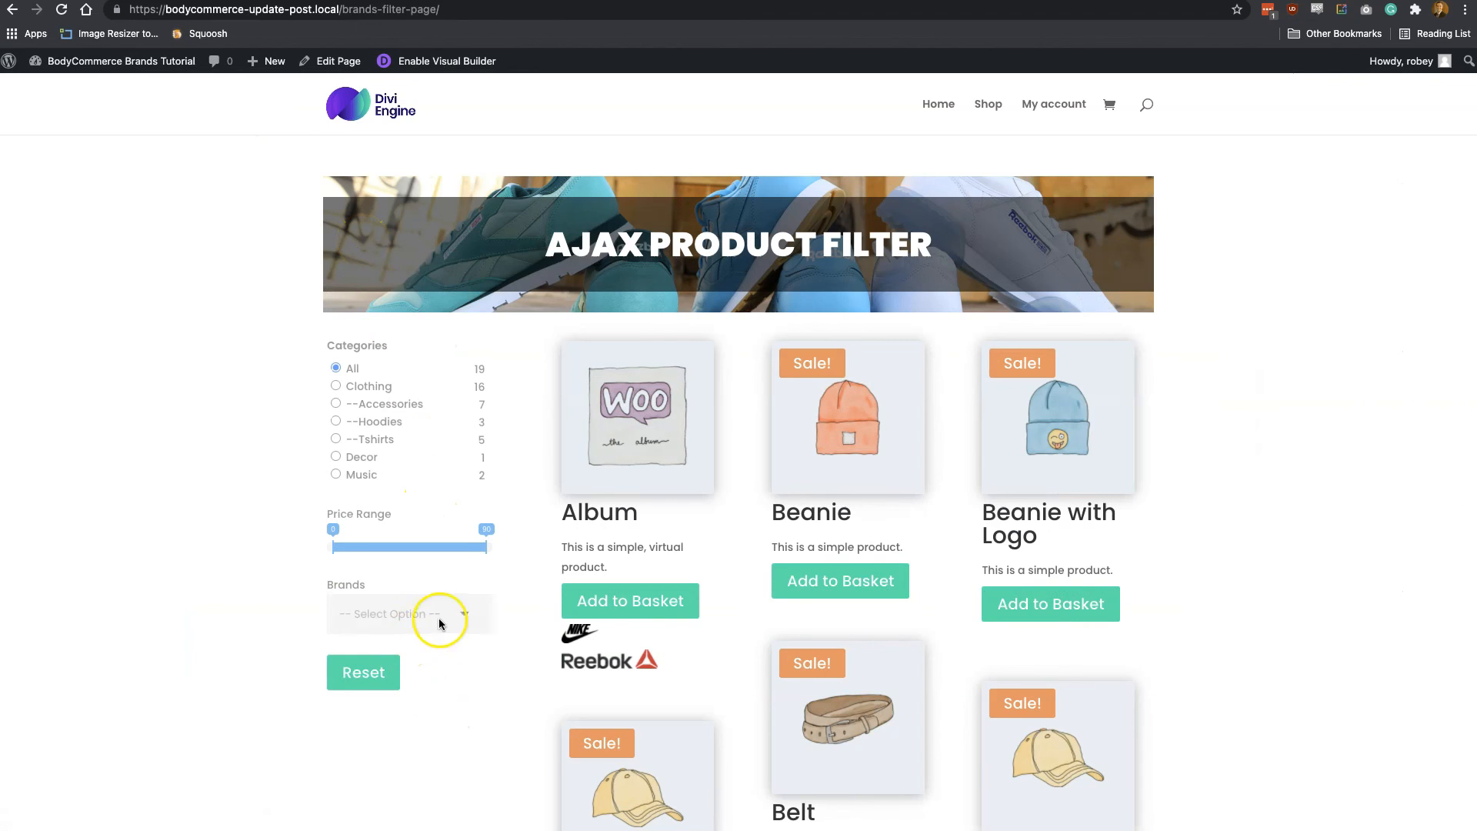
pyautogui.click(468, 609)
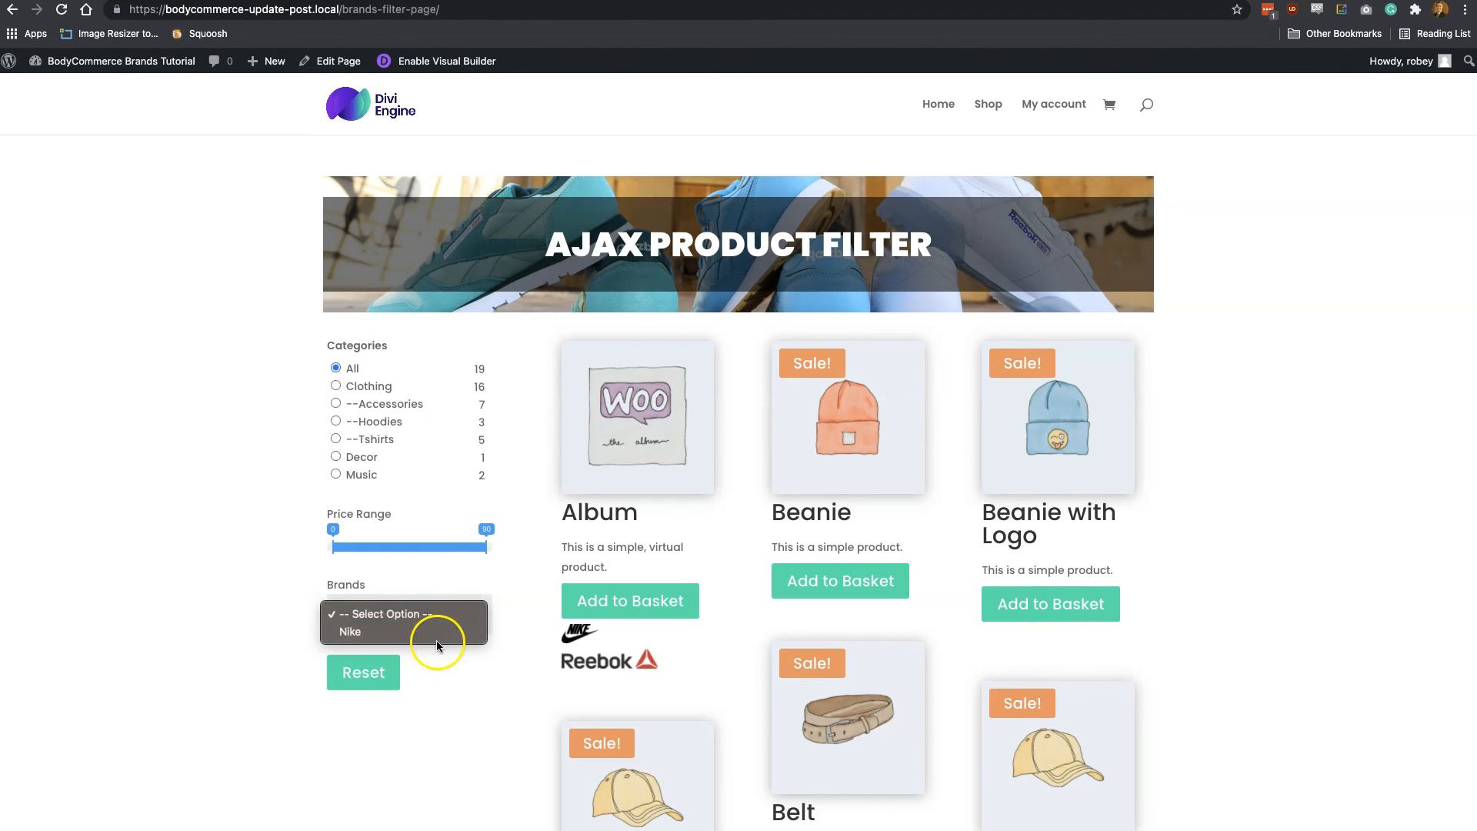
pyautogui.click(437, 645)
# Reopen the page for editing and set the new filter item's admin name to Brands in the .Filter Posts - Divi Ajax Filter module
pyautogui.click(351, 68)
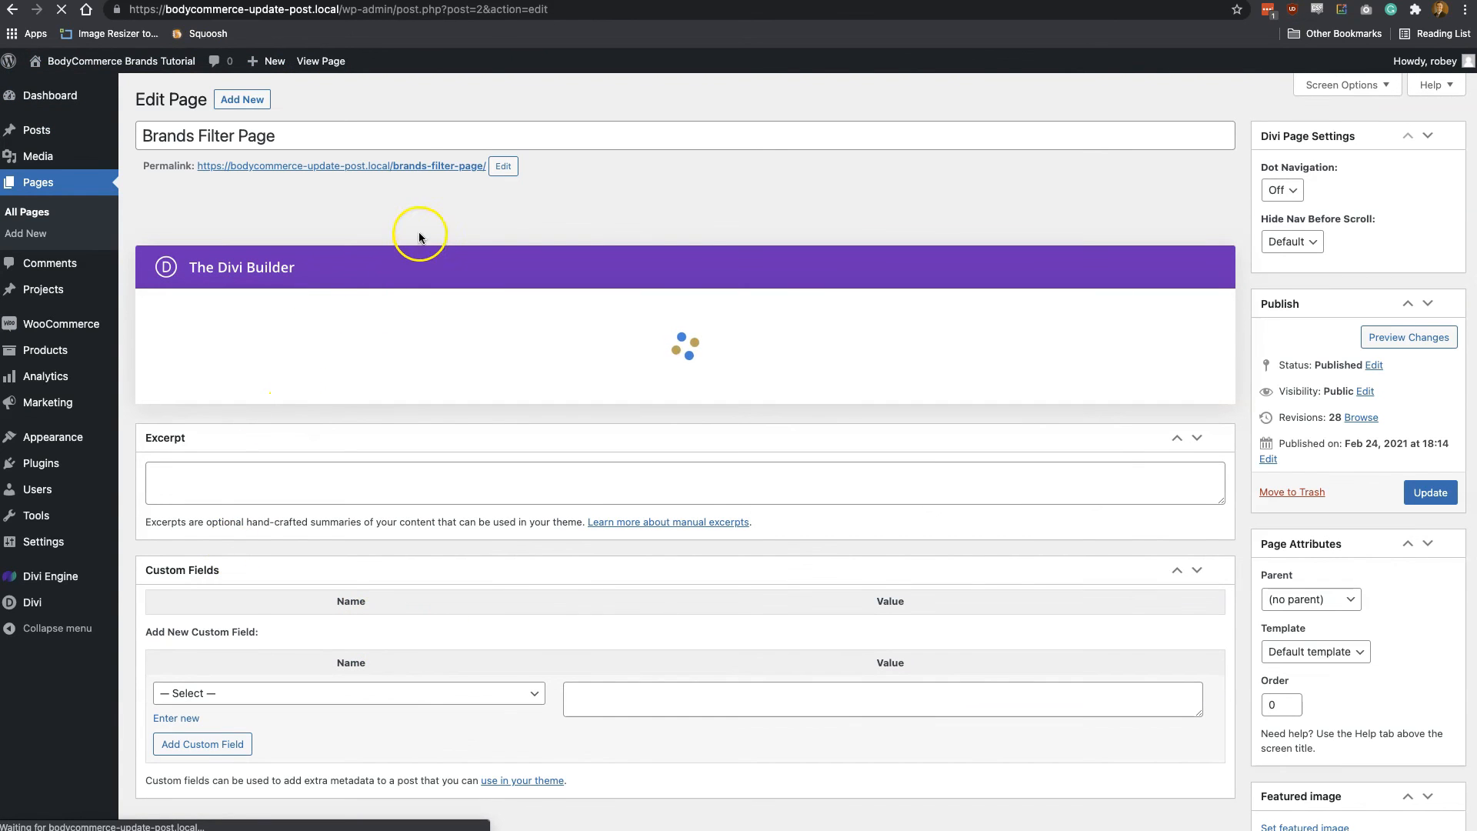
pyautogui.click(455, 231)
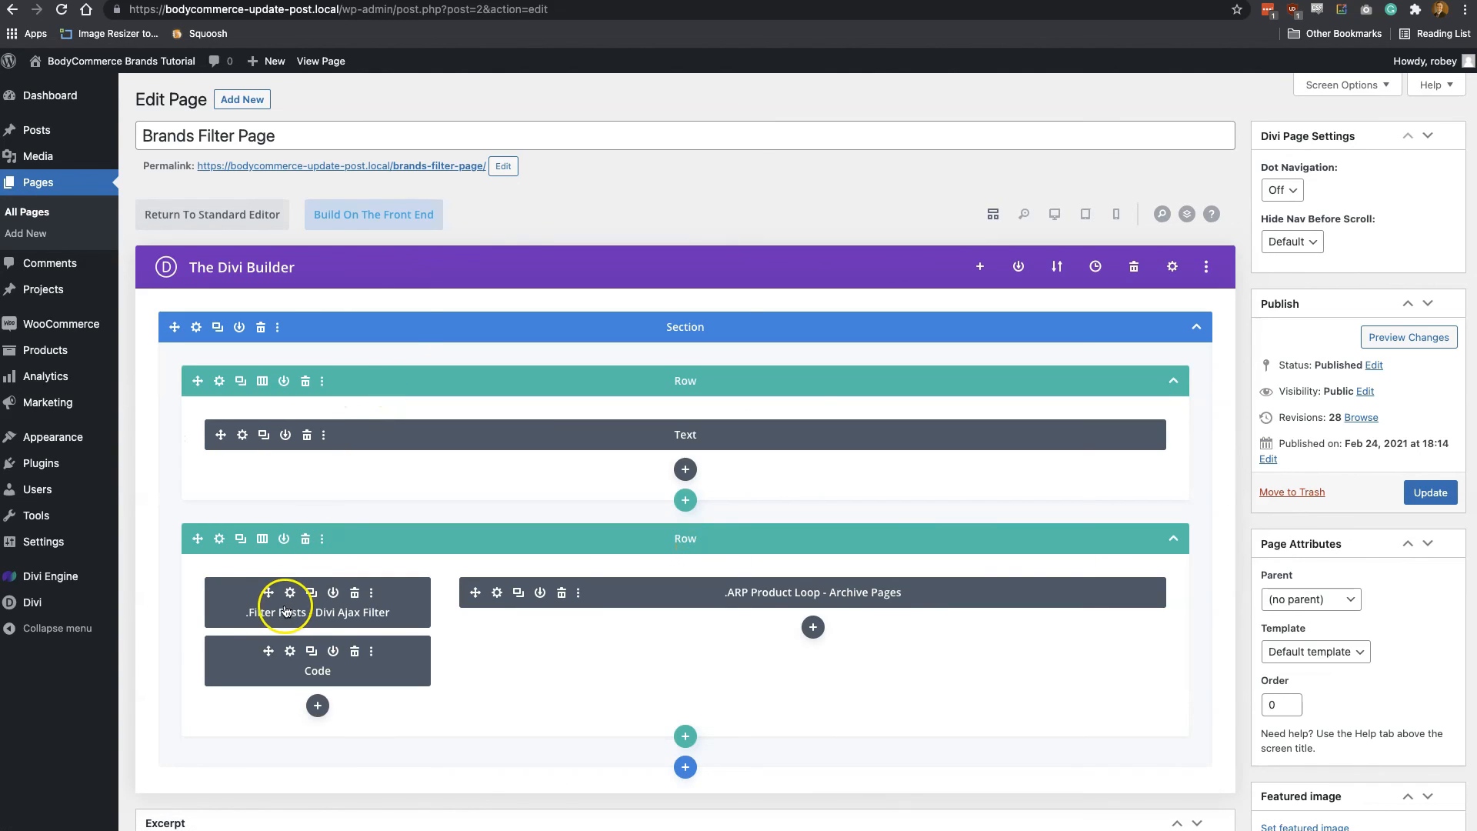
pyautogui.click(290, 592)
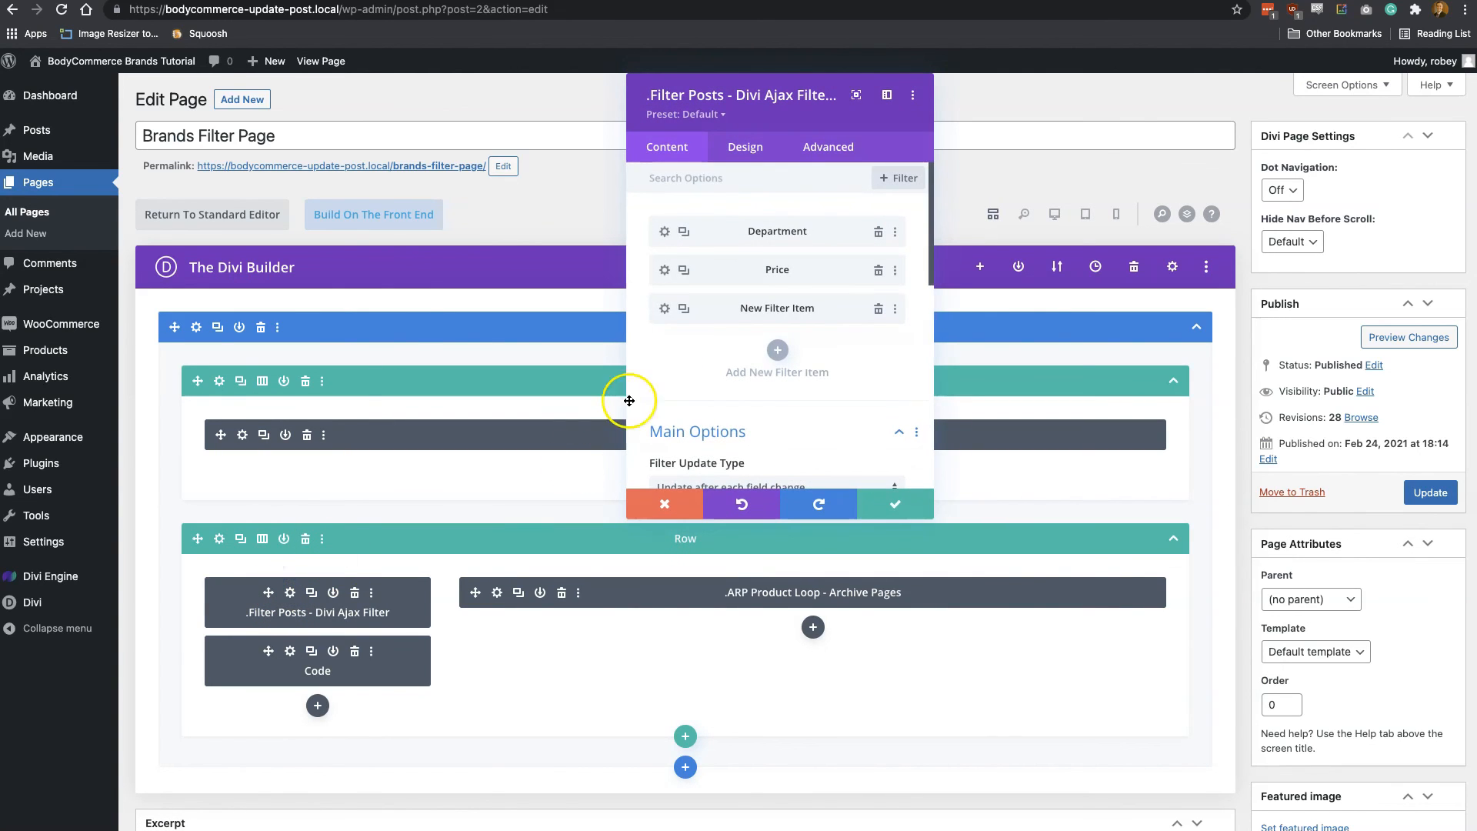
pyautogui.click(667, 309)
pyautogui.click(764, 273)
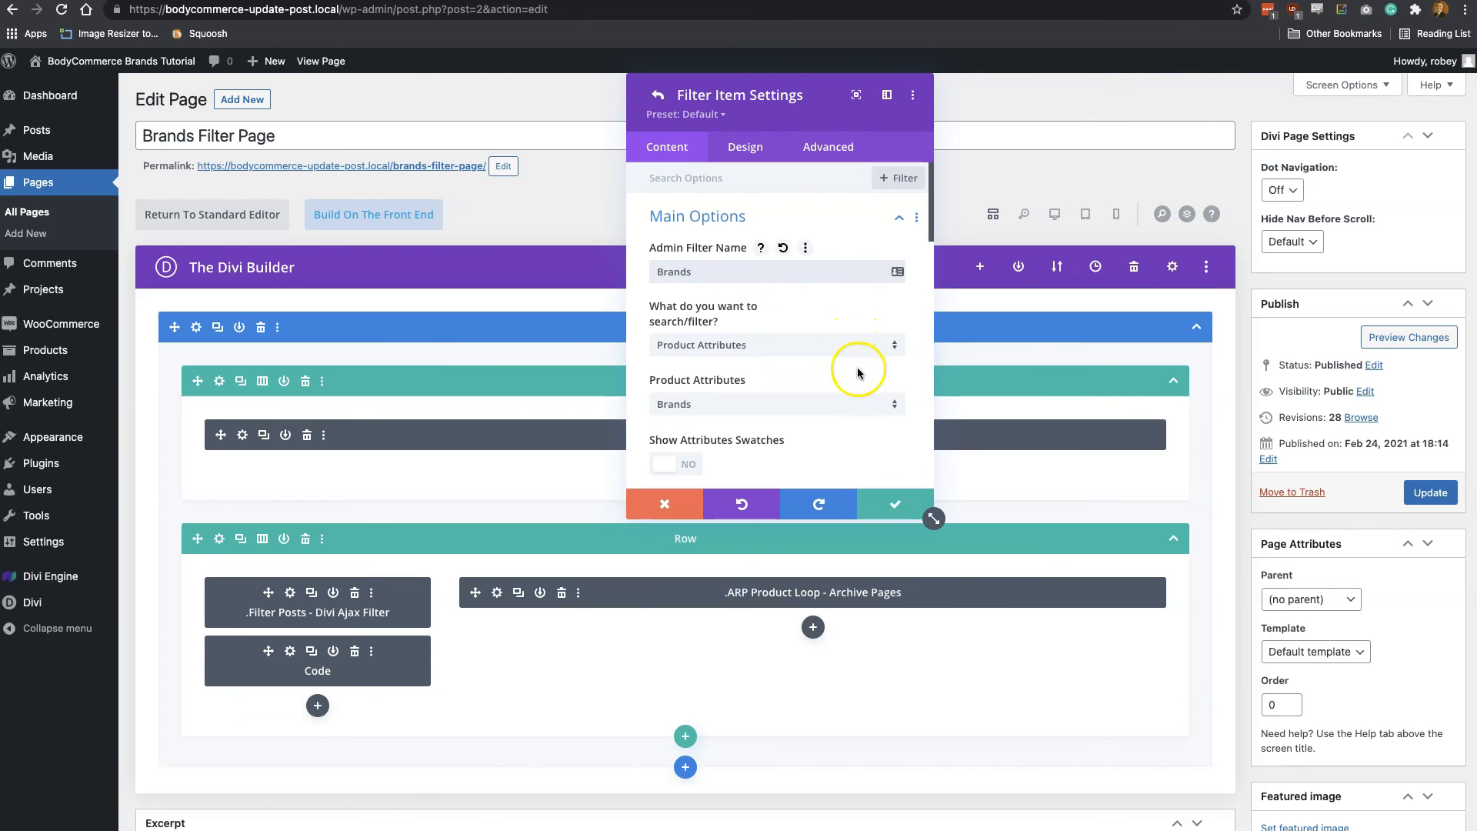
# Enable Show Attributes Swatches for the Brands filter item, save the item and module, and update the page
pyautogui.scroll(-3, 859, 338)
pyautogui.click(698, 367)
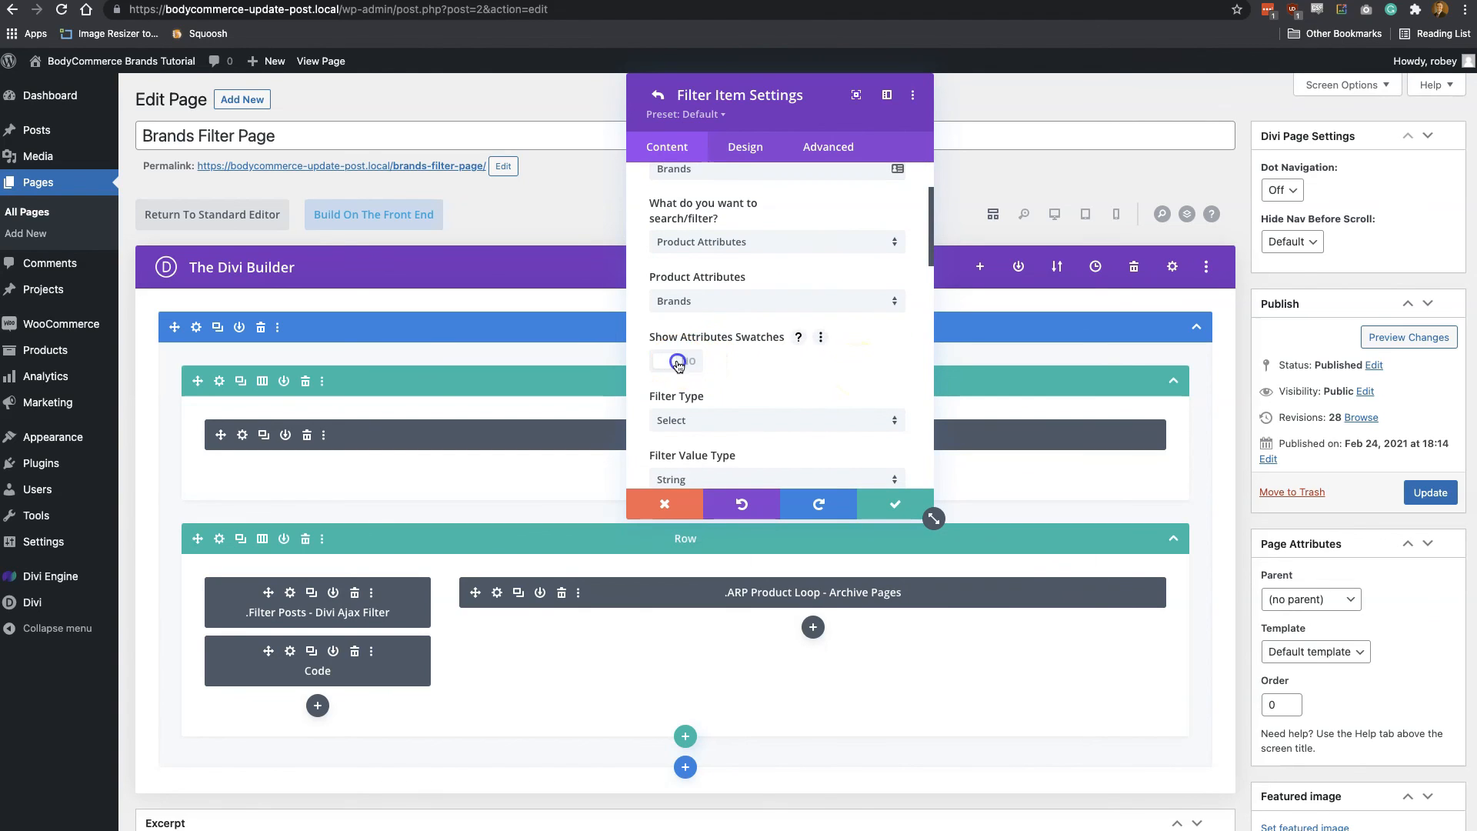
pyautogui.scroll(-2, 813, 386)
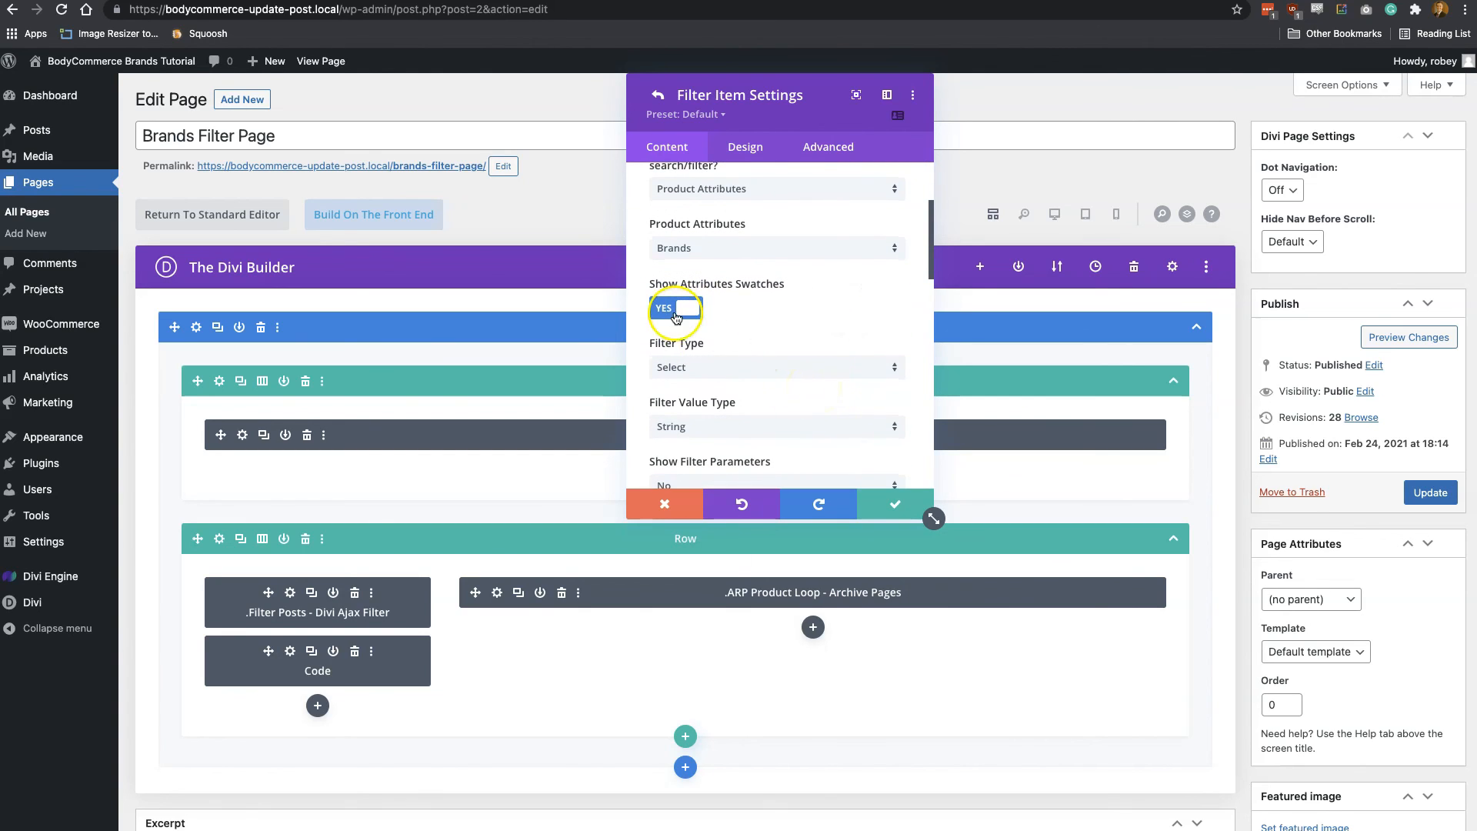
pyautogui.click(875, 504)
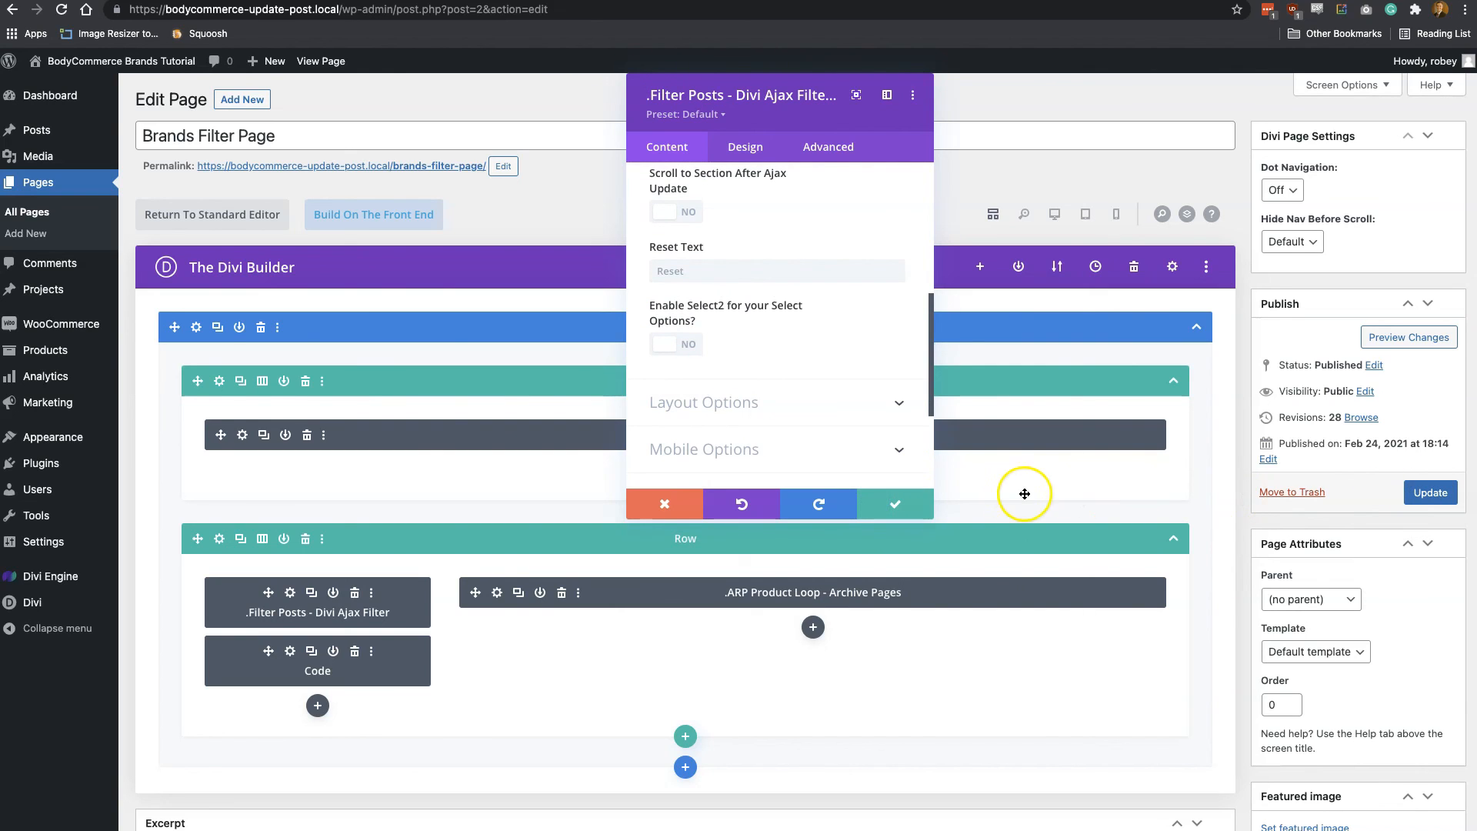
pyautogui.click(899, 503)
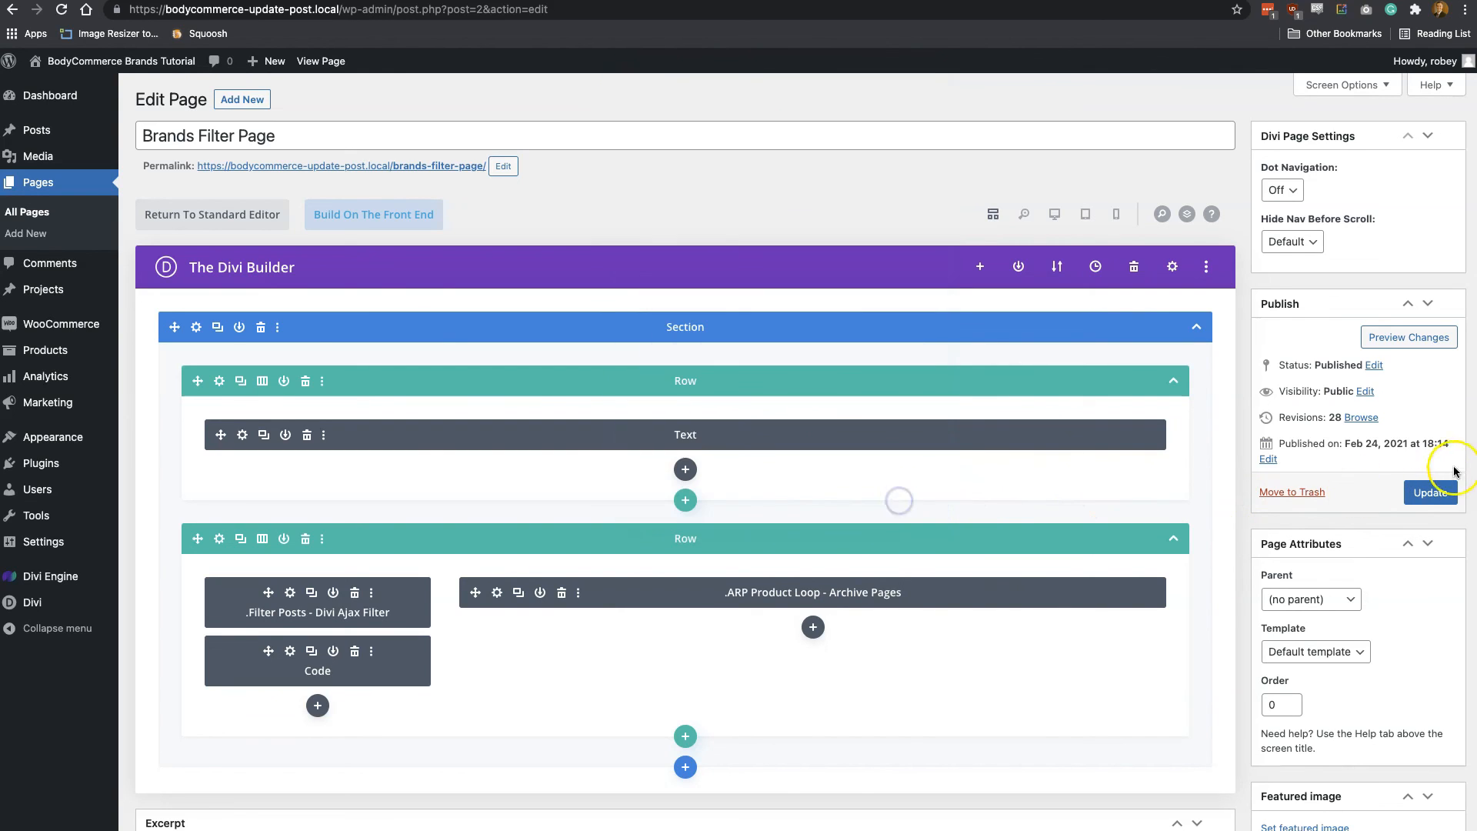
pyautogui.click(1431, 492)
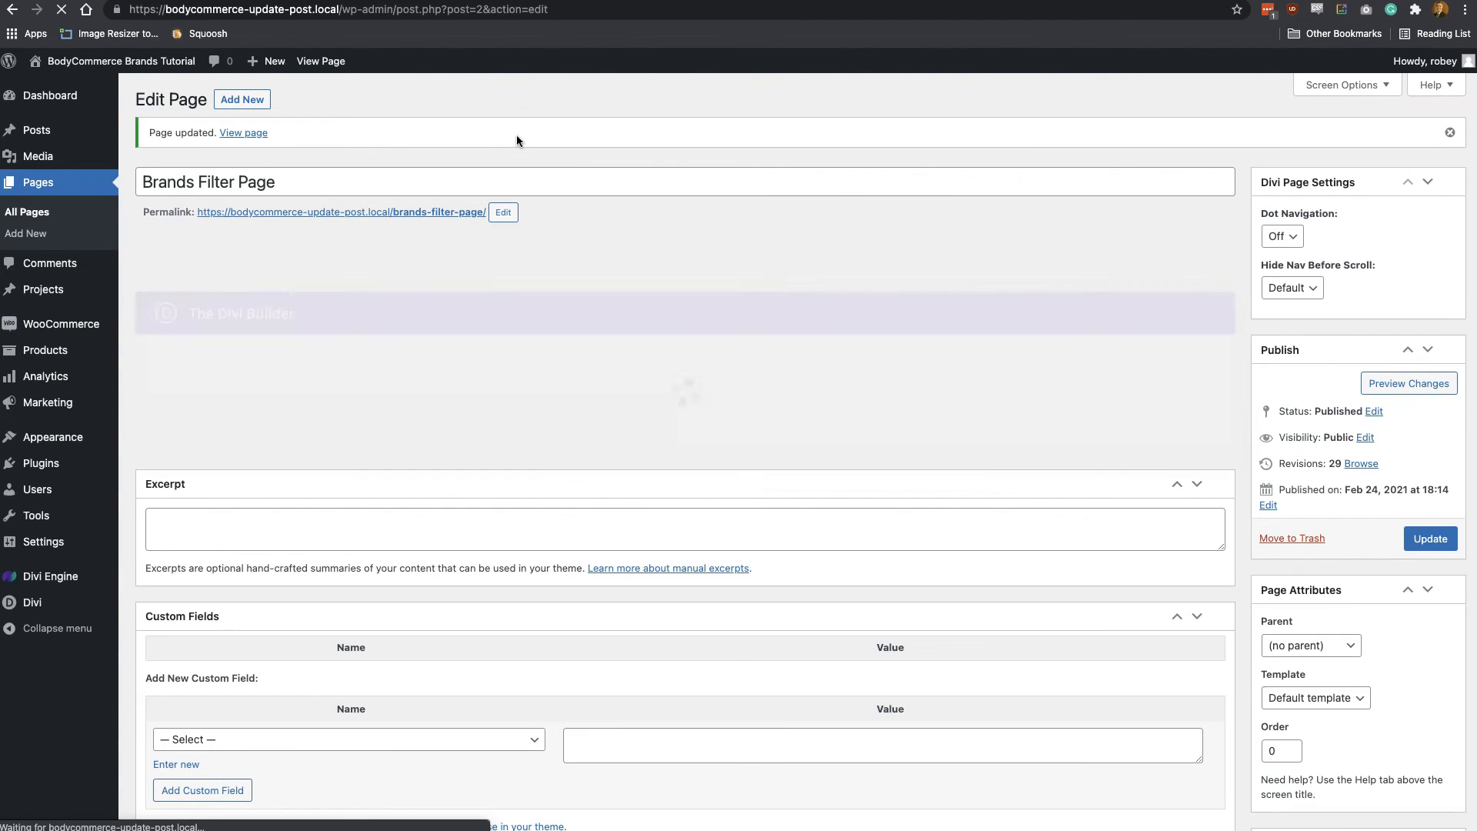
# View the updated Brands Filter Page and filter the products by the Nike brand swatch
pyautogui.click(246, 132)
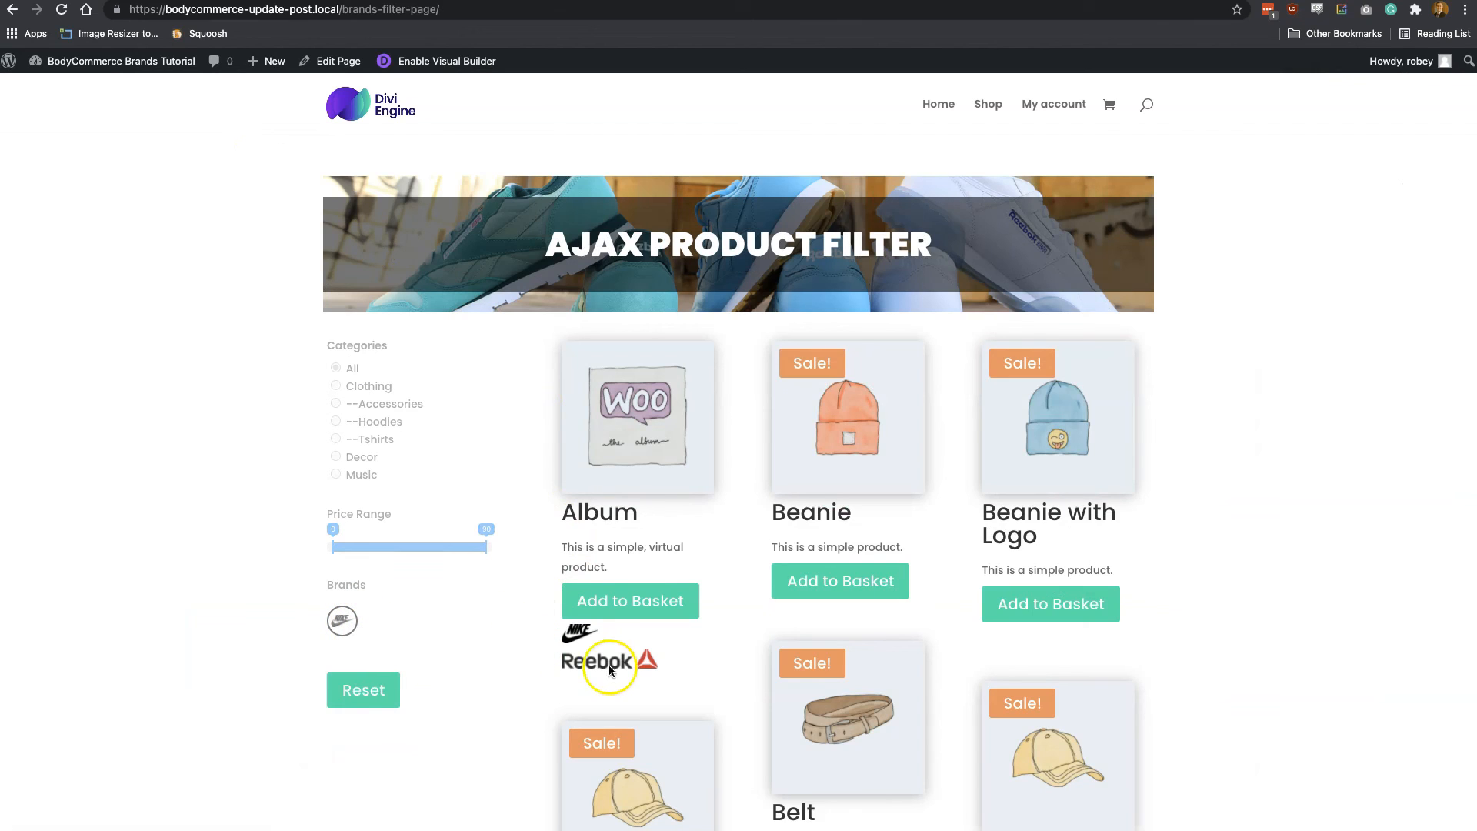
pyautogui.click(350, 632)
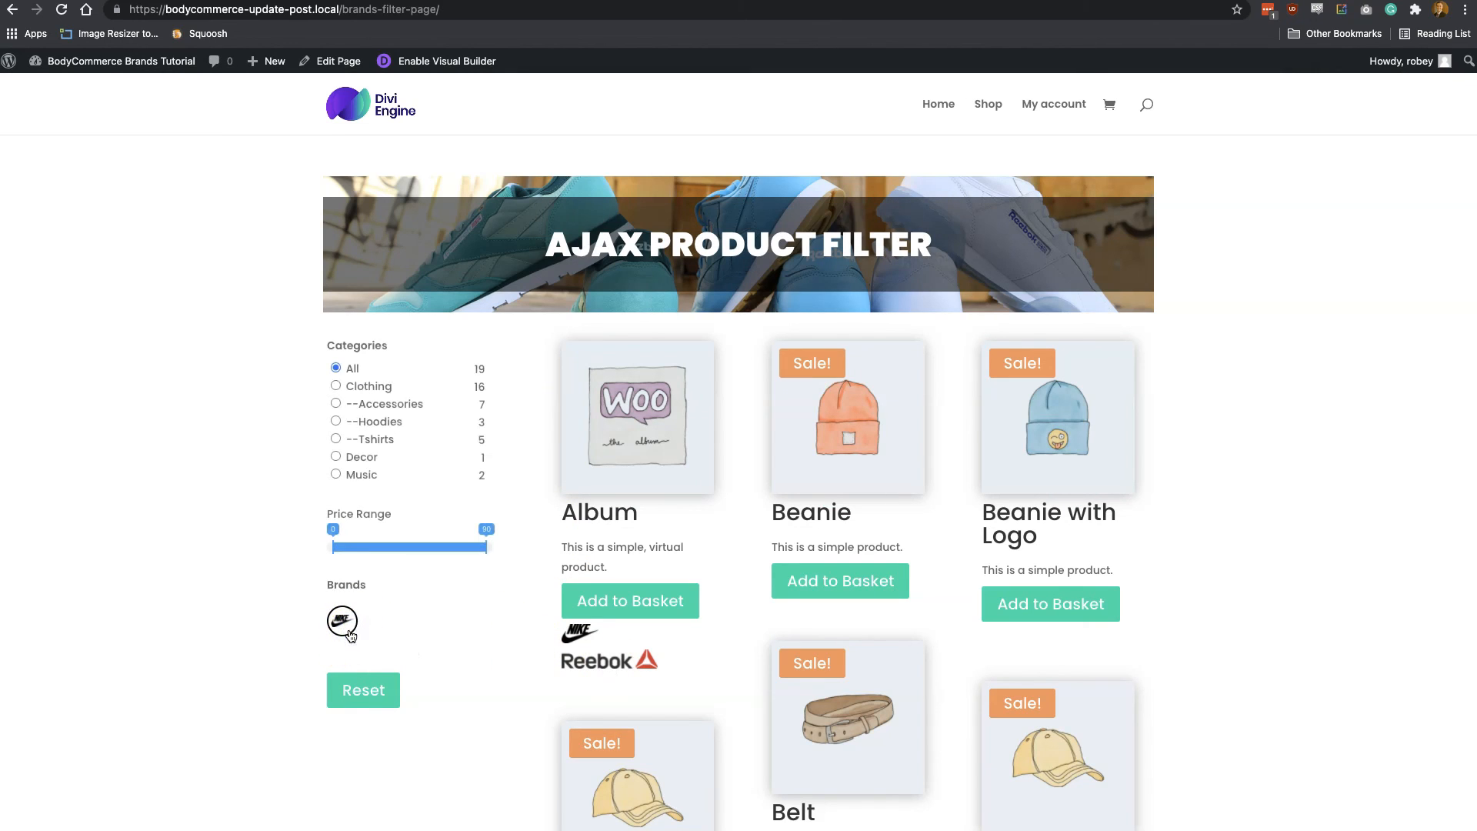
pyautogui.click(339, 628)
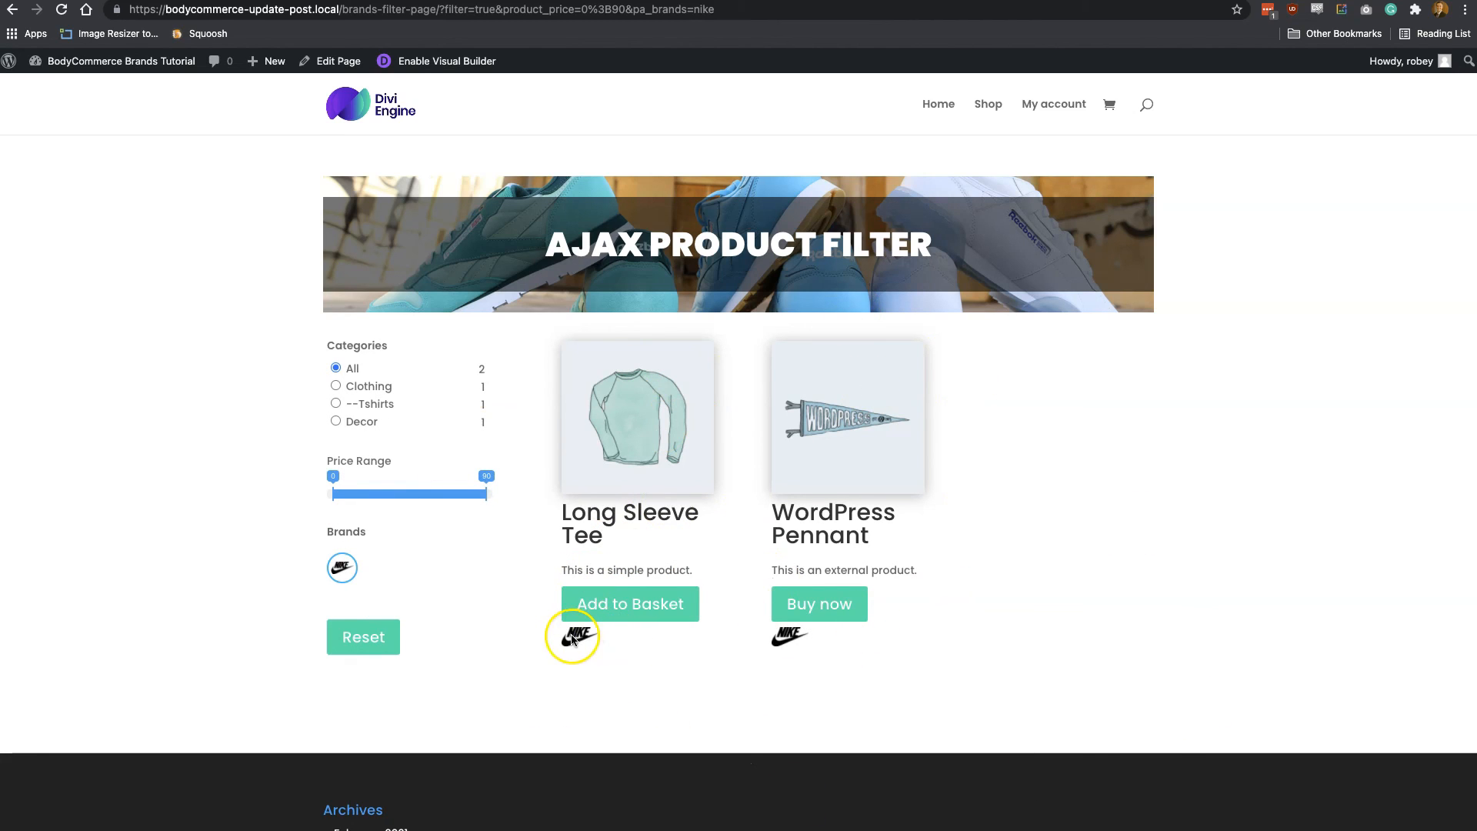
# Open the Long Sleeve Tee product and check its brand logo and the brand listed under Additional information
pyautogui.click(625, 439)
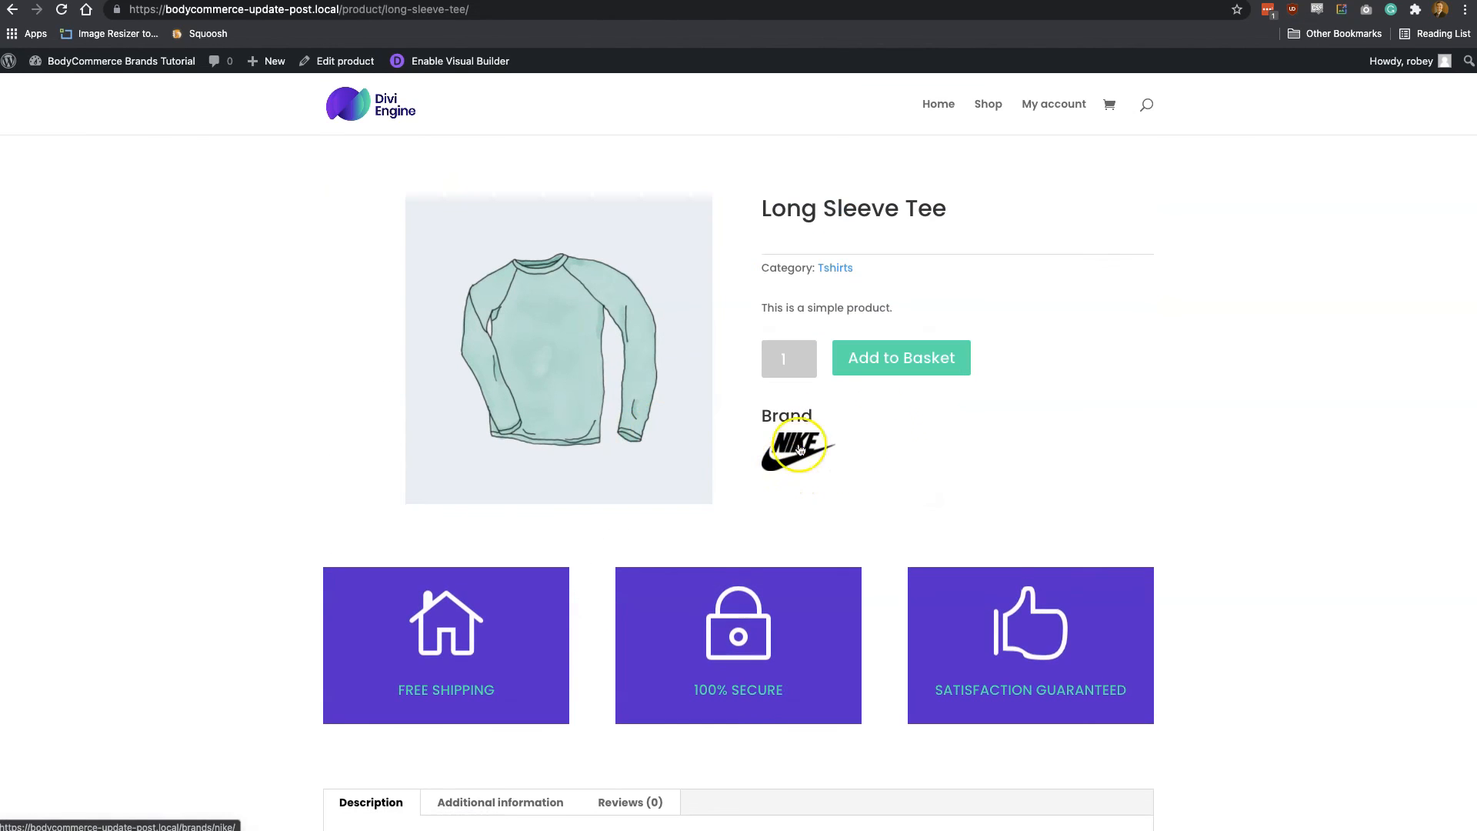
pyautogui.scroll(-7, 851, 539)
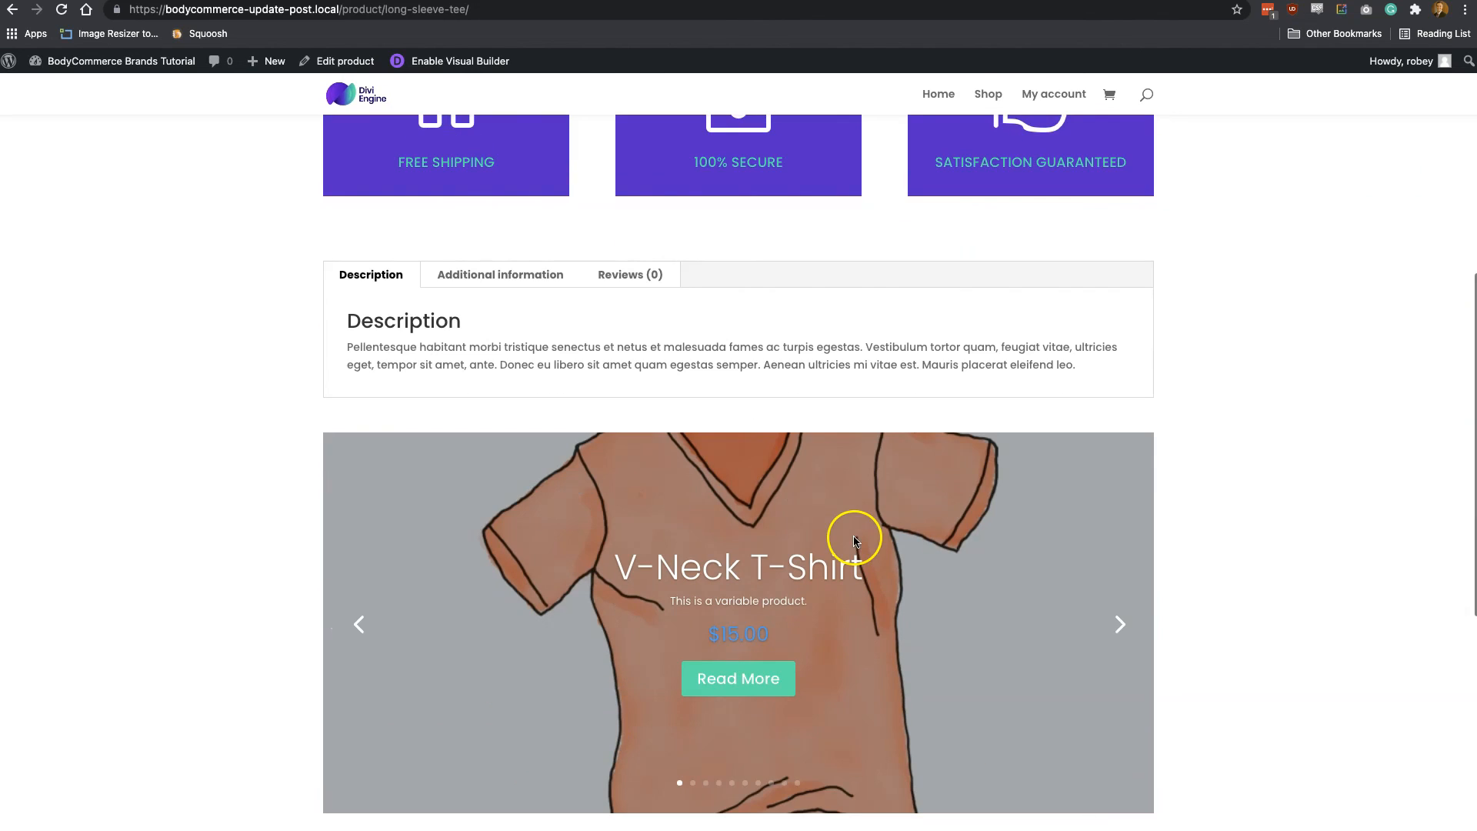
pyautogui.click(508, 274)
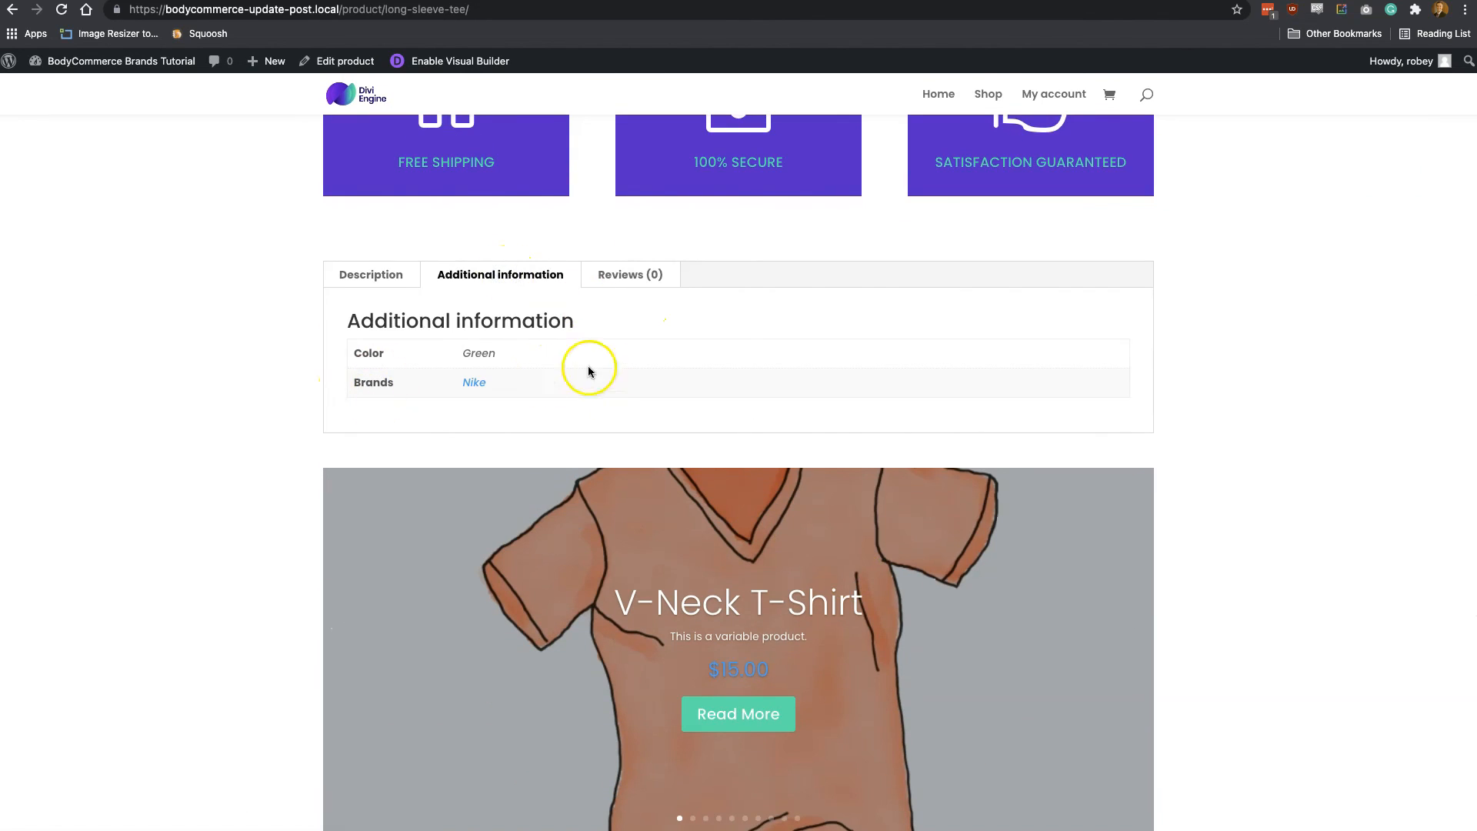
pyautogui.scroll(4, 891, 351)
pyautogui.scroll(4, 890, 351)
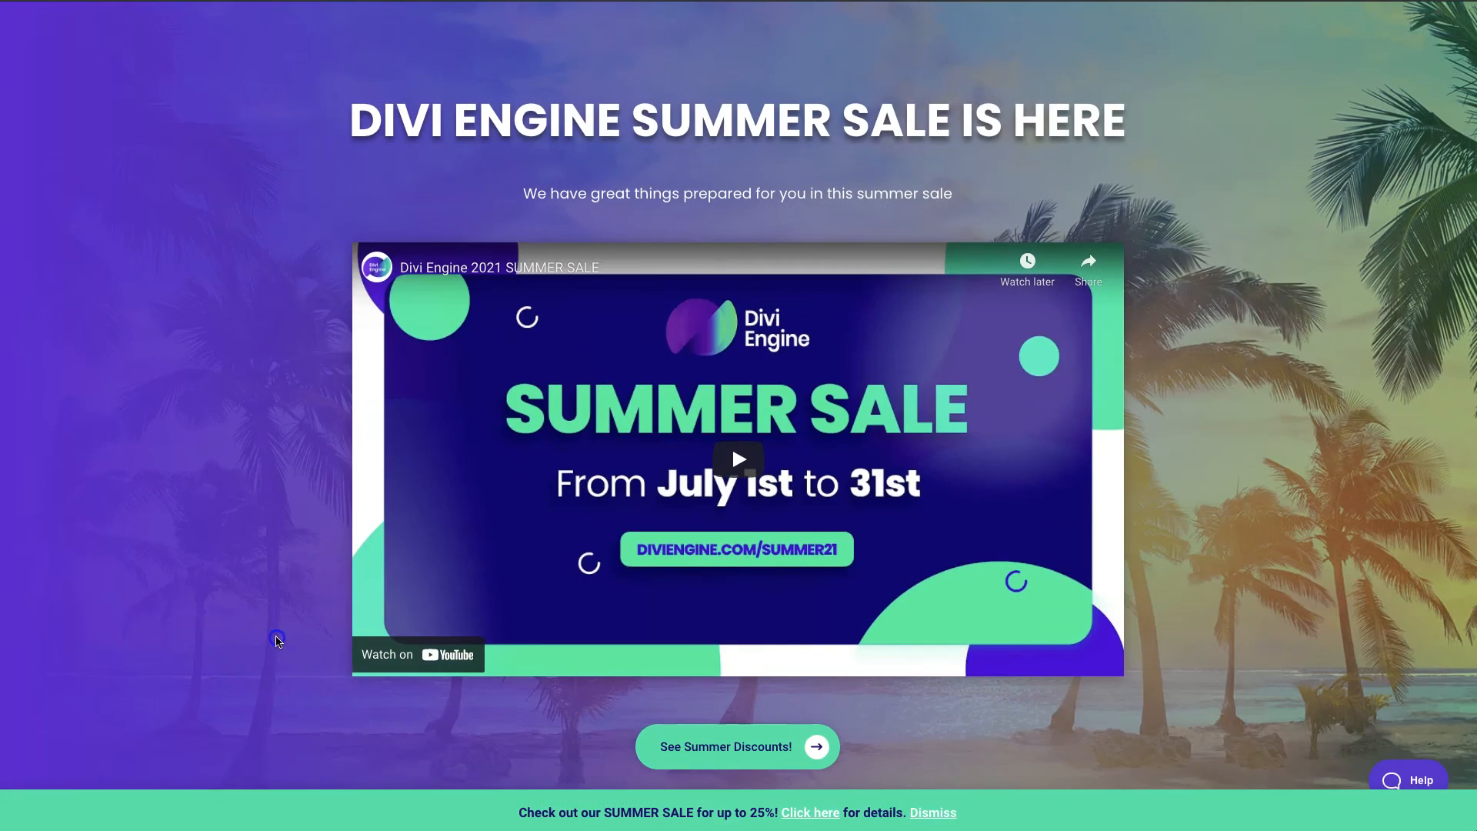
# Look through the Divi Engine summer sale page, including its plugin discounts and raffle prizes
pyautogui.scroll(-2, 277, 641)
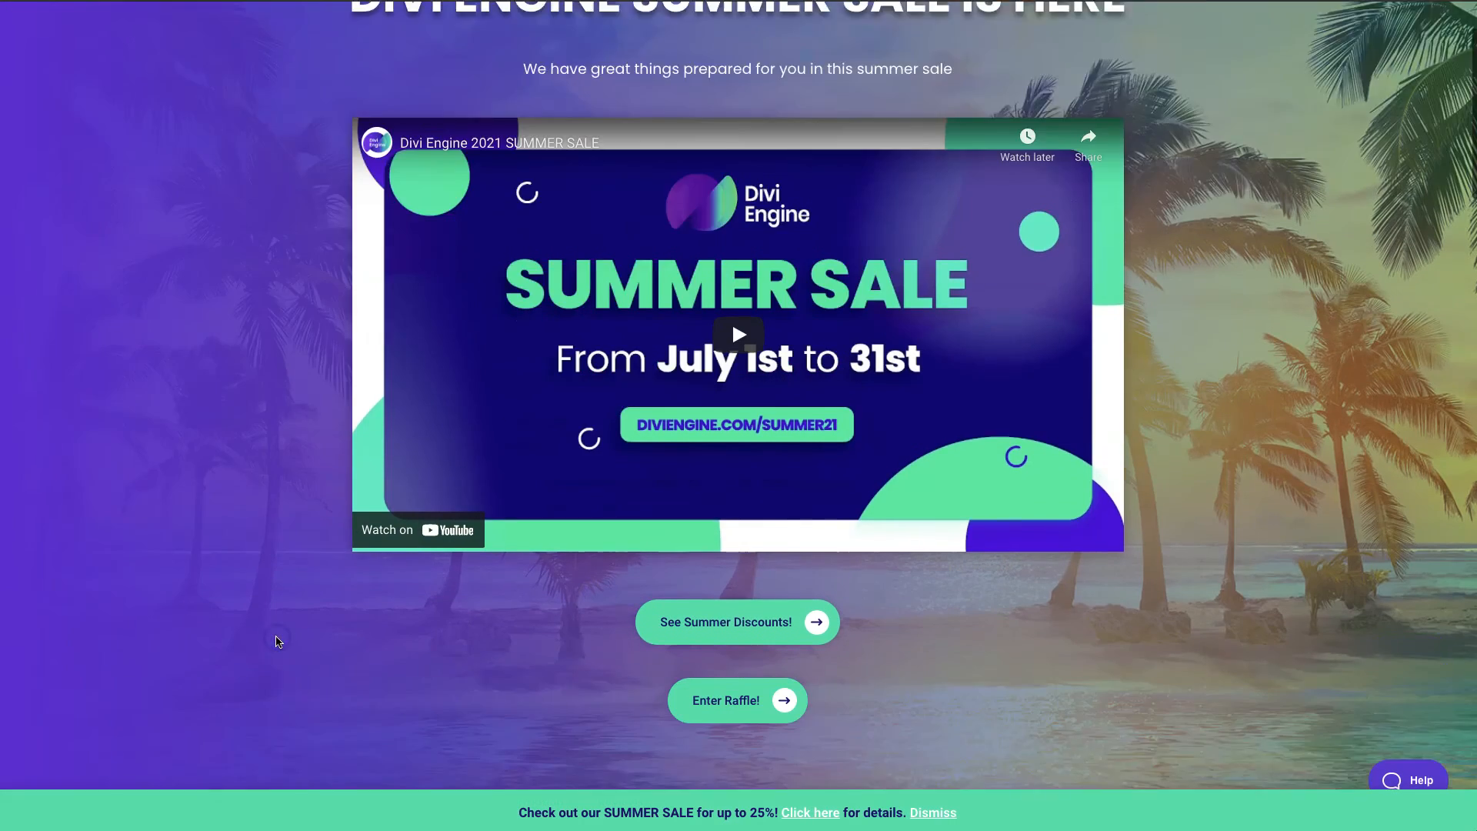
pyautogui.scroll(-15, 277, 642)
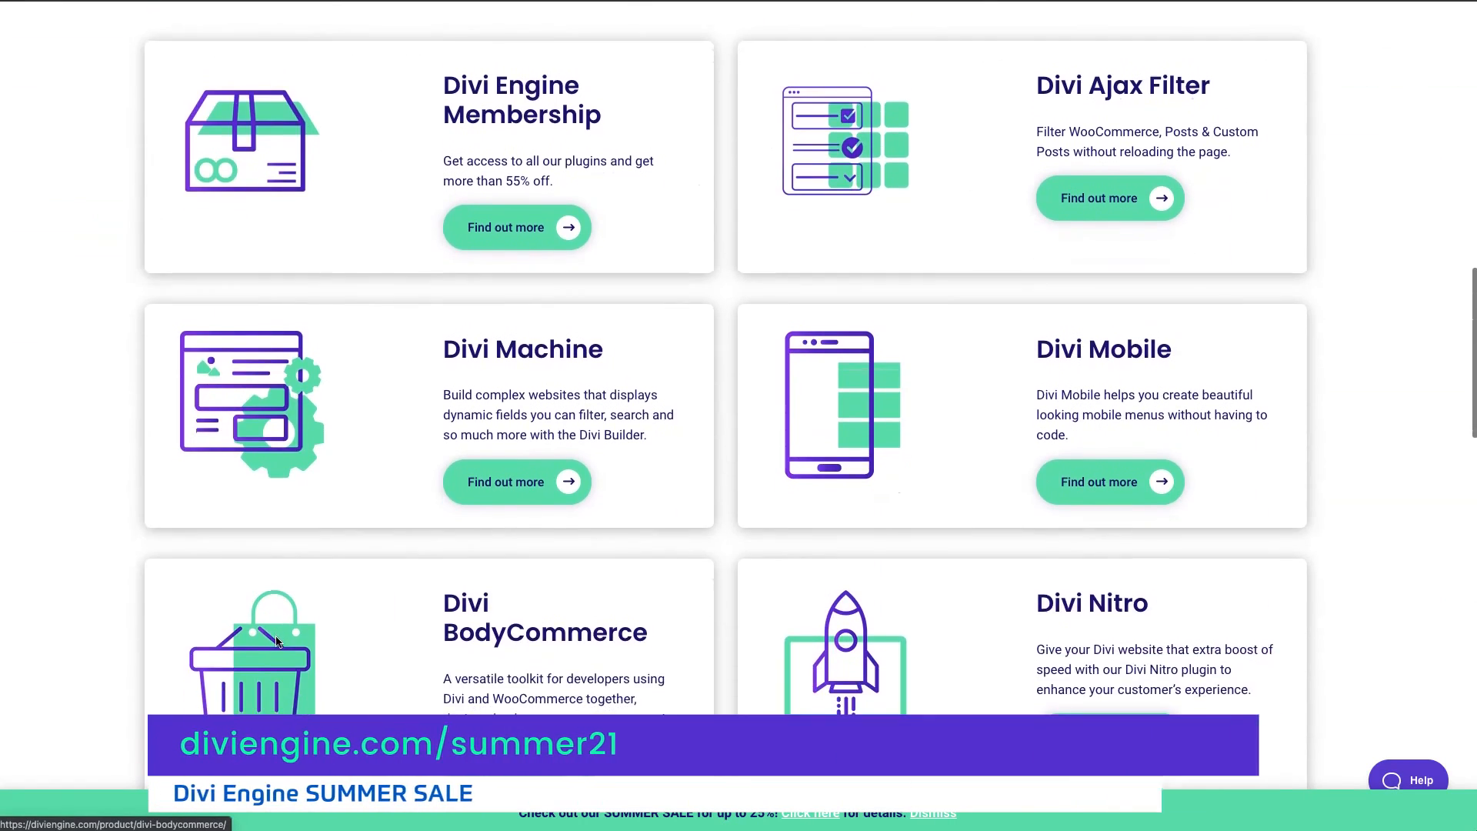
pyautogui.scroll(-17, 277, 642)
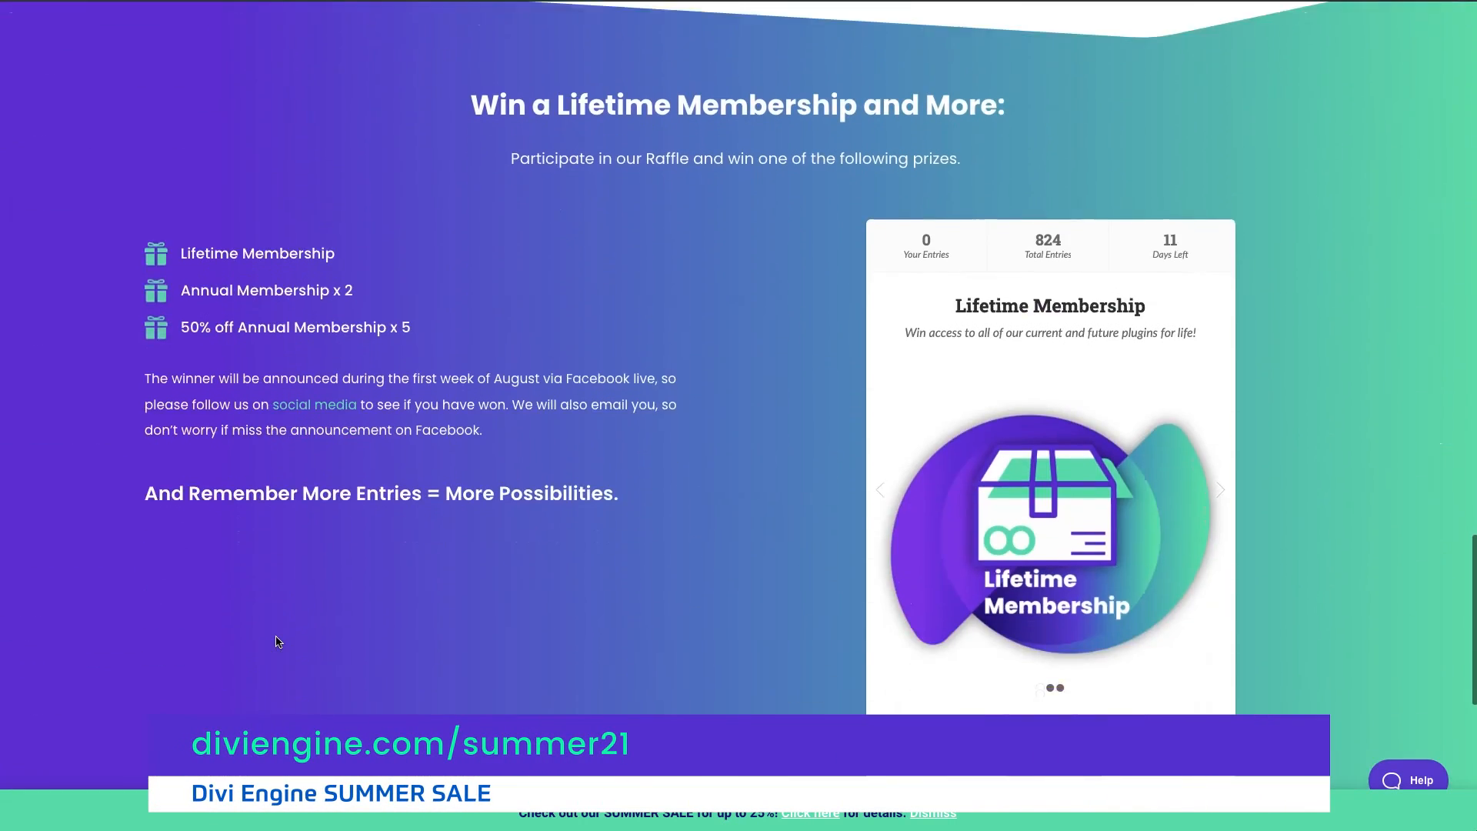
pyautogui.scroll(-6, 277, 642)
pyautogui.scroll(-2, 277, 642)
pyautogui.scroll(9, 277, 642)
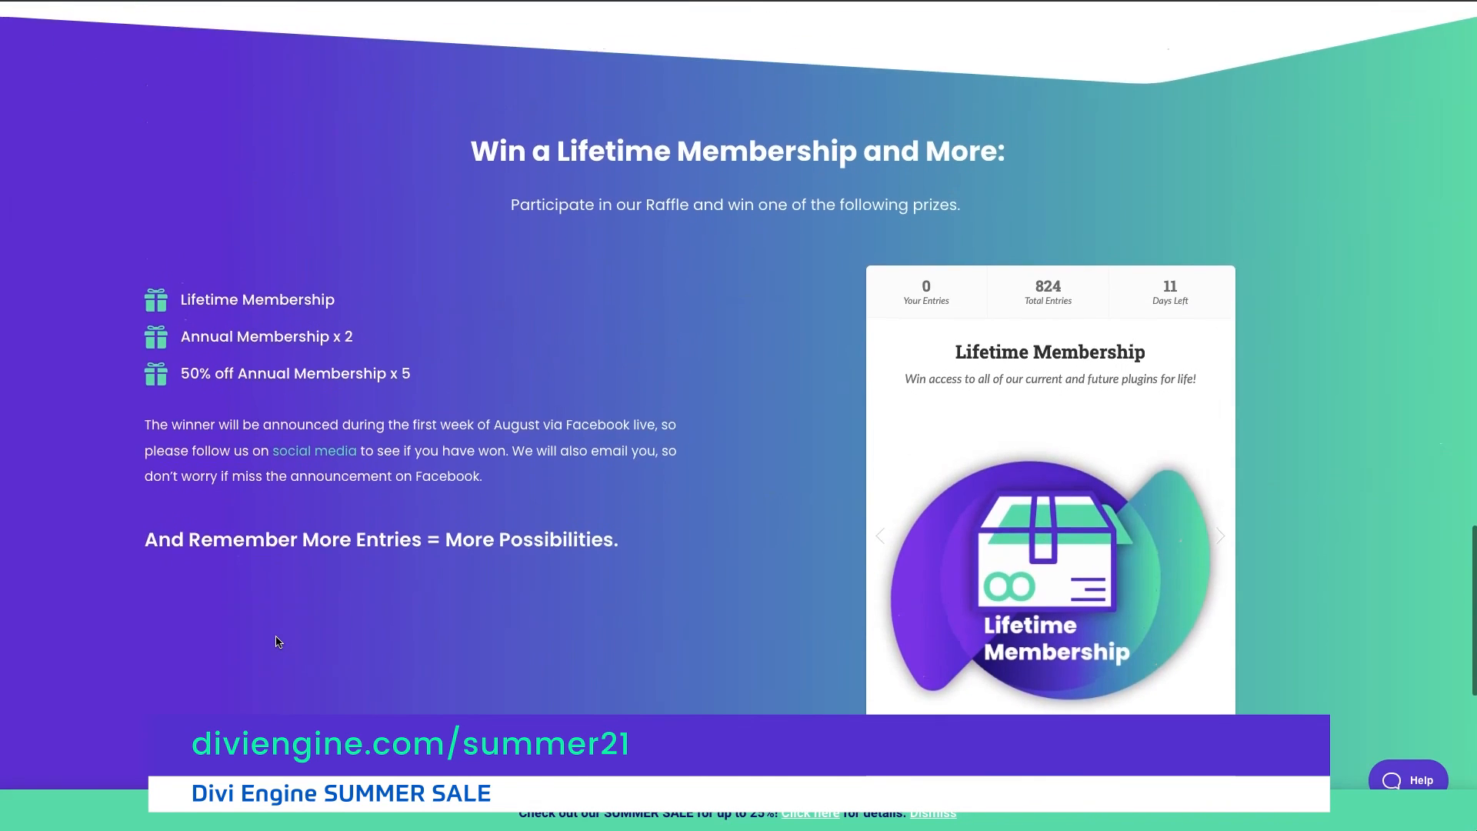
pyautogui.scroll(20, 277, 642)
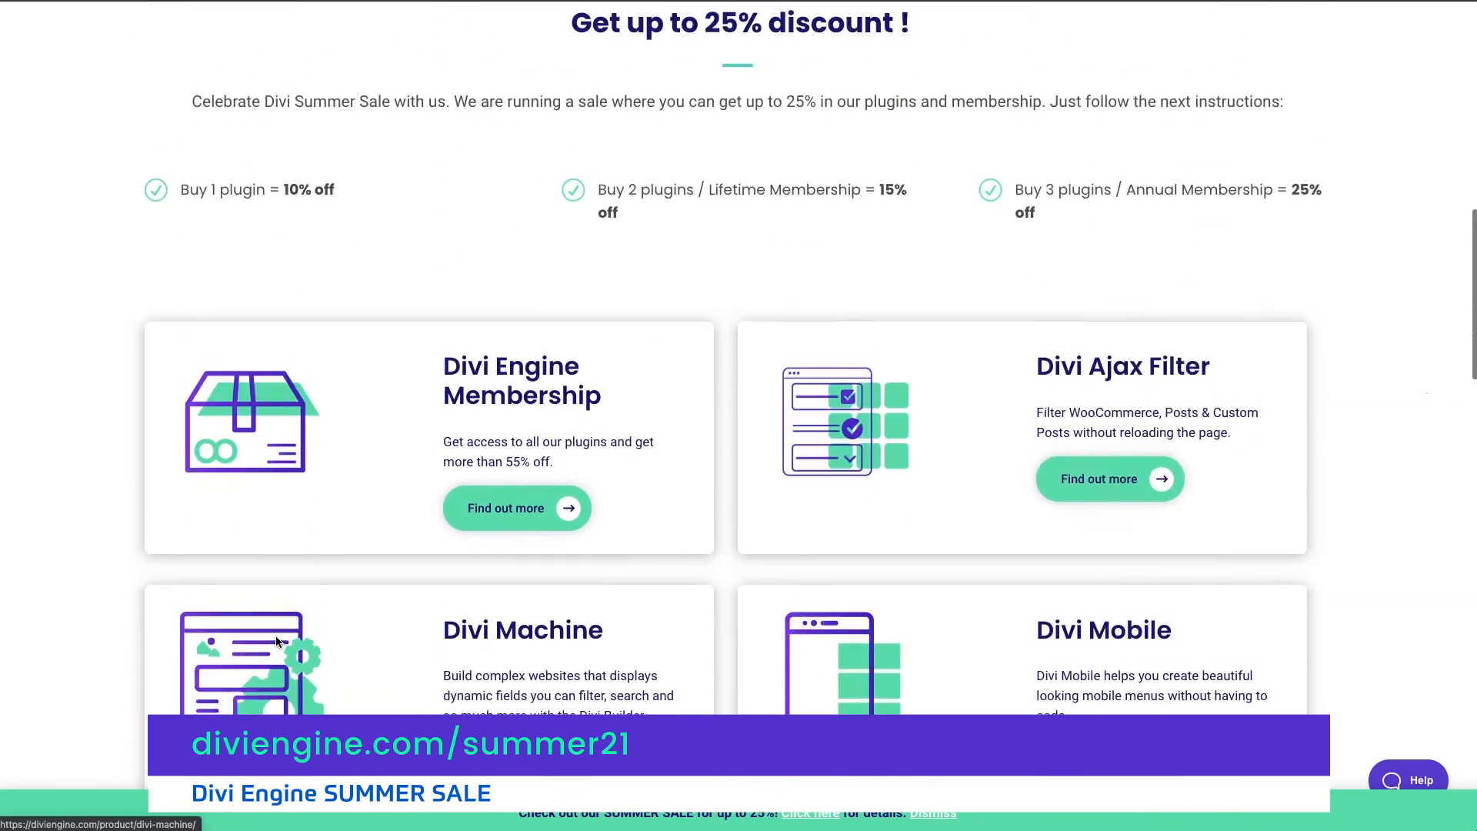
pyautogui.scroll(14, 277, 642)
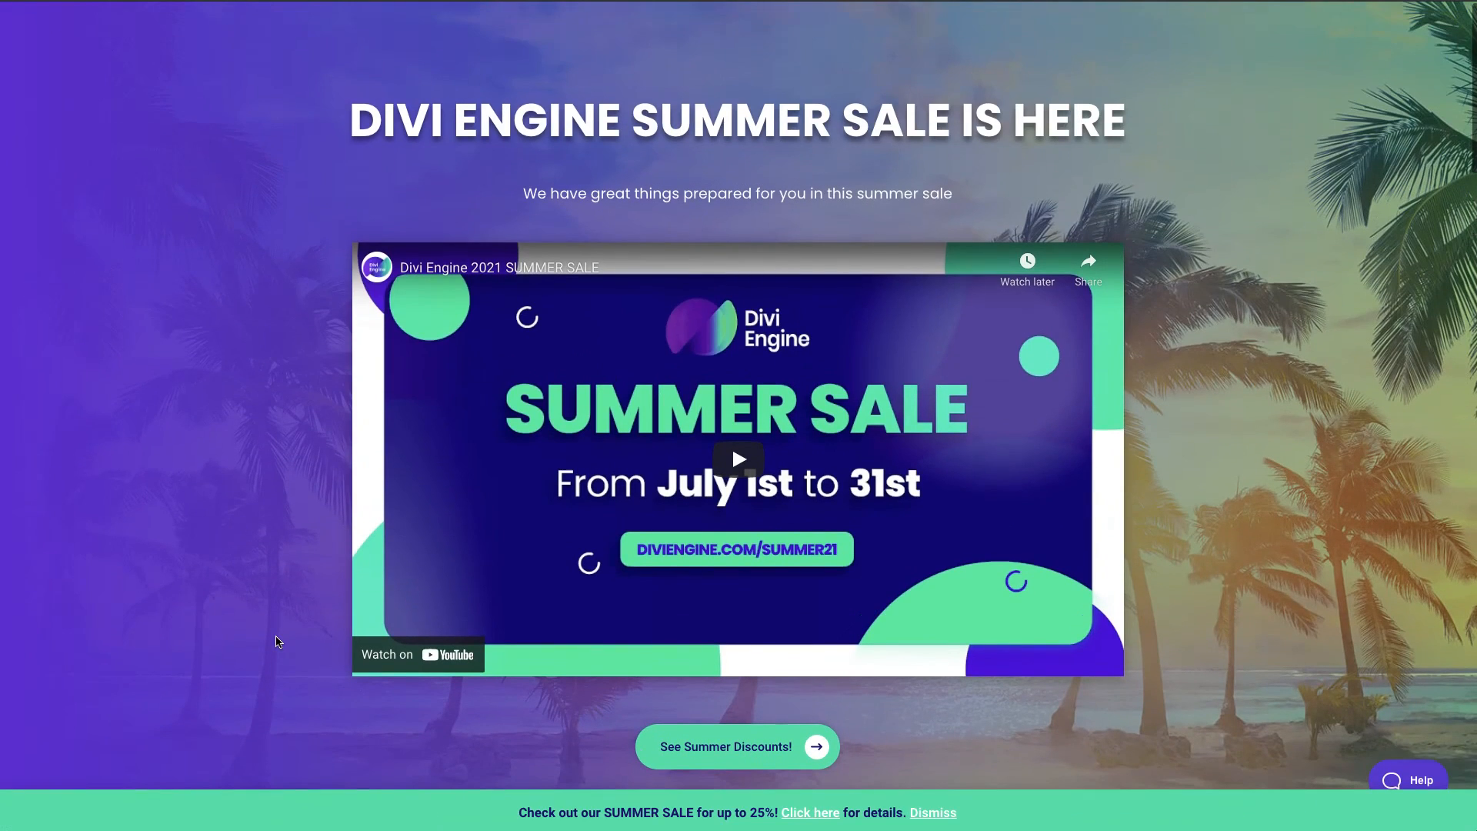